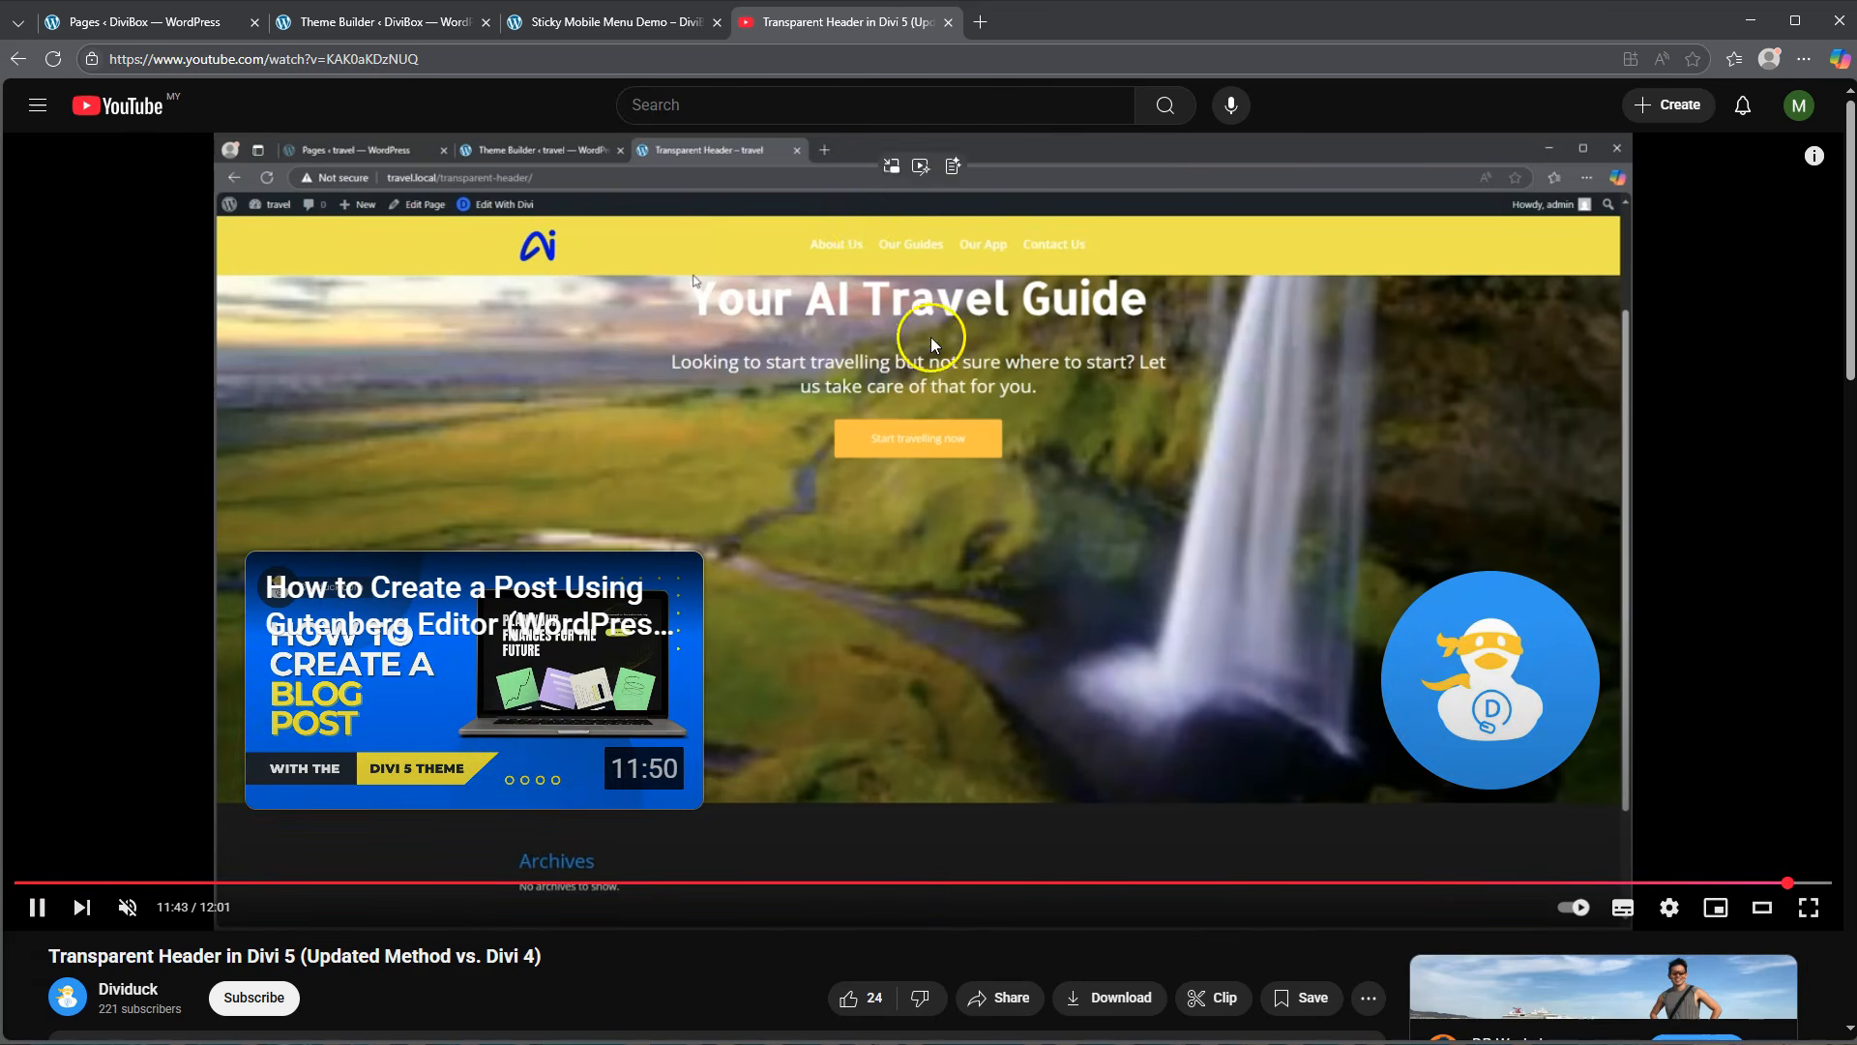
Close the YouTube video's browser tab and bring up the Sticky Mobile Menu Demo page.
{"action": "left_click", "coordinate": [606, 22]}
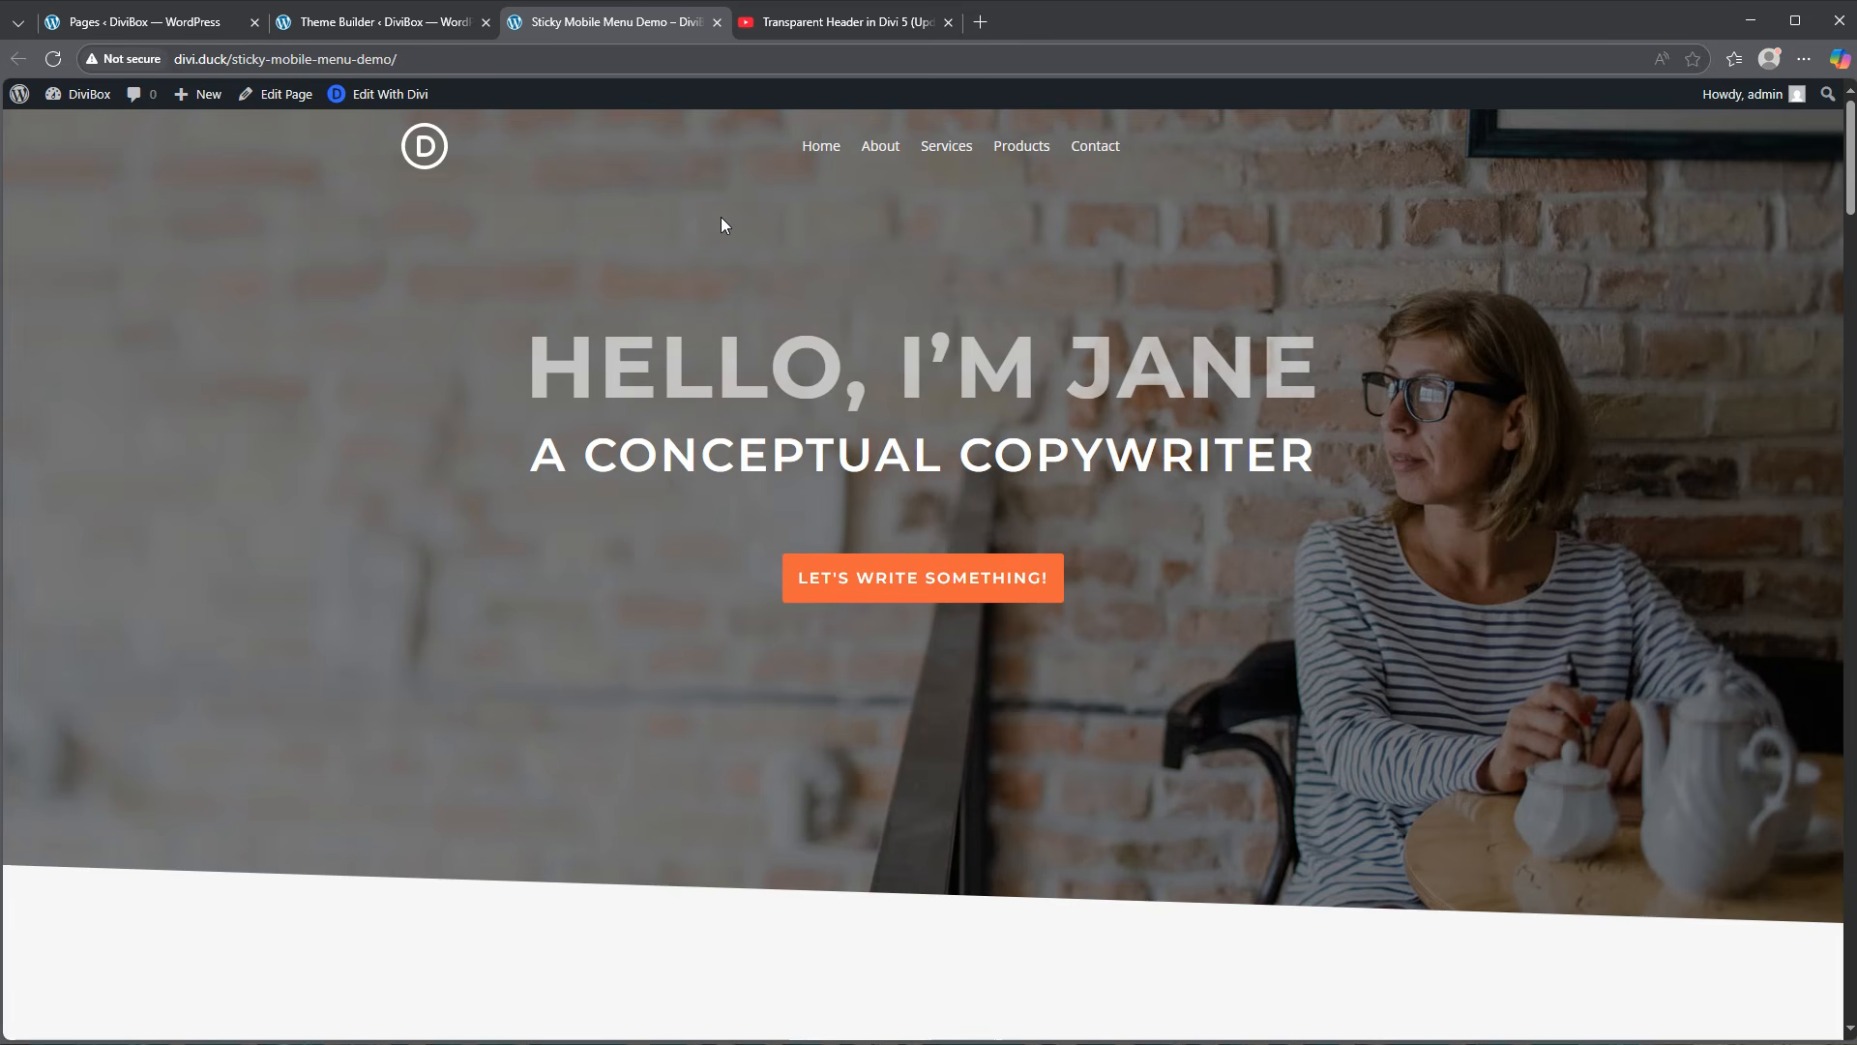
{"action": "left_click", "coordinate": [841, 26]}
{"action": "left_click", "coordinate": [948, 21]}
Examine how the header of the demo page behaves at desktop width while the page is scrolled.
{"action": "scroll", "coordinate": [580, 548], "scroll_direction": "down", "scroll_amount": 2}
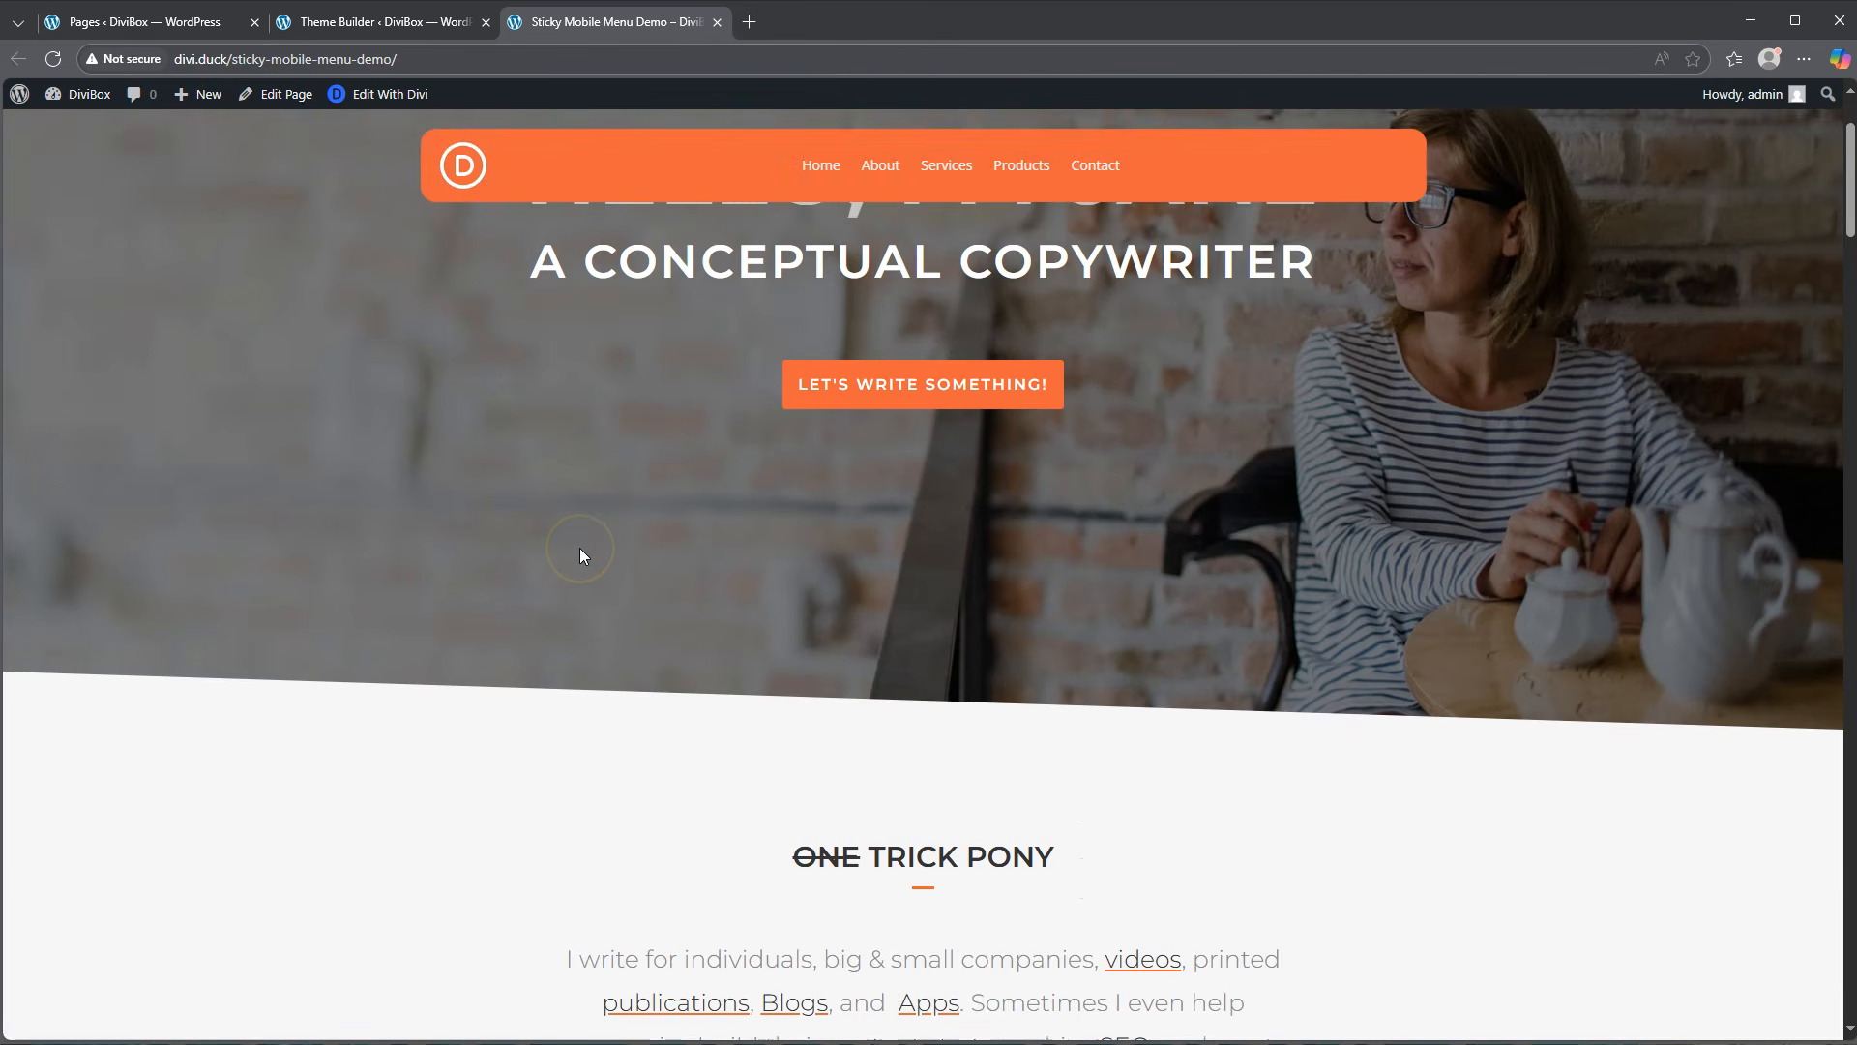
{"action": "scroll", "coordinate": [580, 548], "scroll_direction": "down", "scroll_amount": 3}
{"action": "scroll", "coordinate": [580, 548], "scroll_direction": "up", "scroll_amount": 5}
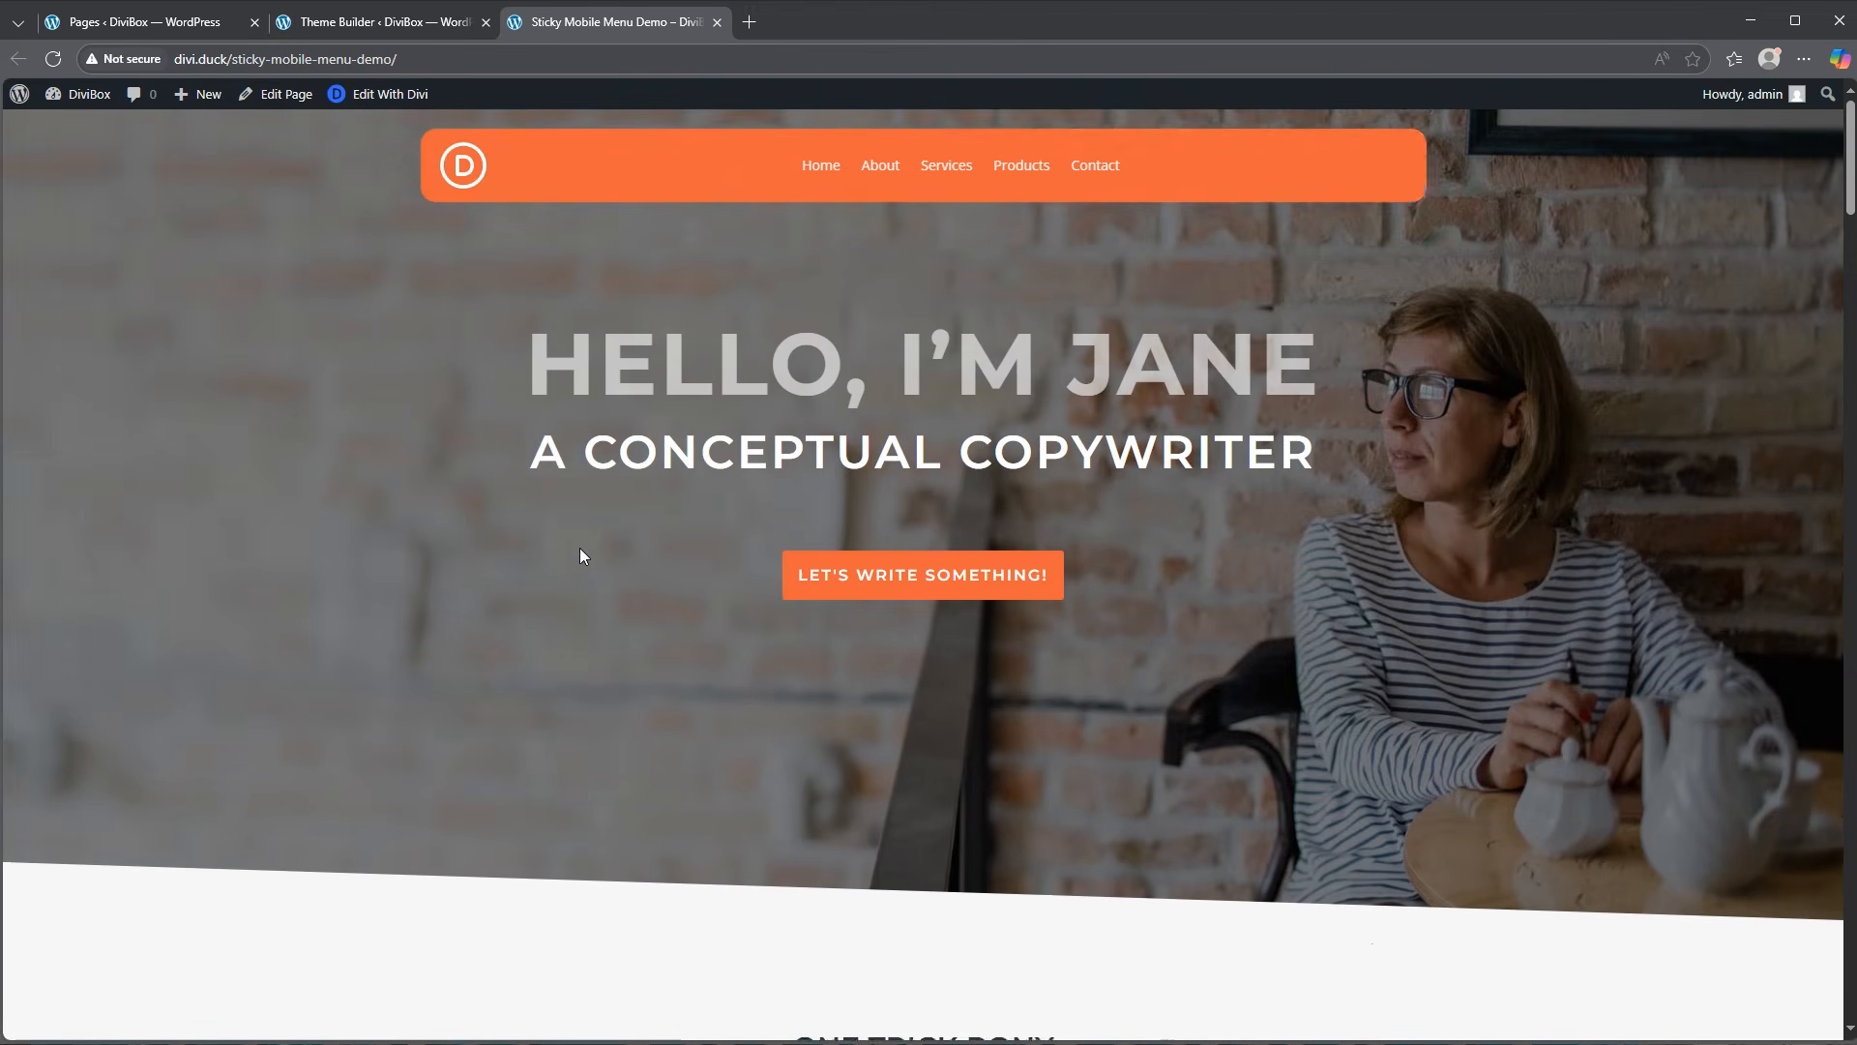
{"action": "scroll", "coordinate": [580, 549], "scroll_direction": "down", "scroll_amount": 1}
{"action": "scroll", "coordinate": [580, 550], "scroll_direction": "down", "scroll_amount": 3}
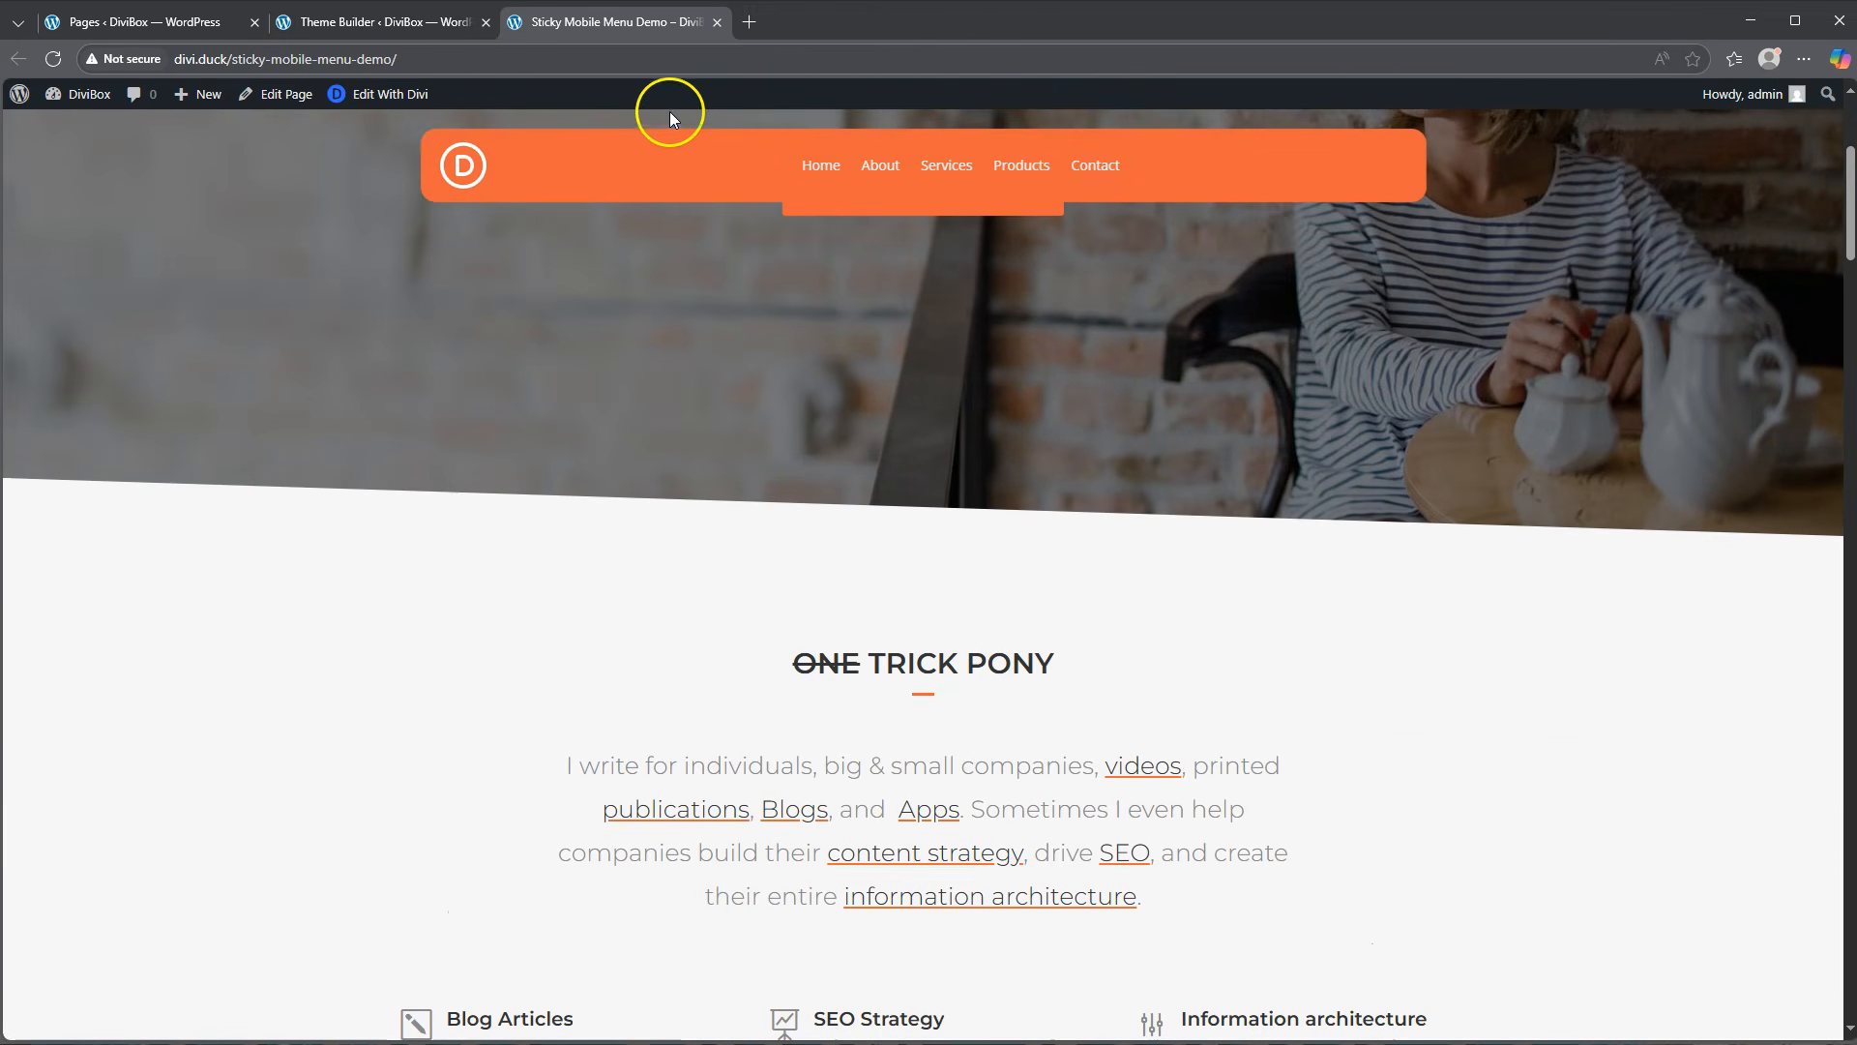
{"action": "scroll", "coordinate": [656, 468], "scroll_direction": "down", "scroll_amount": 10}
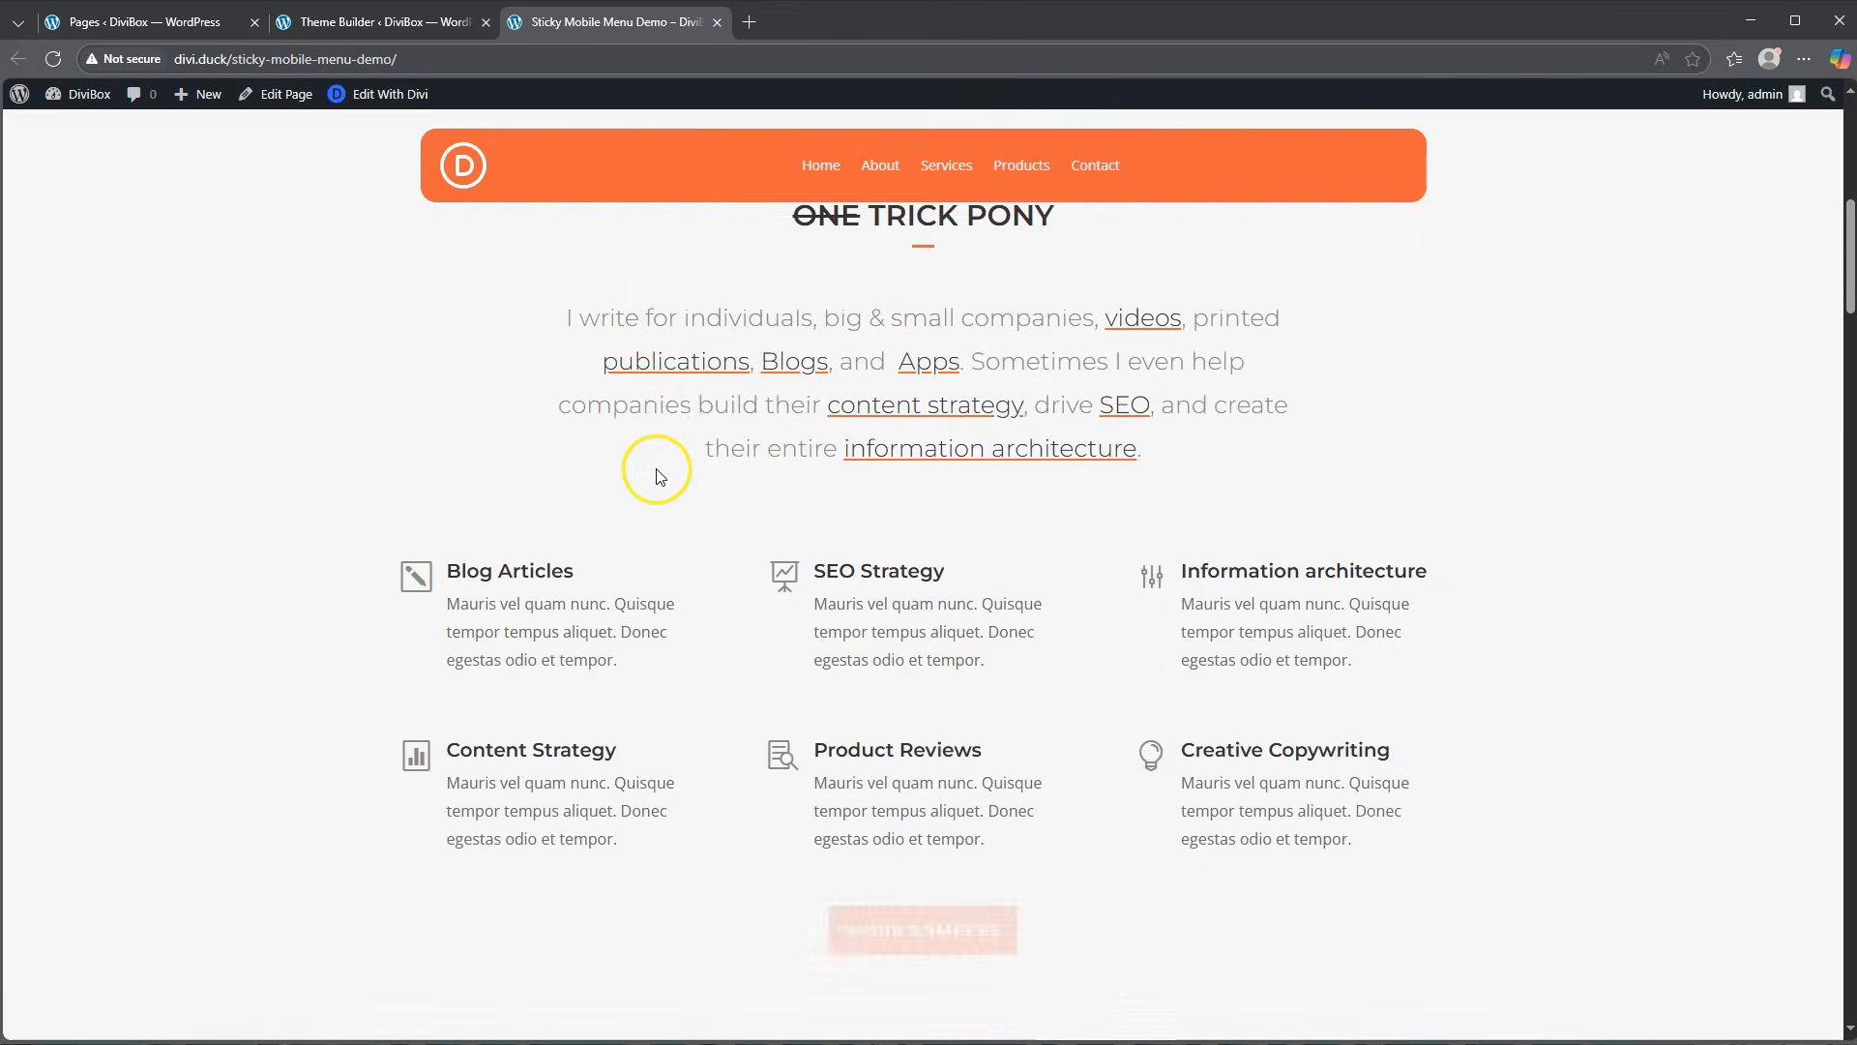
{"action": "scroll", "coordinate": [655, 476], "scroll_direction": "up", "scroll_amount": 10}
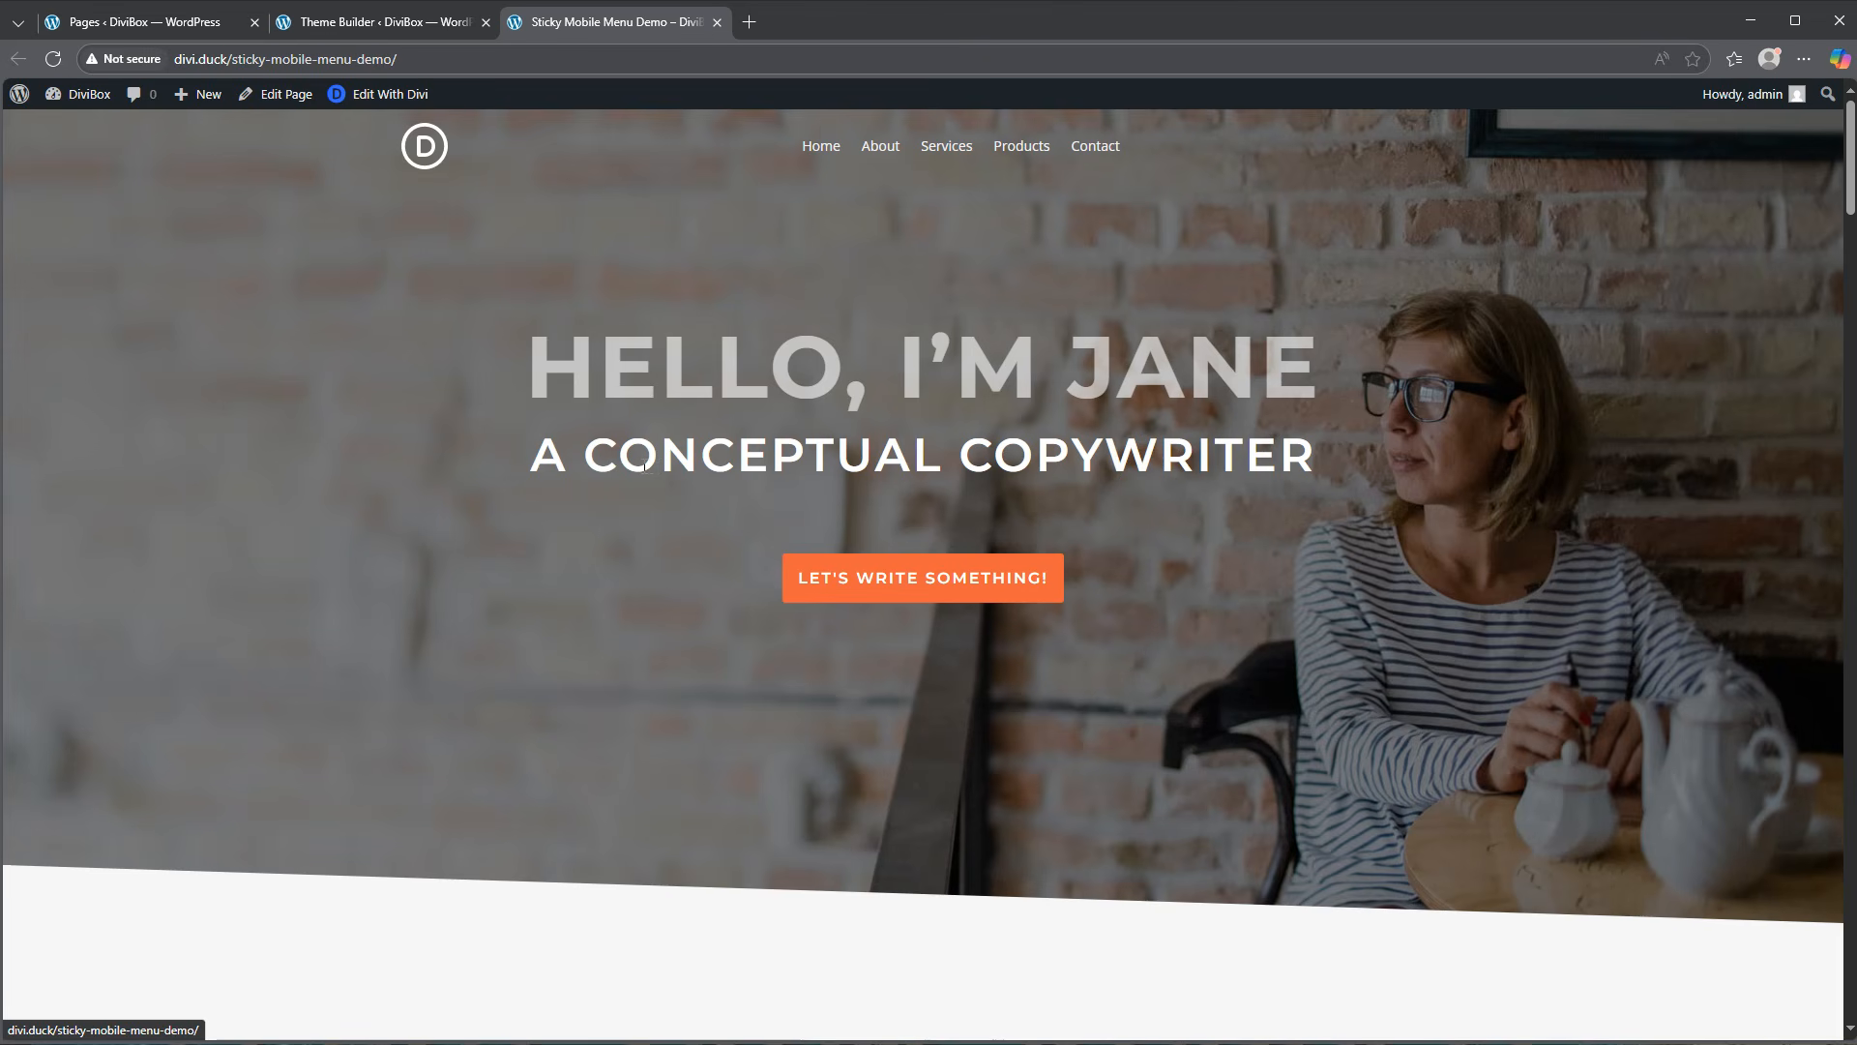
Inspect the demo page in the Samsung Galaxy S8+ preview and examine the mobile header while scrolling.
{"action": "right_click", "coordinate": [404, 409]}
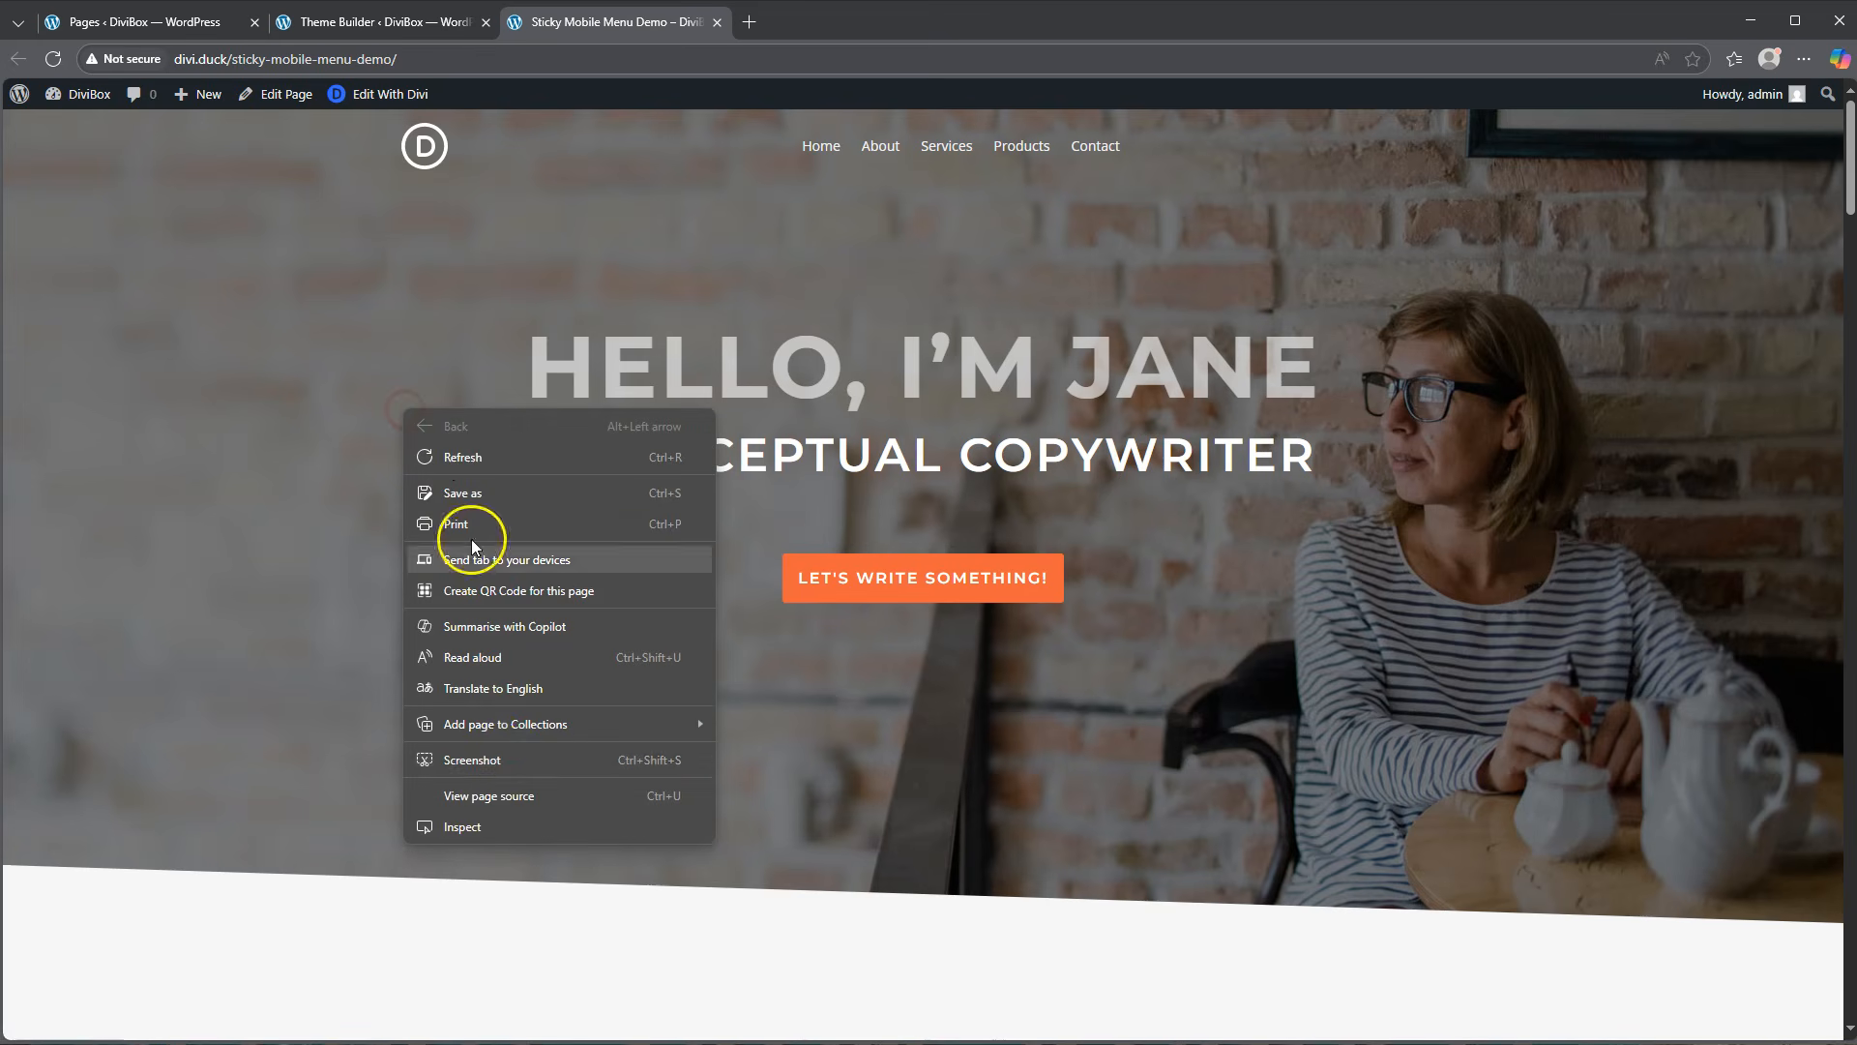
{"action": "left_click", "coordinate": [492, 824]}
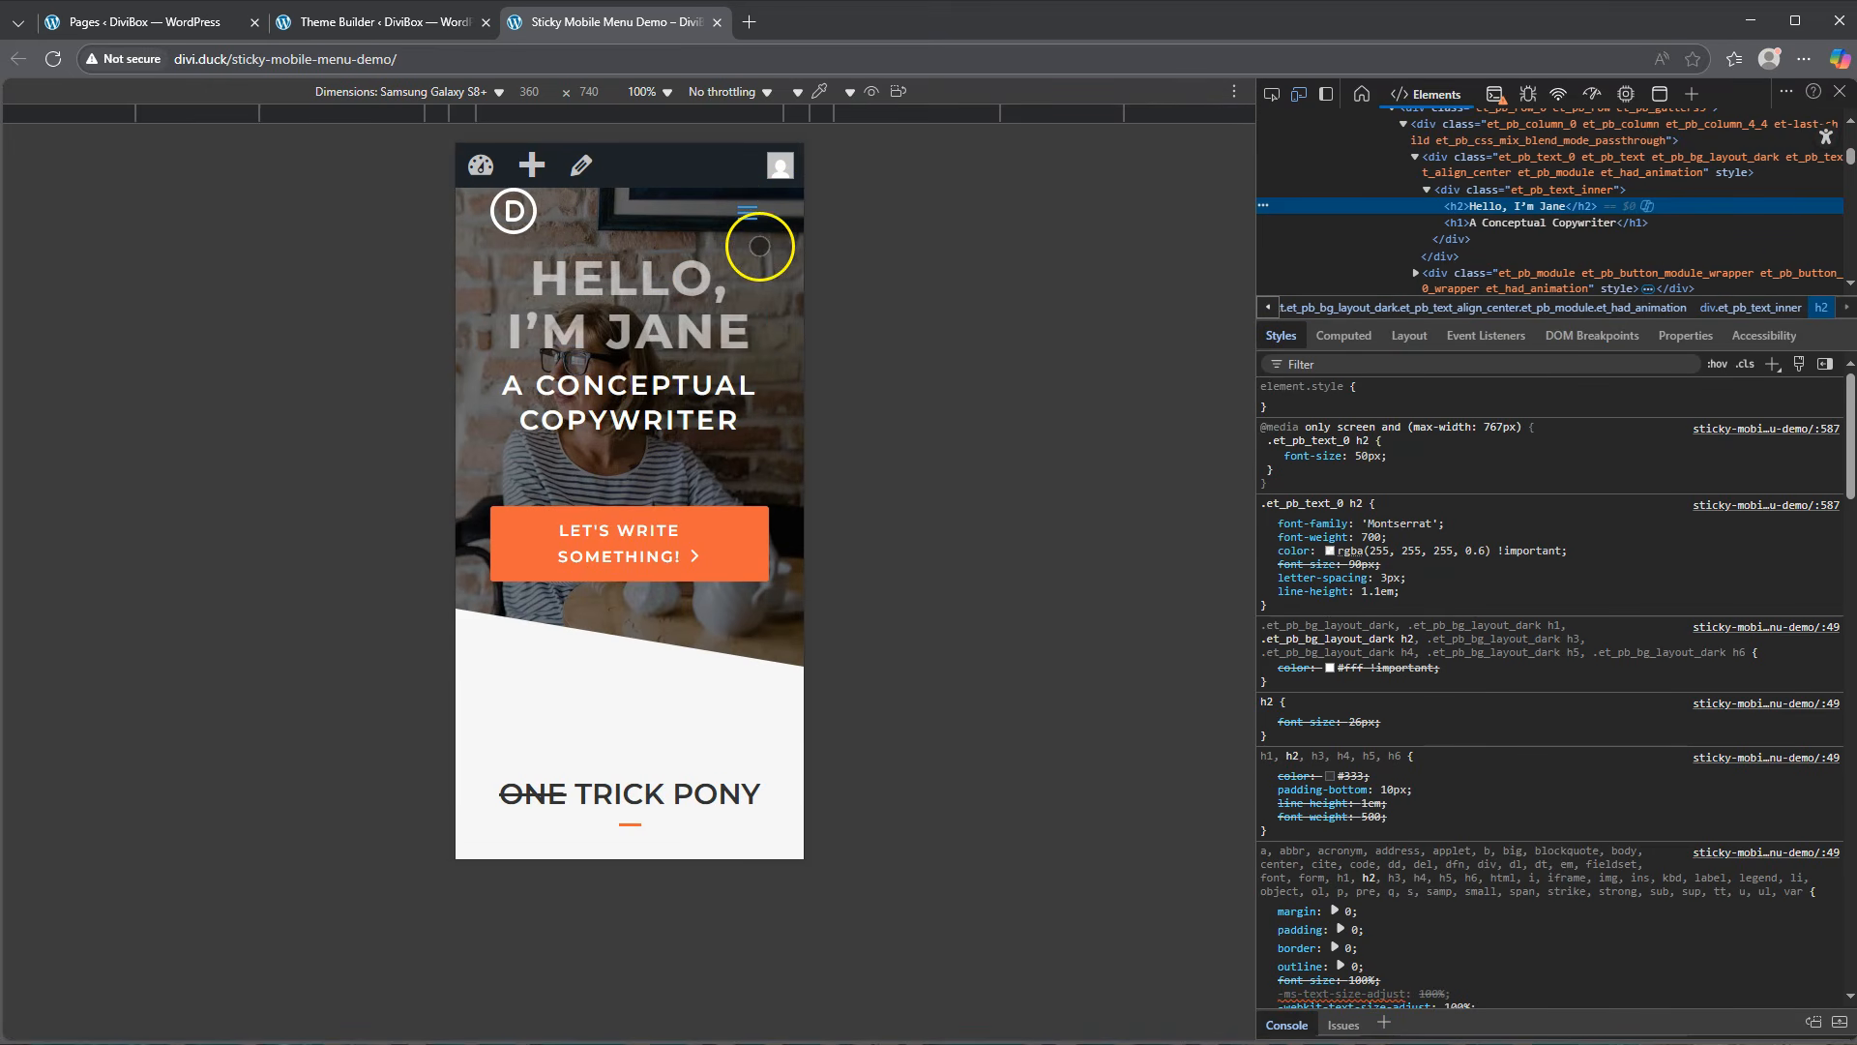
{"action": "left_click", "coordinate": [750, 212]}
{"action": "scroll", "coordinate": [720, 302], "scroll_direction": "down", "scroll_amount": 1}
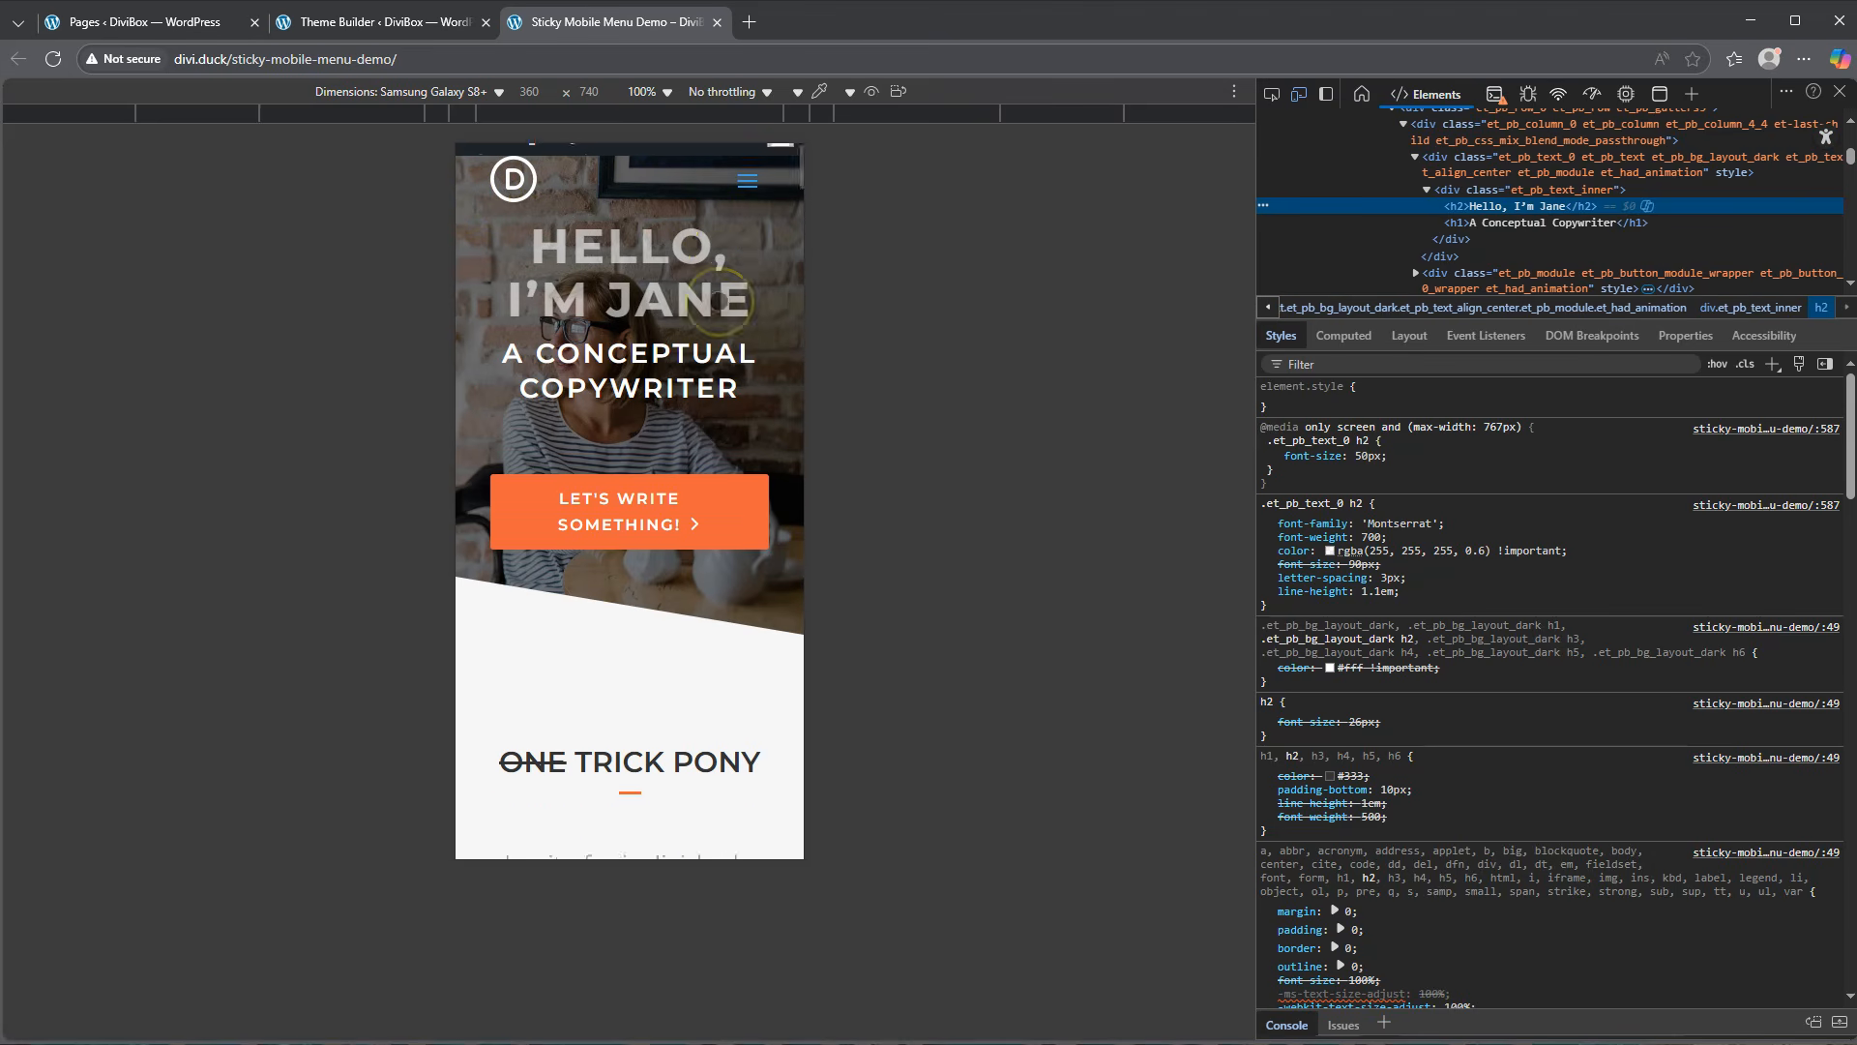
{"action": "scroll", "coordinate": [720, 302], "scroll_direction": "down", "scroll_amount": 2}
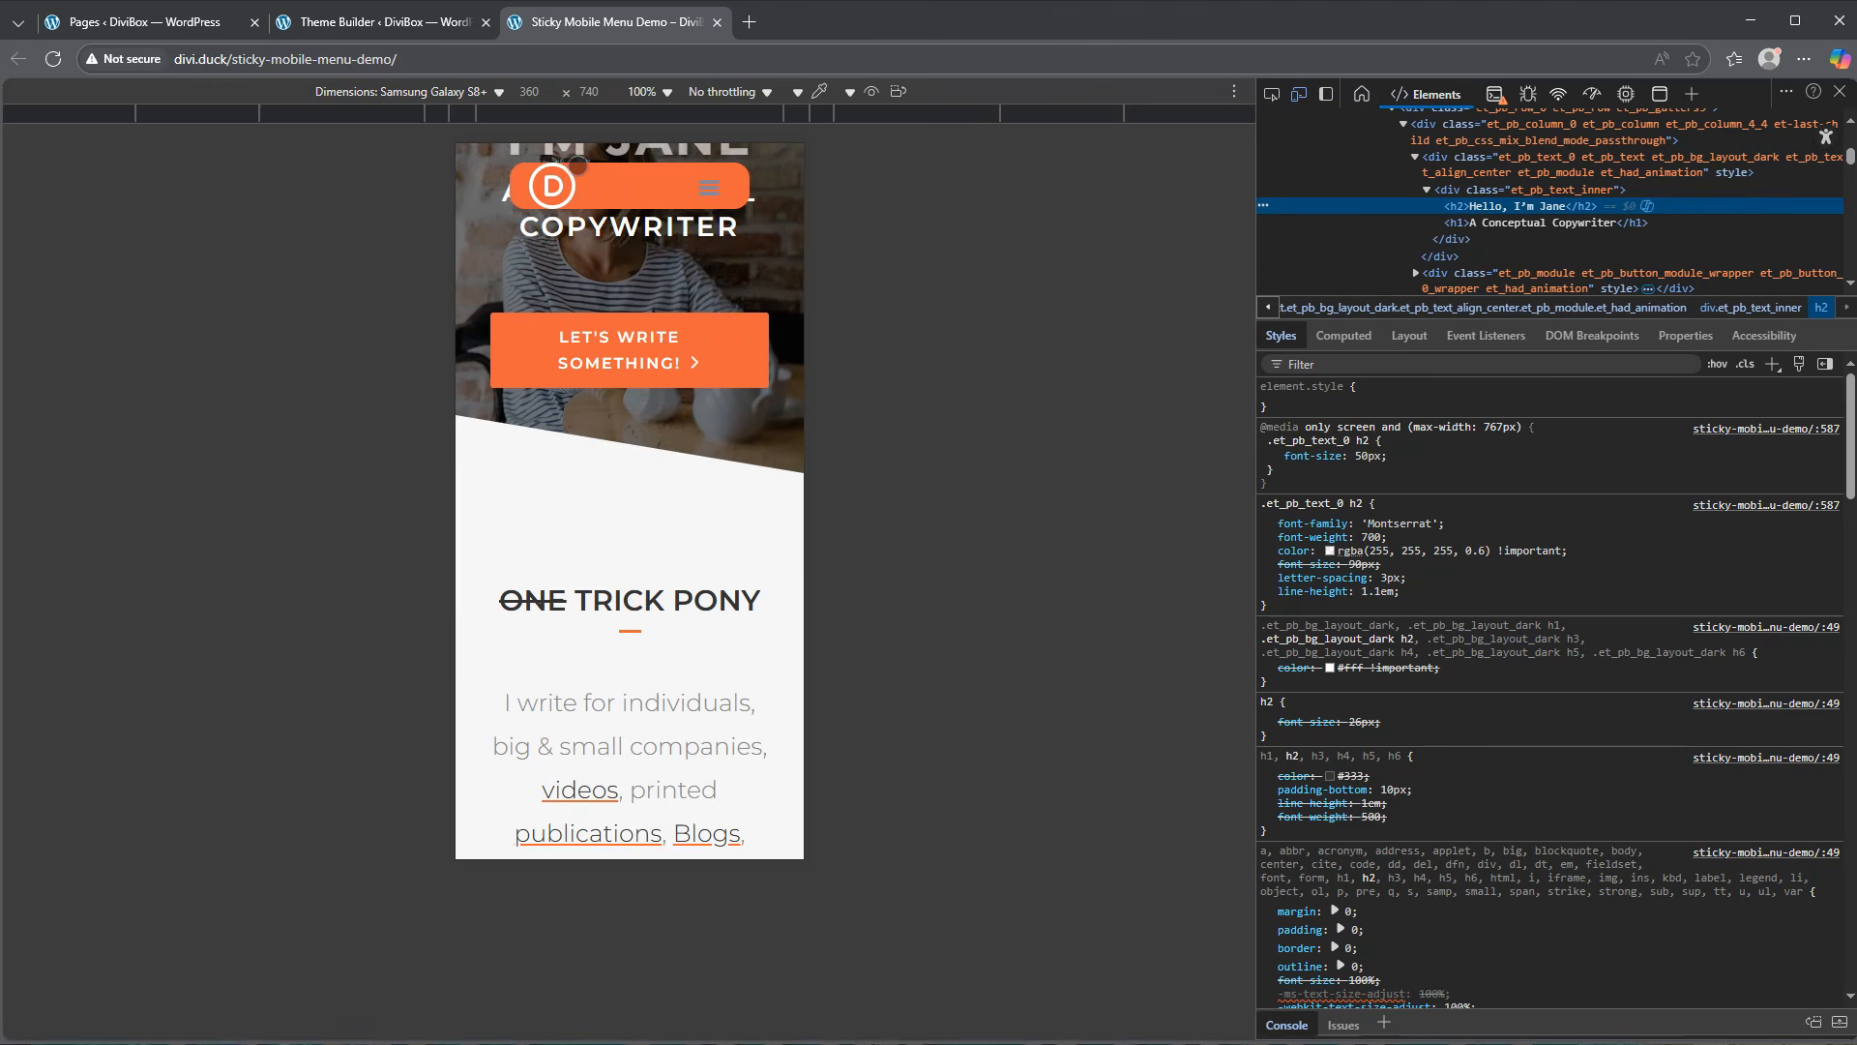
Test the hamburger menu in the sticky mobile header by opening and closing it repeatedly, and return to the page top.
{"action": "left_click", "coordinate": [564, 187]}
{"action": "left_click", "coordinate": [709, 187]}
{"action": "left_click", "coordinate": [709, 188]}
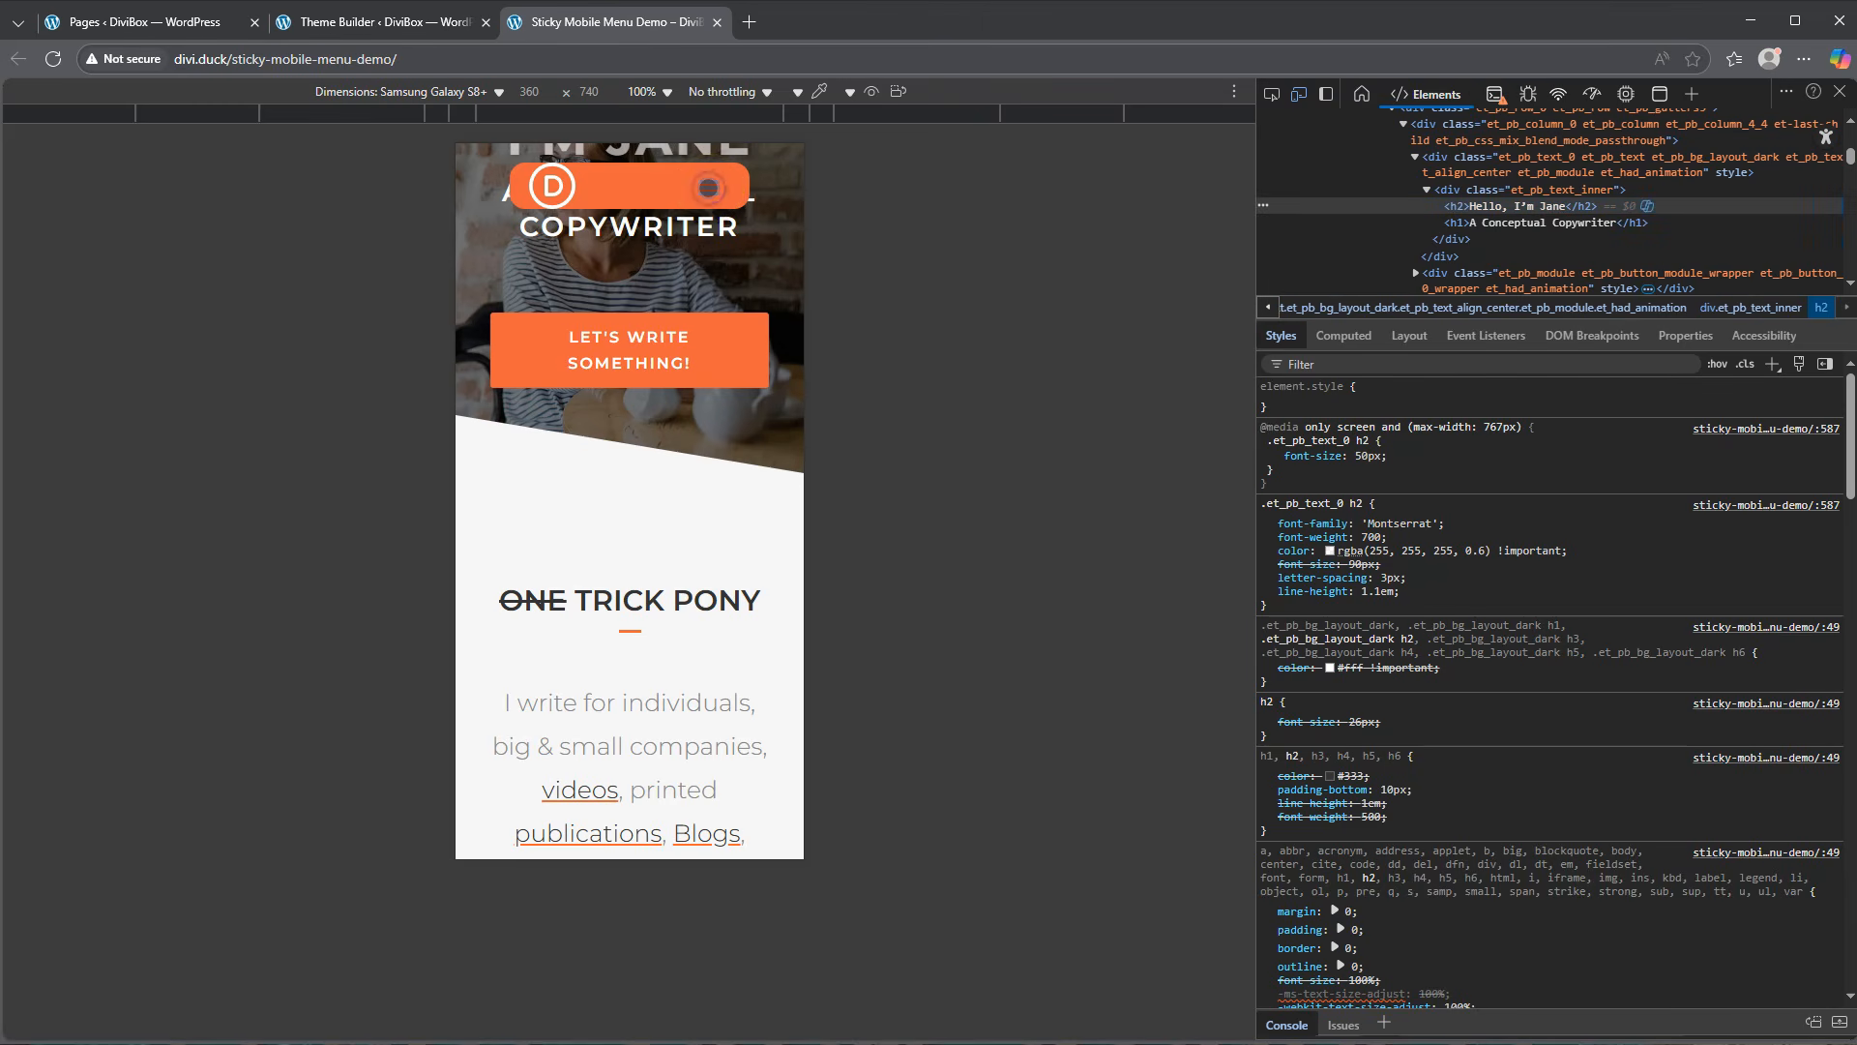
{"action": "left_click", "coordinate": [709, 187]}
{"action": "left_click", "coordinate": [709, 187]}
{"action": "left_click", "coordinate": [709, 187]}
{"action": "left_click", "coordinate": [708, 188]}
{"action": "scroll", "coordinate": [631, 326], "scroll_direction": "up", "scroll_amount": 2}
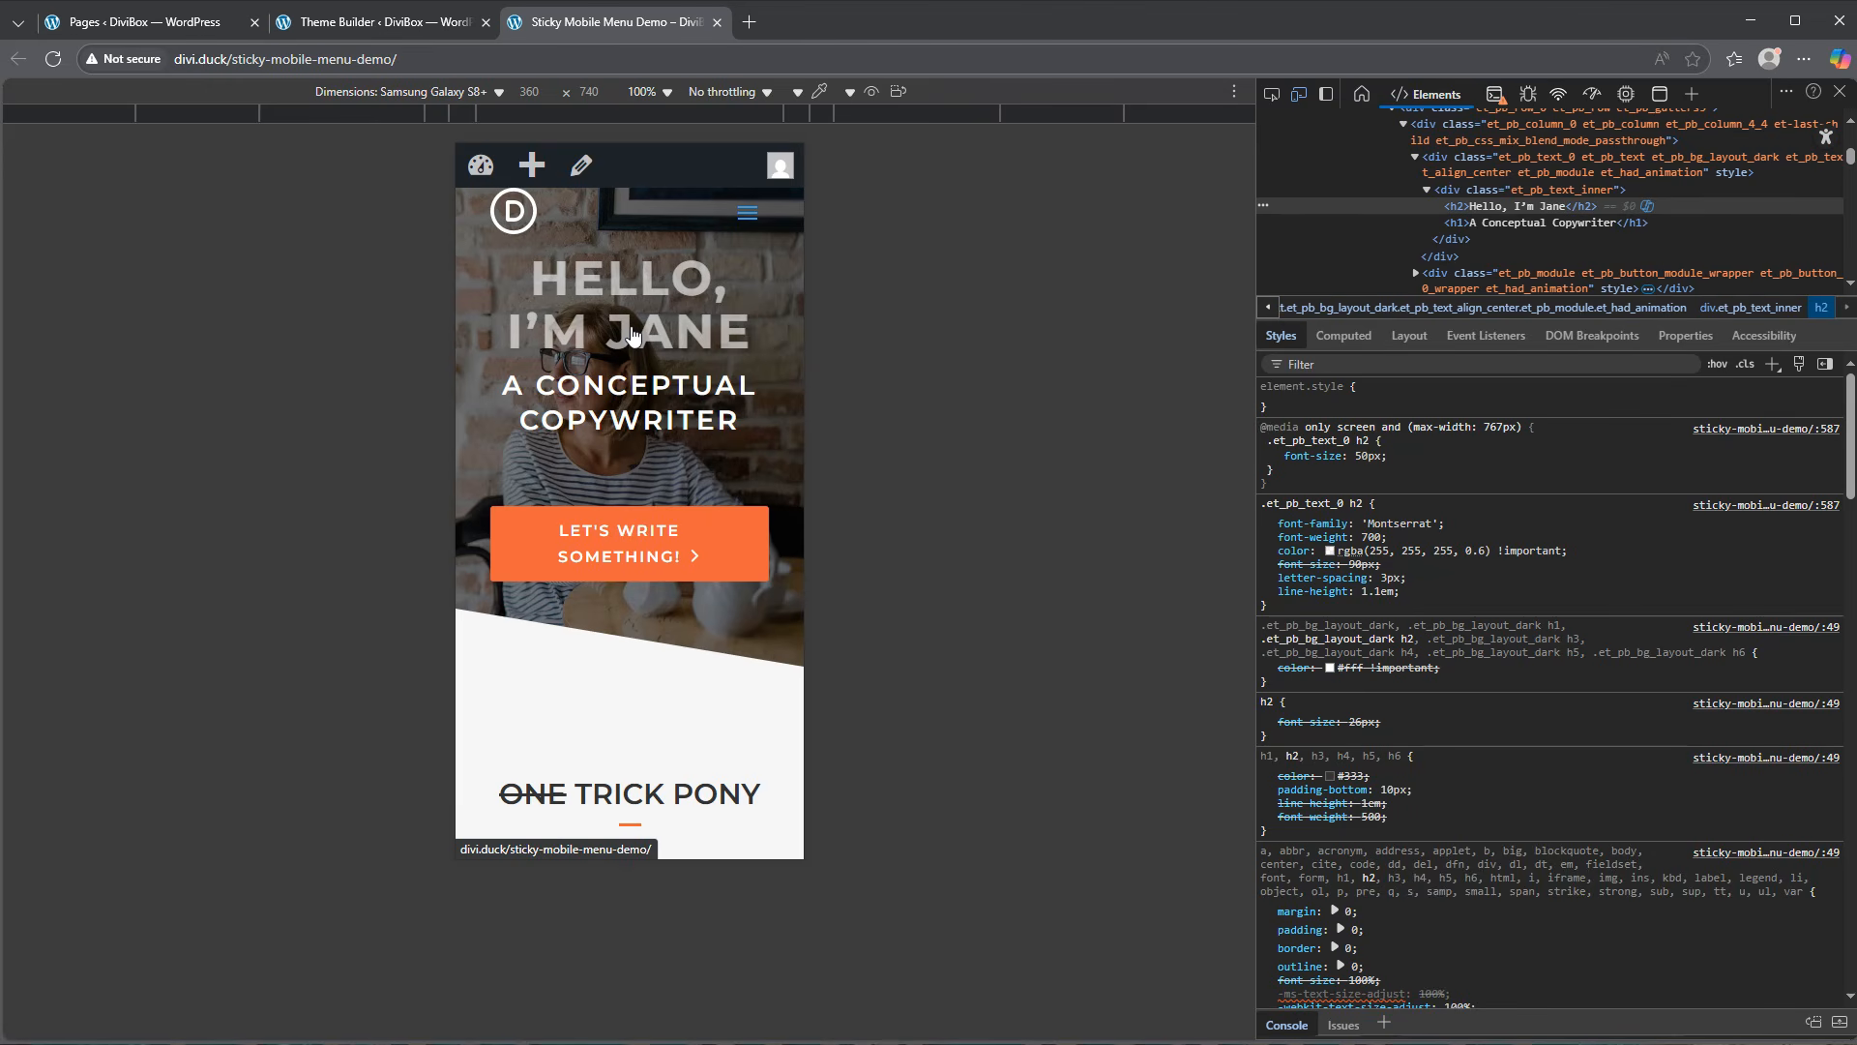
{"action": "left_click", "coordinate": [639, 327]}
Close the developer tools on the Sticky Mobile Menu Demo page to restore the desktop view.
{"action": "left_click", "coordinate": [131, 21]}
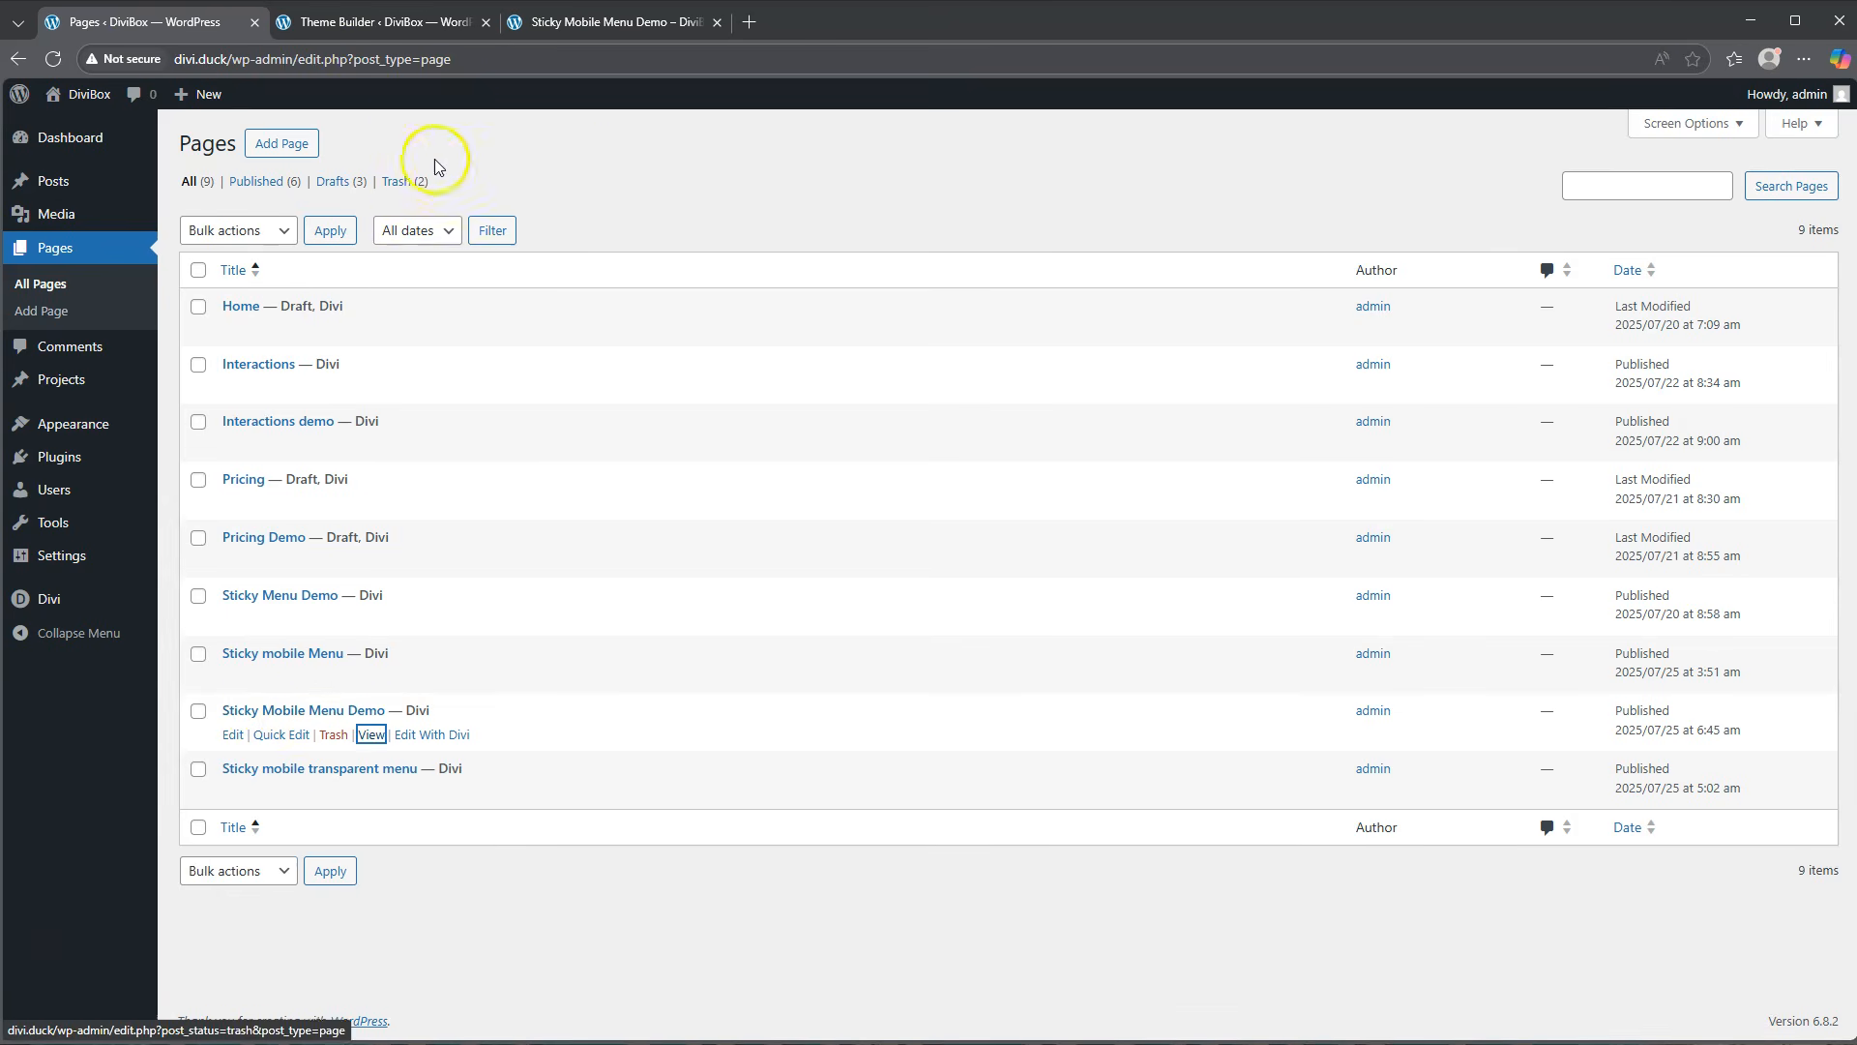
{"action": "left_click", "coordinate": [546, 19]}
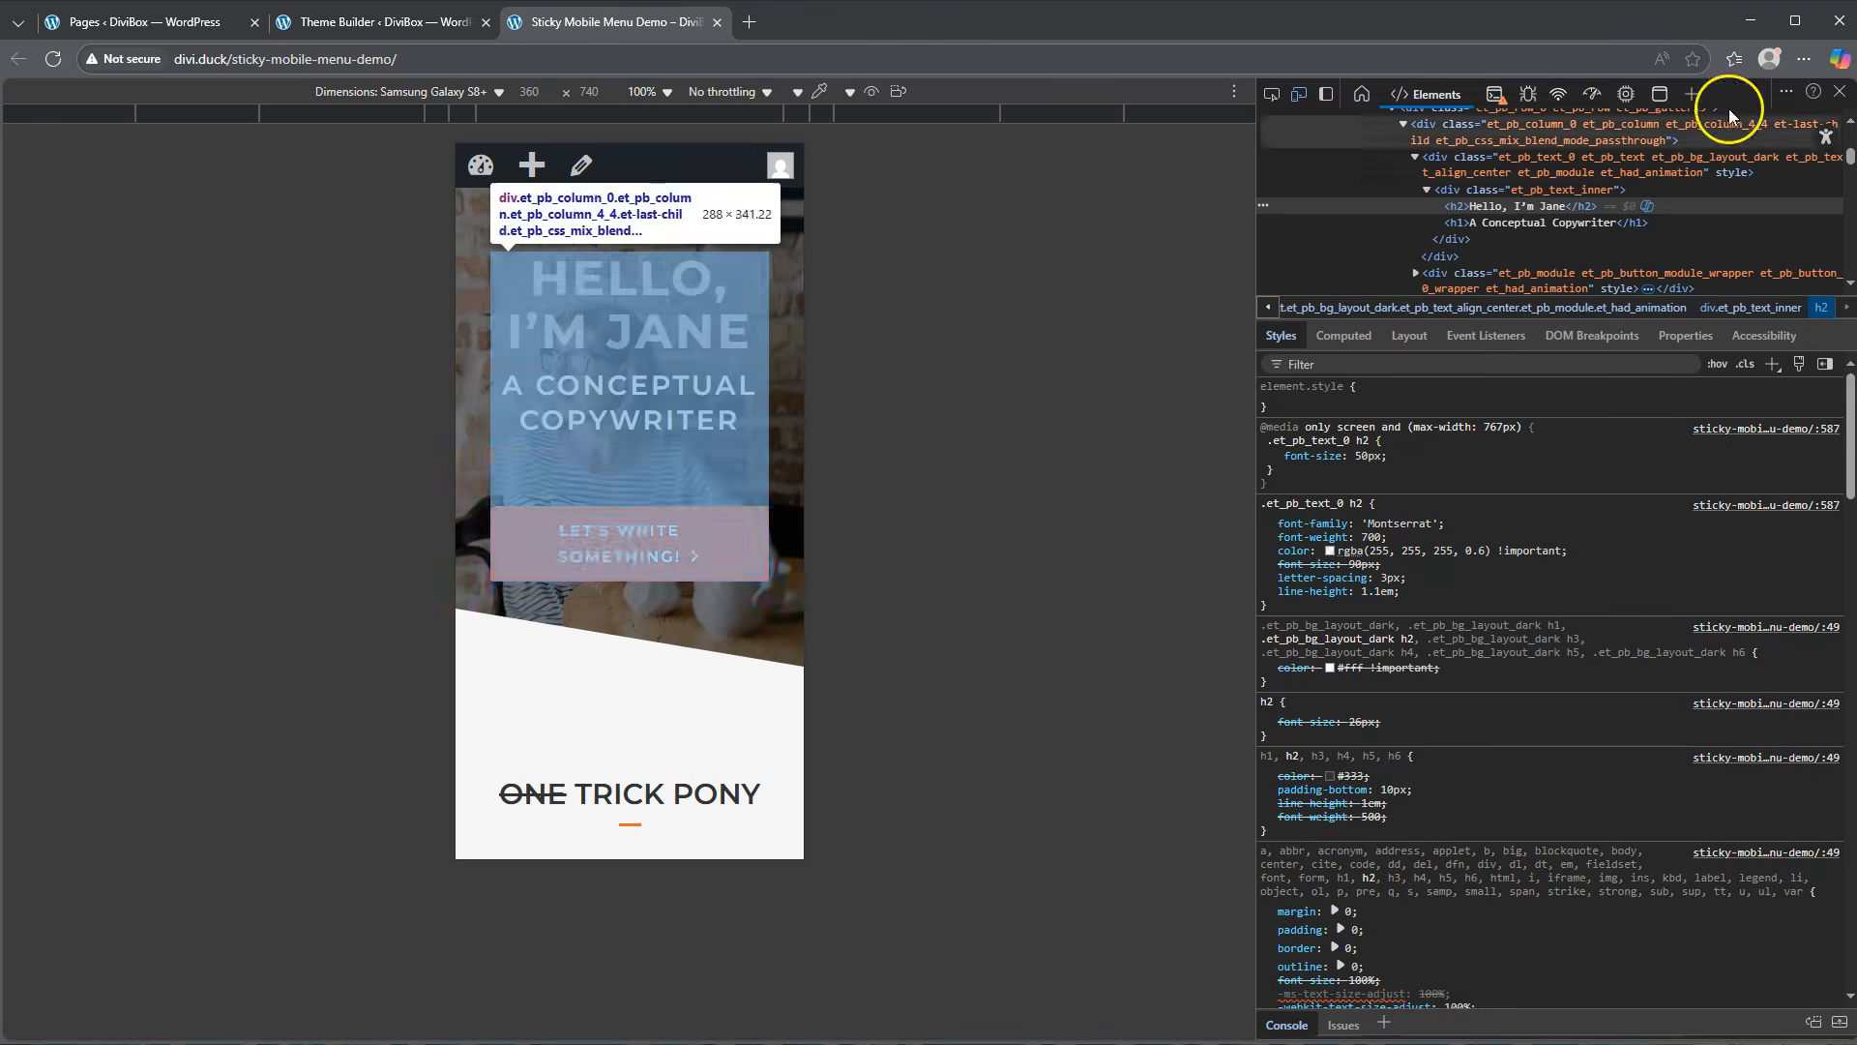
{"action": "left_click", "coordinate": [1839, 90]}
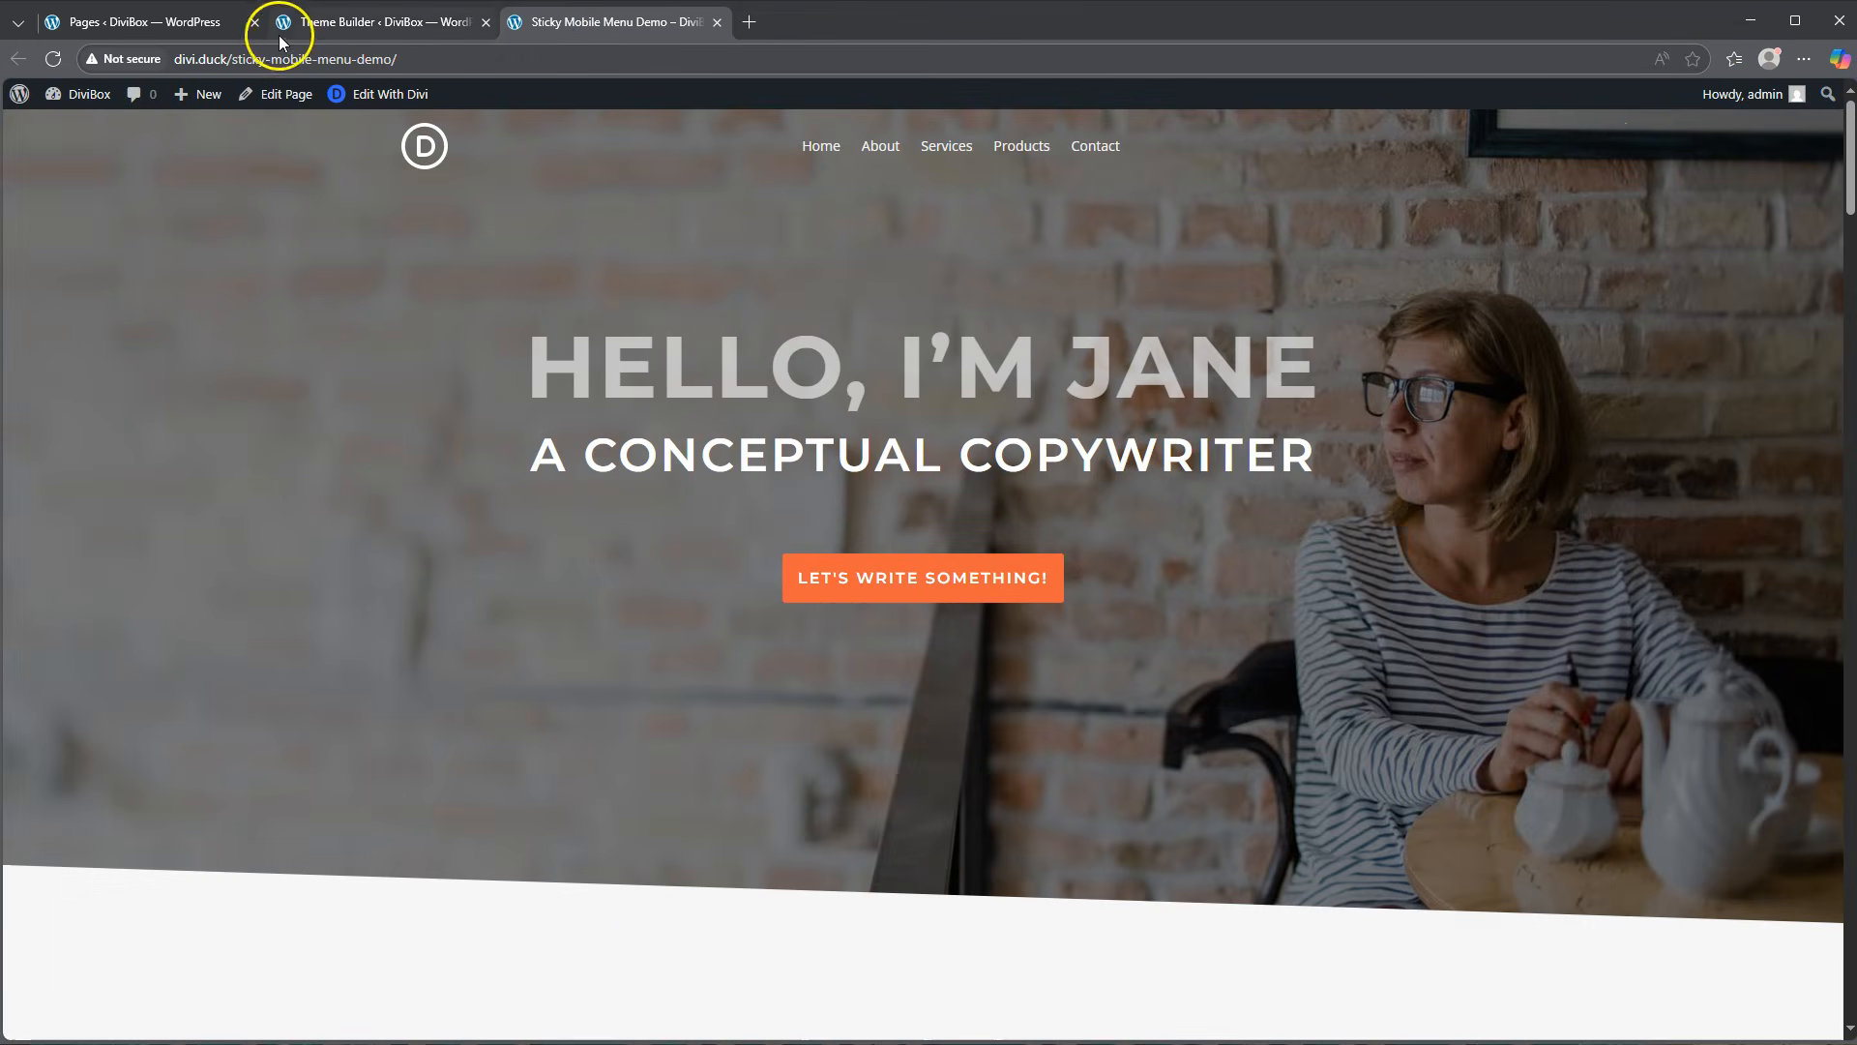
Compare the Desktop View section in the Theme Builder layout with the live header on the demo page.
{"action": "left_click", "coordinate": [342, 23]}
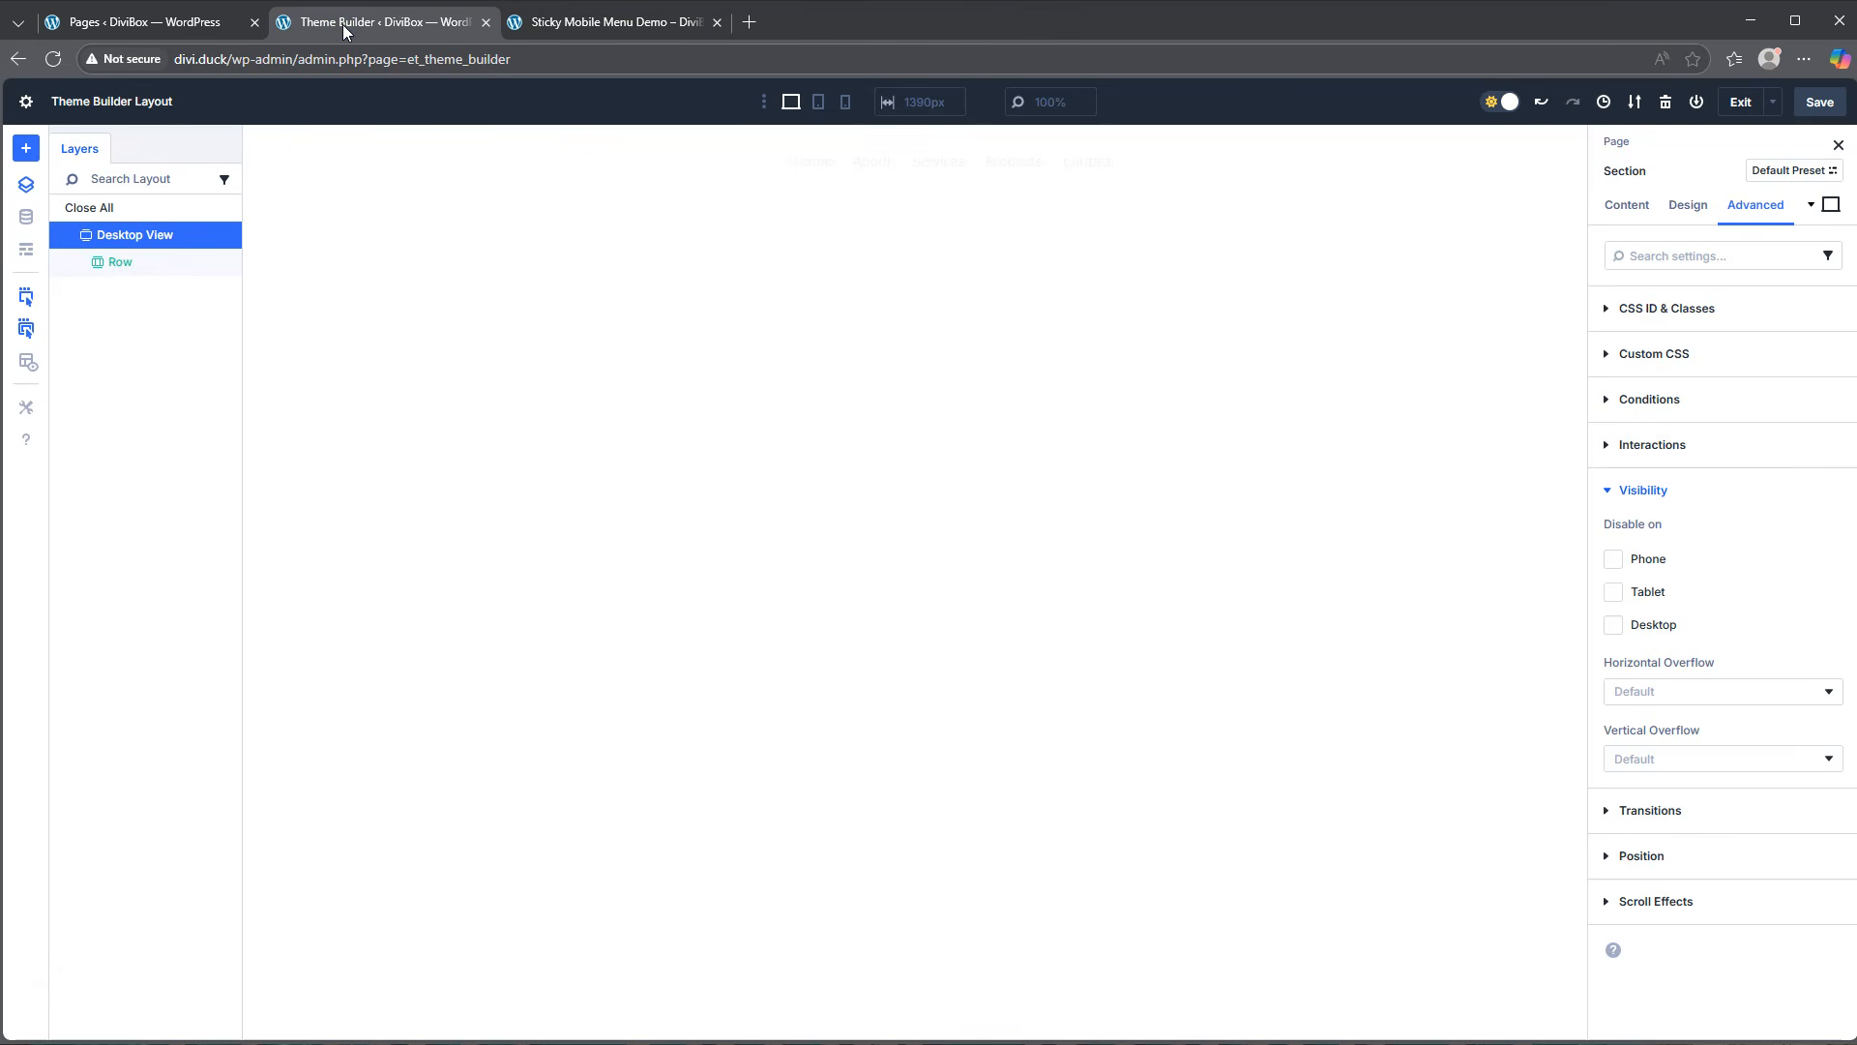
{"action": "left_click", "coordinate": [629, 23]}
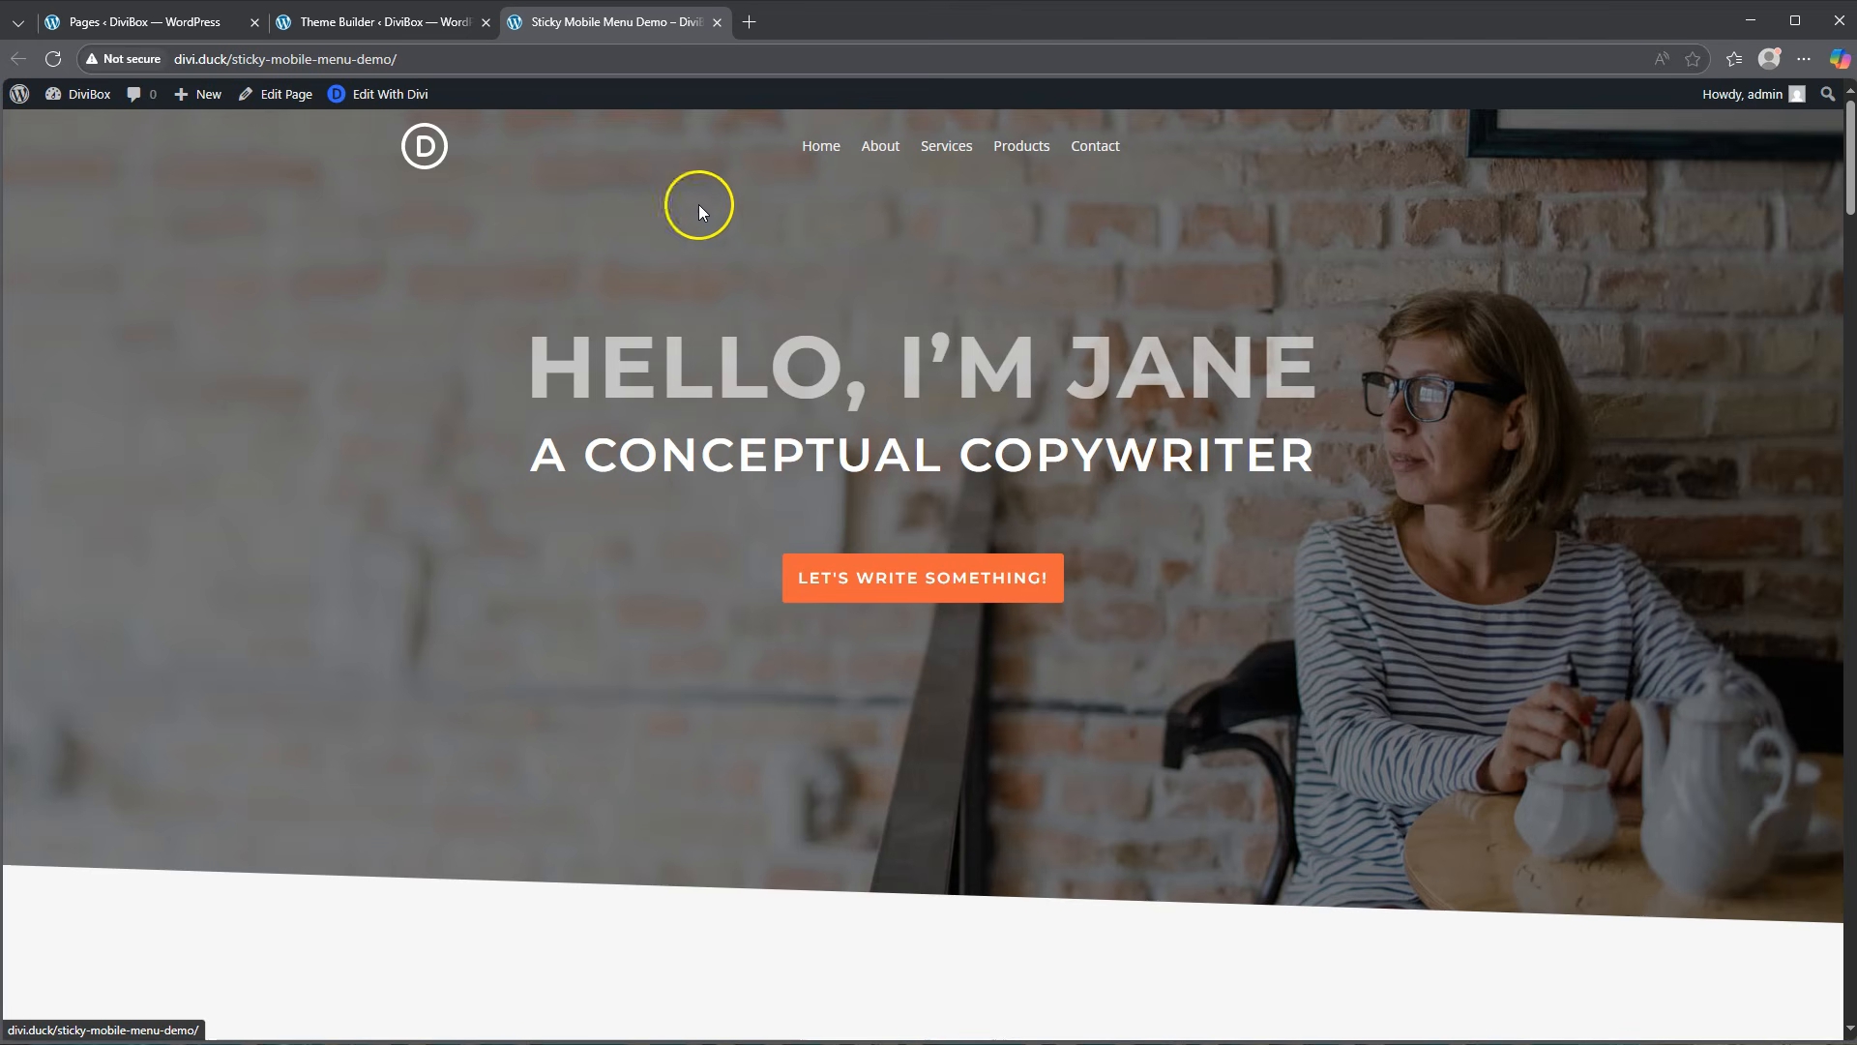
{"action": "left_click", "coordinate": [370, 23]}
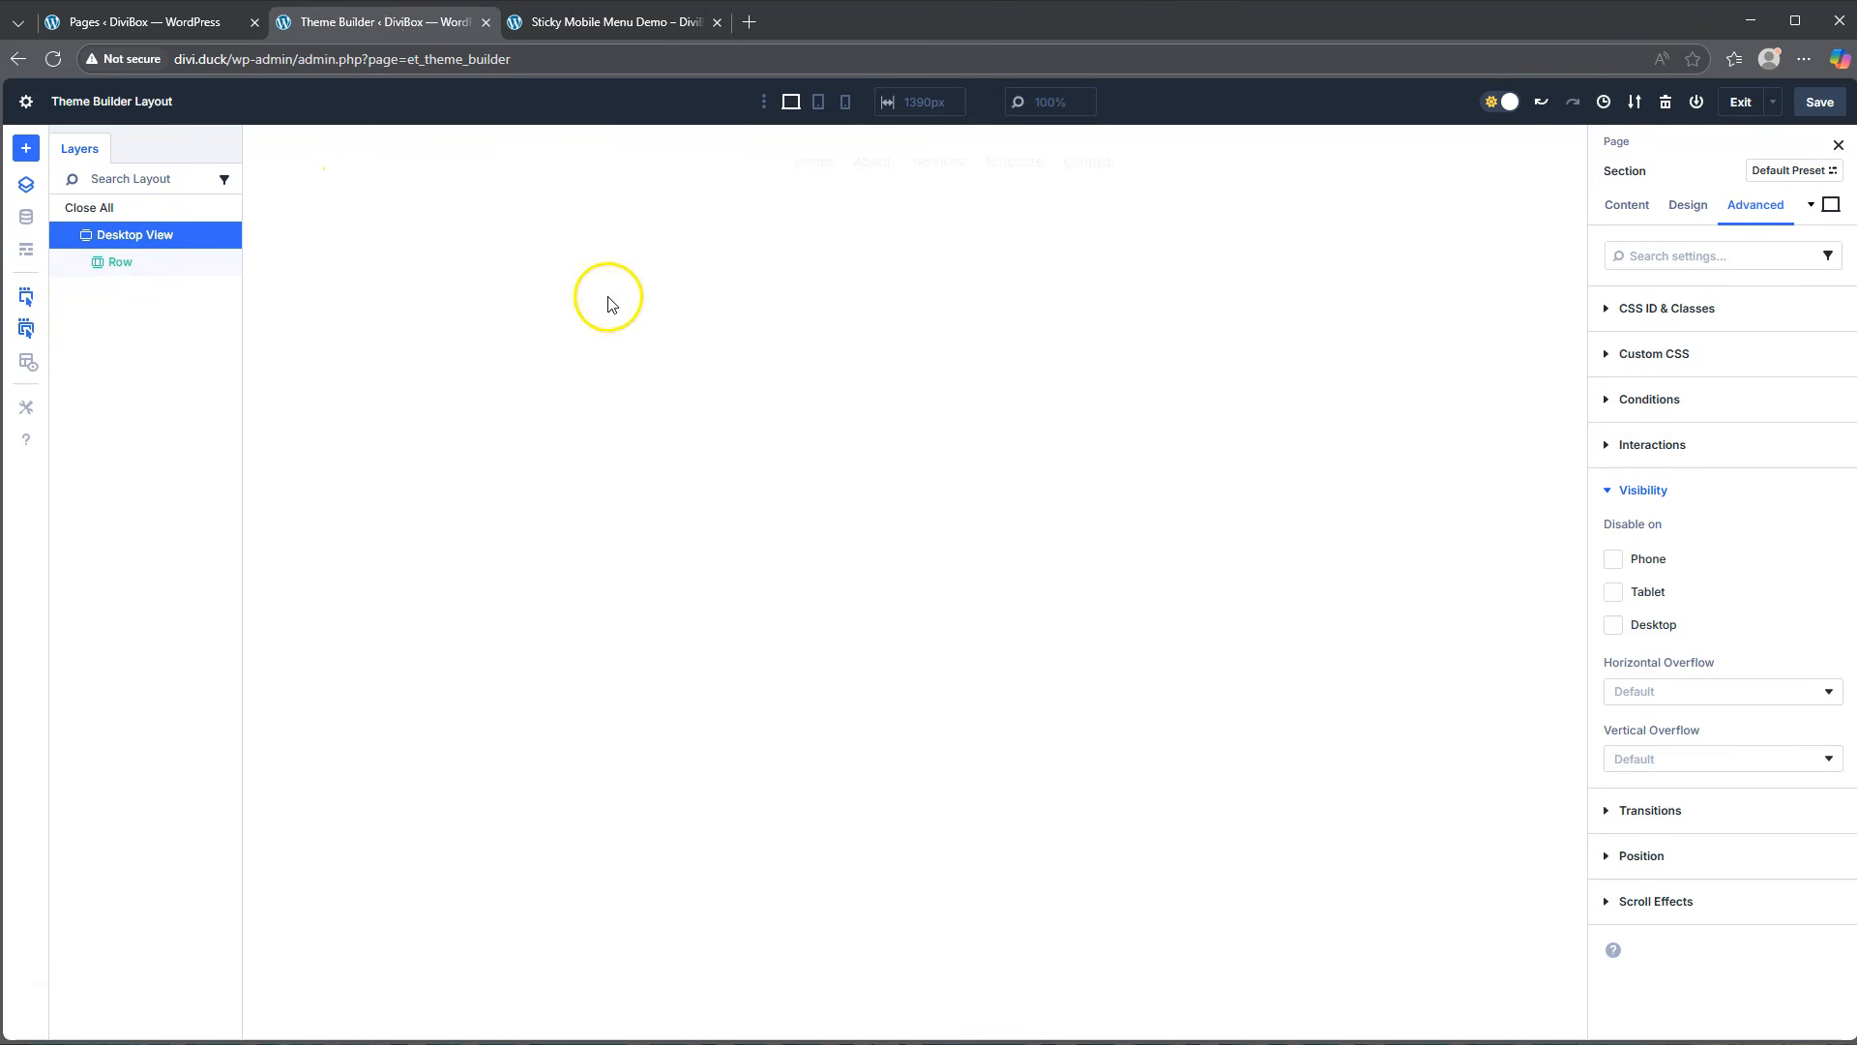
{"action": "left_click", "coordinate": [610, 27]}
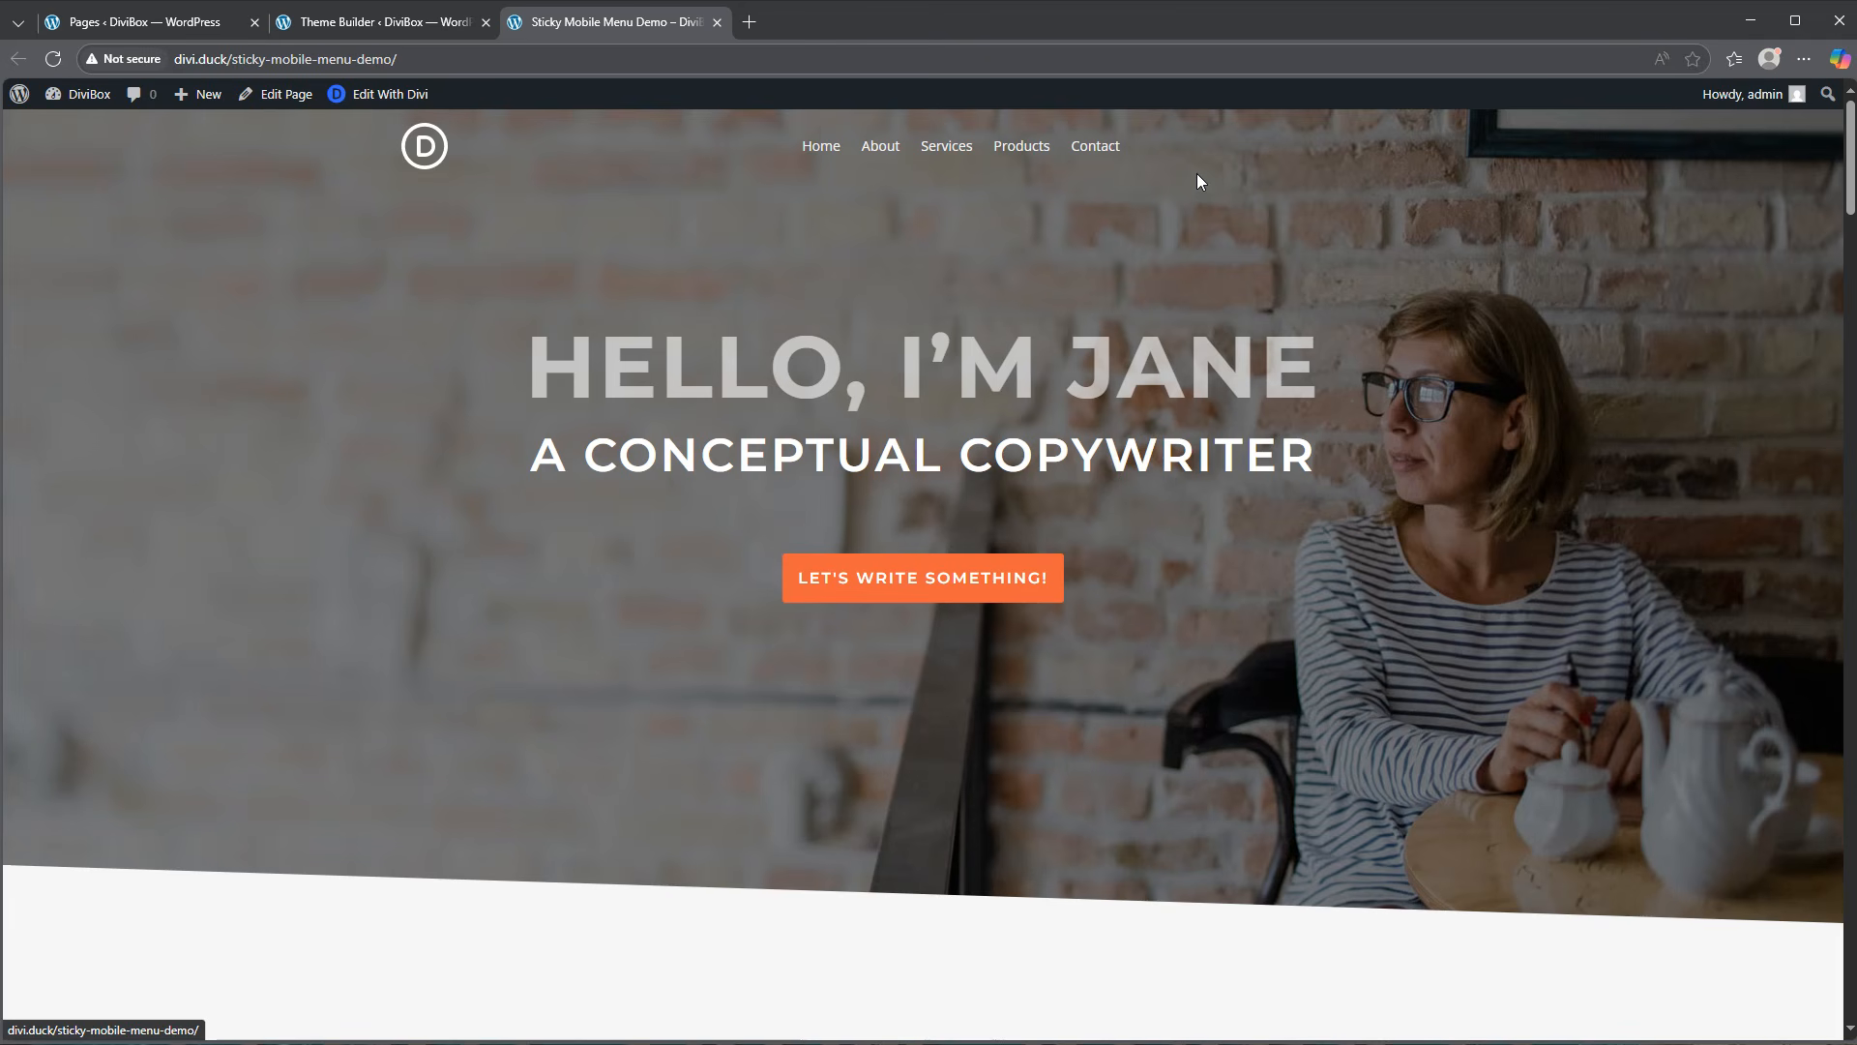
In the Theme Builder layout, add a new section containing a row below the Desktop View section.
{"action": "left_click", "coordinate": [360, 23]}
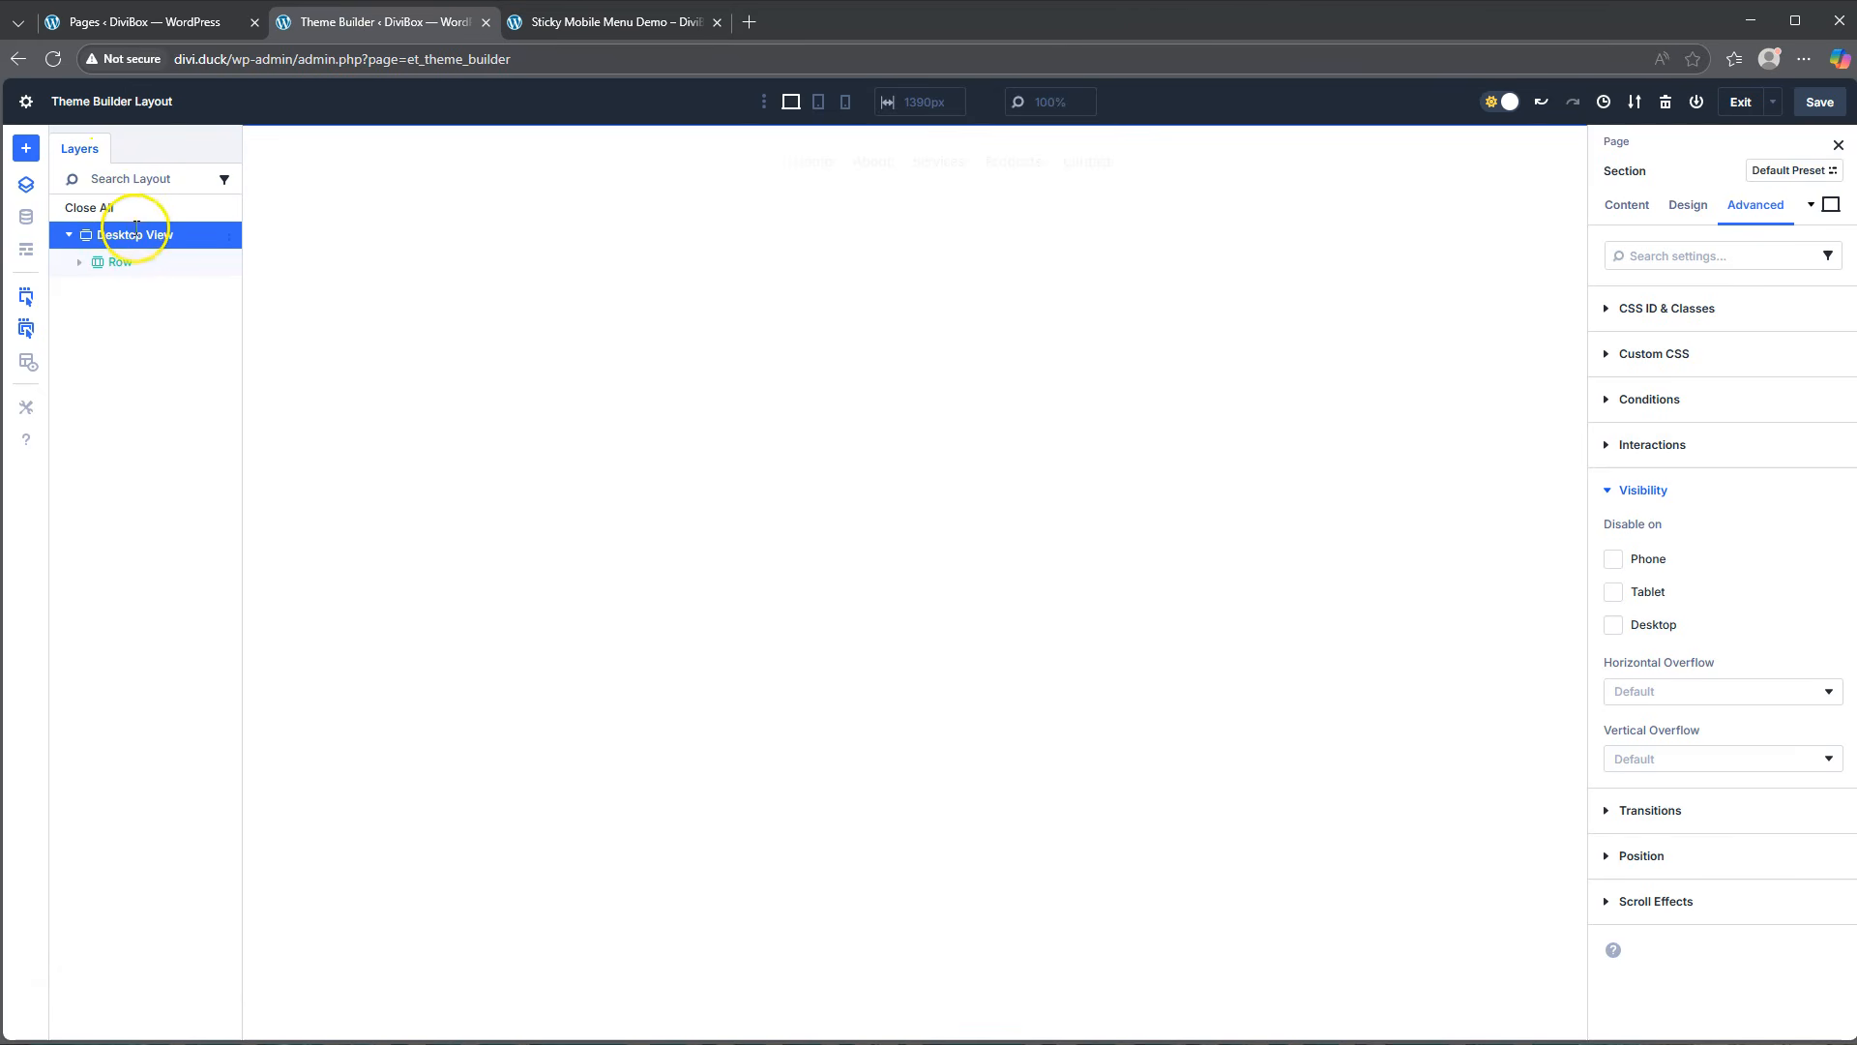
{"action": "right_click", "coordinate": [228, 237]}
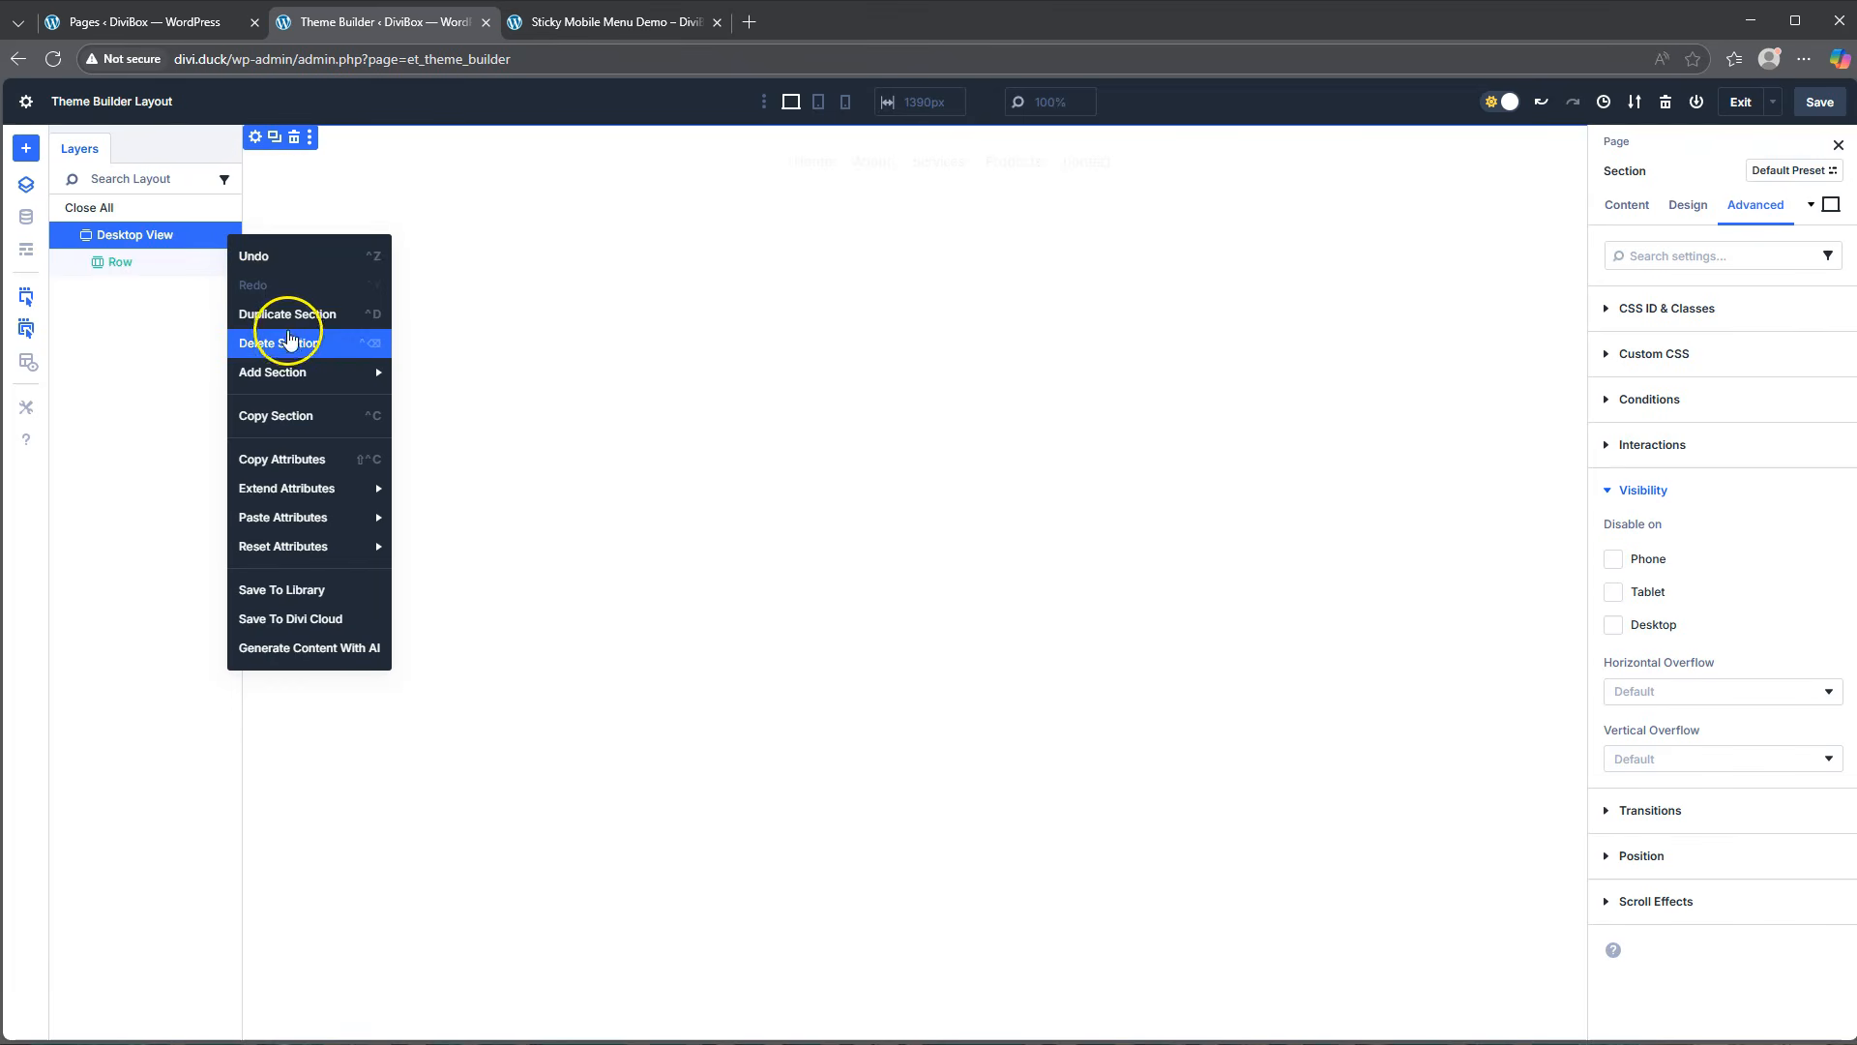
{"action": "mouse_move", "coordinate": [350, 373]}
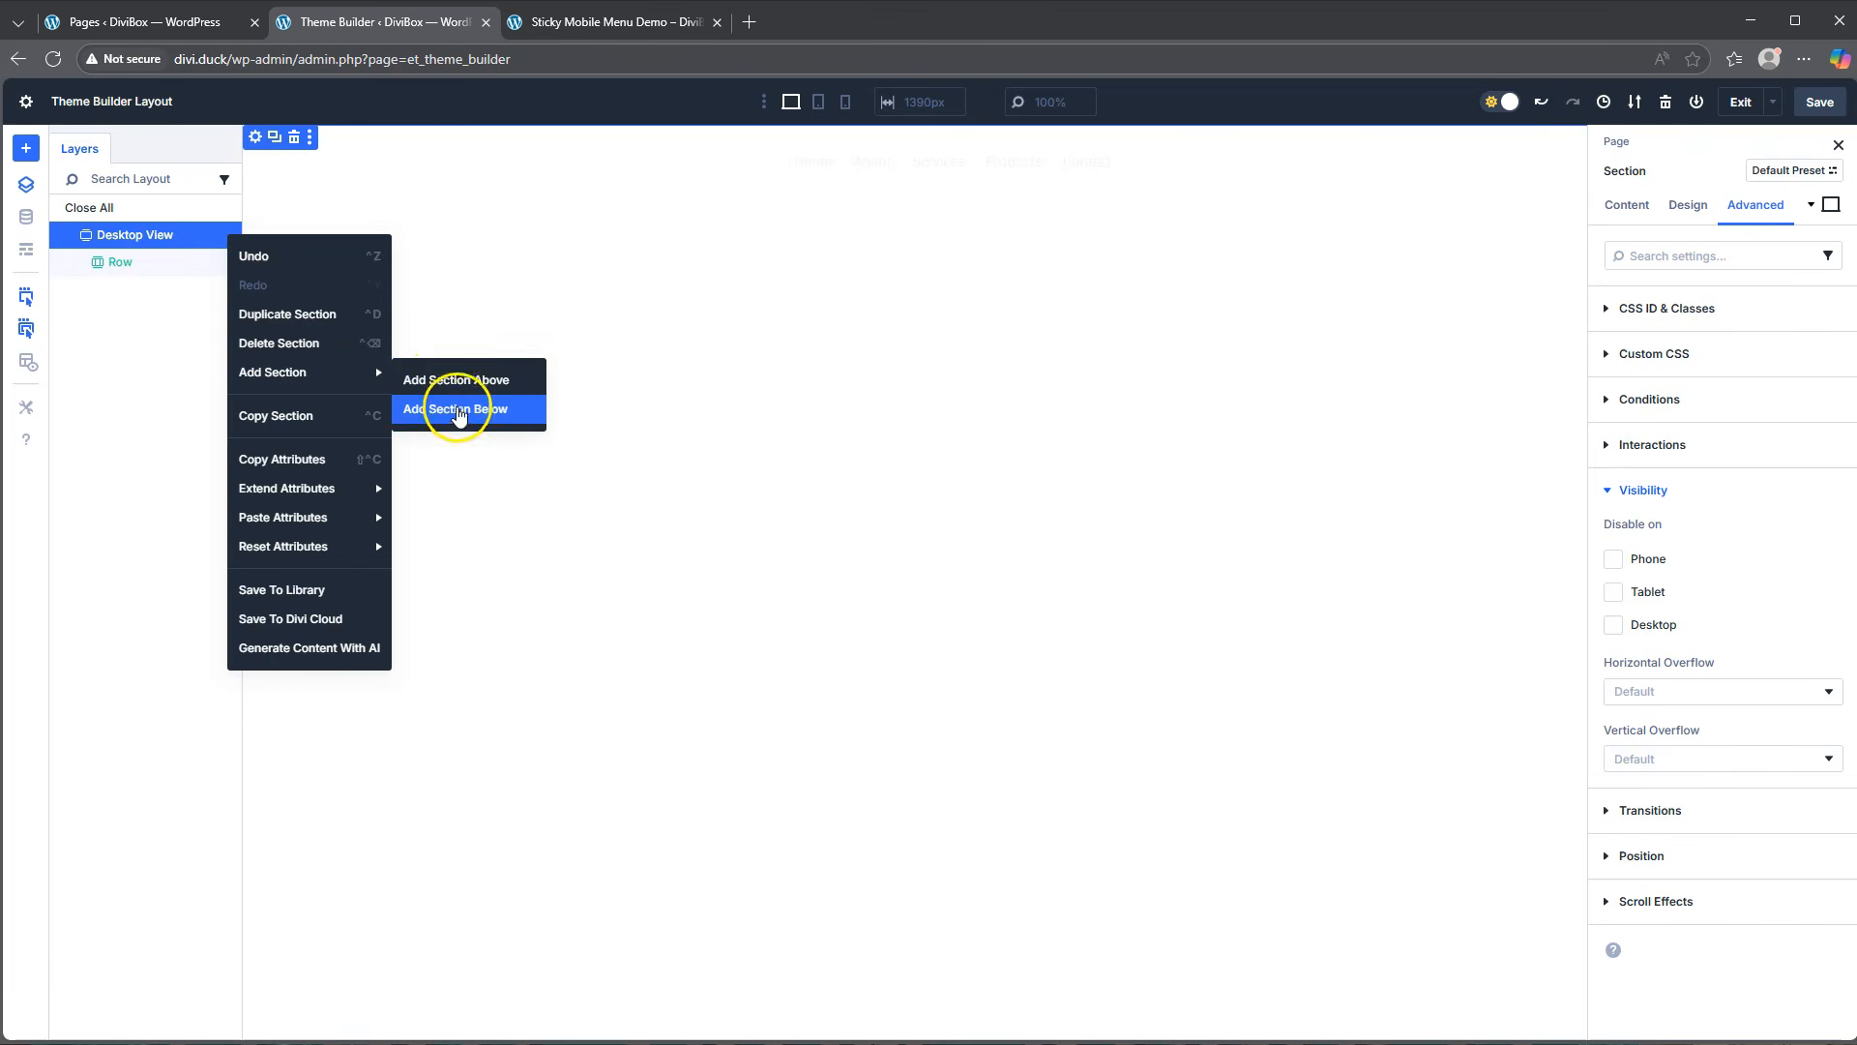
{"action": "left_click", "coordinate": [457, 411]}
{"action": "left_click", "coordinate": [354, 295]}
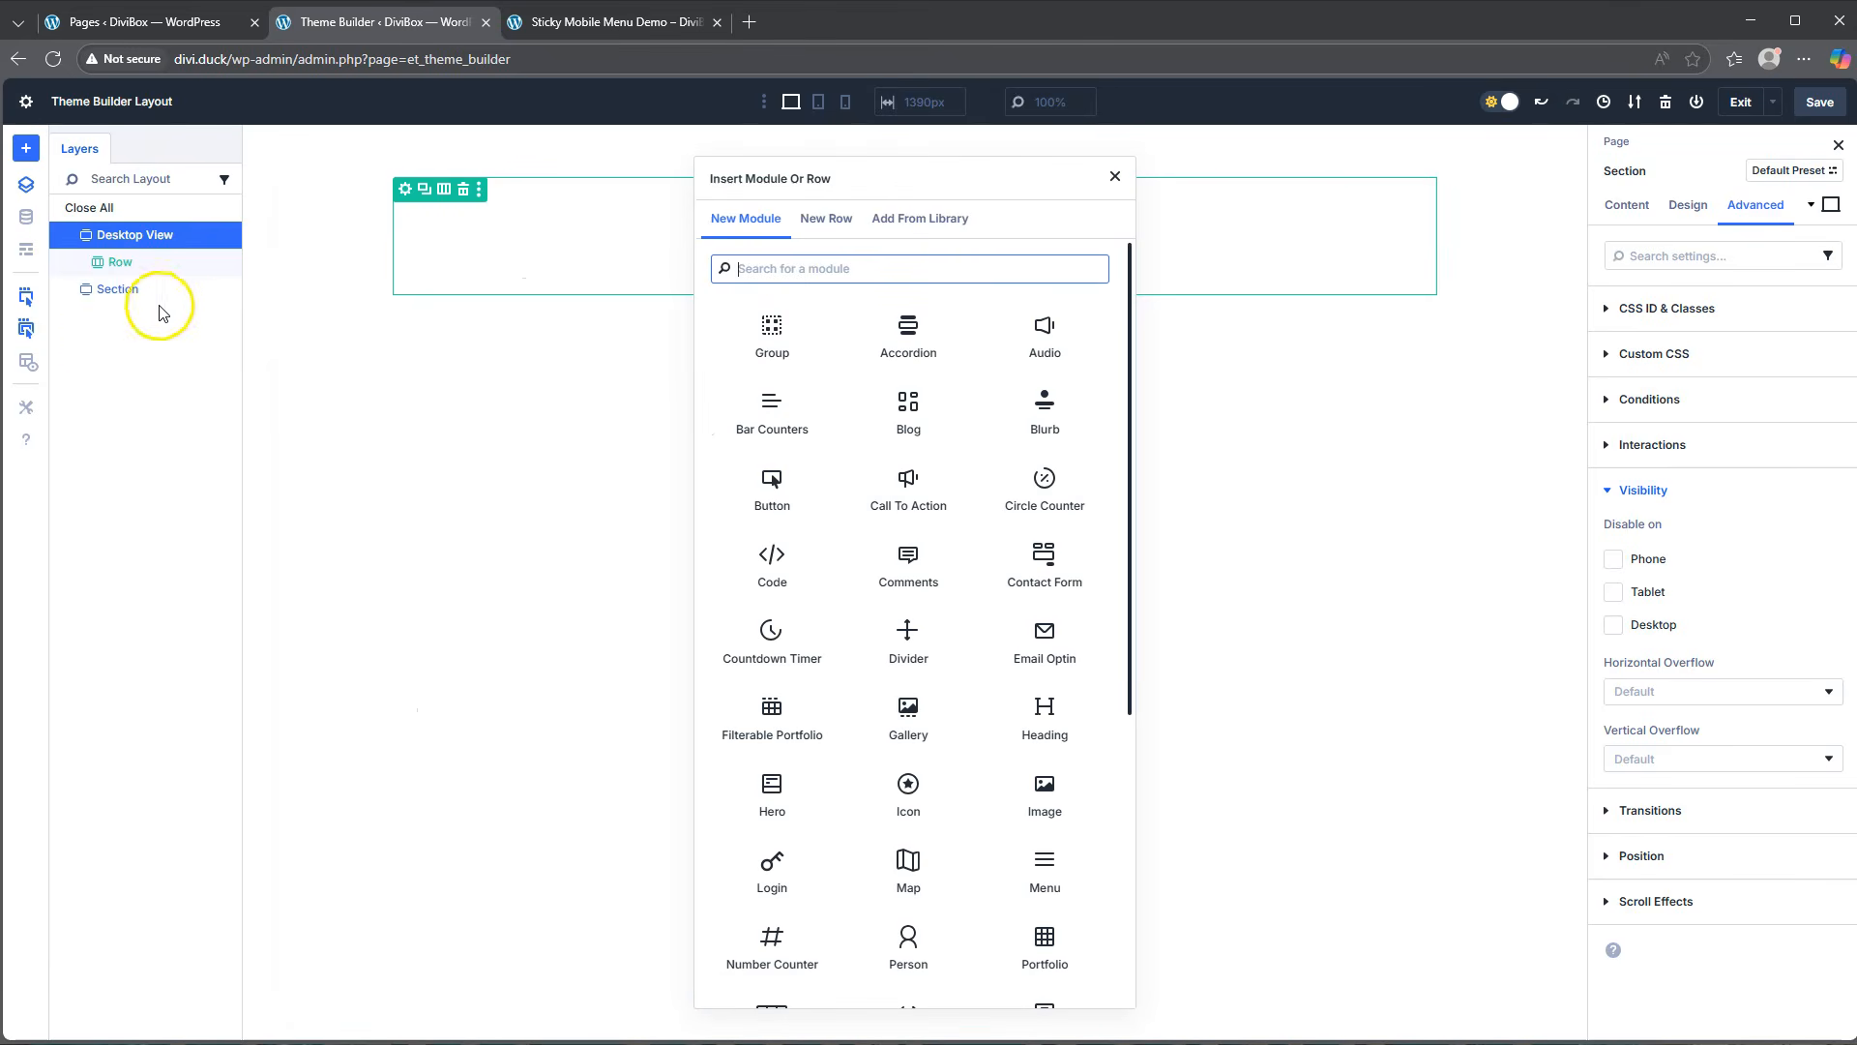
Rename the new section as Mobile View.
{"action": "left_click", "coordinate": [119, 288]}
{"action": "double_click", "coordinate": [119, 286]}
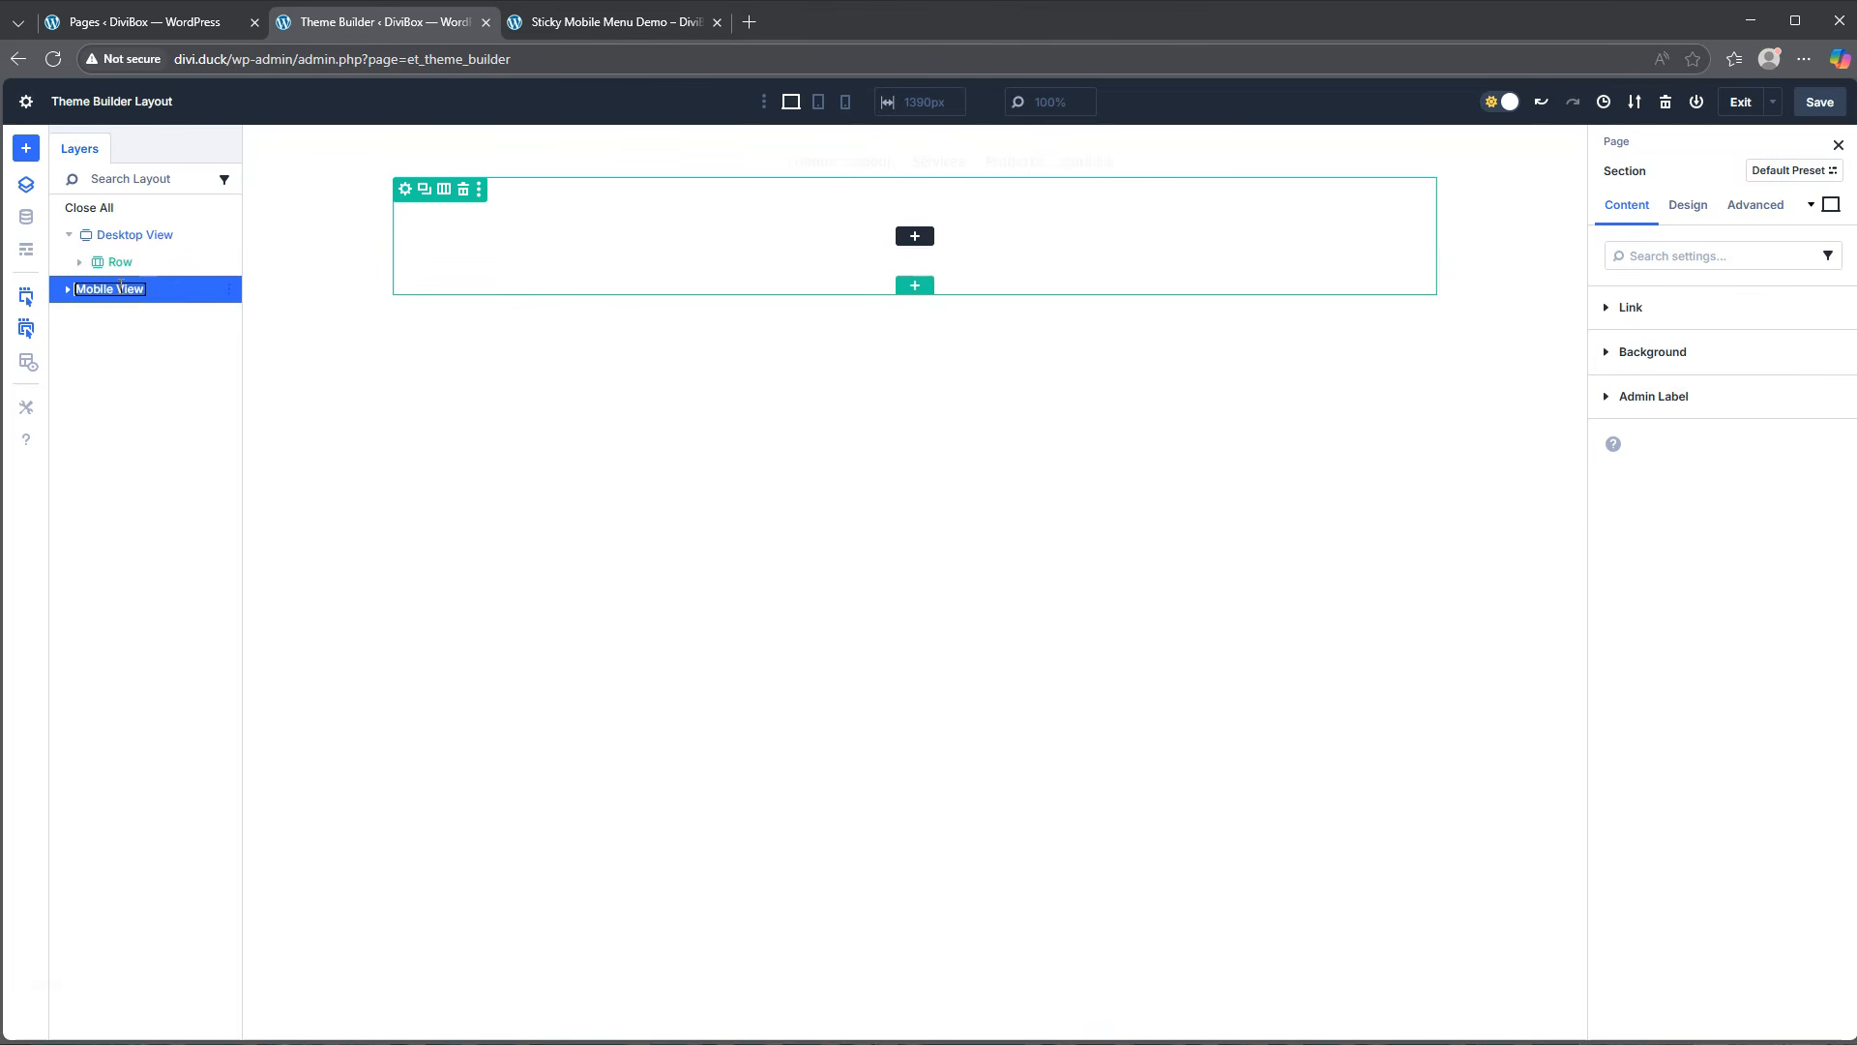
{"action": "key", "text": "Return"}
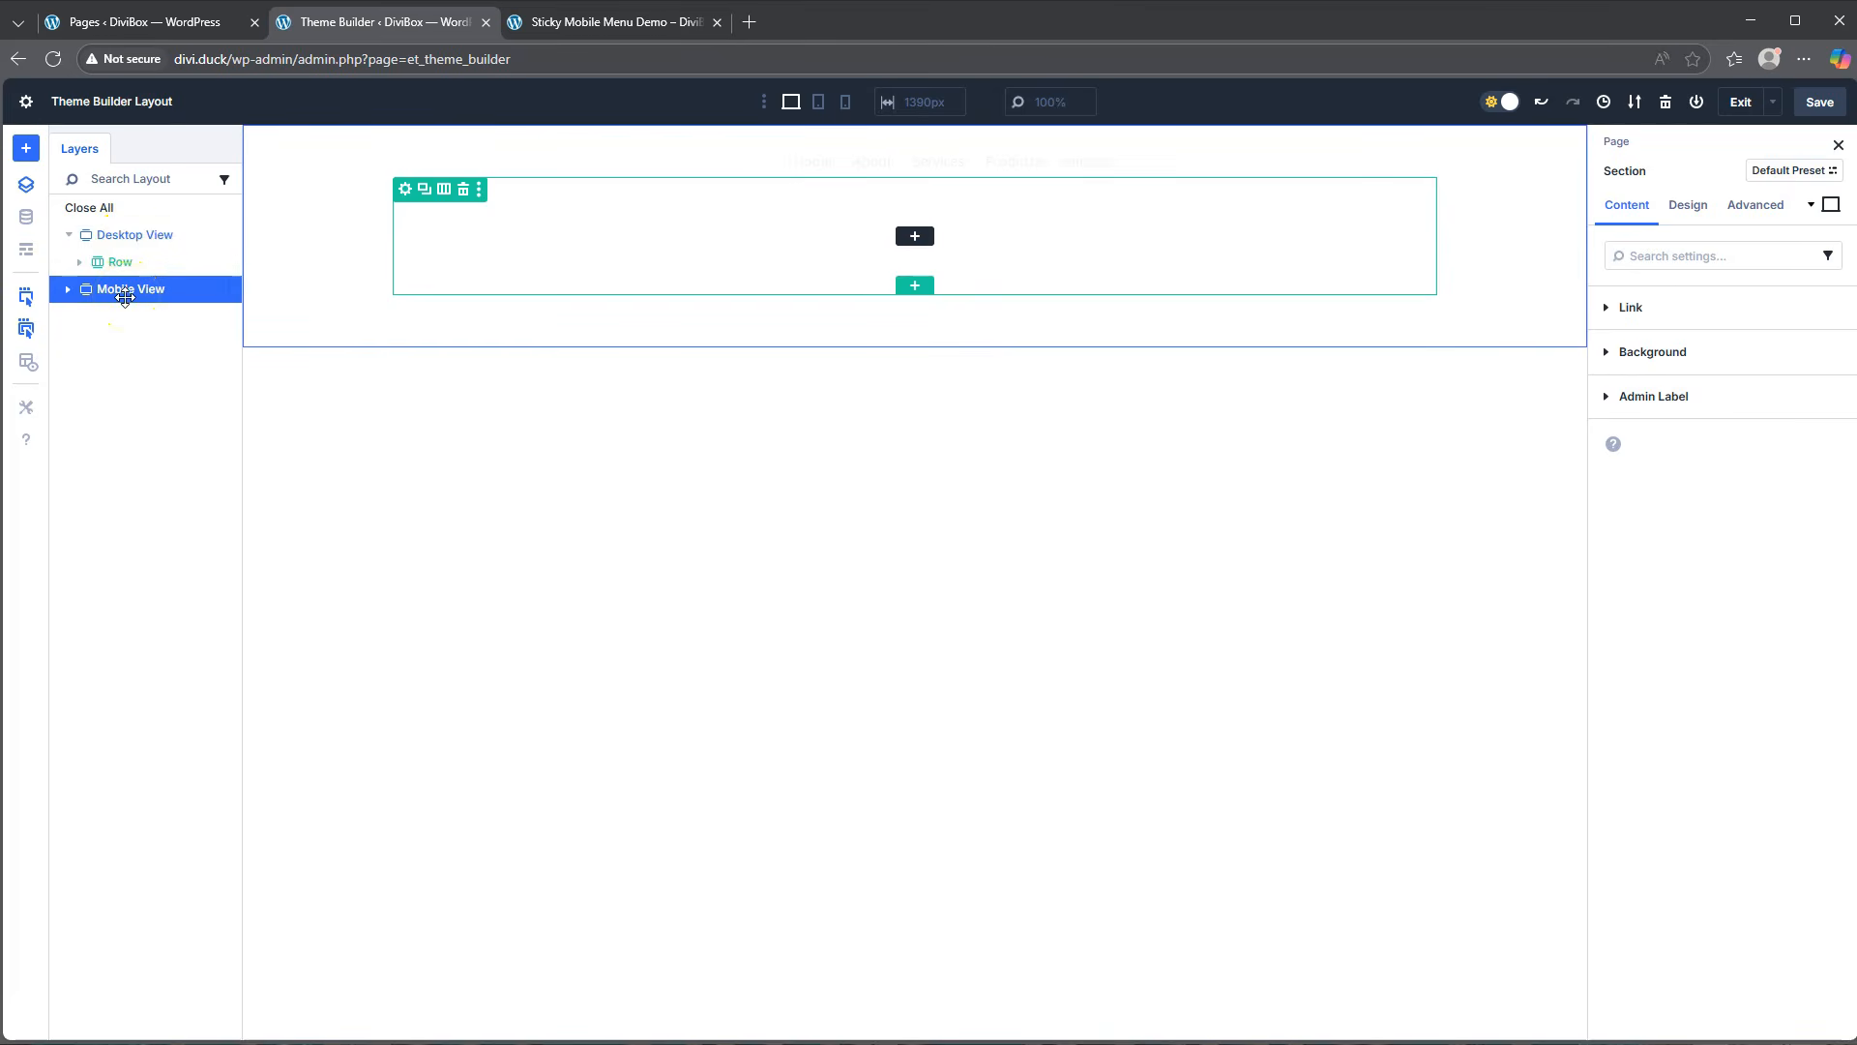
Expand the Mobile View section down to its column and insert a Menu module in it.
{"action": "left_click", "coordinate": [27, 190]}
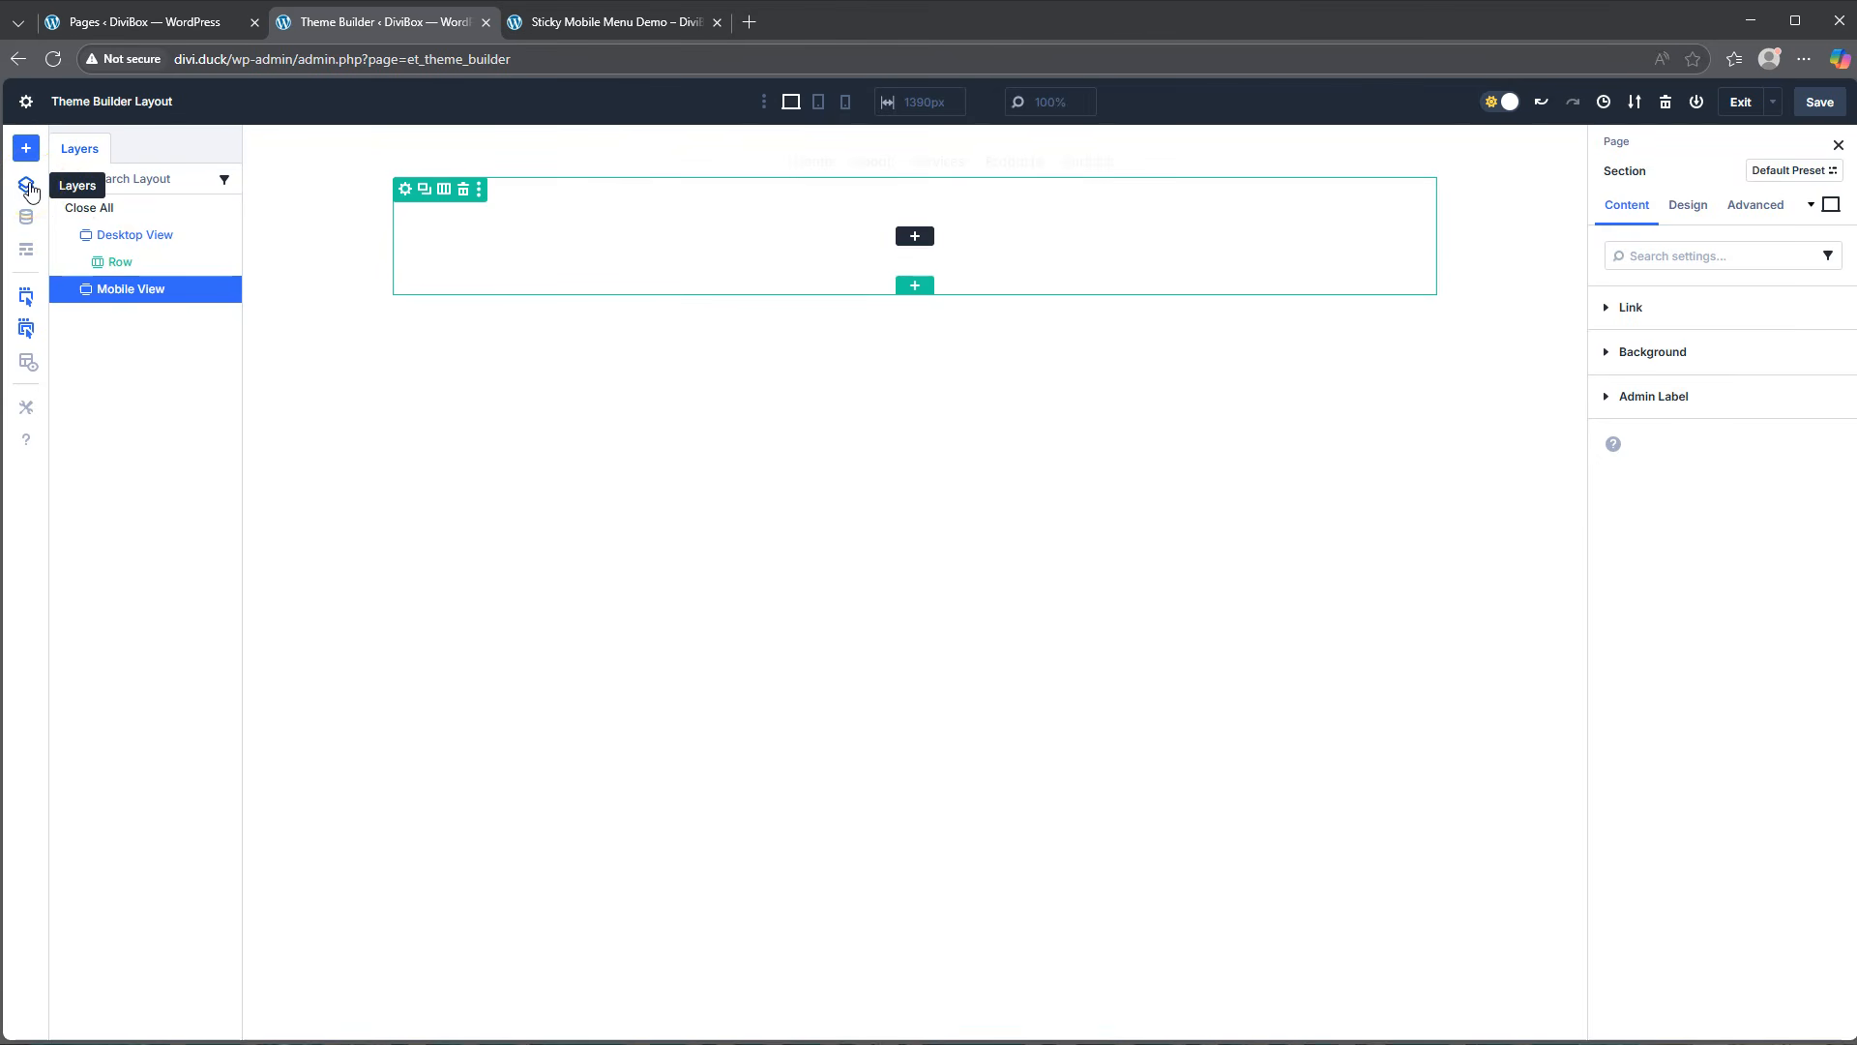
{"action": "left_click", "coordinate": [68, 290]}
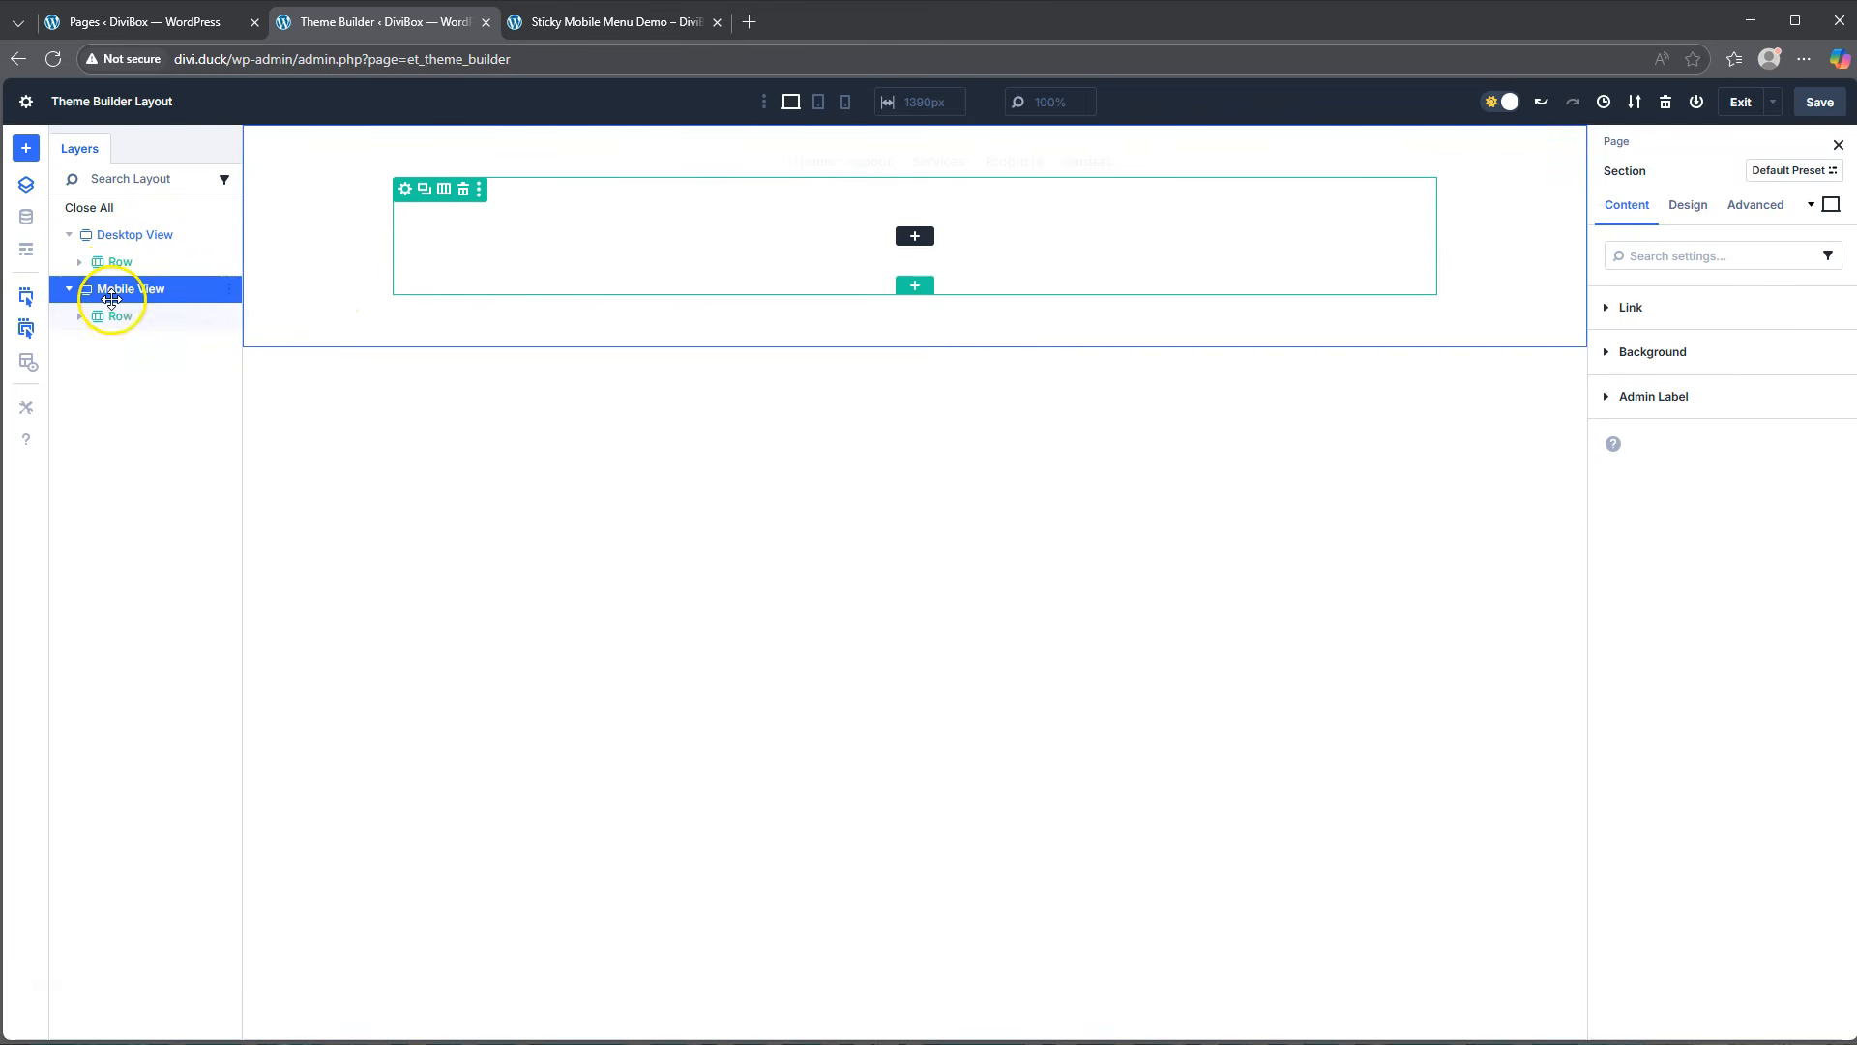
{"action": "left_click", "coordinate": [80, 318]}
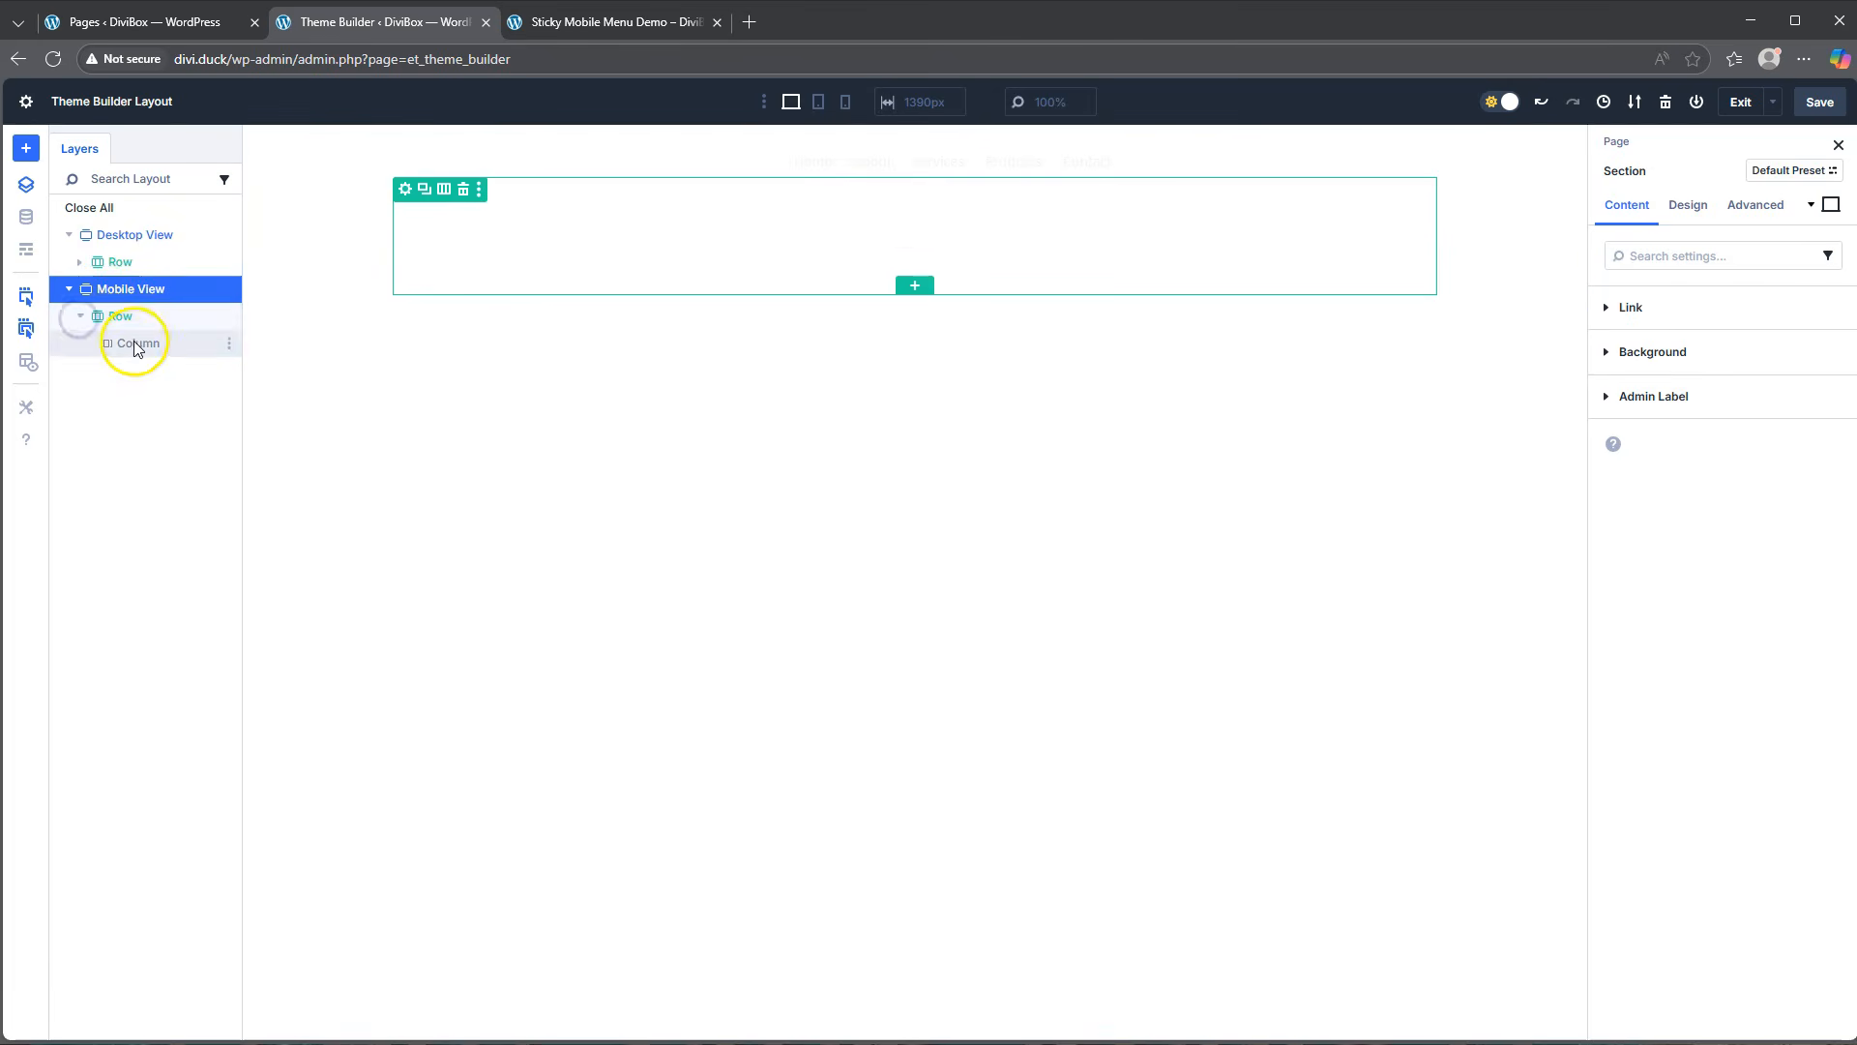
{"action": "left_click", "coordinate": [914, 237]}
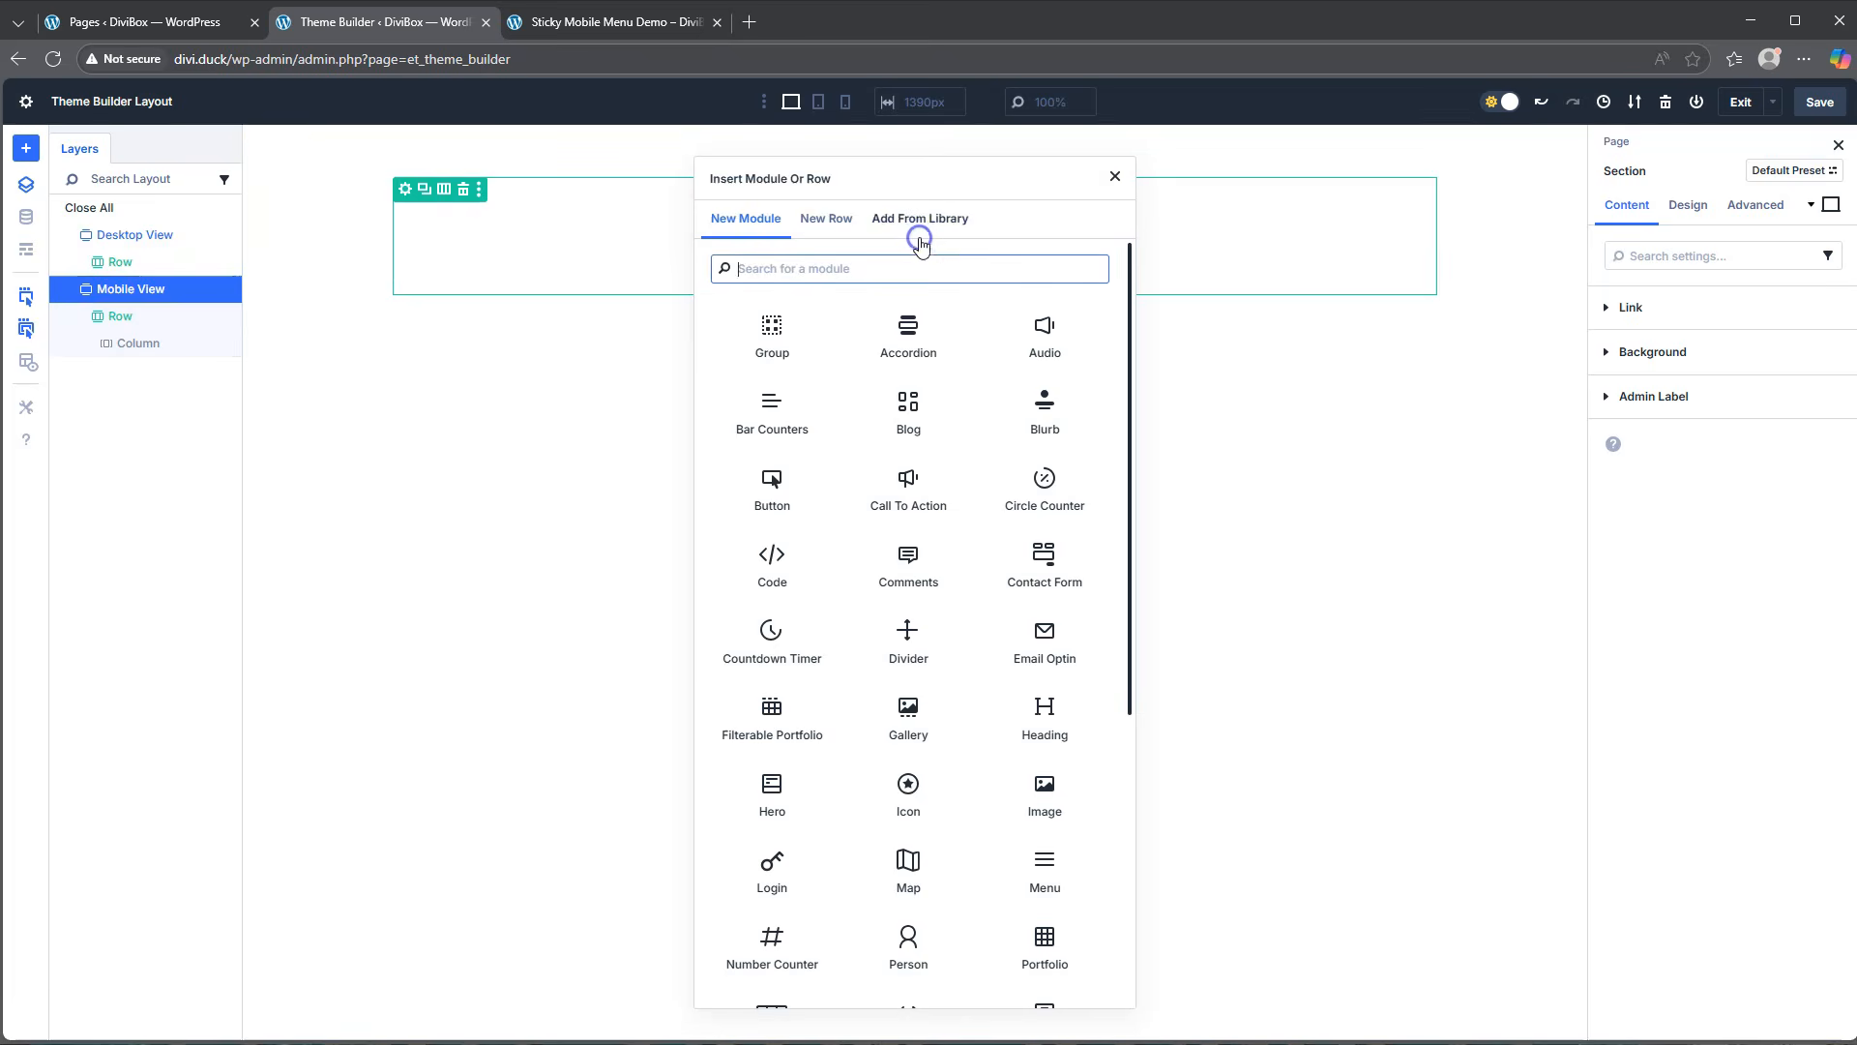
{"action": "scroll", "coordinate": [923, 530], "scroll_direction": "down", "scroll_amount": 3}
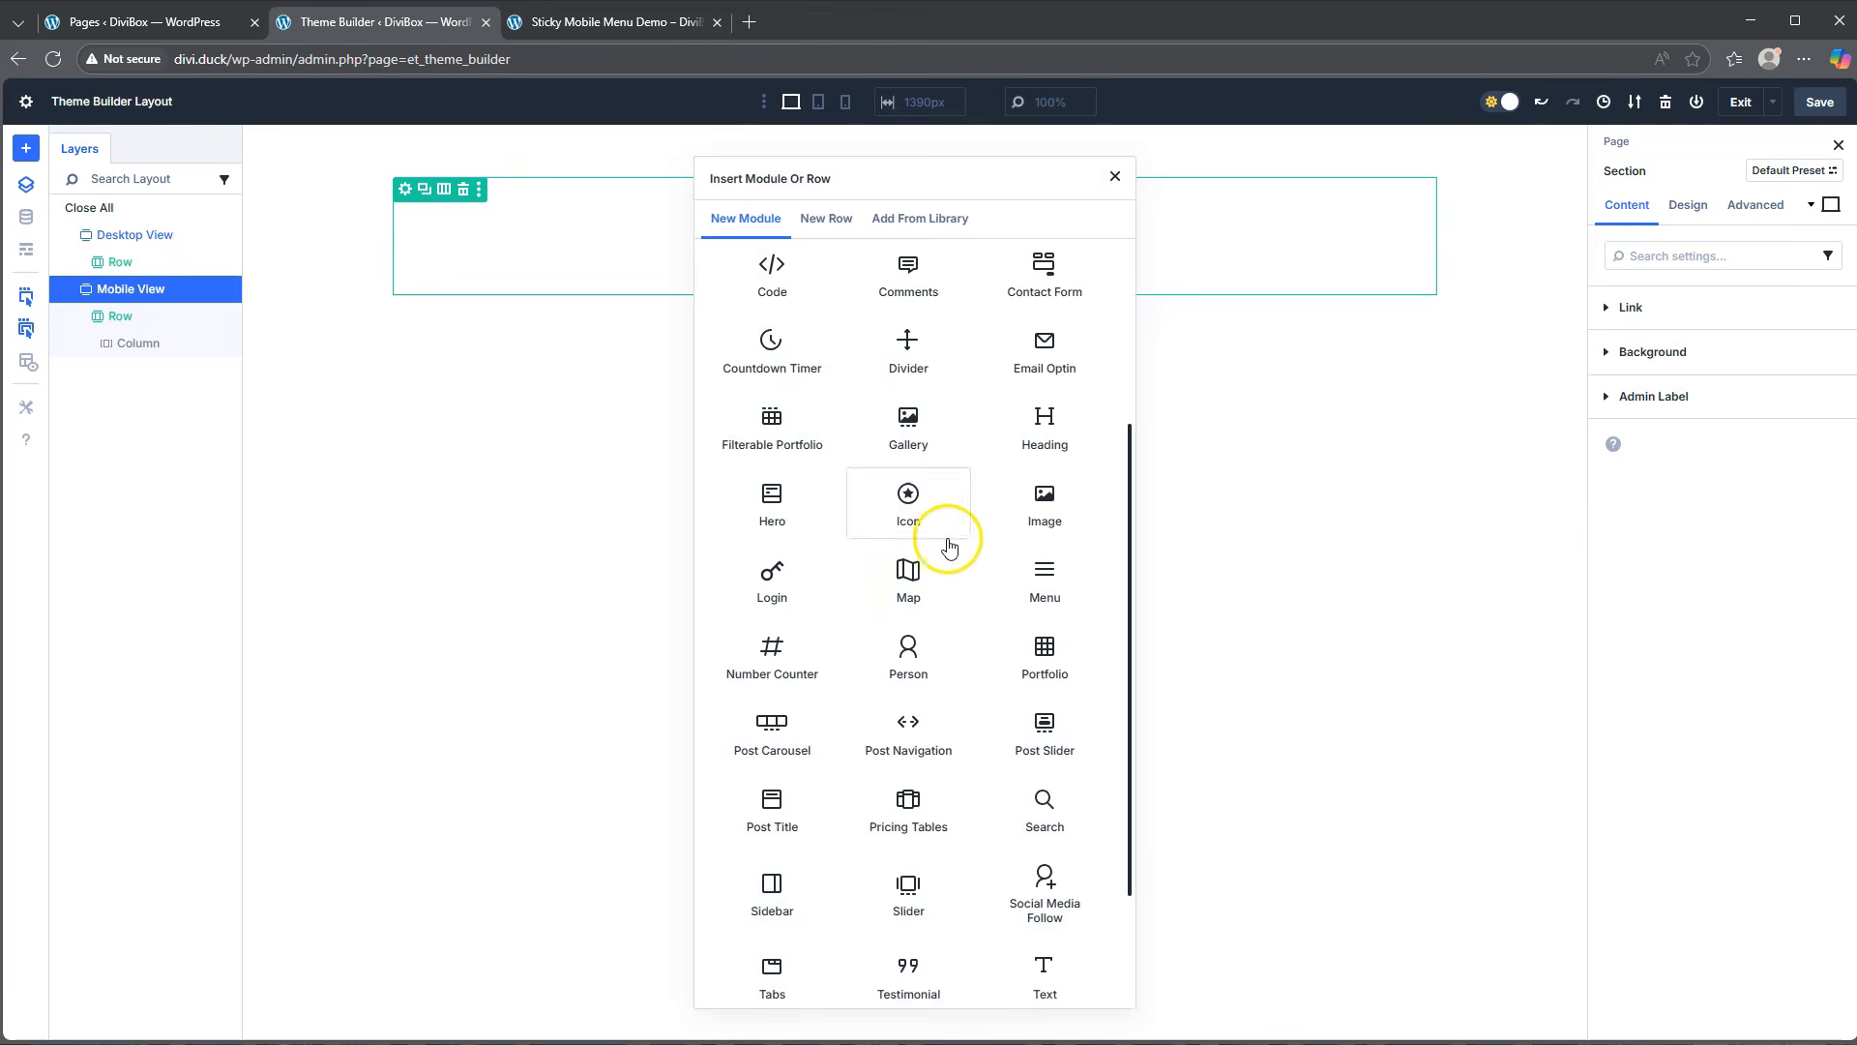
{"action": "left_click", "coordinate": [1043, 578]}
Set the Menu module's logo to the white circled D image from the media library.
{"action": "left_click", "coordinate": [1642, 421]}
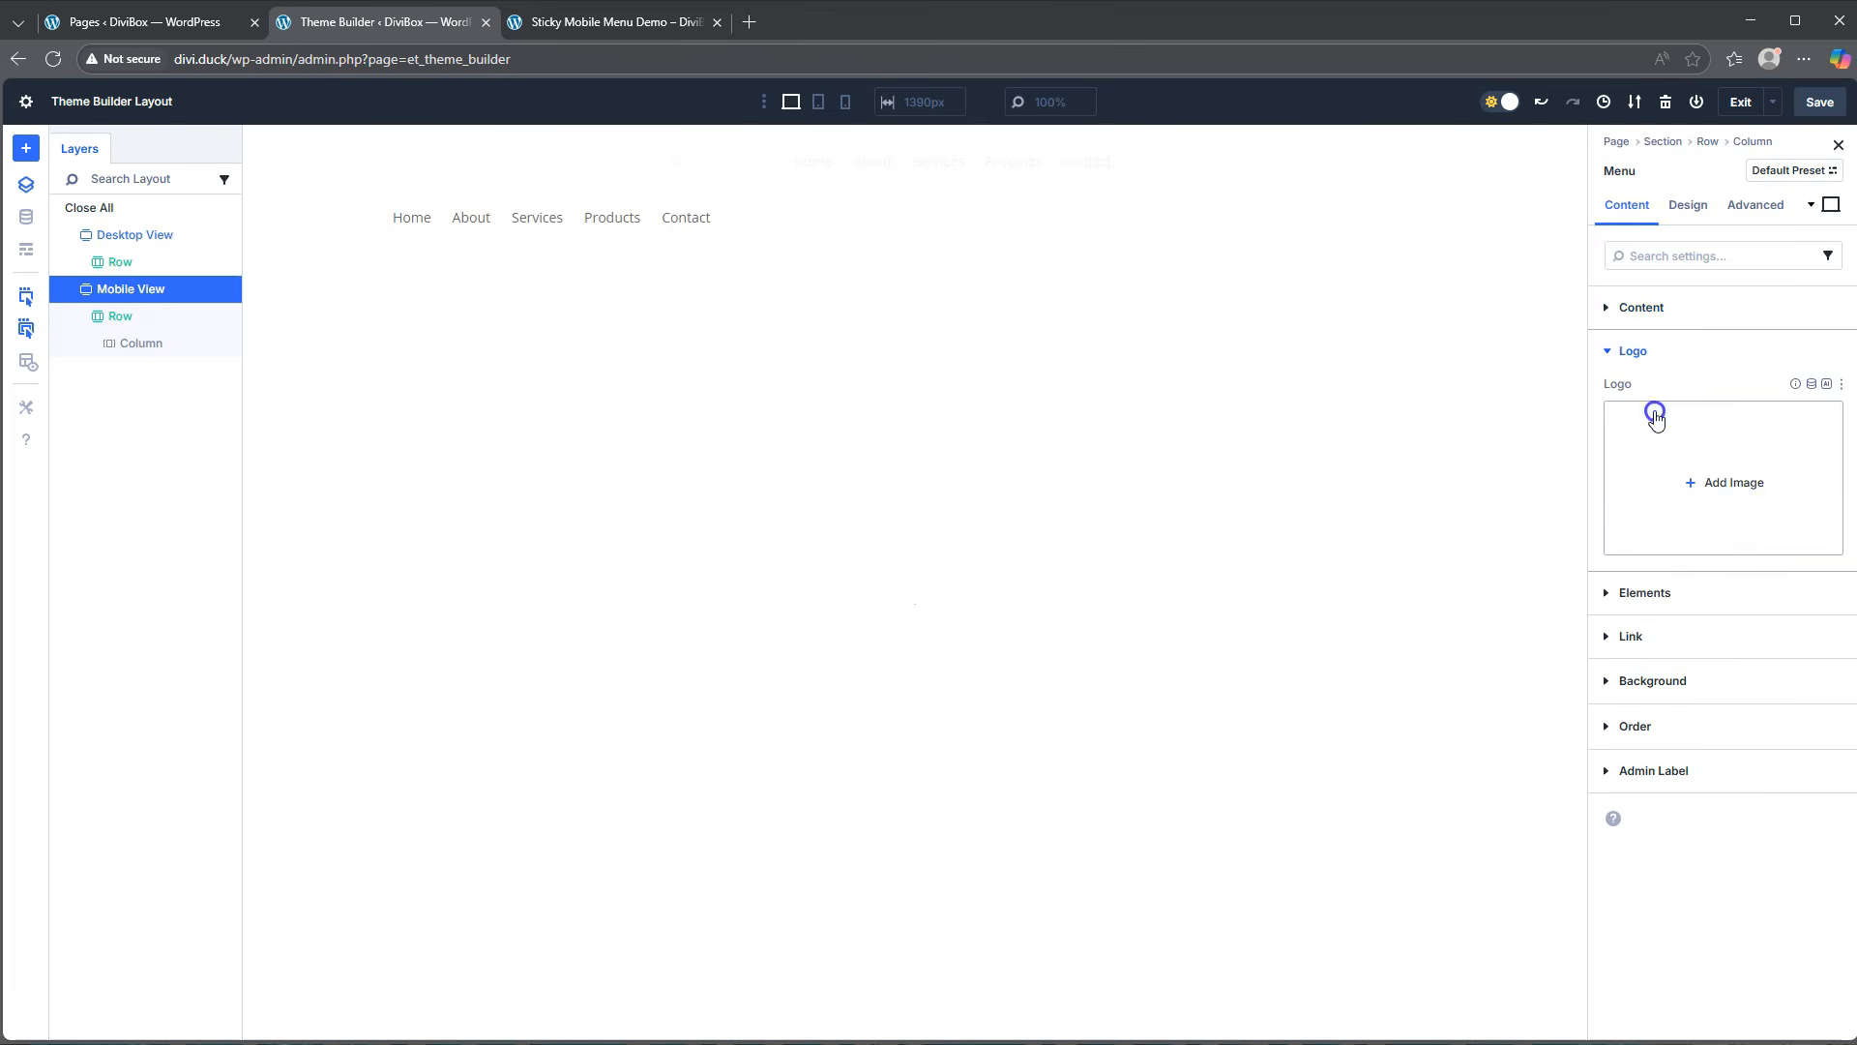
{"action": "left_click", "coordinate": [1731, 481]}
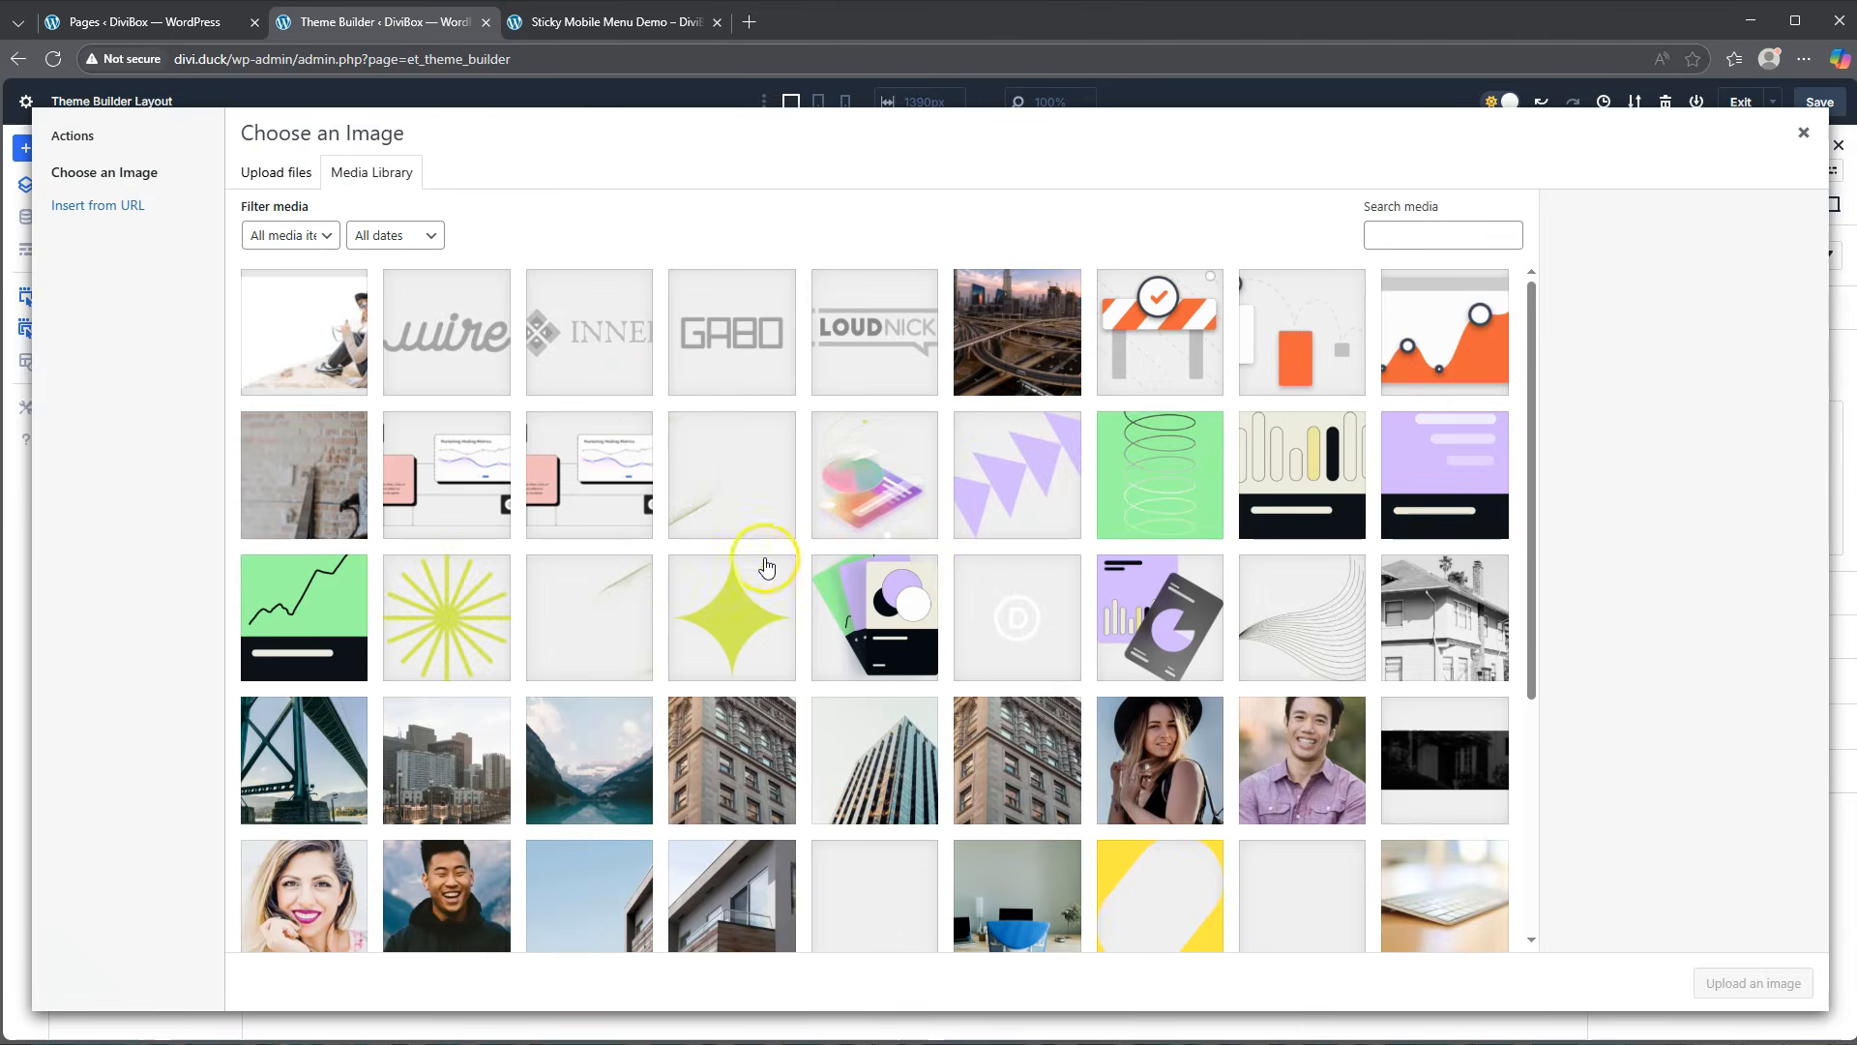
{"action": "left_click", "coordinate": [1011, 615]}
{"action": "left_click", "coordinate": [1752, 983]}
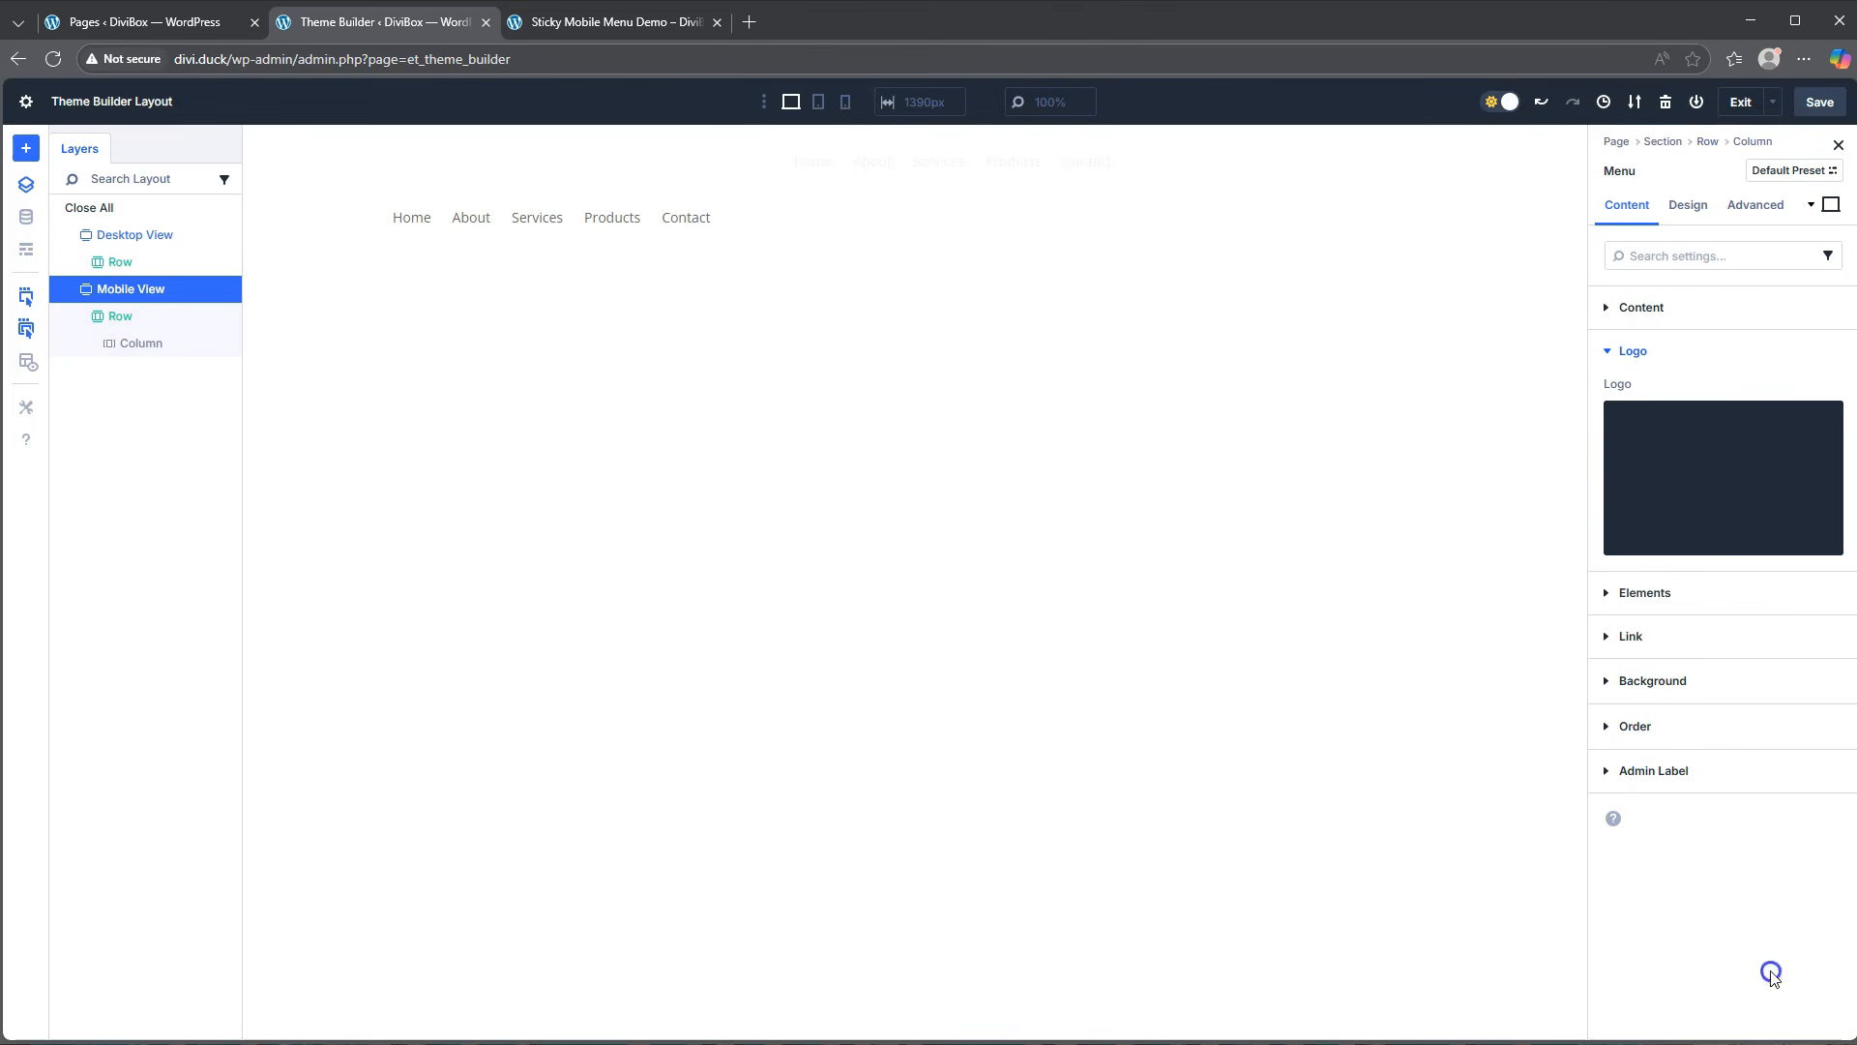
Center the text alignment of the Mobile View section's Menu module.
{"action": "left_click", "coordinate": [1690, 211]}
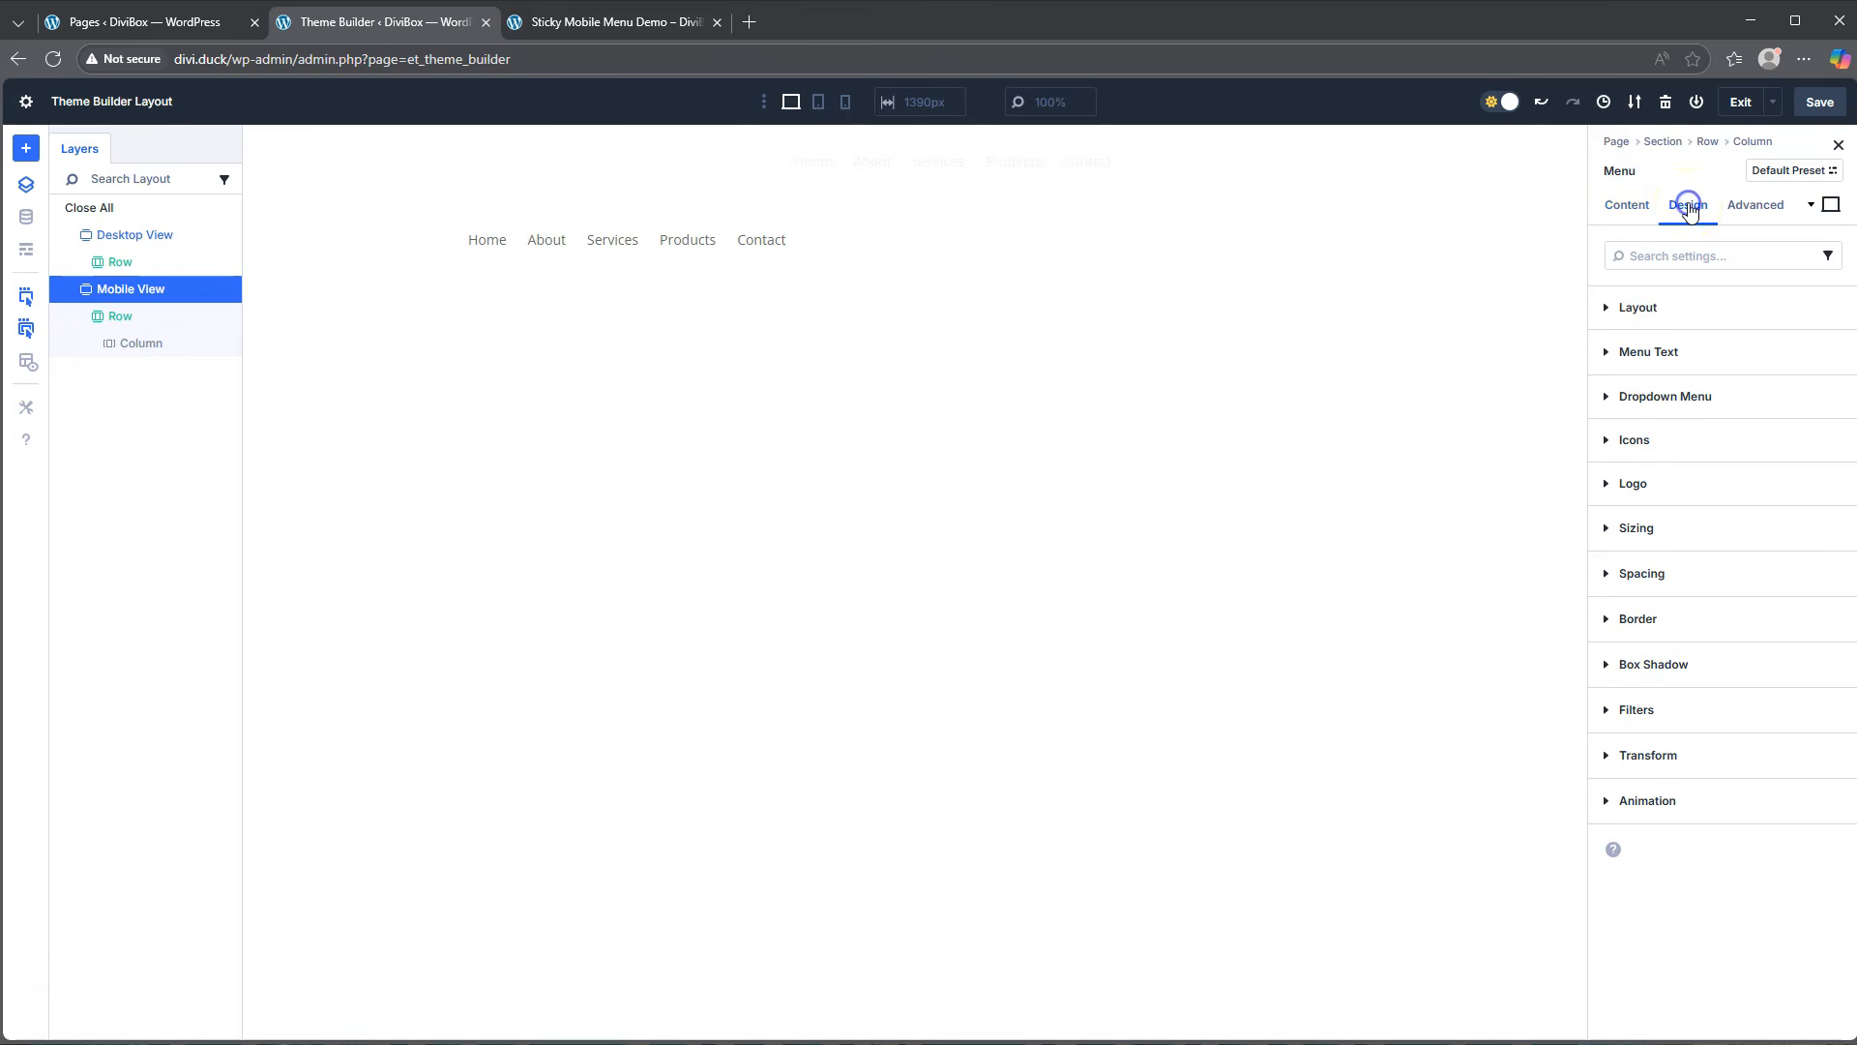
{"action": "left_click", "coordinate": [1651, 353]}
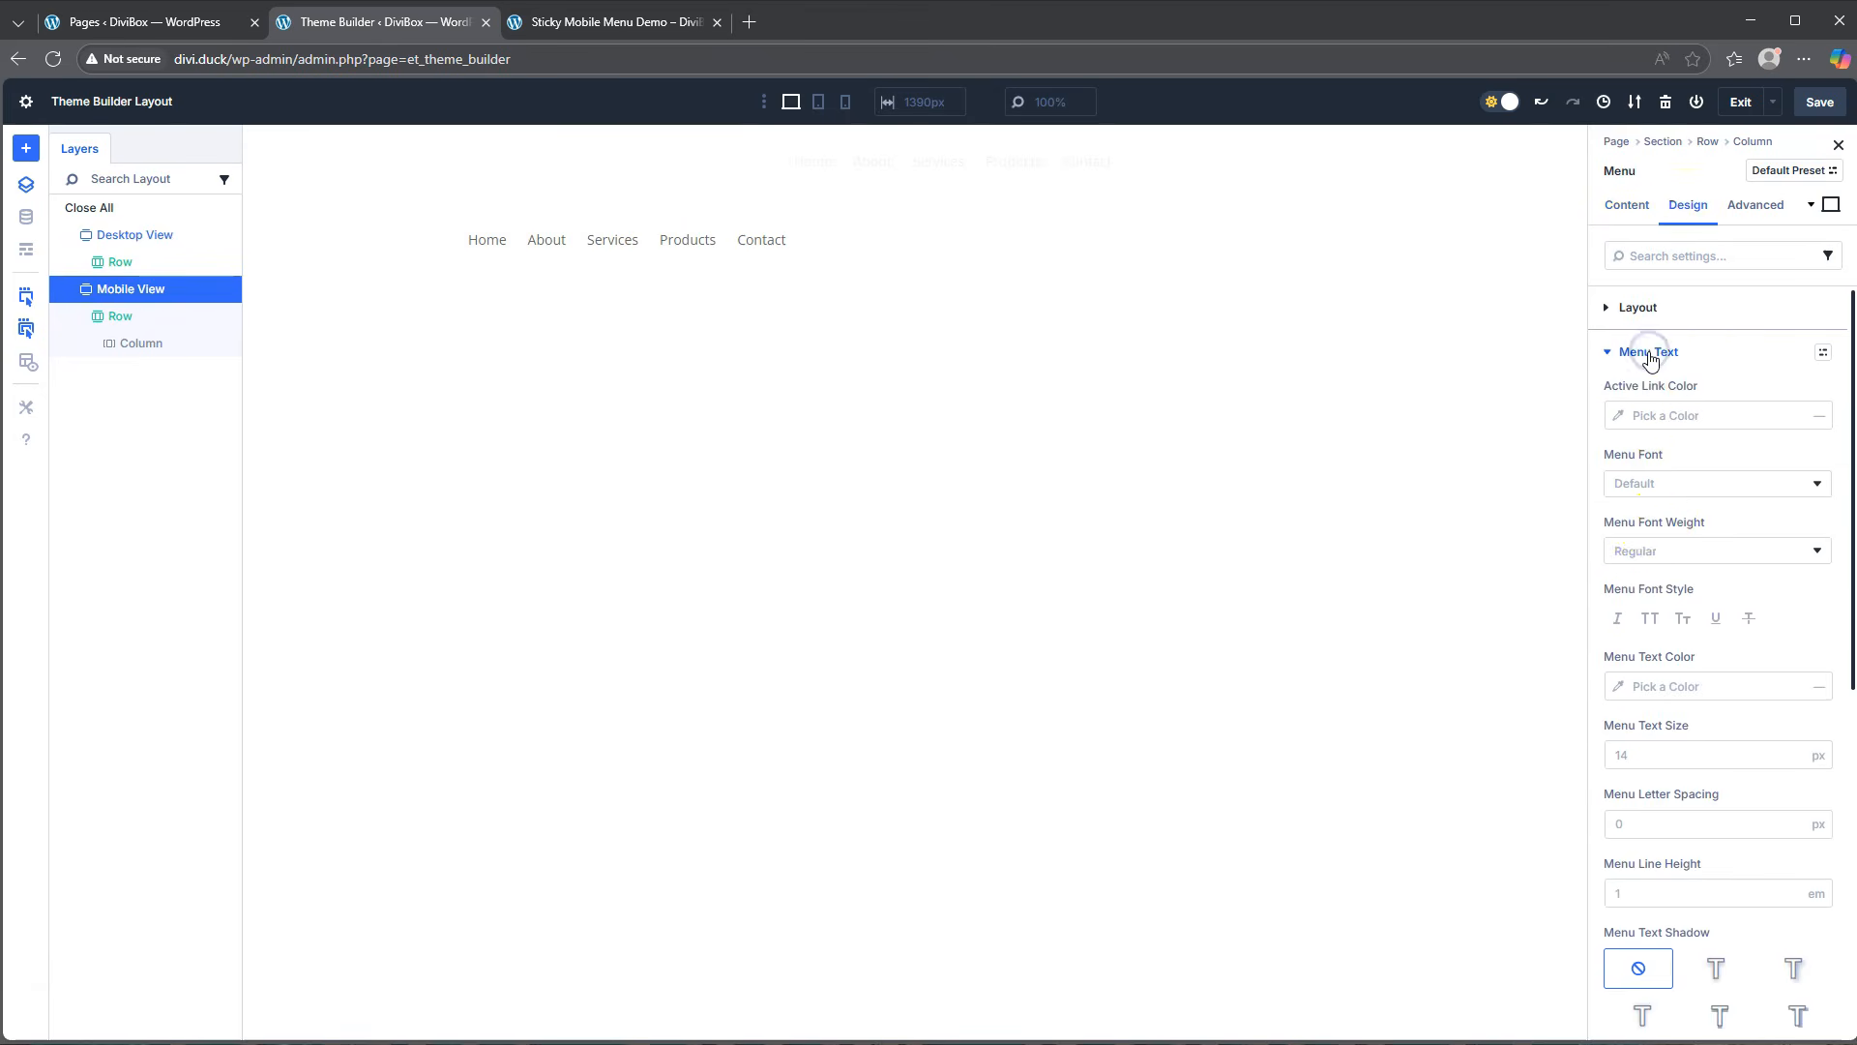
{"action": "scroll", "coordinate": [1643, 658], "scroll_direction": "down", "scroll_amount": 4}
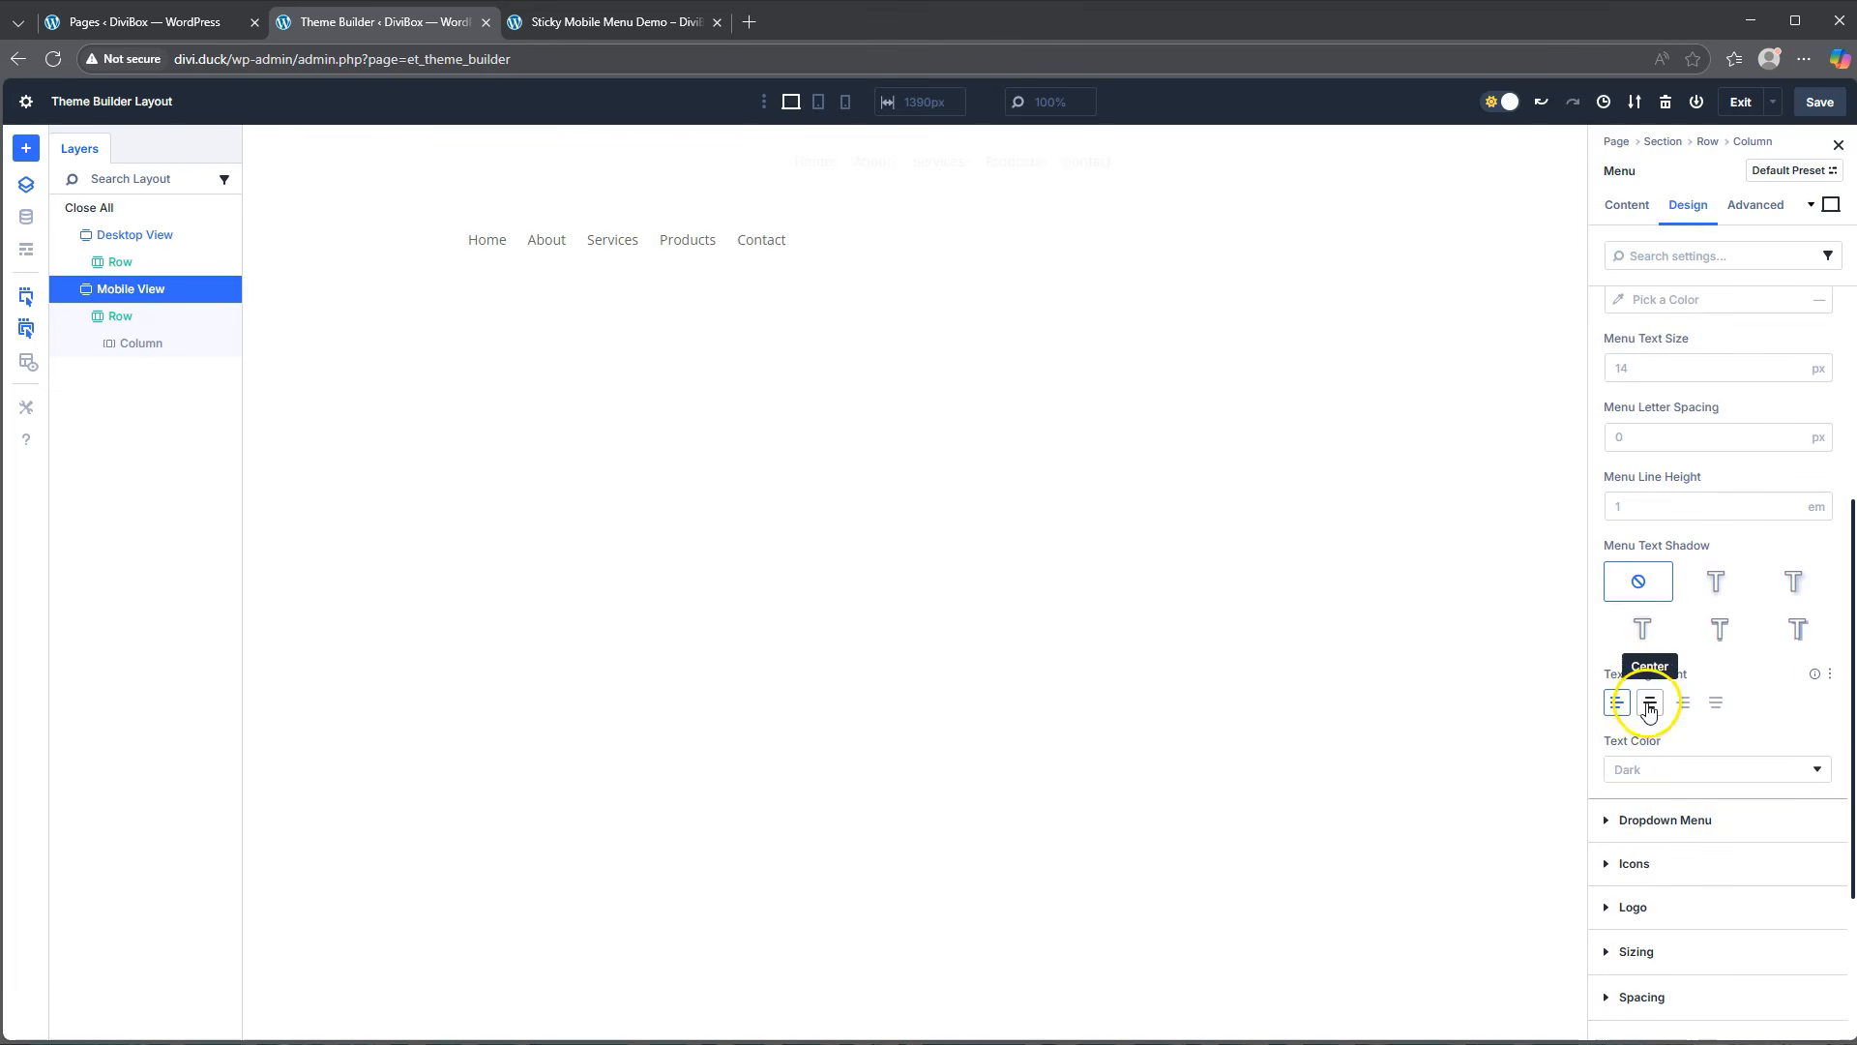
{"action": "left_click", "coordinate": [1649, 704]}
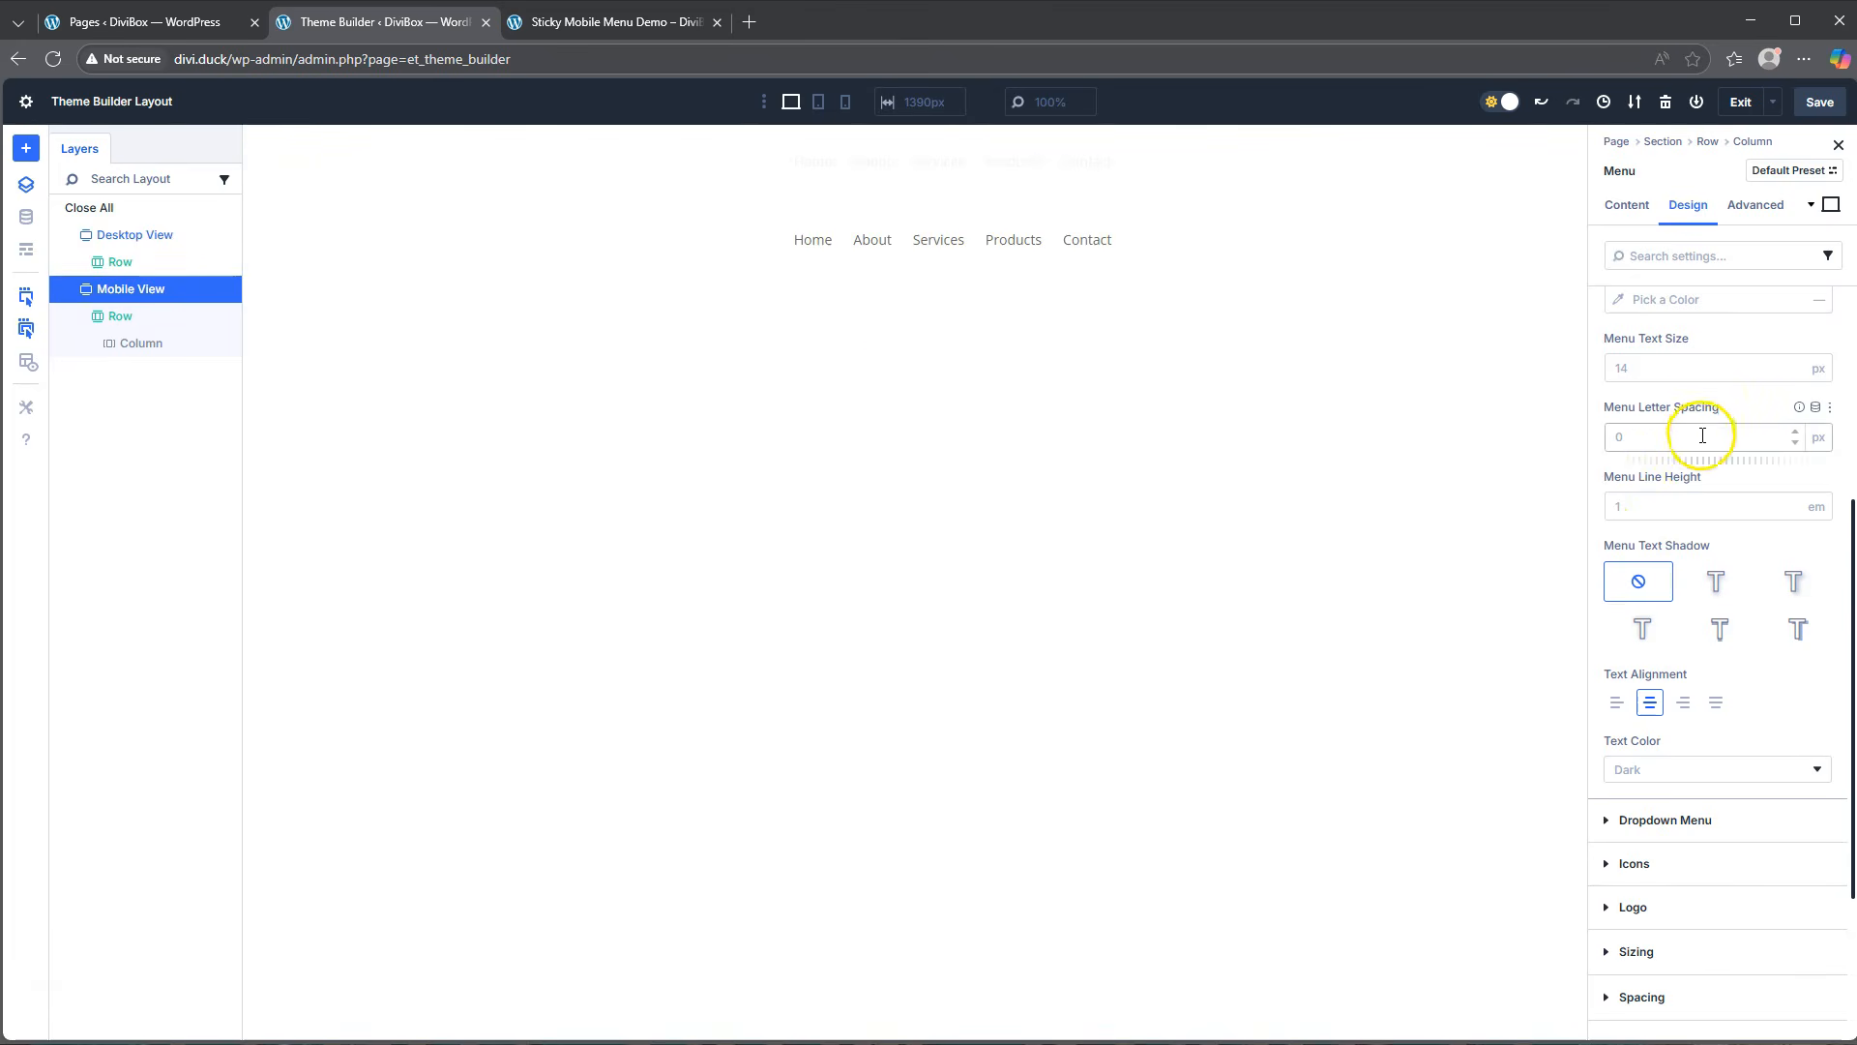
{"action": "scroll", "coordinate": [1699, 435], "scroll_direction": "up", "scroll_amount": 4}
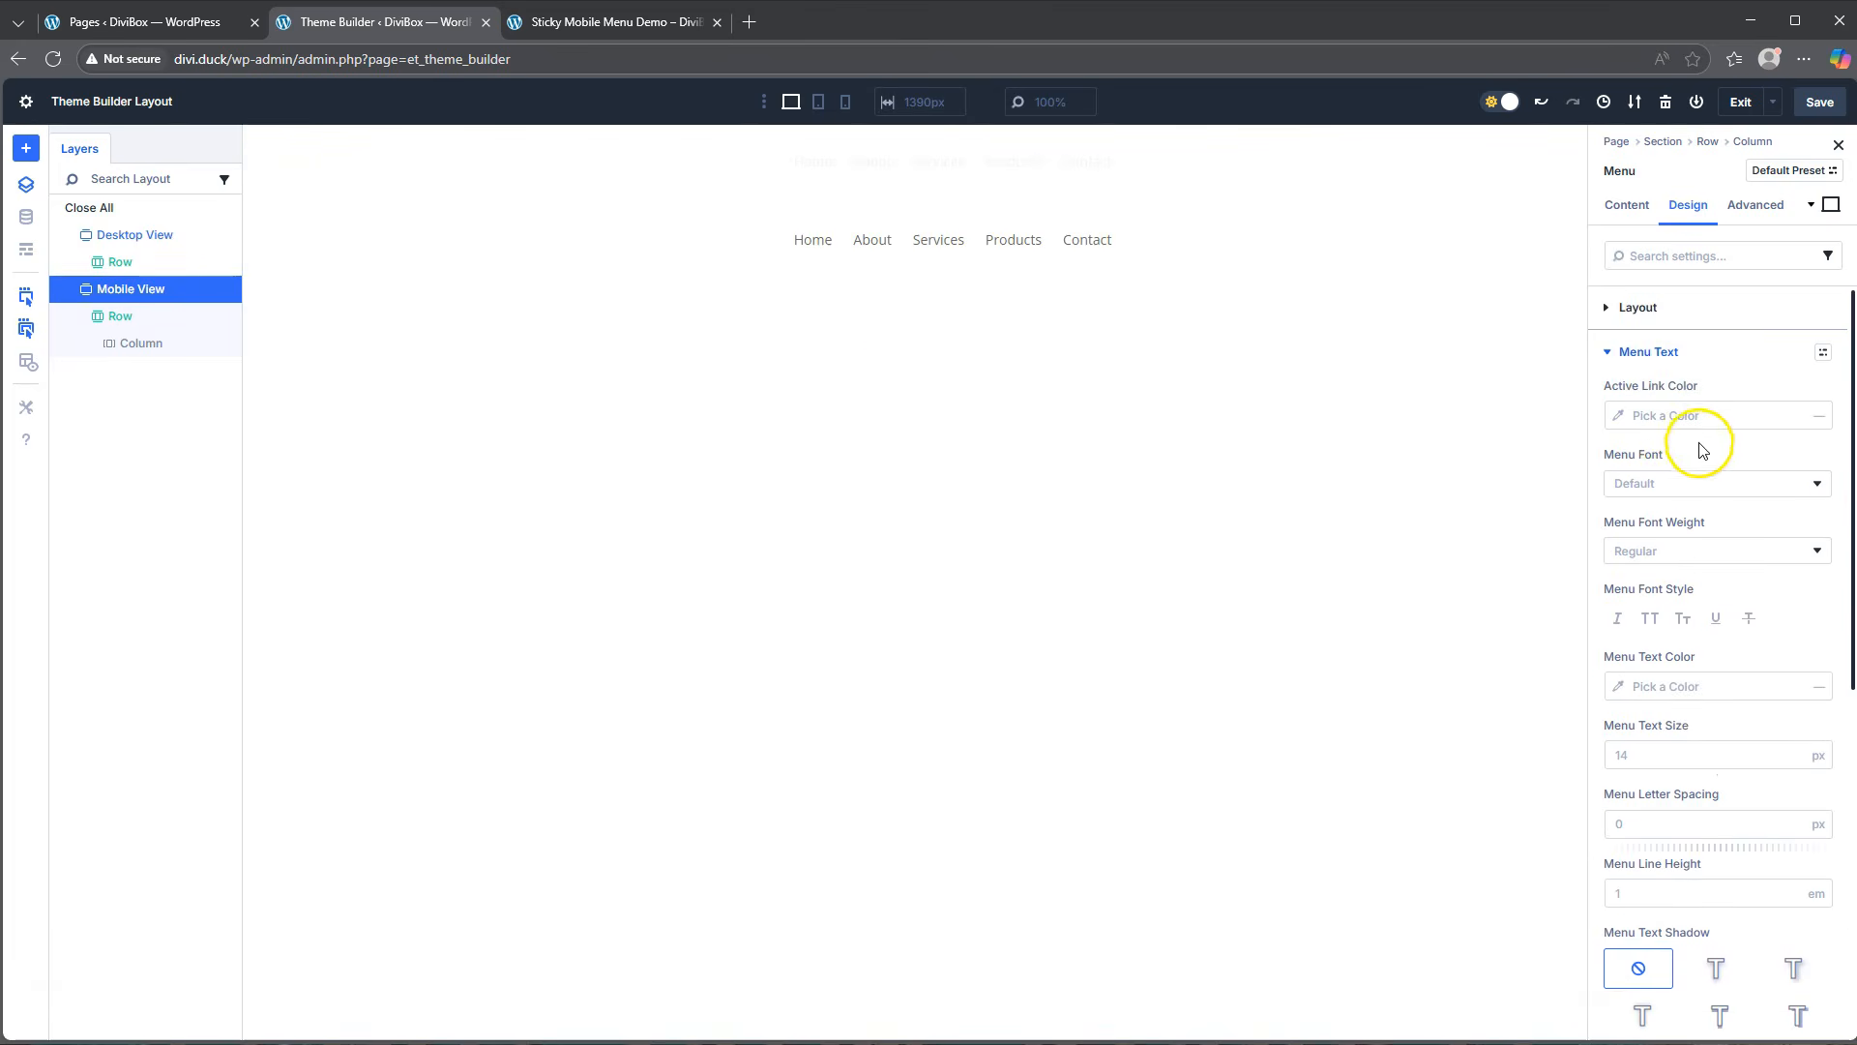
Set the top and bottom padding of the Mobile View section's row to 0, with the two values linked.
{"action": "left_click", "coordinate": [1707, 141]}
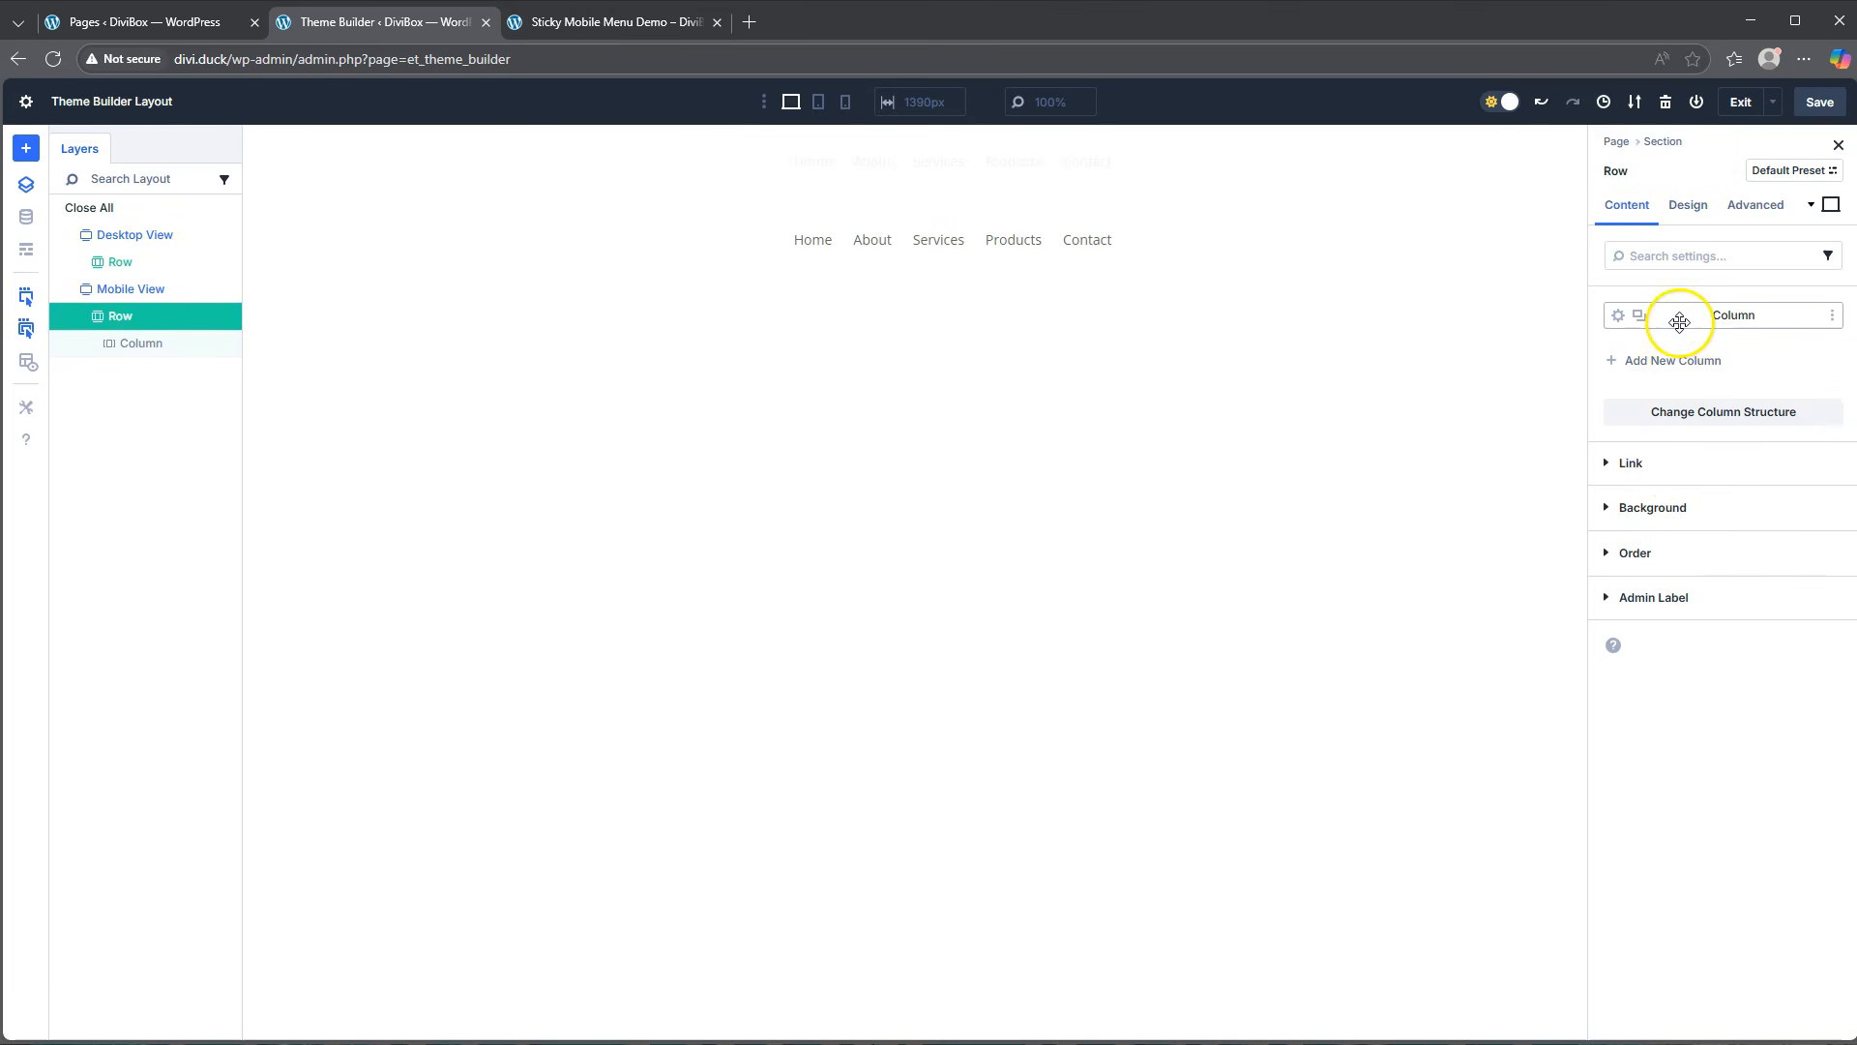
{"action": "left_click", "coordinate": [1687, 205]}
{"action": "left_click", "coordinate": [1660, 403]}
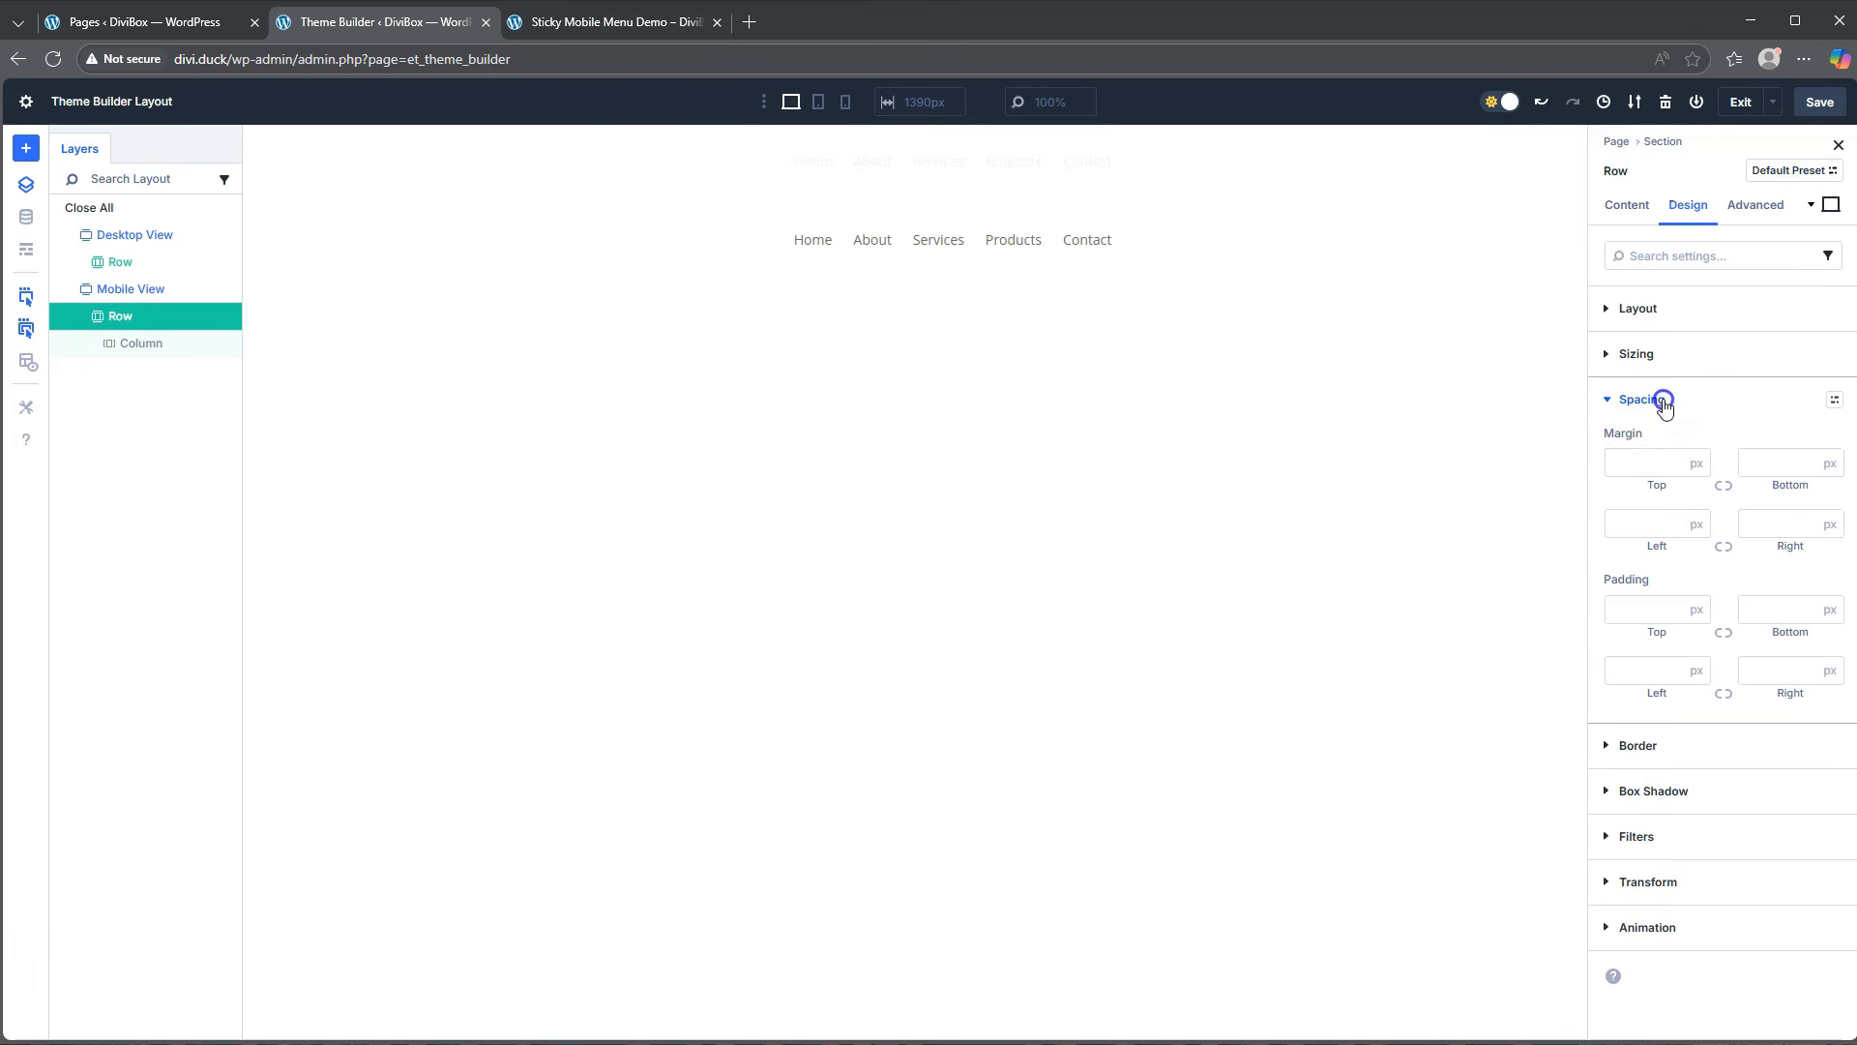
{"action": "left_click", "coordinate": [1654, 606]}
{"action": "type", "text": "0"}
{"action": "left_click", "coordinate": [1724, 631]}
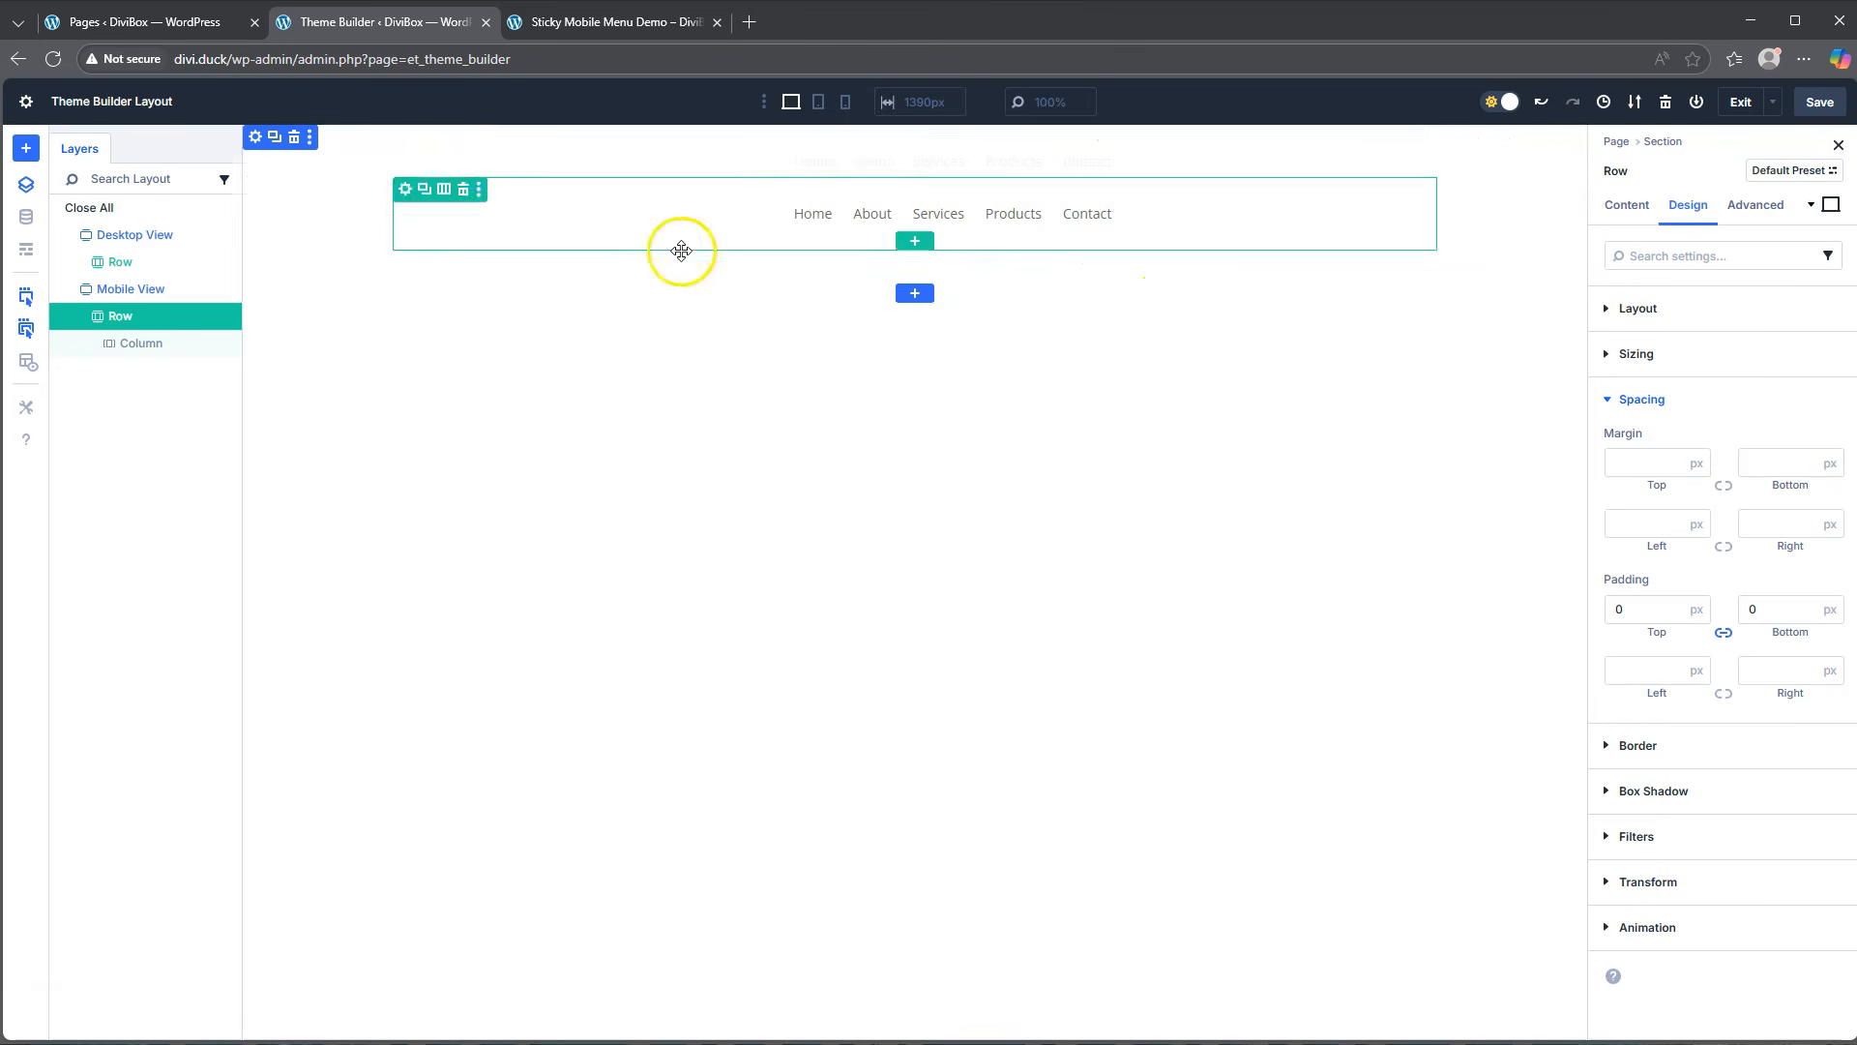
Set the Mobile View section's top and bottom padding to 0 and save the layout.
{"action": "left_click", "coordinate": [1663, 142]}
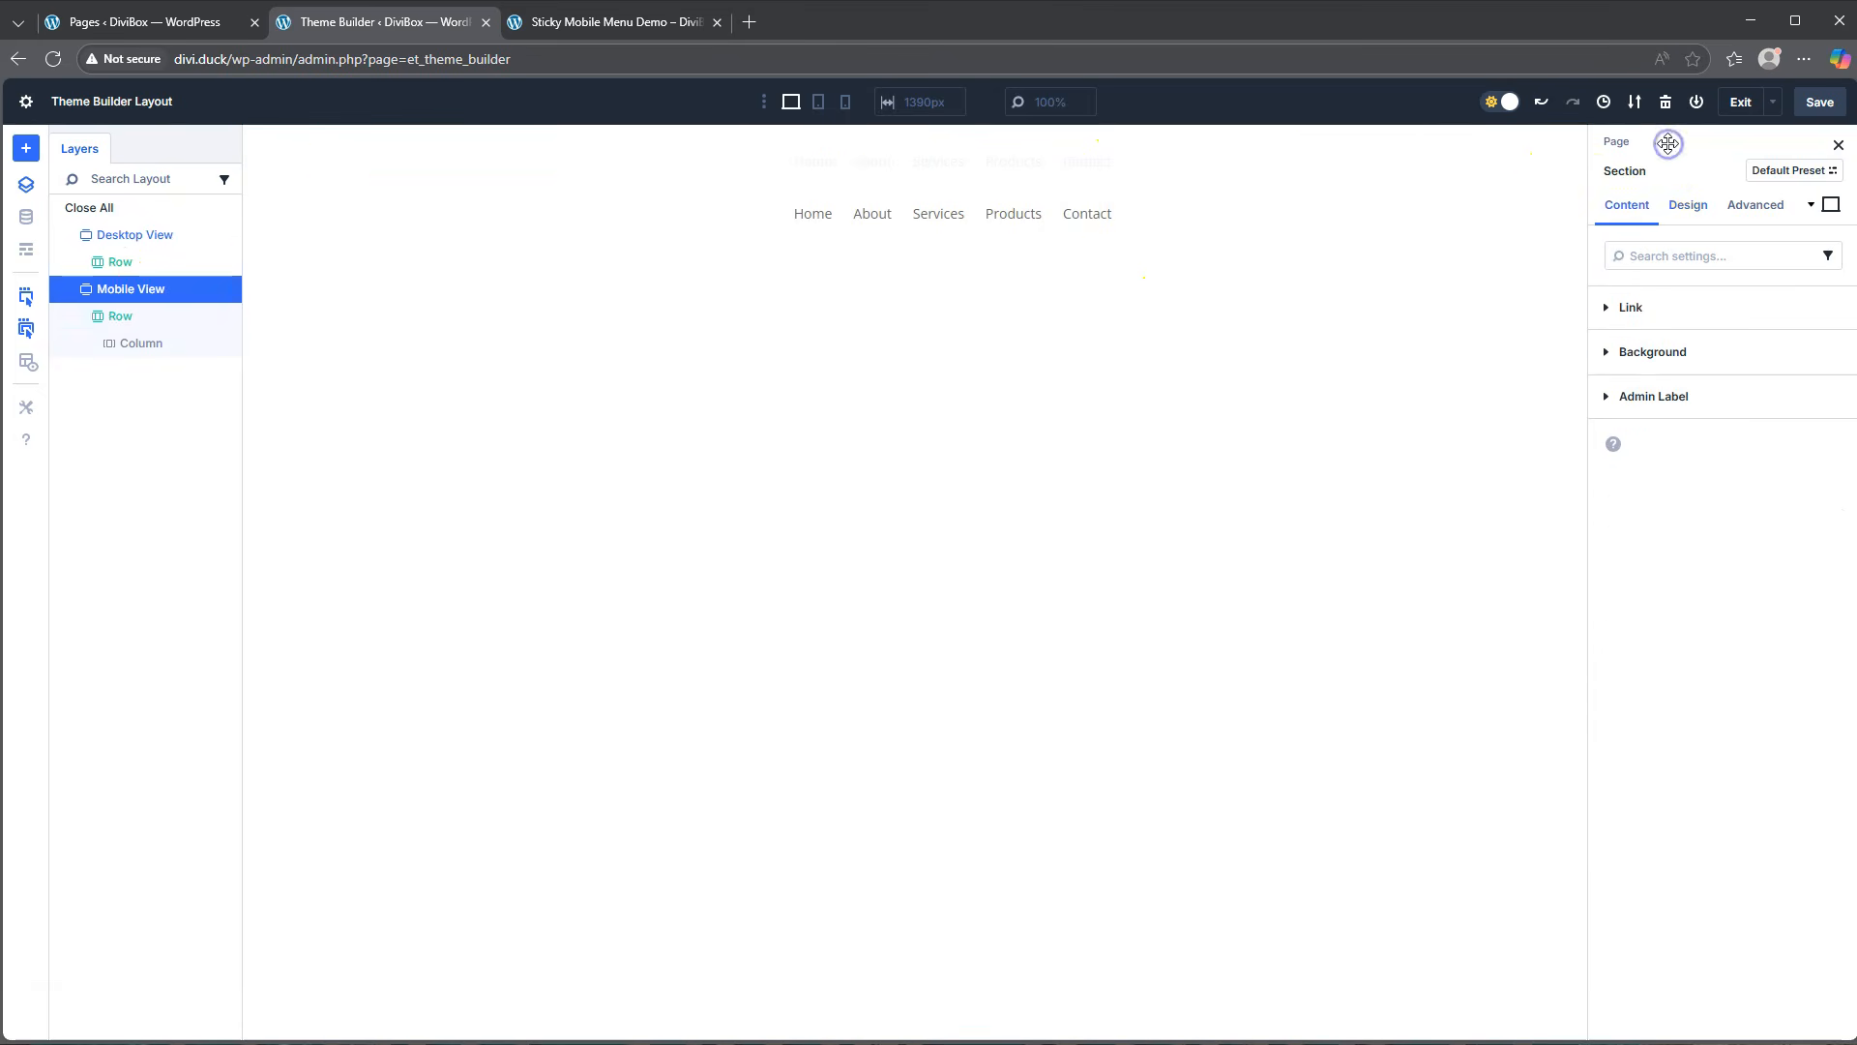
{"action": "left_click", "coordinate": [1693, 207]}
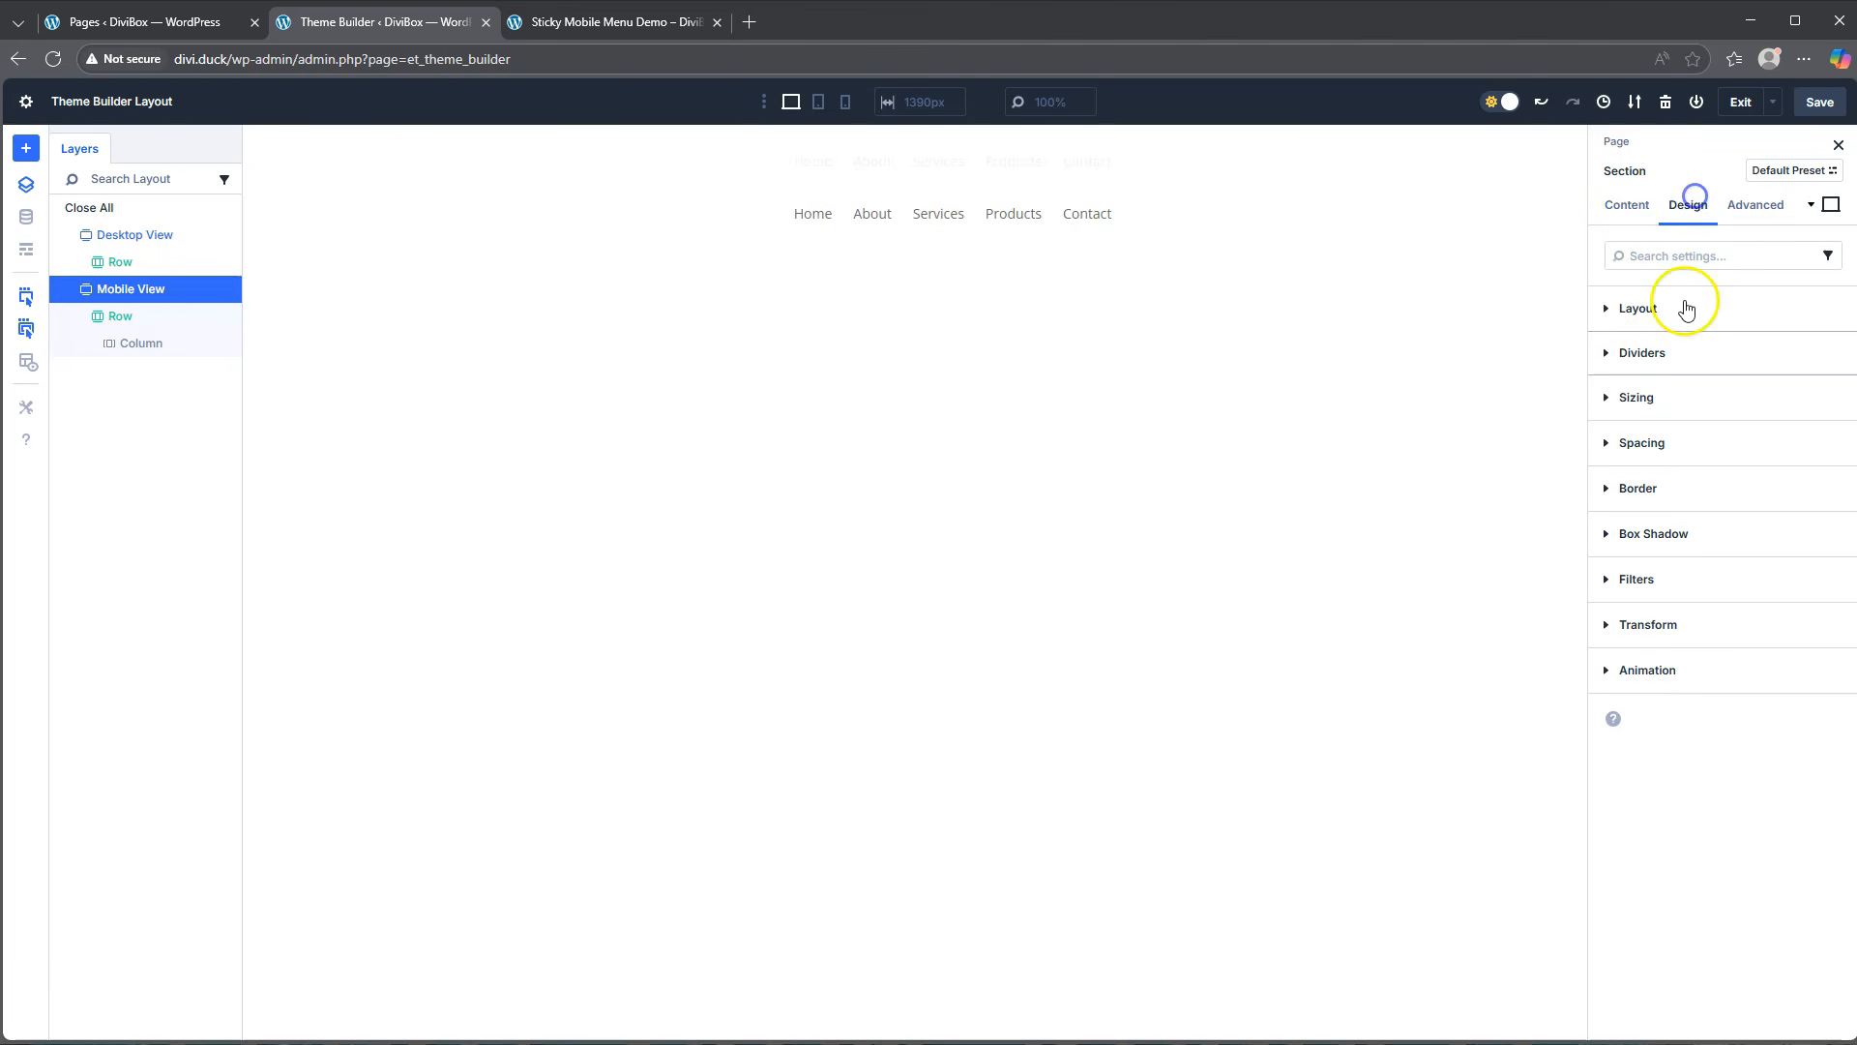
{"action": "left_click", "coordinate": [1649, 451]}
{"action": "left_click", "coordinate": [1655, 655]}
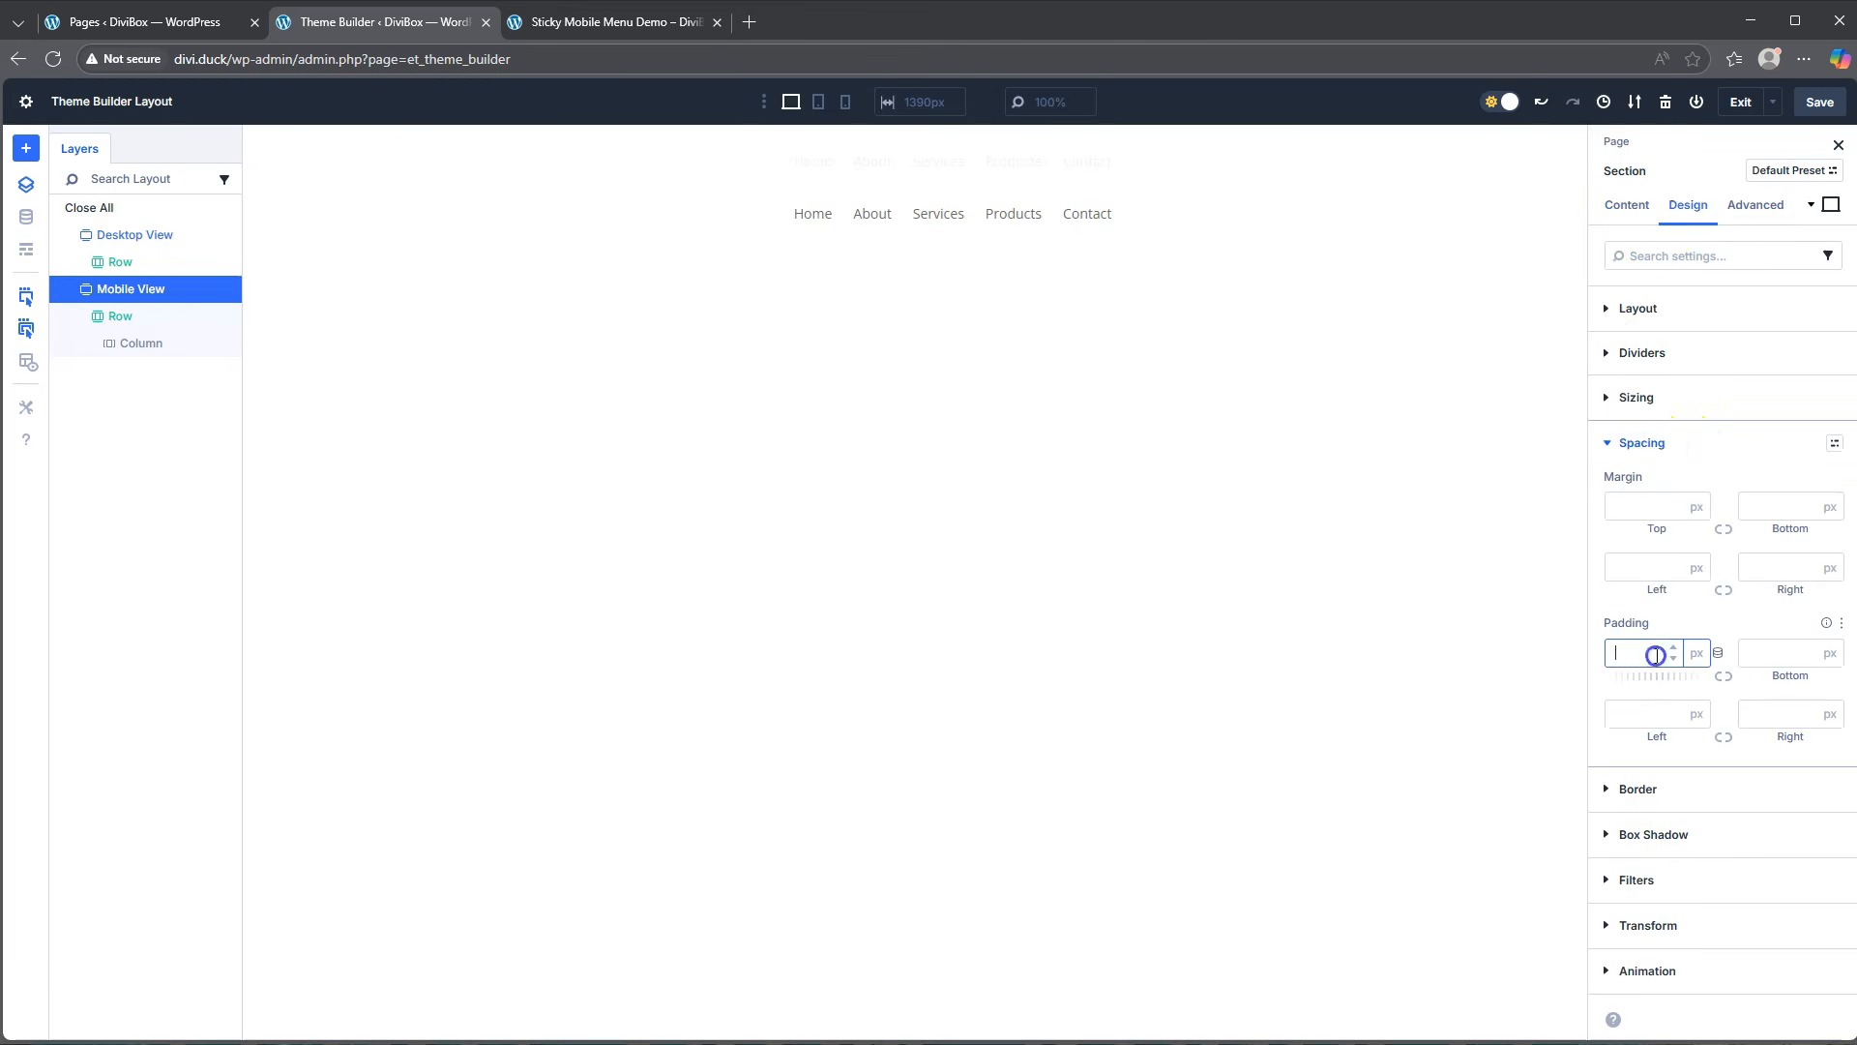
{"action": "type", "text": "0"}
{"action": "left_click", "coordinate": [1762, 653]}
{"action": "type", "text": "0"}
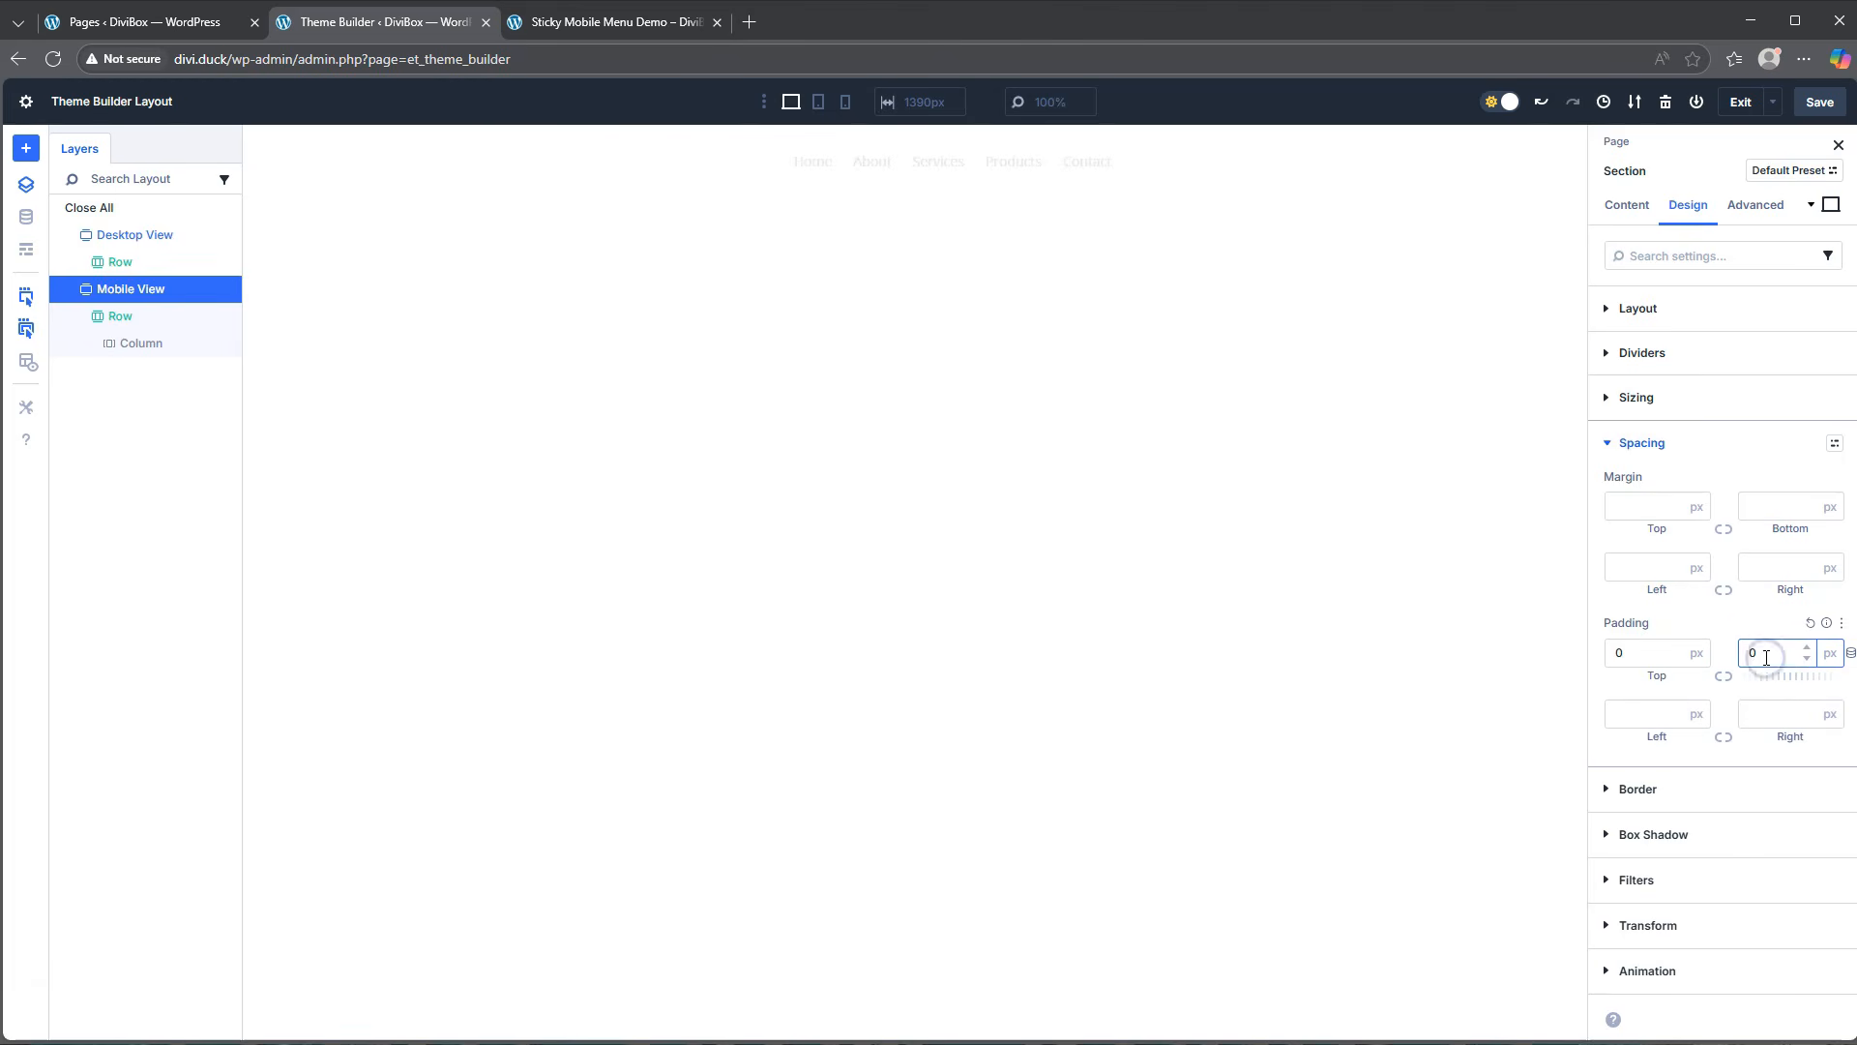
{"action": "left_click", "coordinate": [1819, 103]}
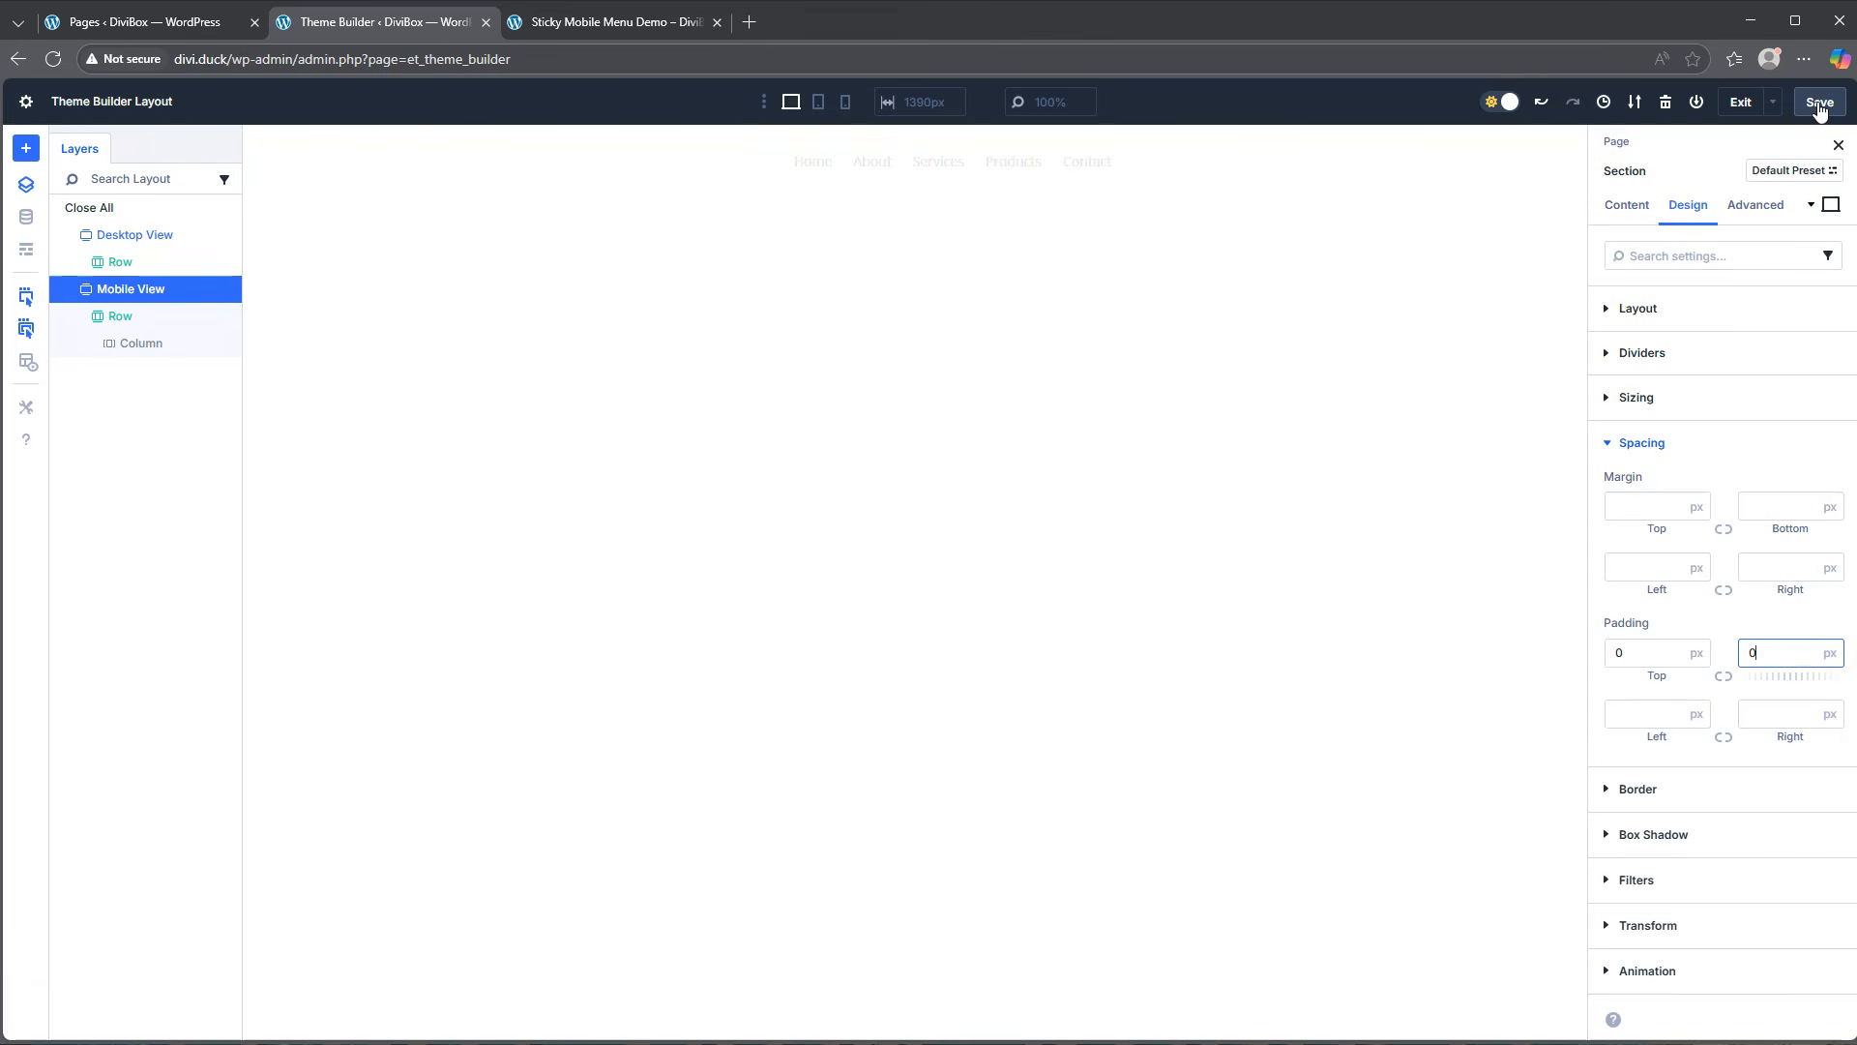
{"action": "left_click", "coordinate": [1818, 104]}
Disable the Desktop View section on phone and tablet.
{"action": "left_click", "coordinate": [85, 235]}
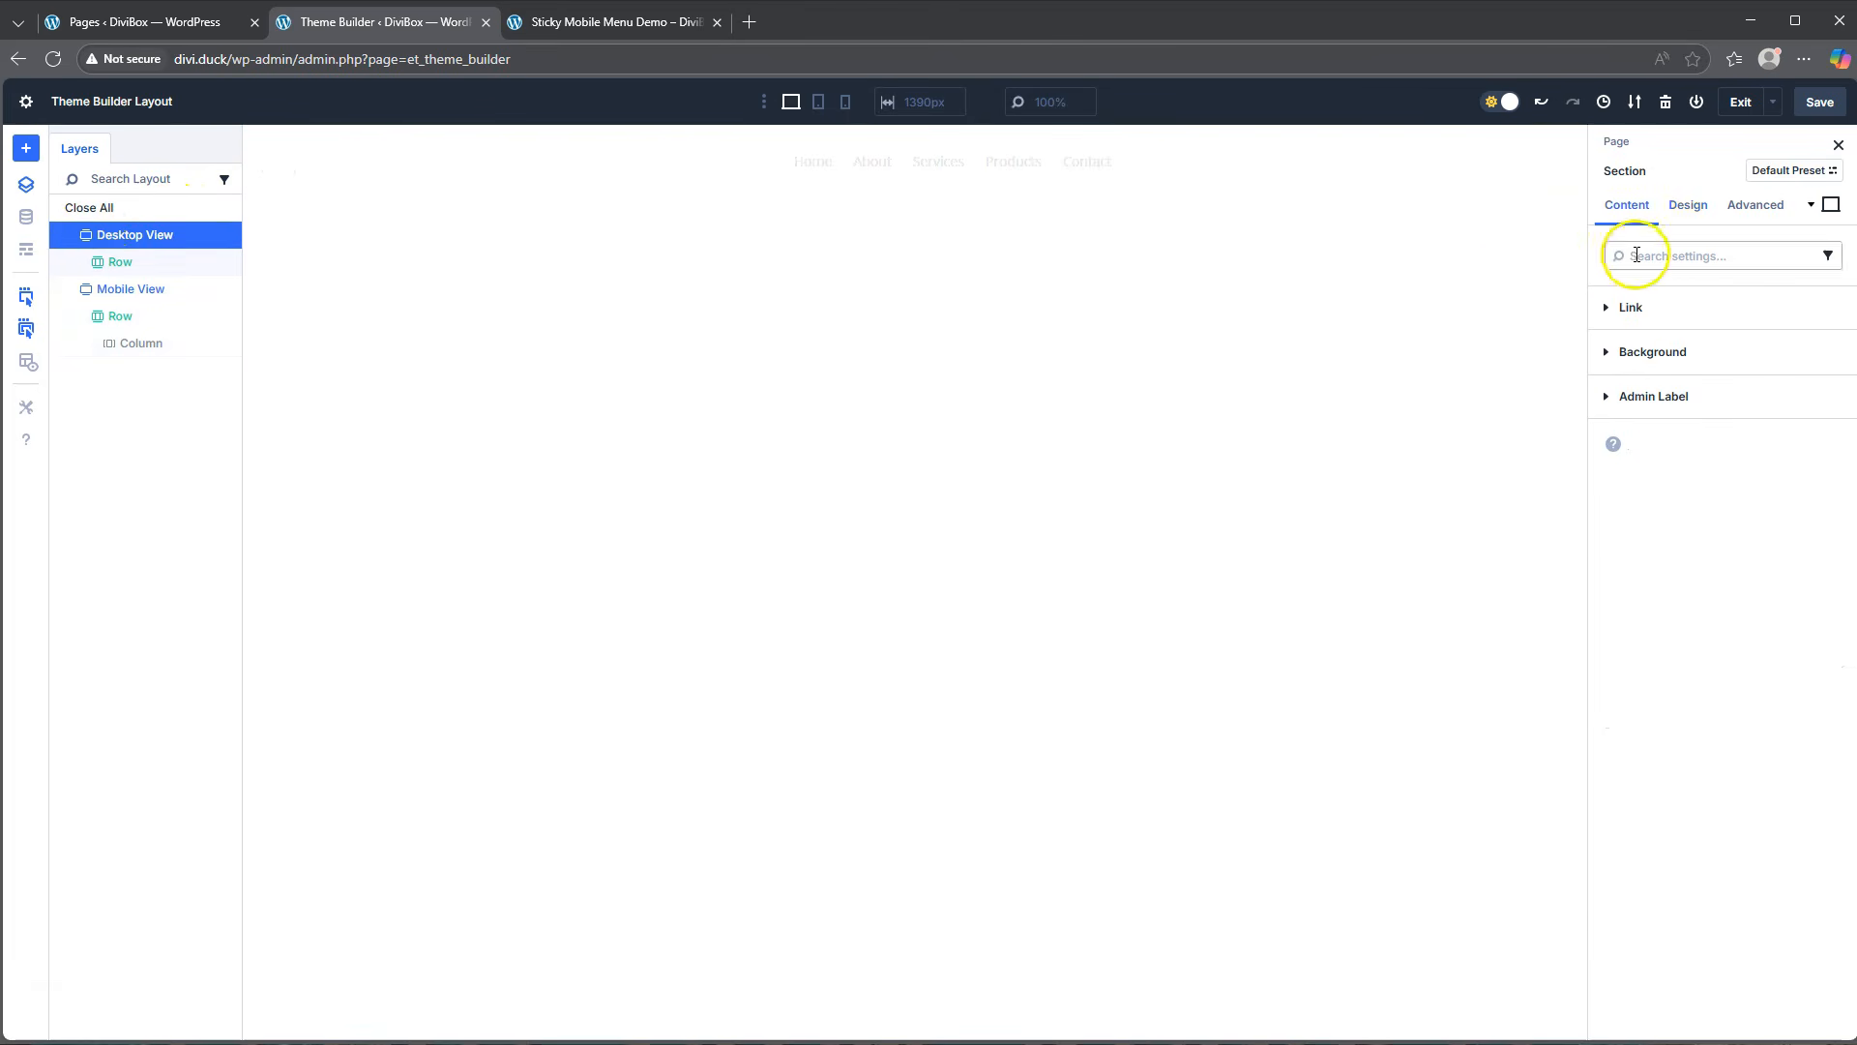
{"action": "left_click", "coordinate": [1755, 205]}
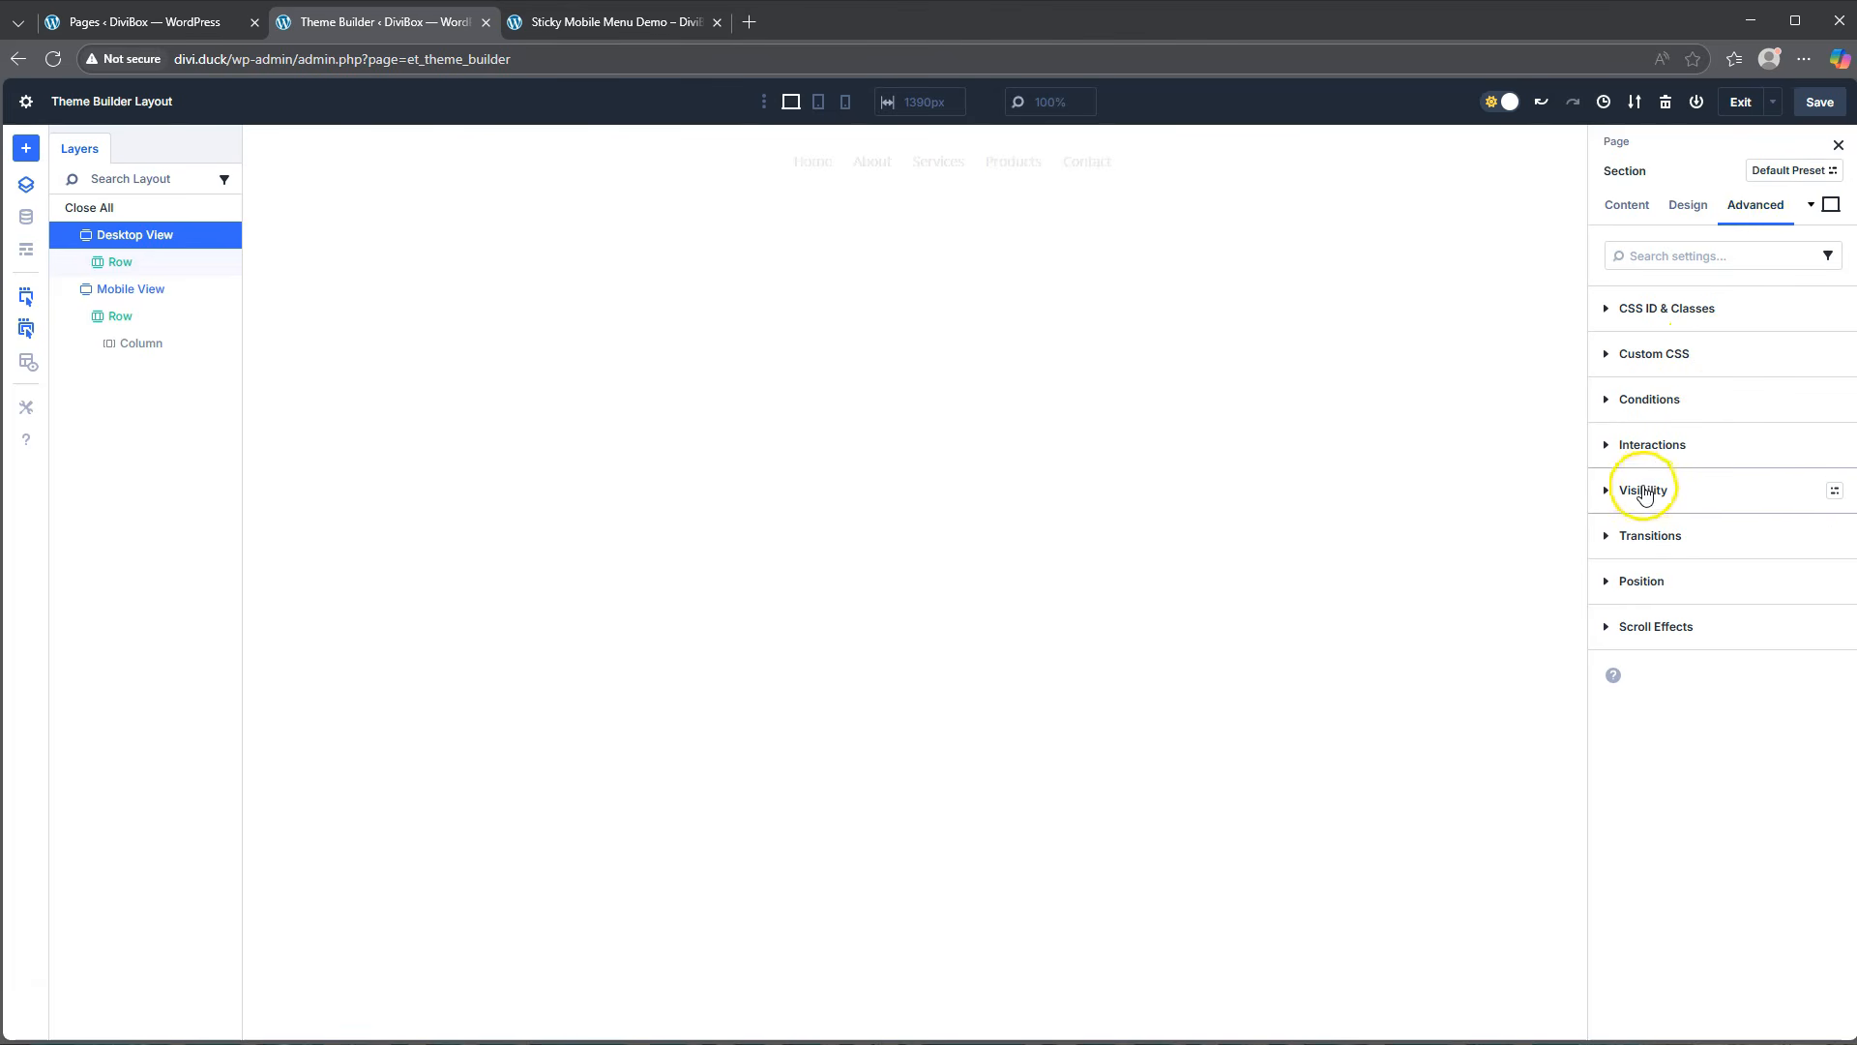
{"action": "left_click", "coordinate": [1644, 492]}
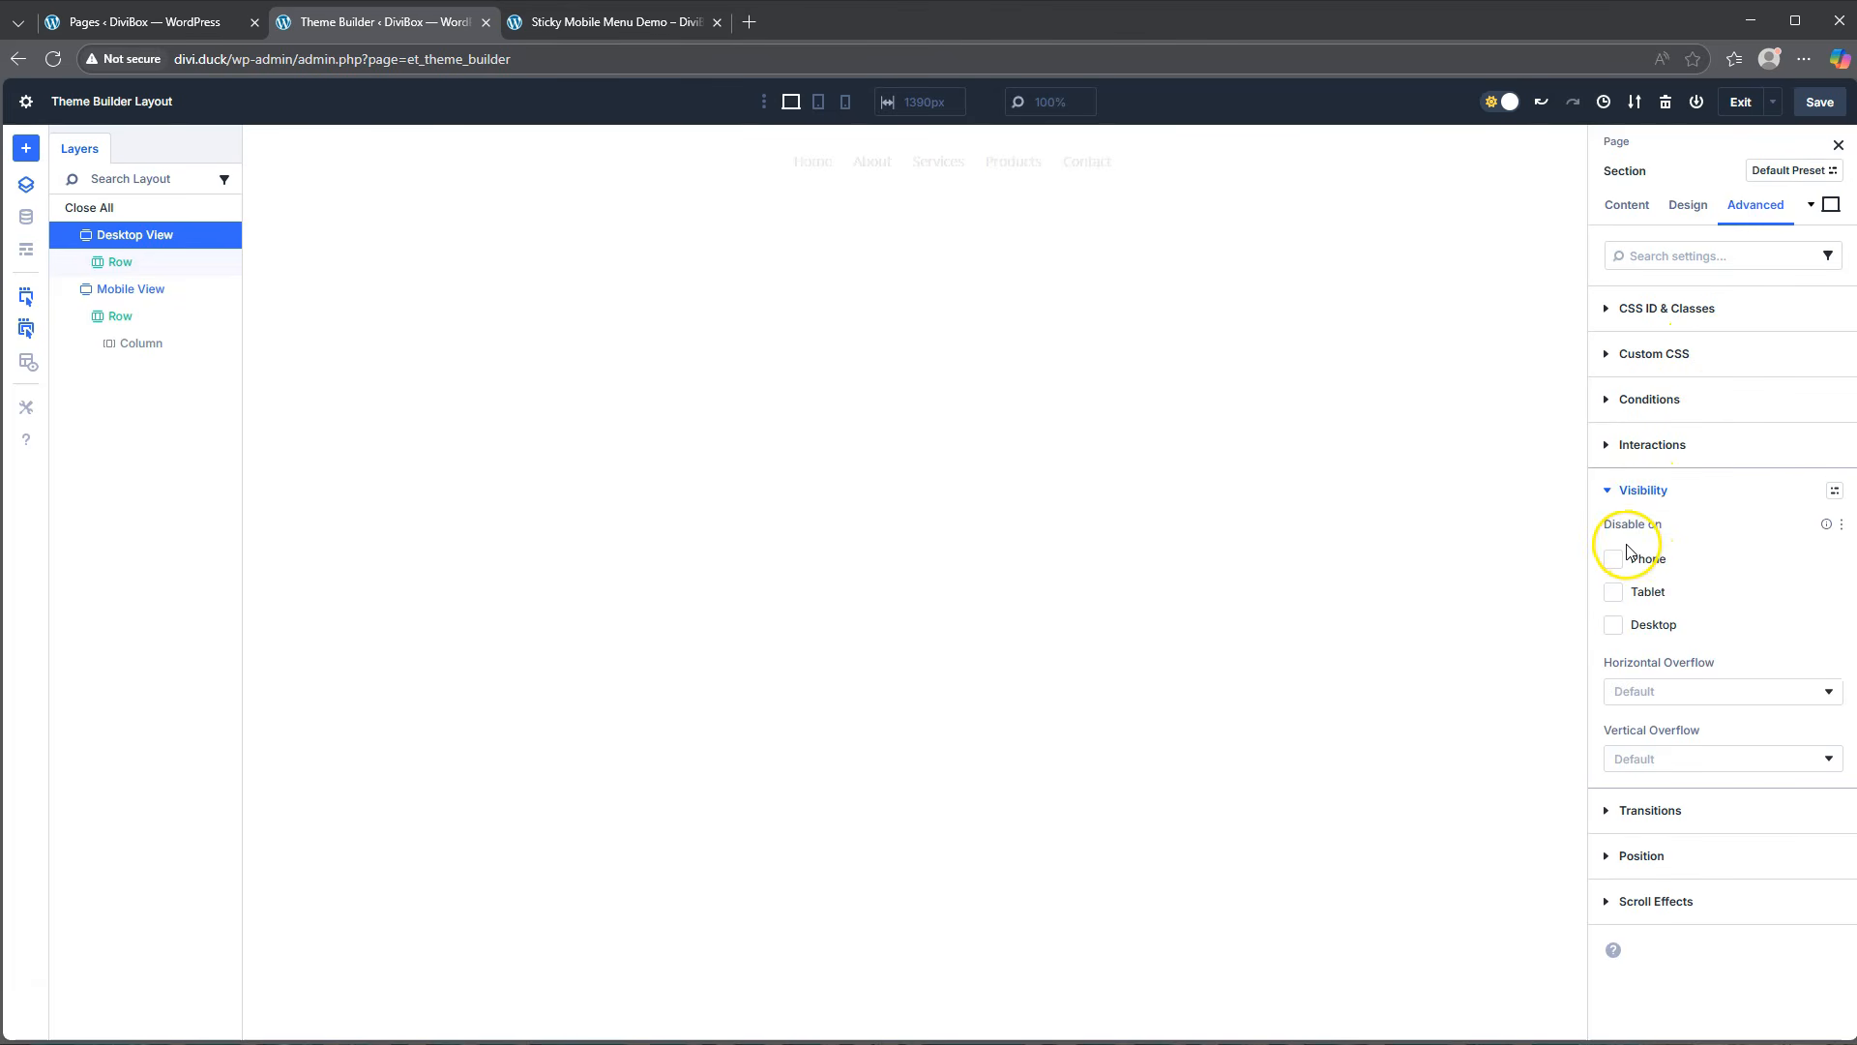
{"action": "left_click", "coordinate": [1614, 559]}
{"action": "left_click", "coordinate": [1614, 594]}
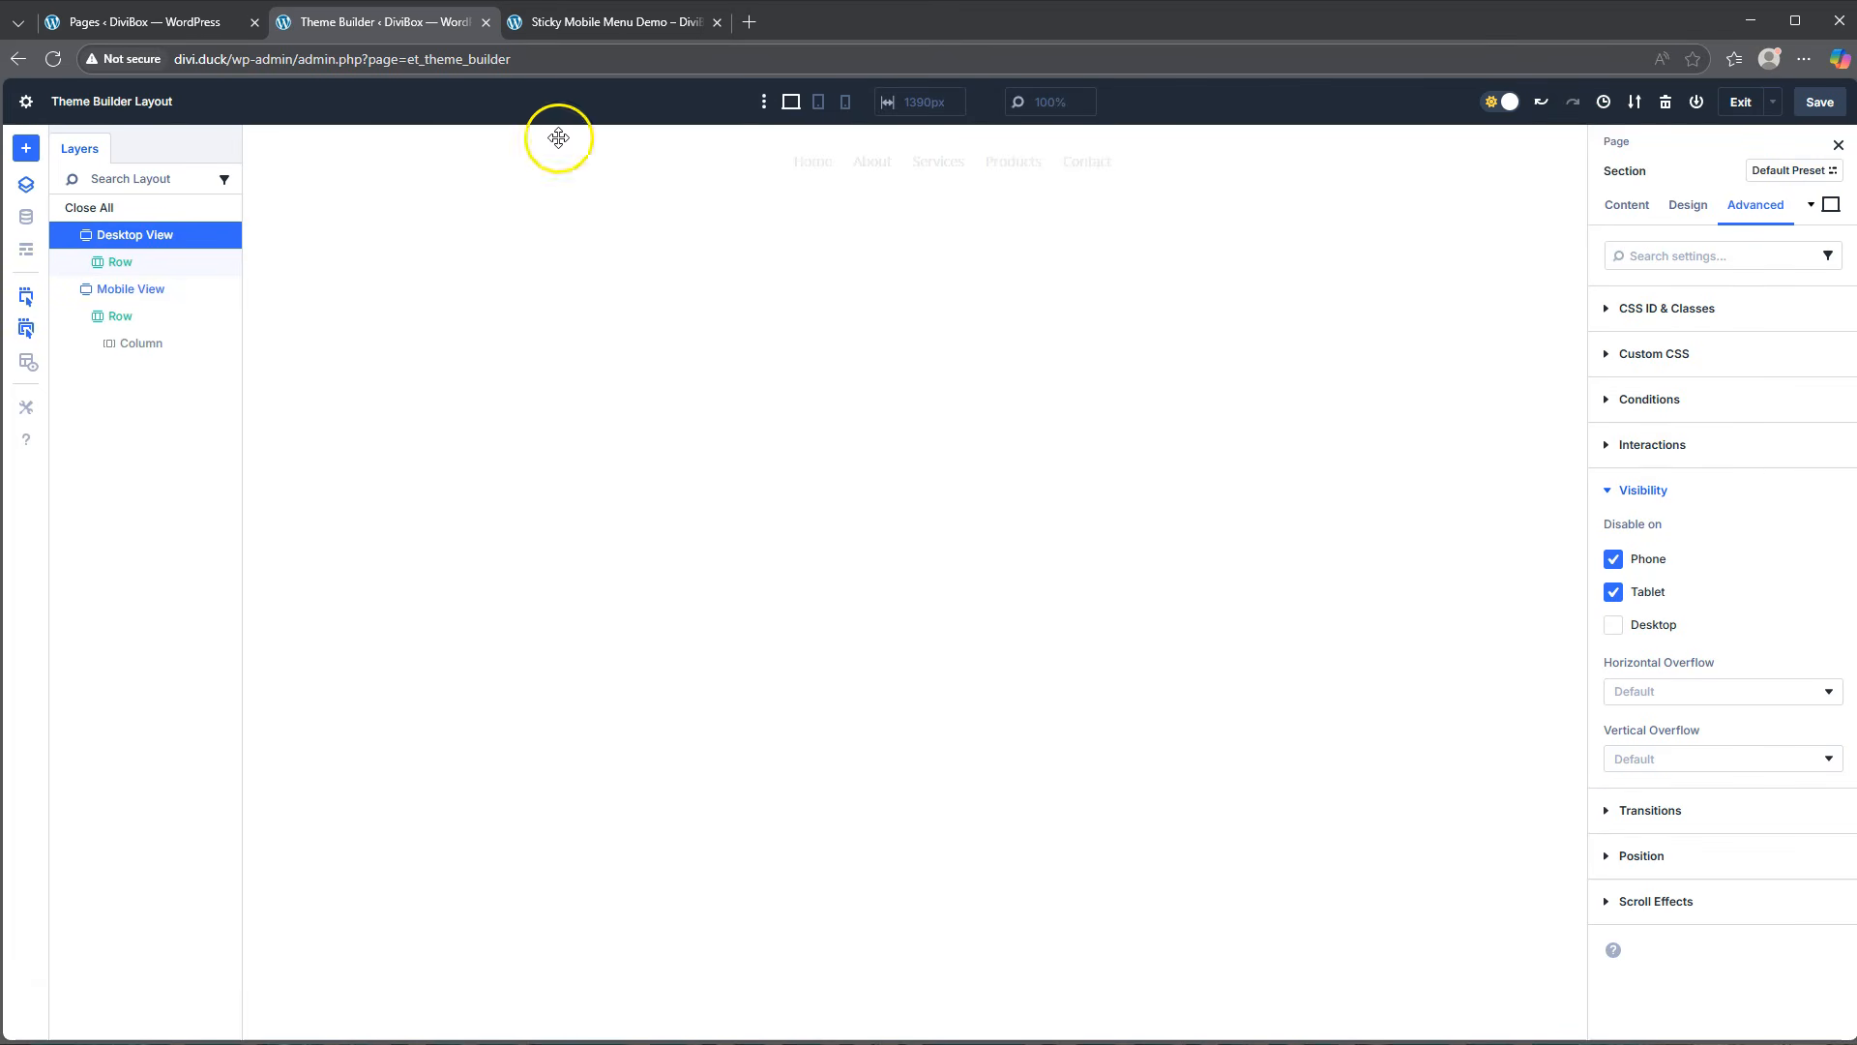
Disable the Mobile View section on desktop and save the layout.
{"action": "left_click", "coordinate": [89, 289]}
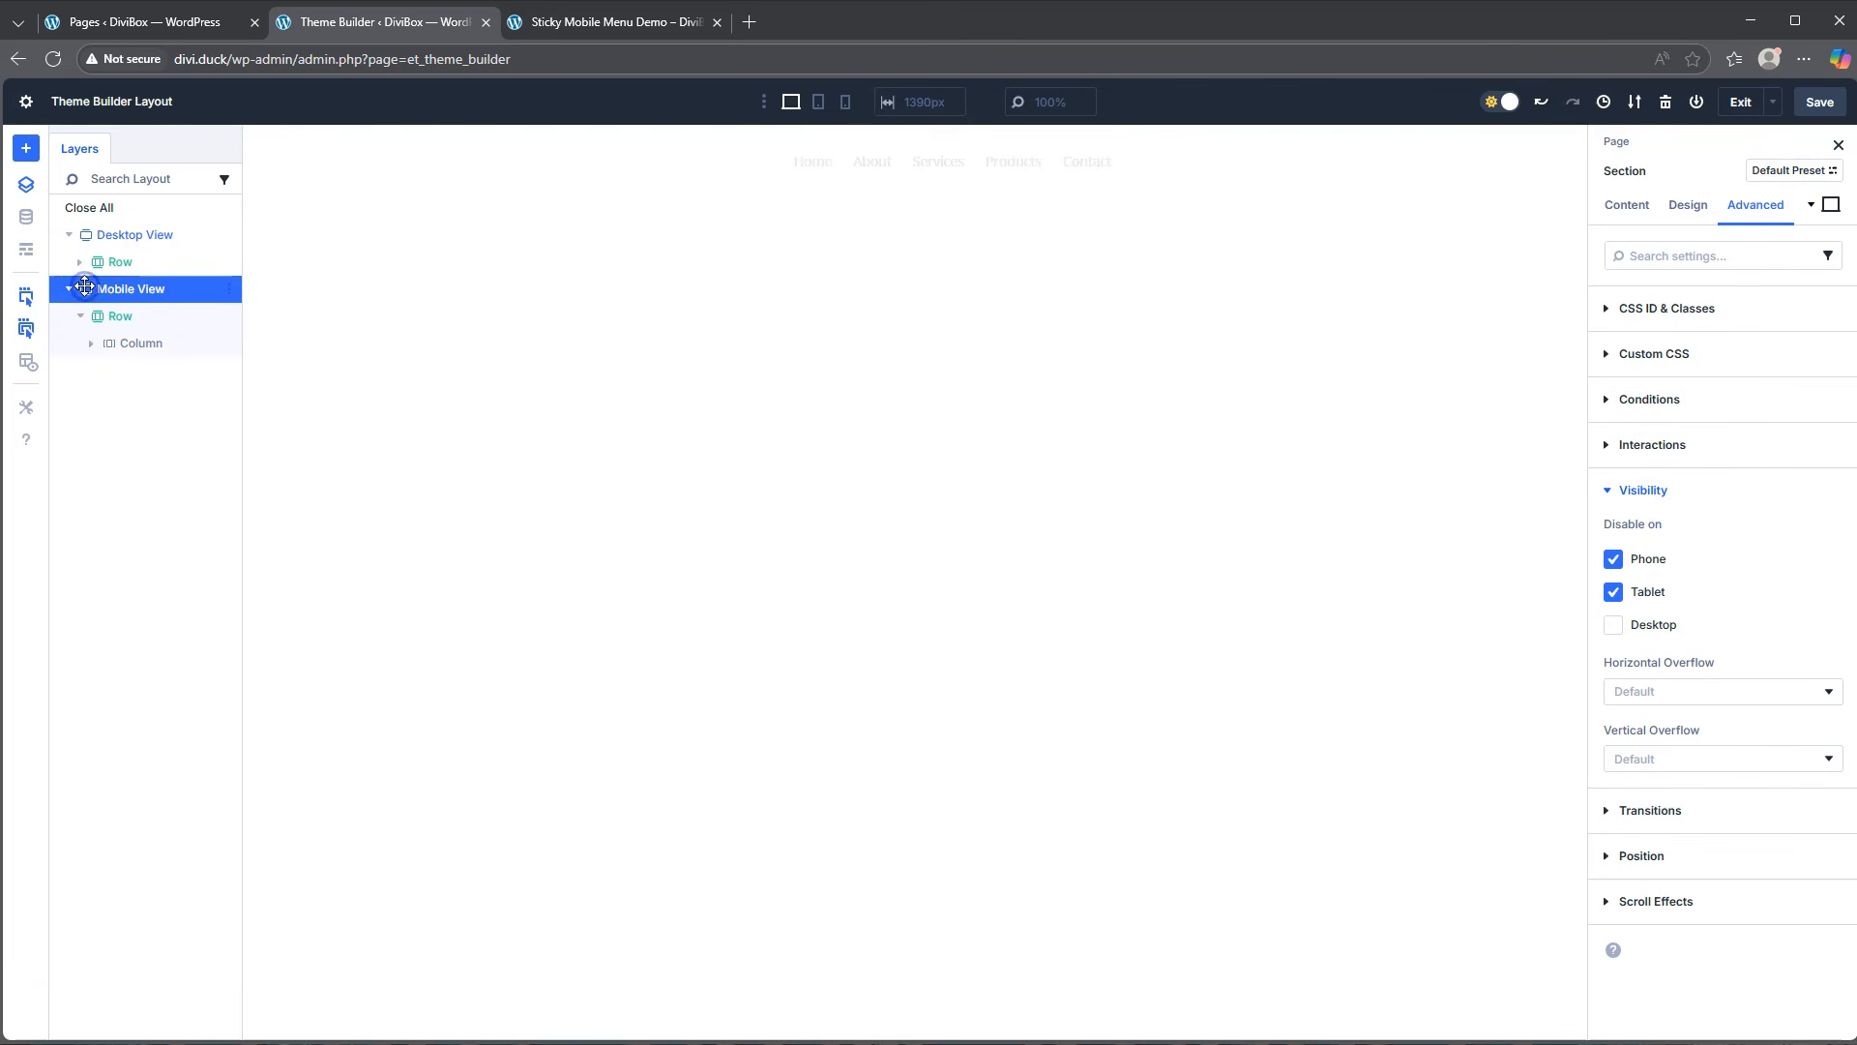
{"action": "left_click", "coordinate": [1755, 205]}
{"action": "left_click", "coordinate": [1644, 489]}
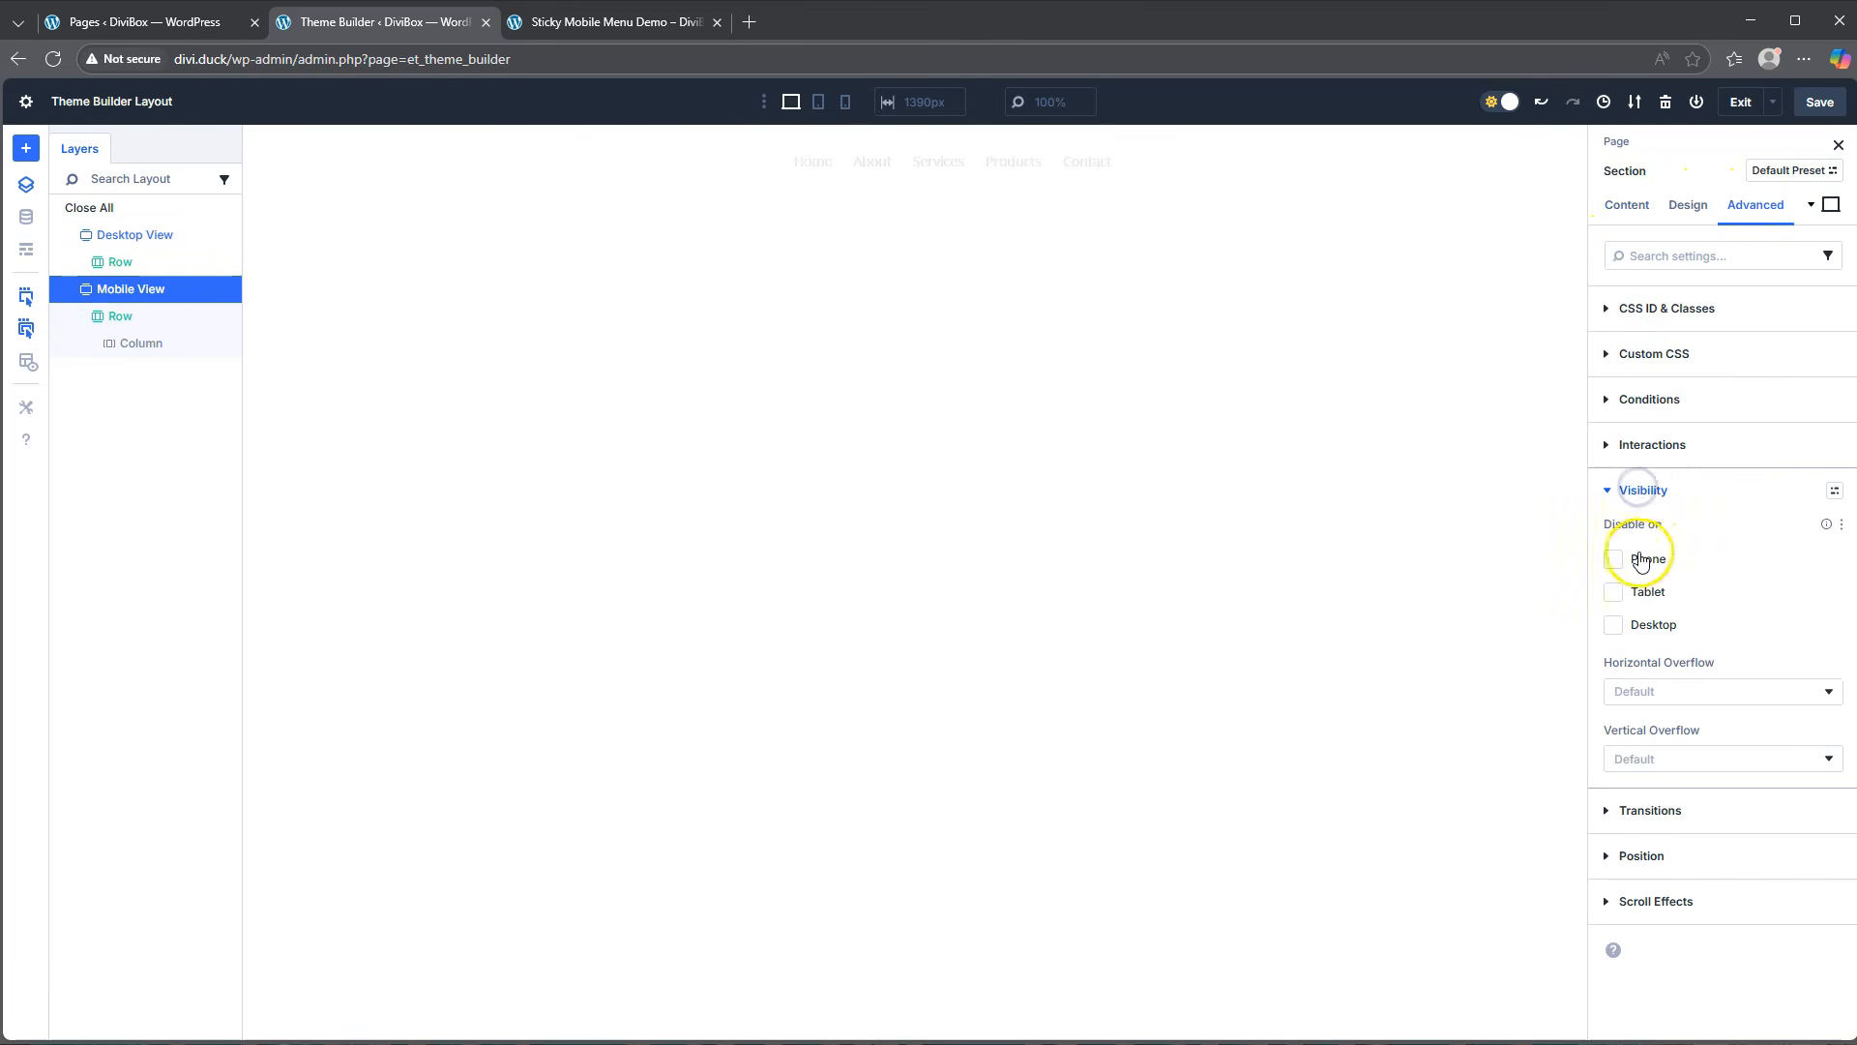
{"action": "left_click", "coordinate": [1614, 626]}
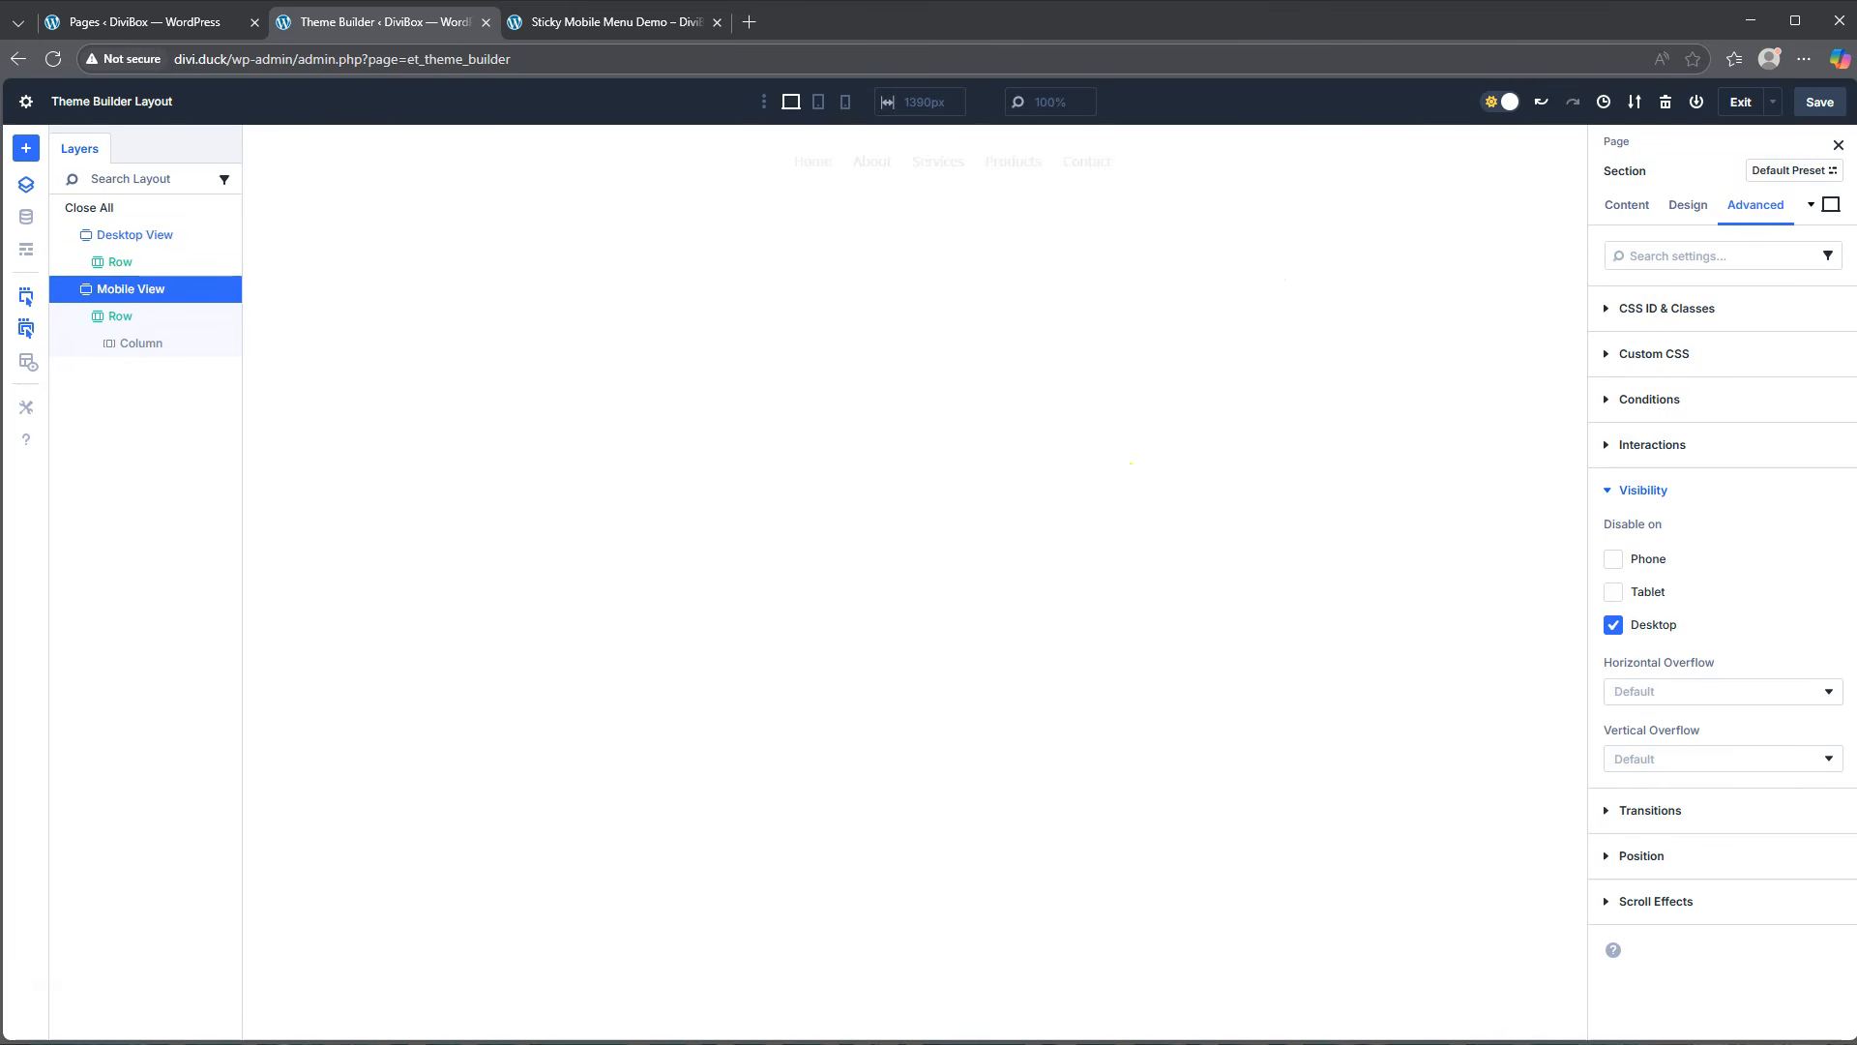
{"action": "left_click", "coordinate": [1820, 105]}
Reload the Sticky Mobile Menu Demo page and check the desktop header at the top and while scrolled.
{"action": "left_click", "coordinate": [556, 14]}
{"action": "left_click", "coordinate": [56, 56]}
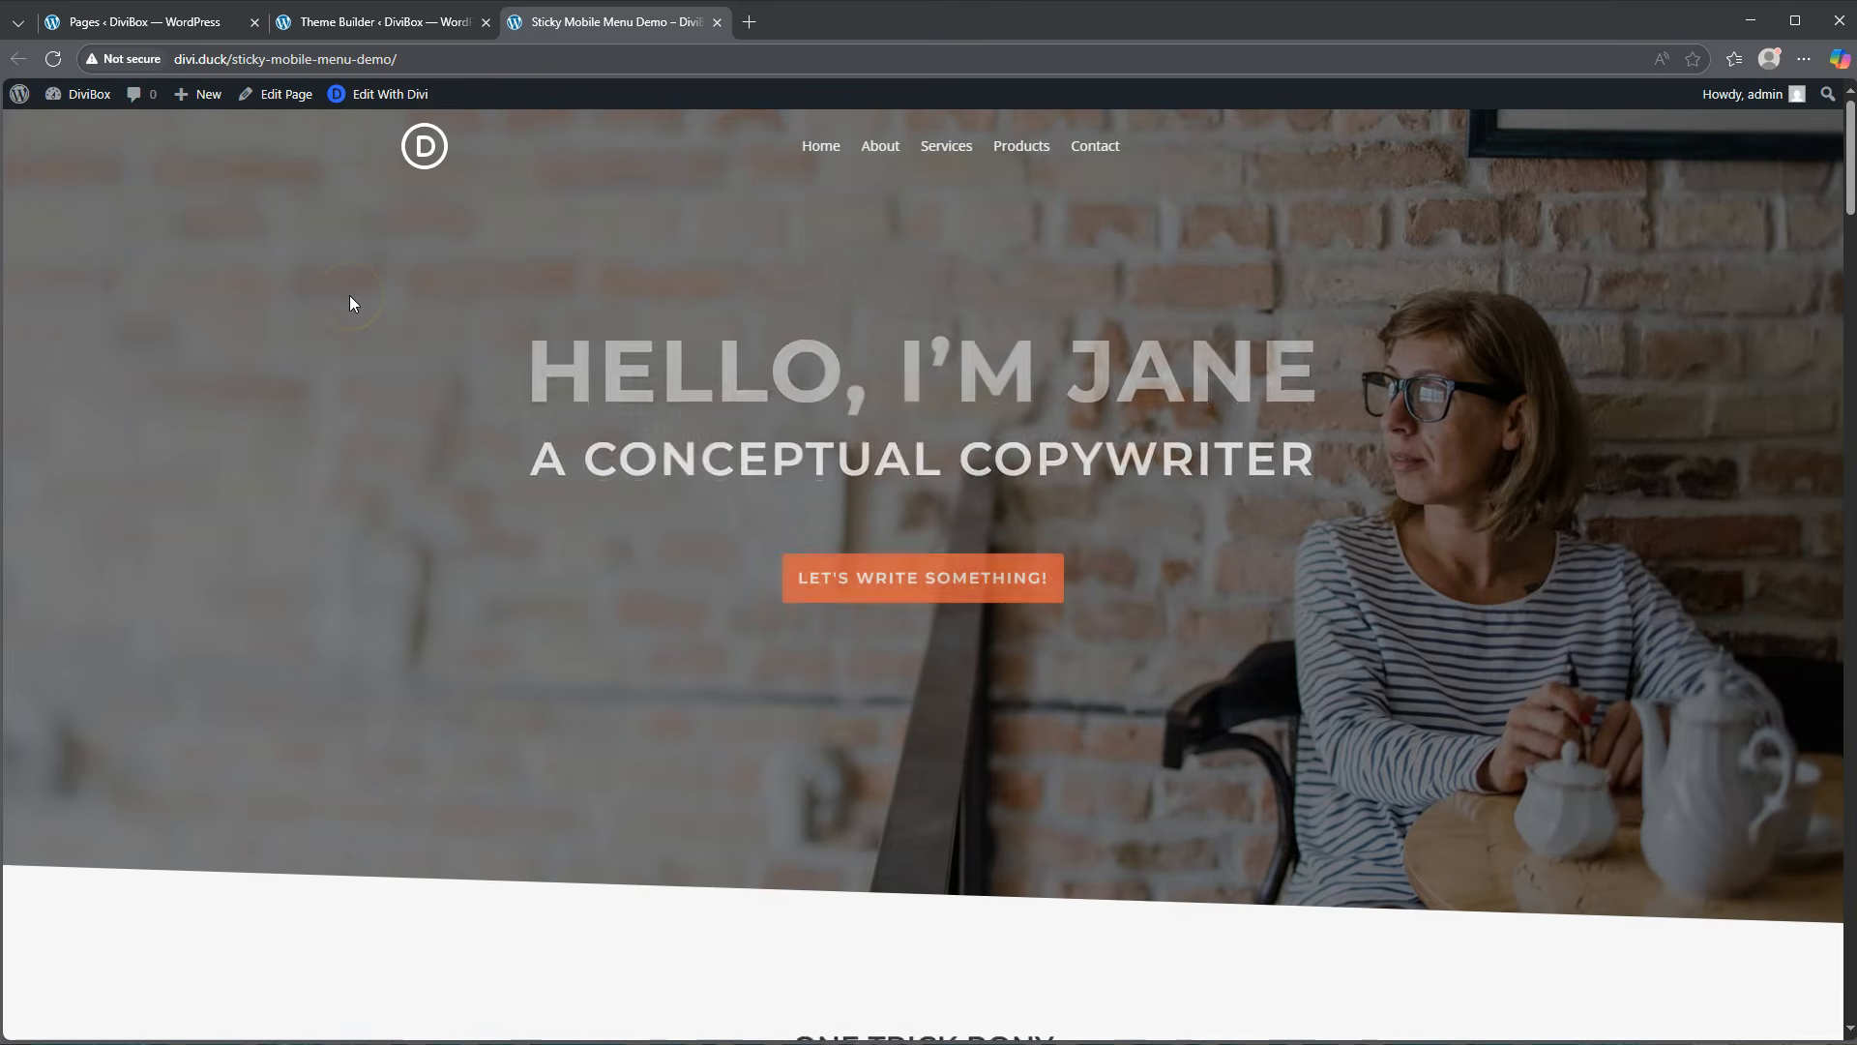
{"action": "scroll", "coordinate": [405, 288], "scroll_direction": "down", "scroll_amount": 5}
{"action": "scroll", "coordinate": [404, 288], "scroll_direction": "up", "scroll_amount": 4}
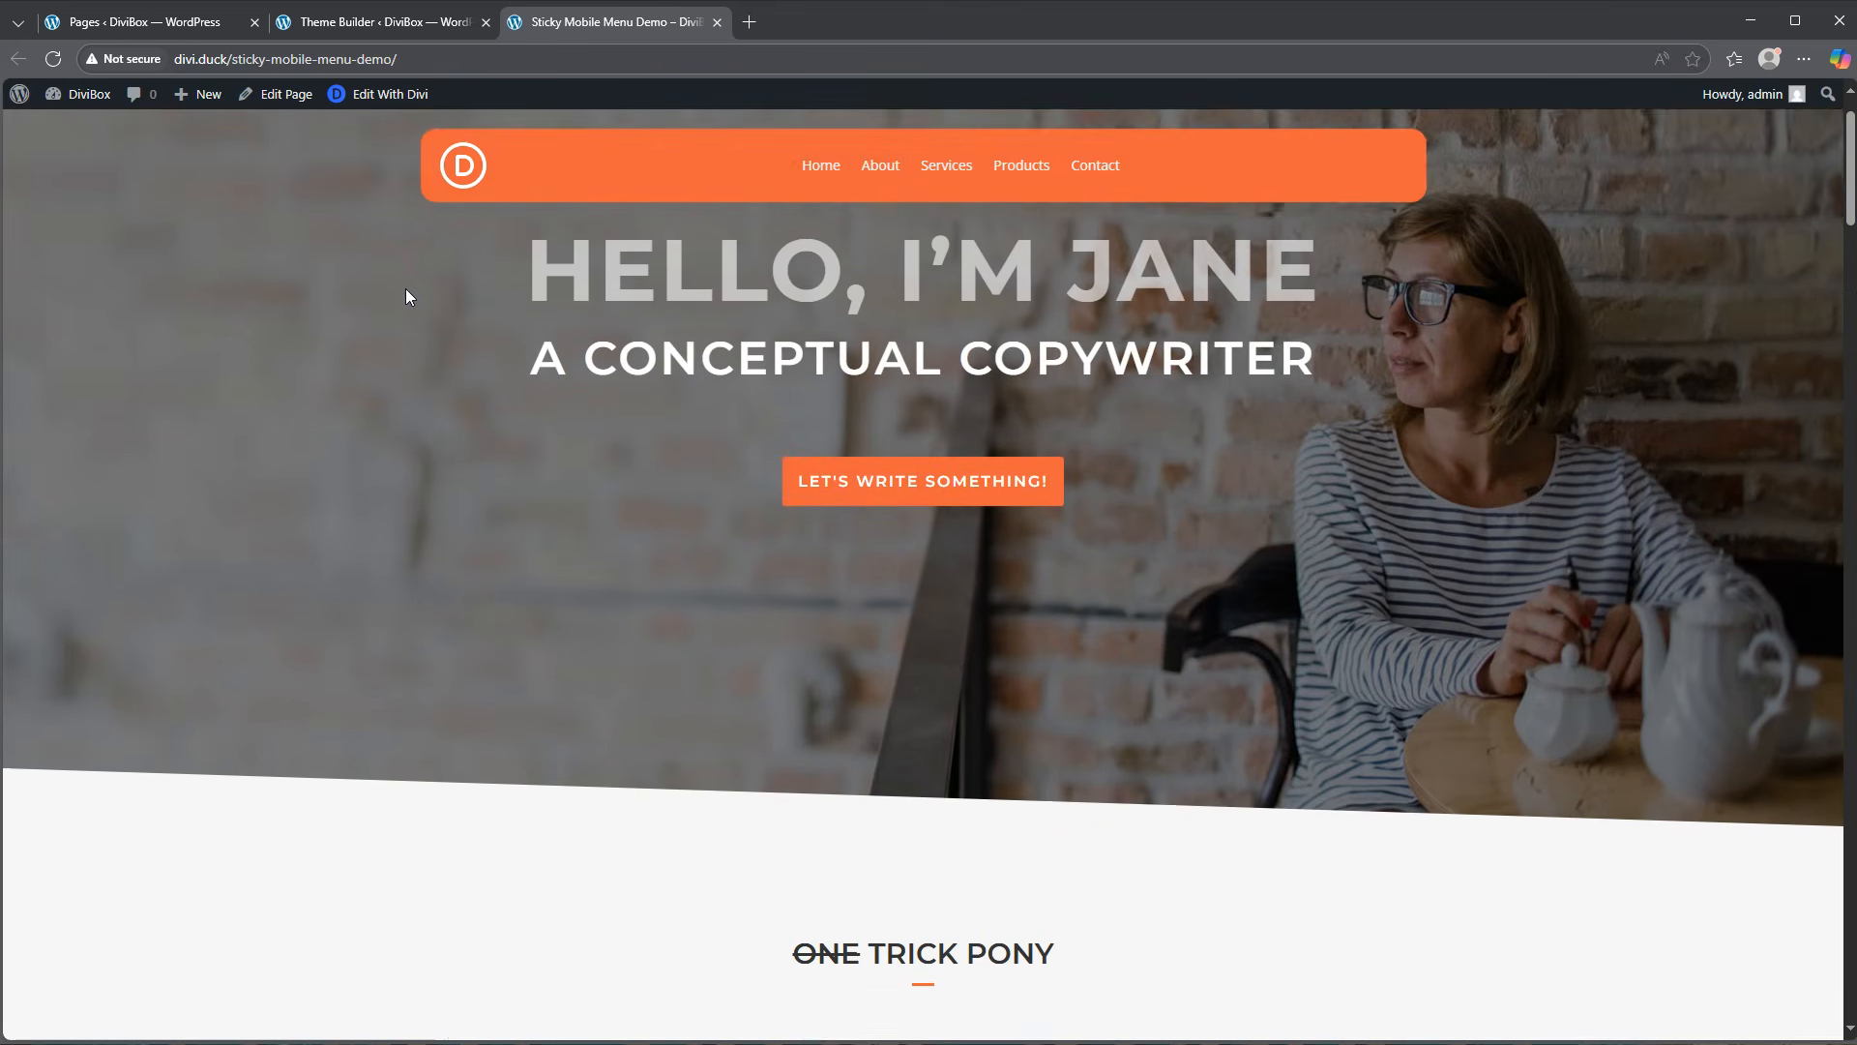
{"action": "scroll", "coordinate": [406, 293], "scroll_direction": "up", "scroll_amount": 1}
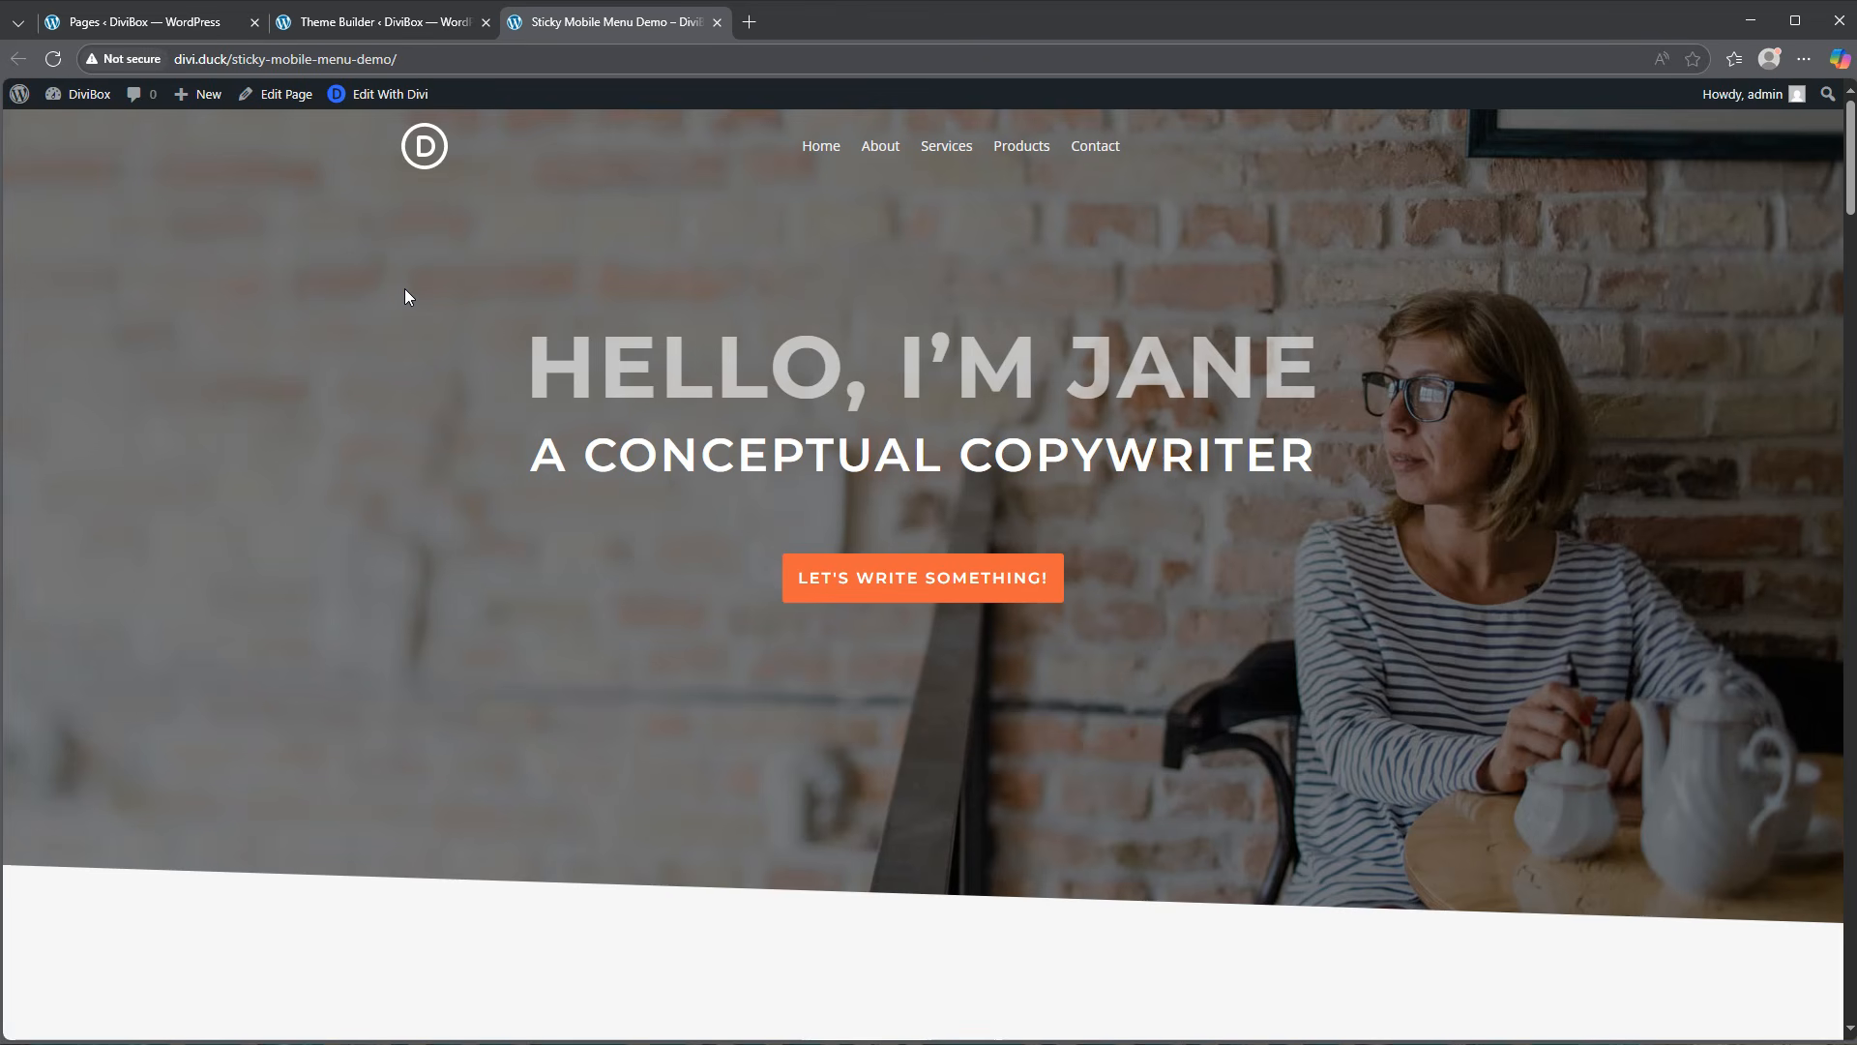
Open the browser's developer tools with phone emulation on the demo page and check the mobile header while scrolling.
{"action": "right_click", "coordinate": [357, 344]}
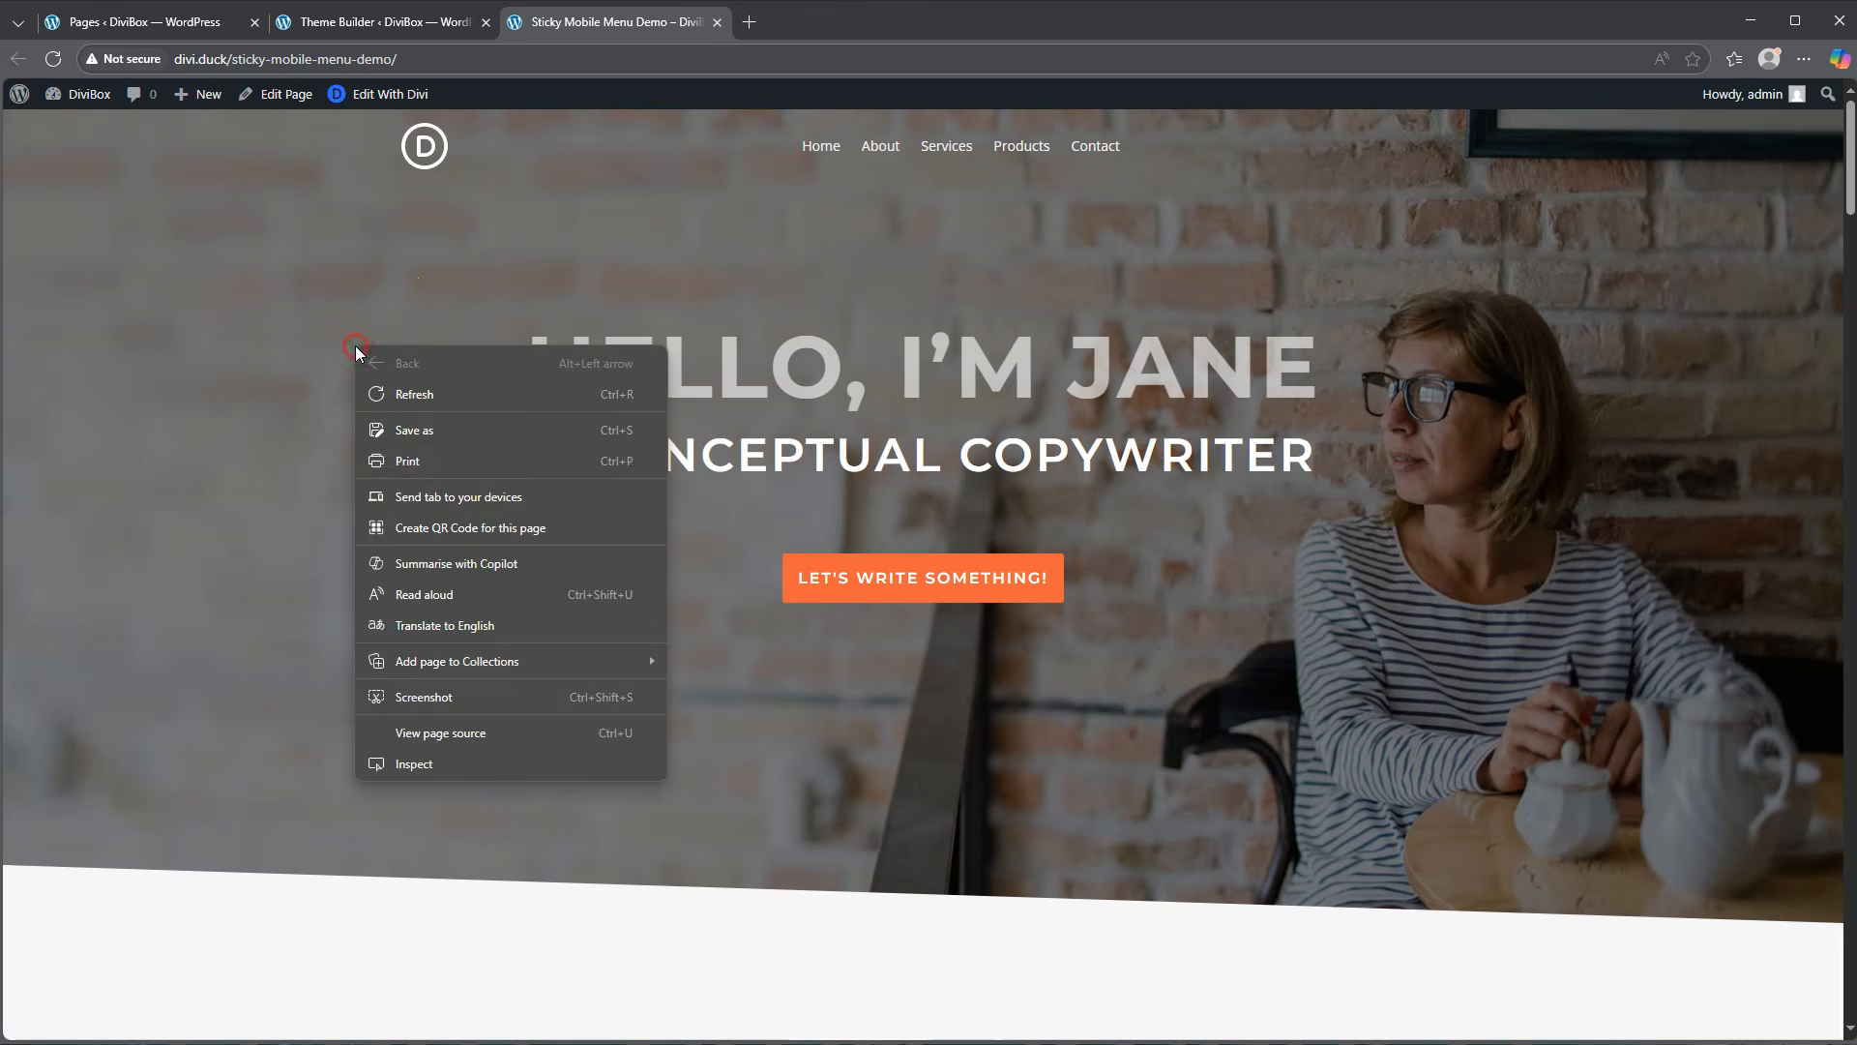
{"action": "left_click", "coordinate": [416, 764]}
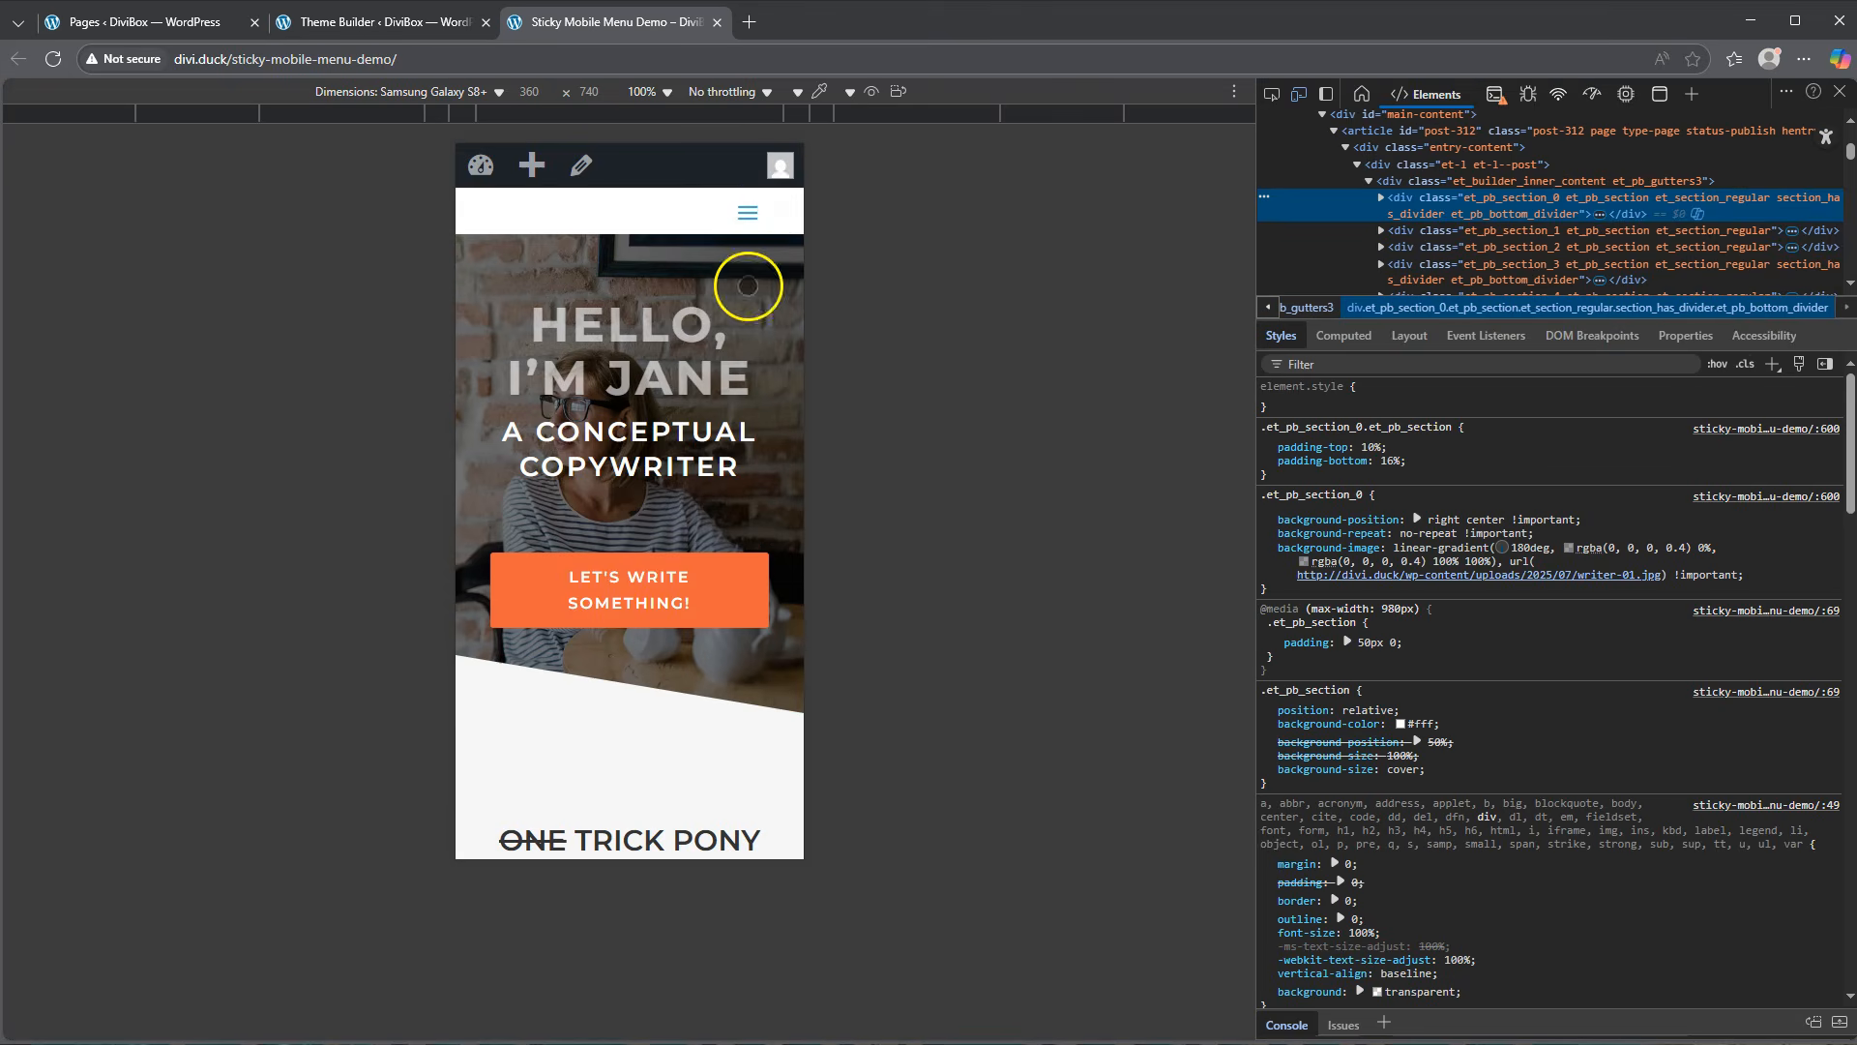
{"action": "scroll", "coordinate": [680, 429], "scroll_direction": "down", "scroll_amount": 3}
{"action": "scroll", "coordinate": [680, 429], "scroll_direction": "up", "scroll_amount": 3}
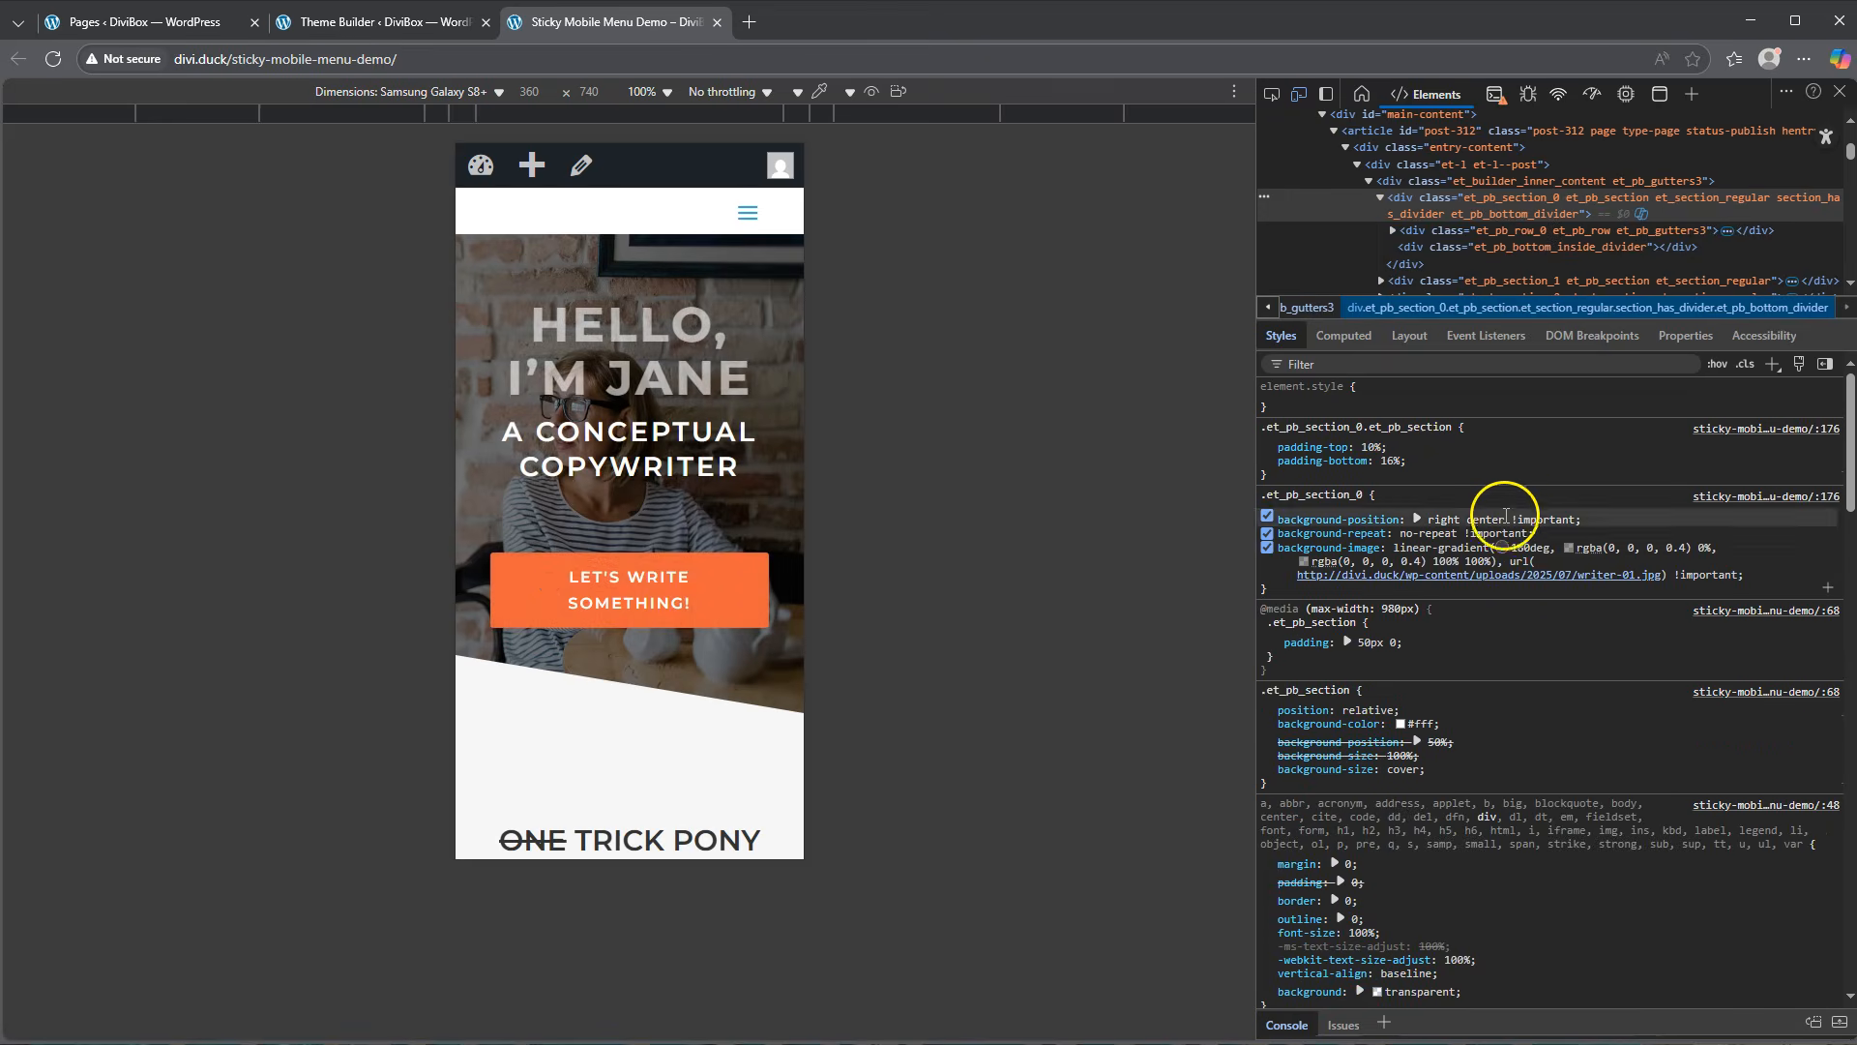
Inspect the orange "Let's write something!" button and copy its background color code #f16334.
{"action": "scroll", "coordinate": [1499, 253], "scroll_direction": "down", "scroll_amount": 3}
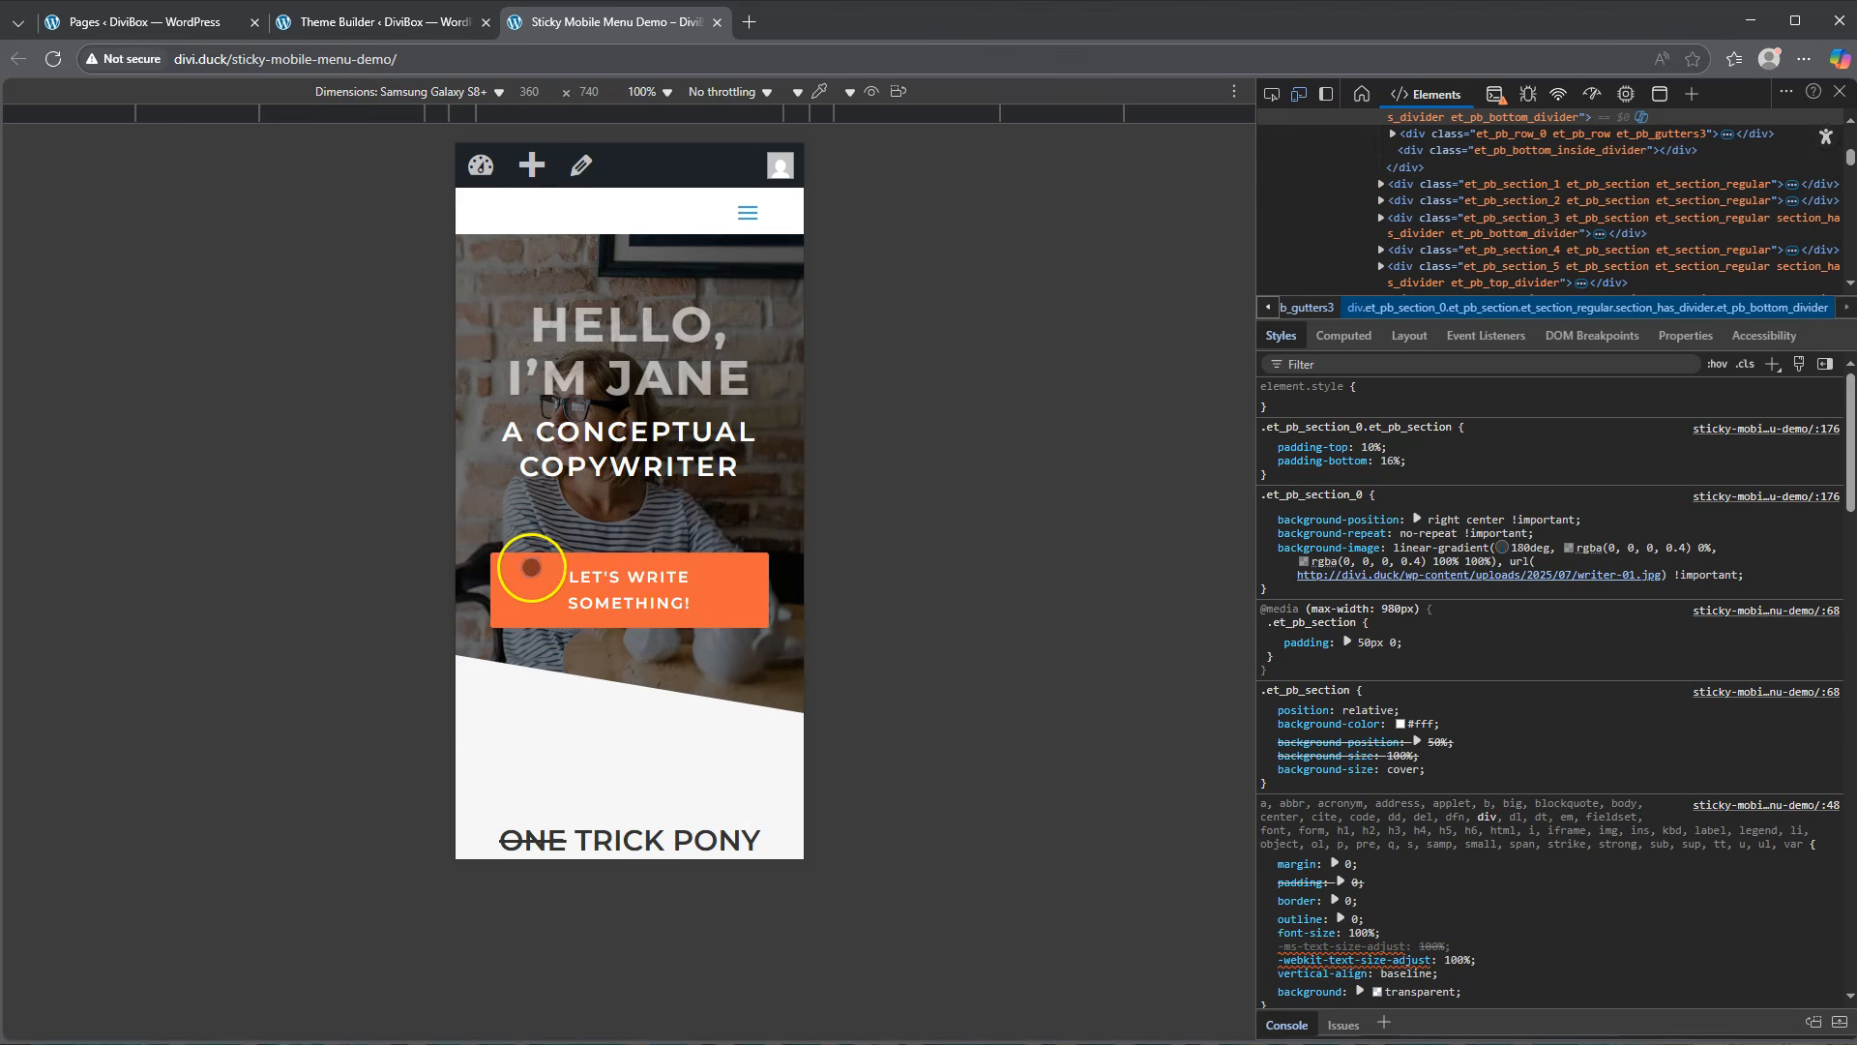
{"action": "right_click", "coordinate": [531, 584]}
{"action": "left_click", "coordinate": [589, 831]}
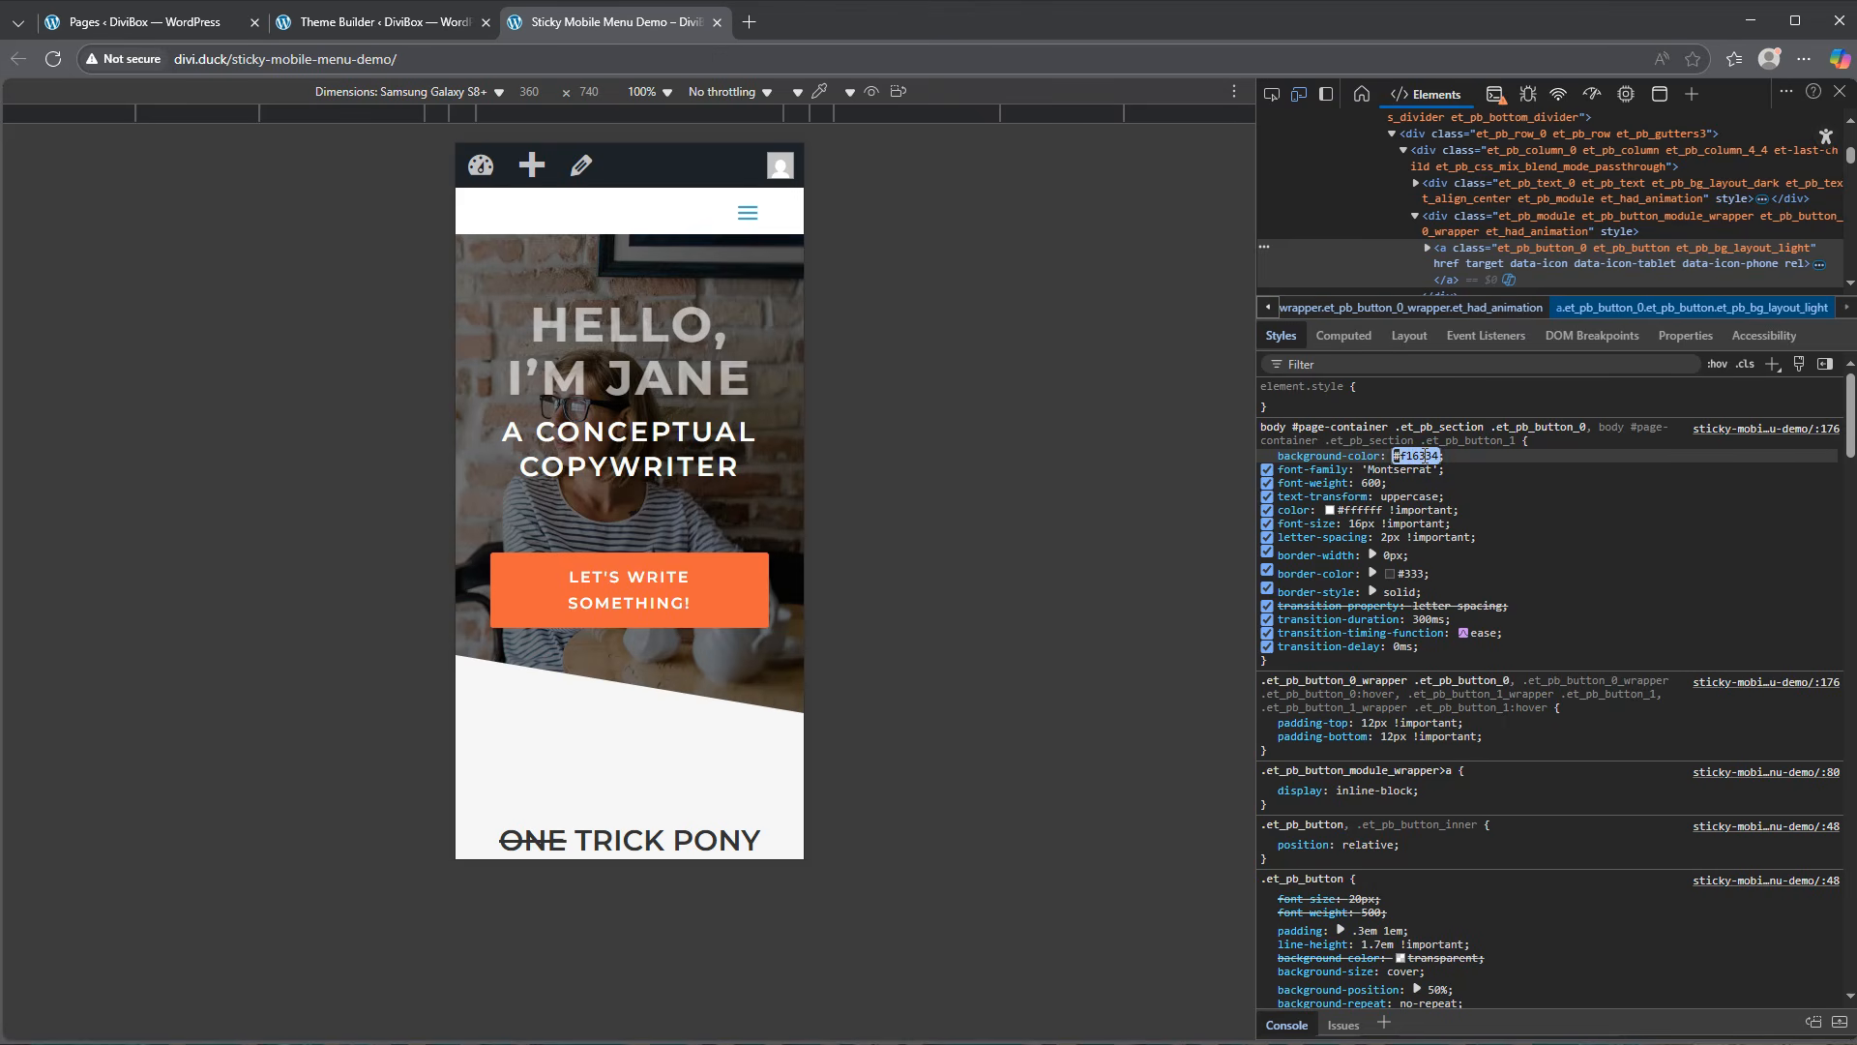
Back in the Theme Builder layout, set the Mobile View section's background color to F16334.
{"action": "left_click", "coordinate": [383, 24]}
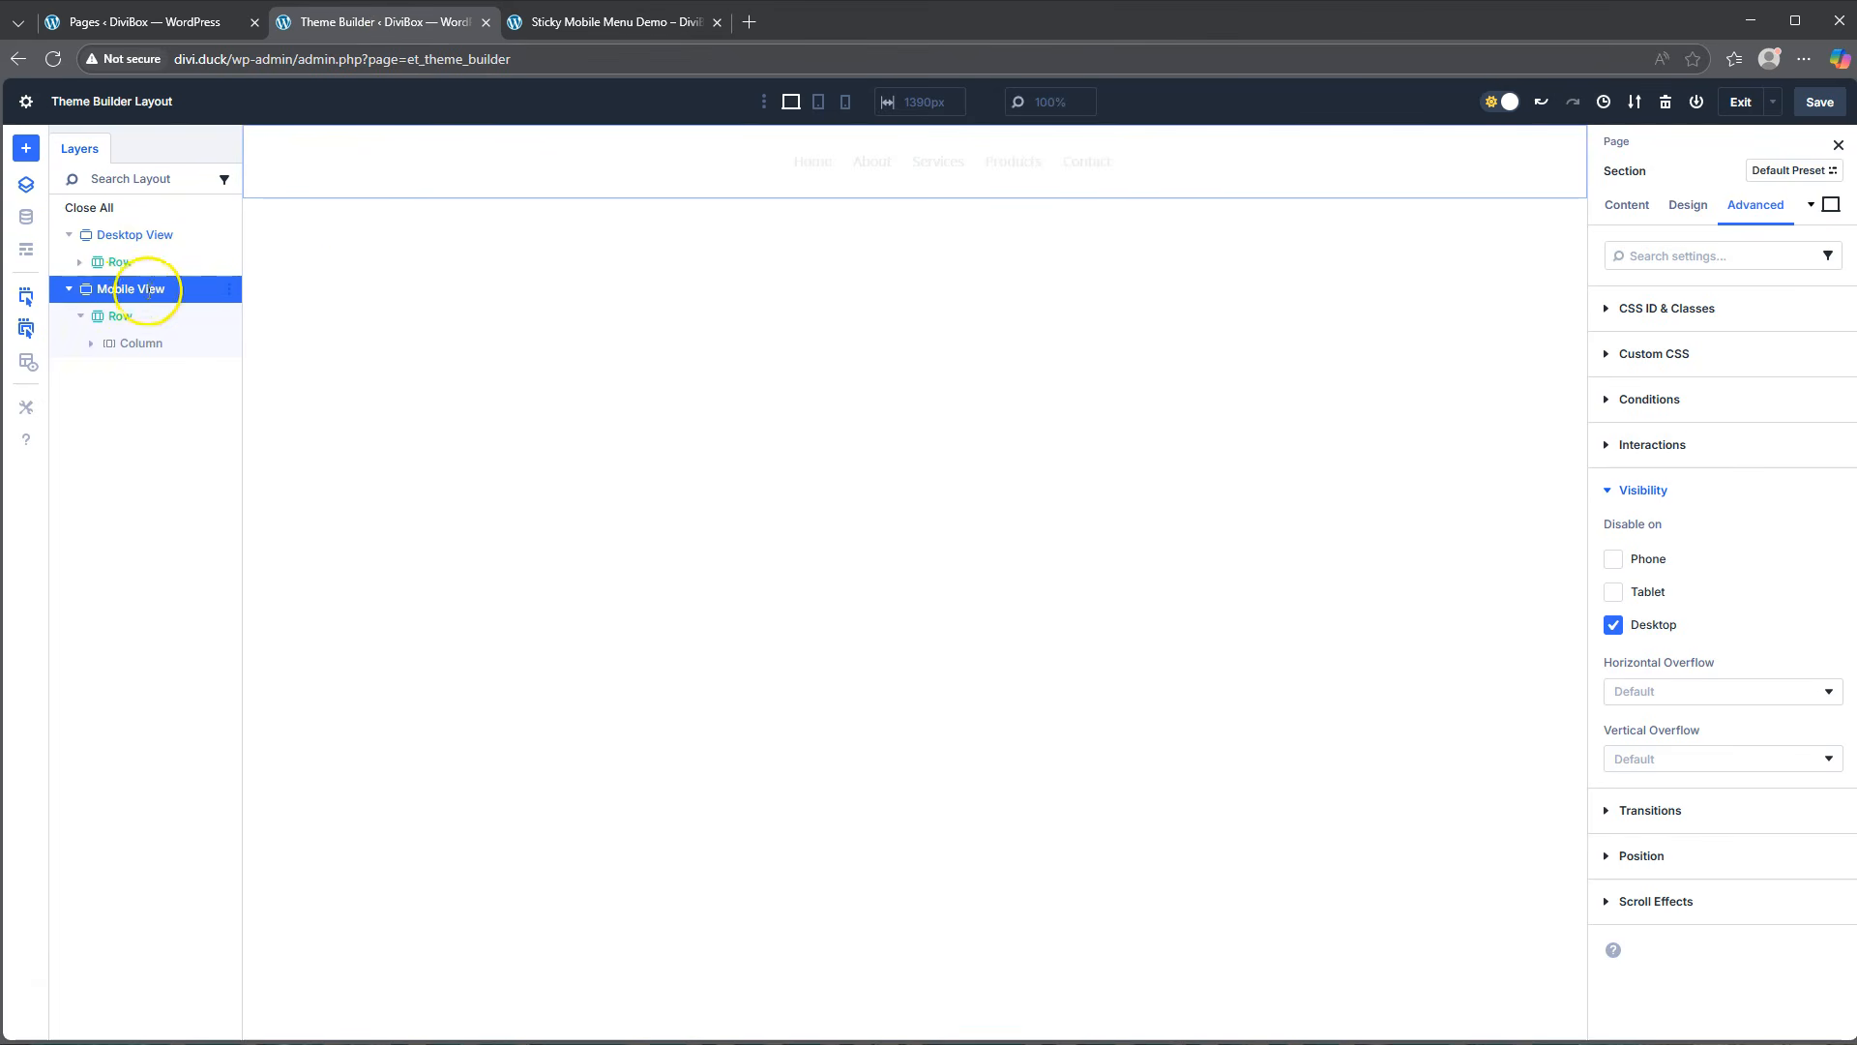
{"action": "left_click", "coordinate": [1626, 203]}
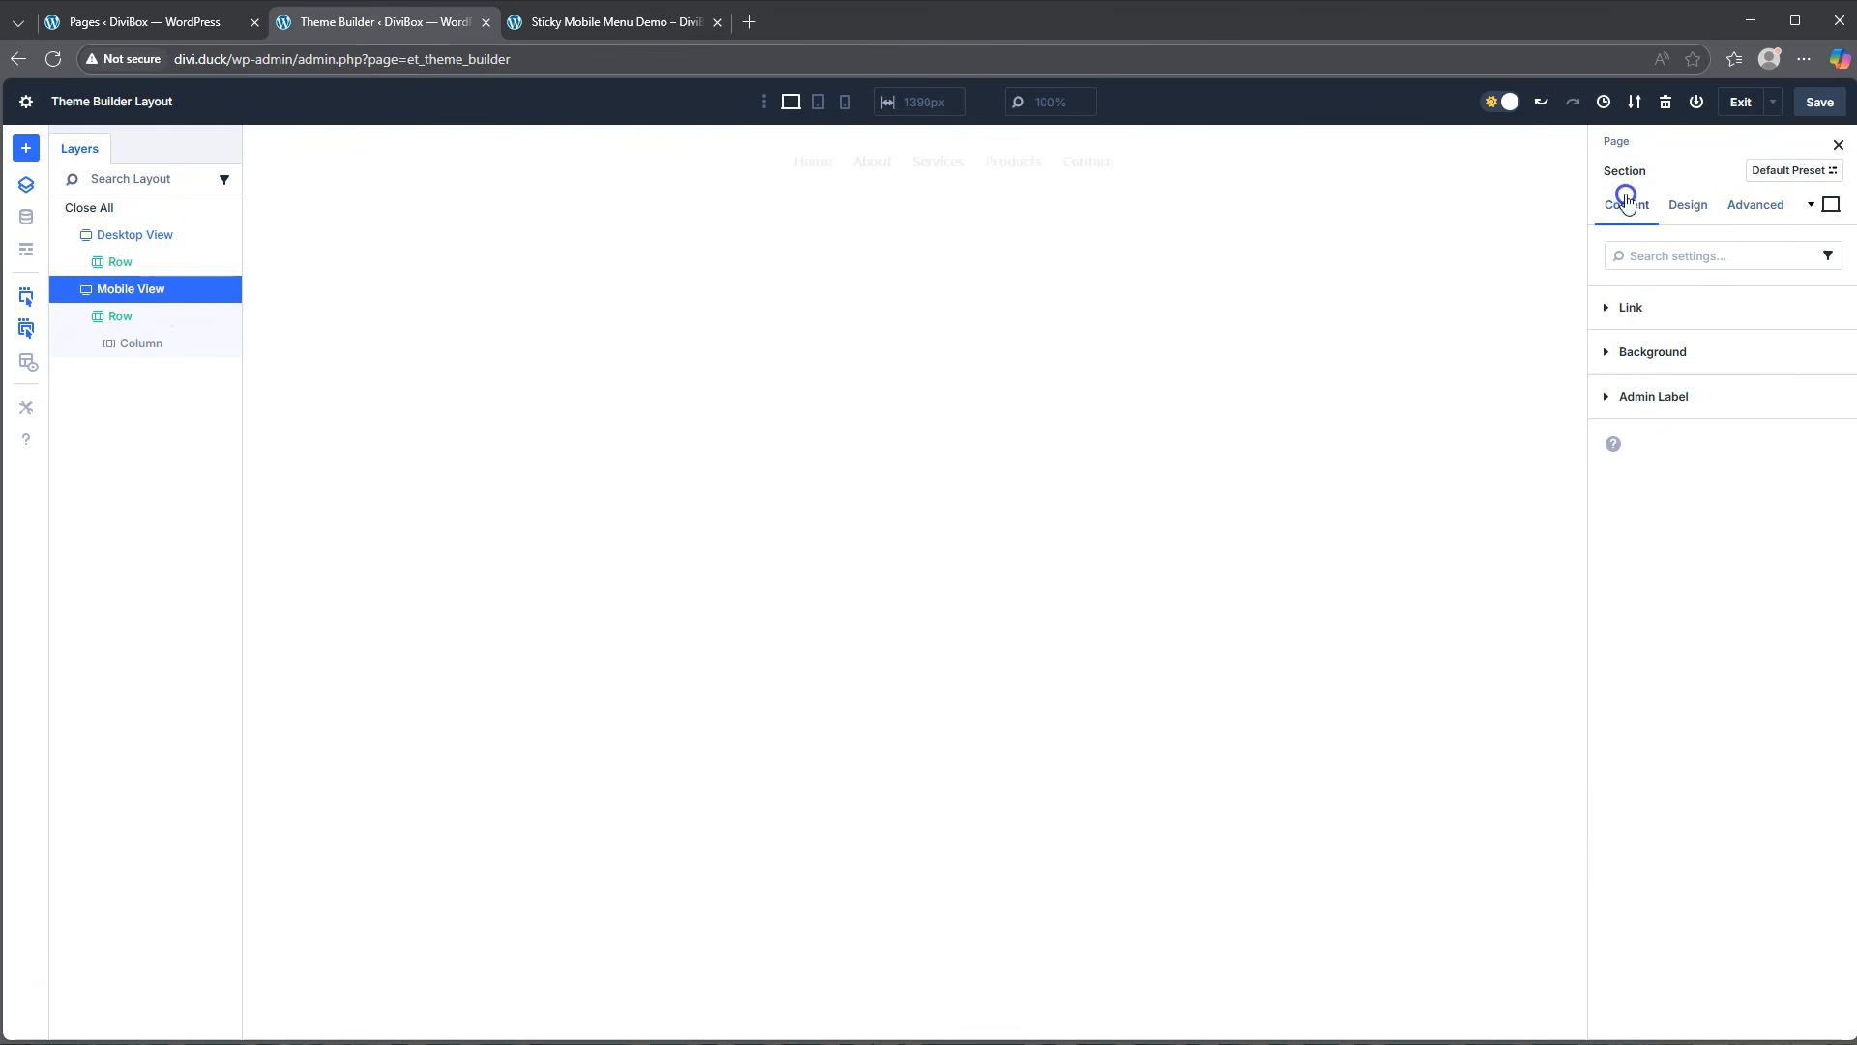
{"action": "left_click", "coordinate": [1664, 351]}
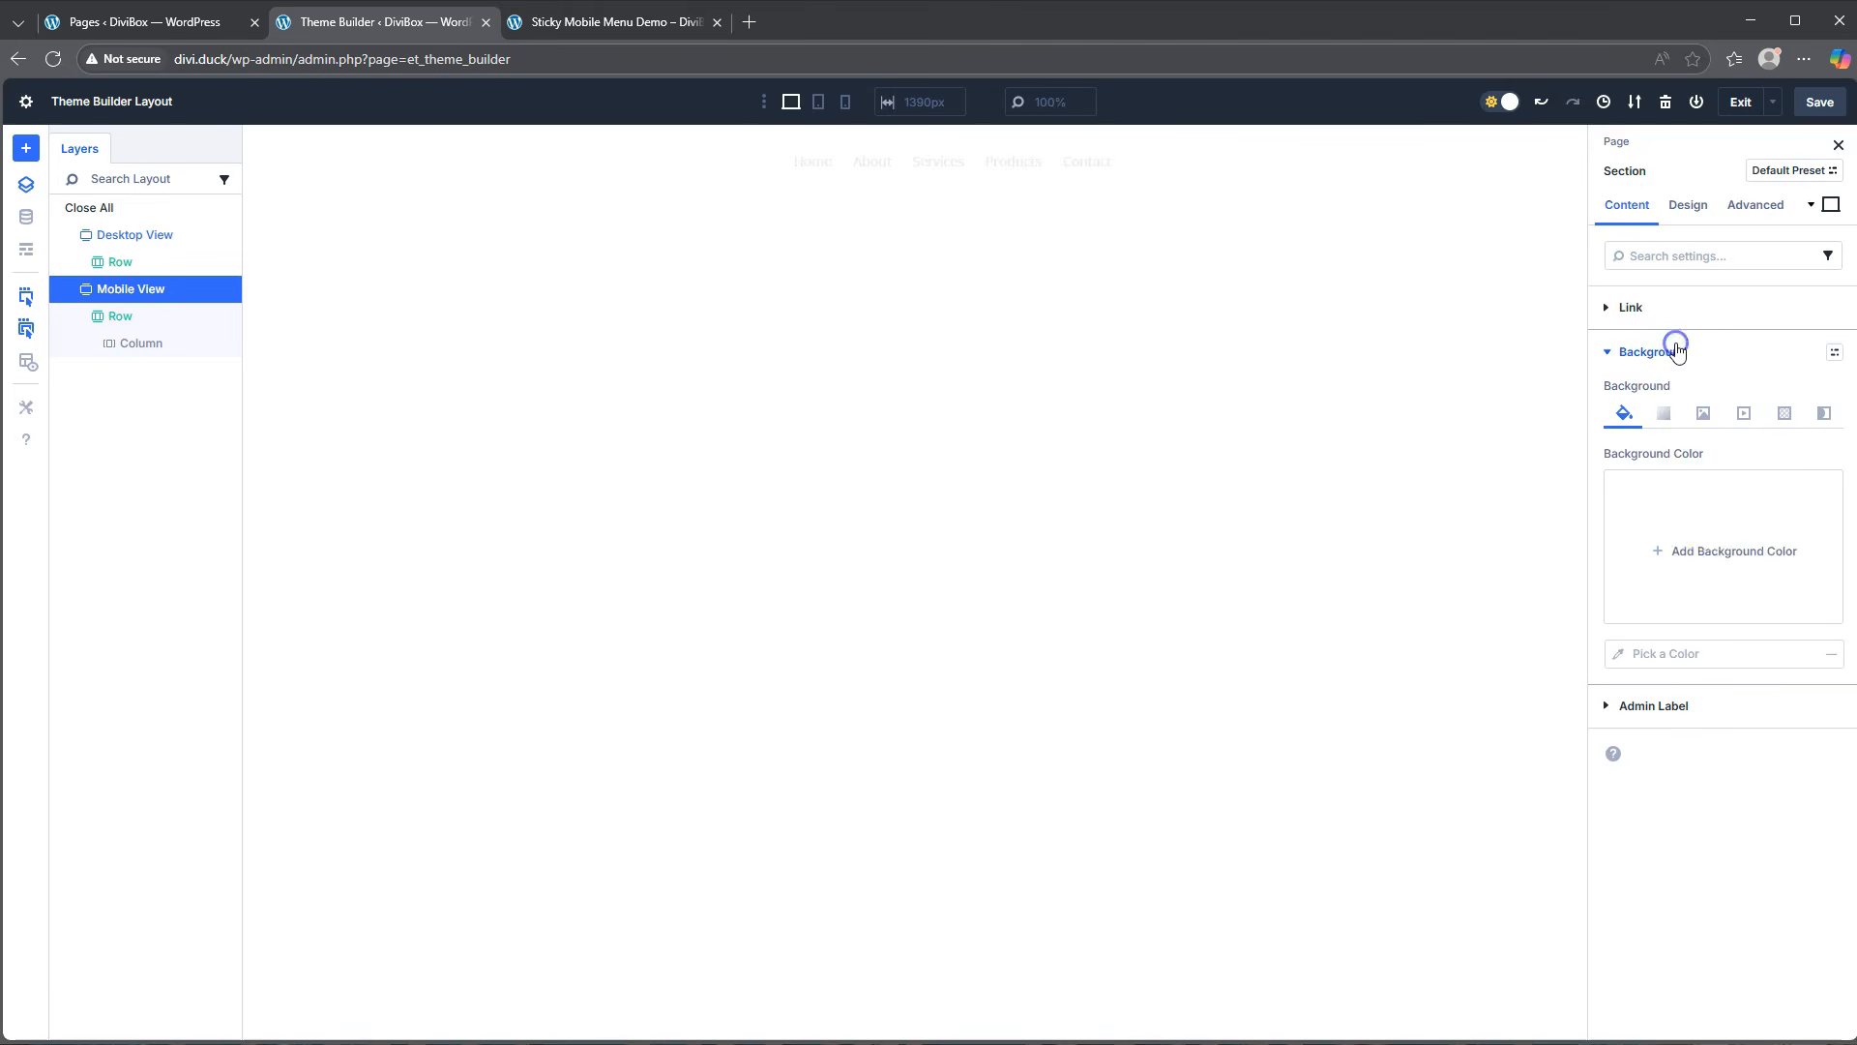
{"action": "left_click", "coordinate": [1713, 558]}
{"action": "left_click", "coordinate": [1414, 705]}
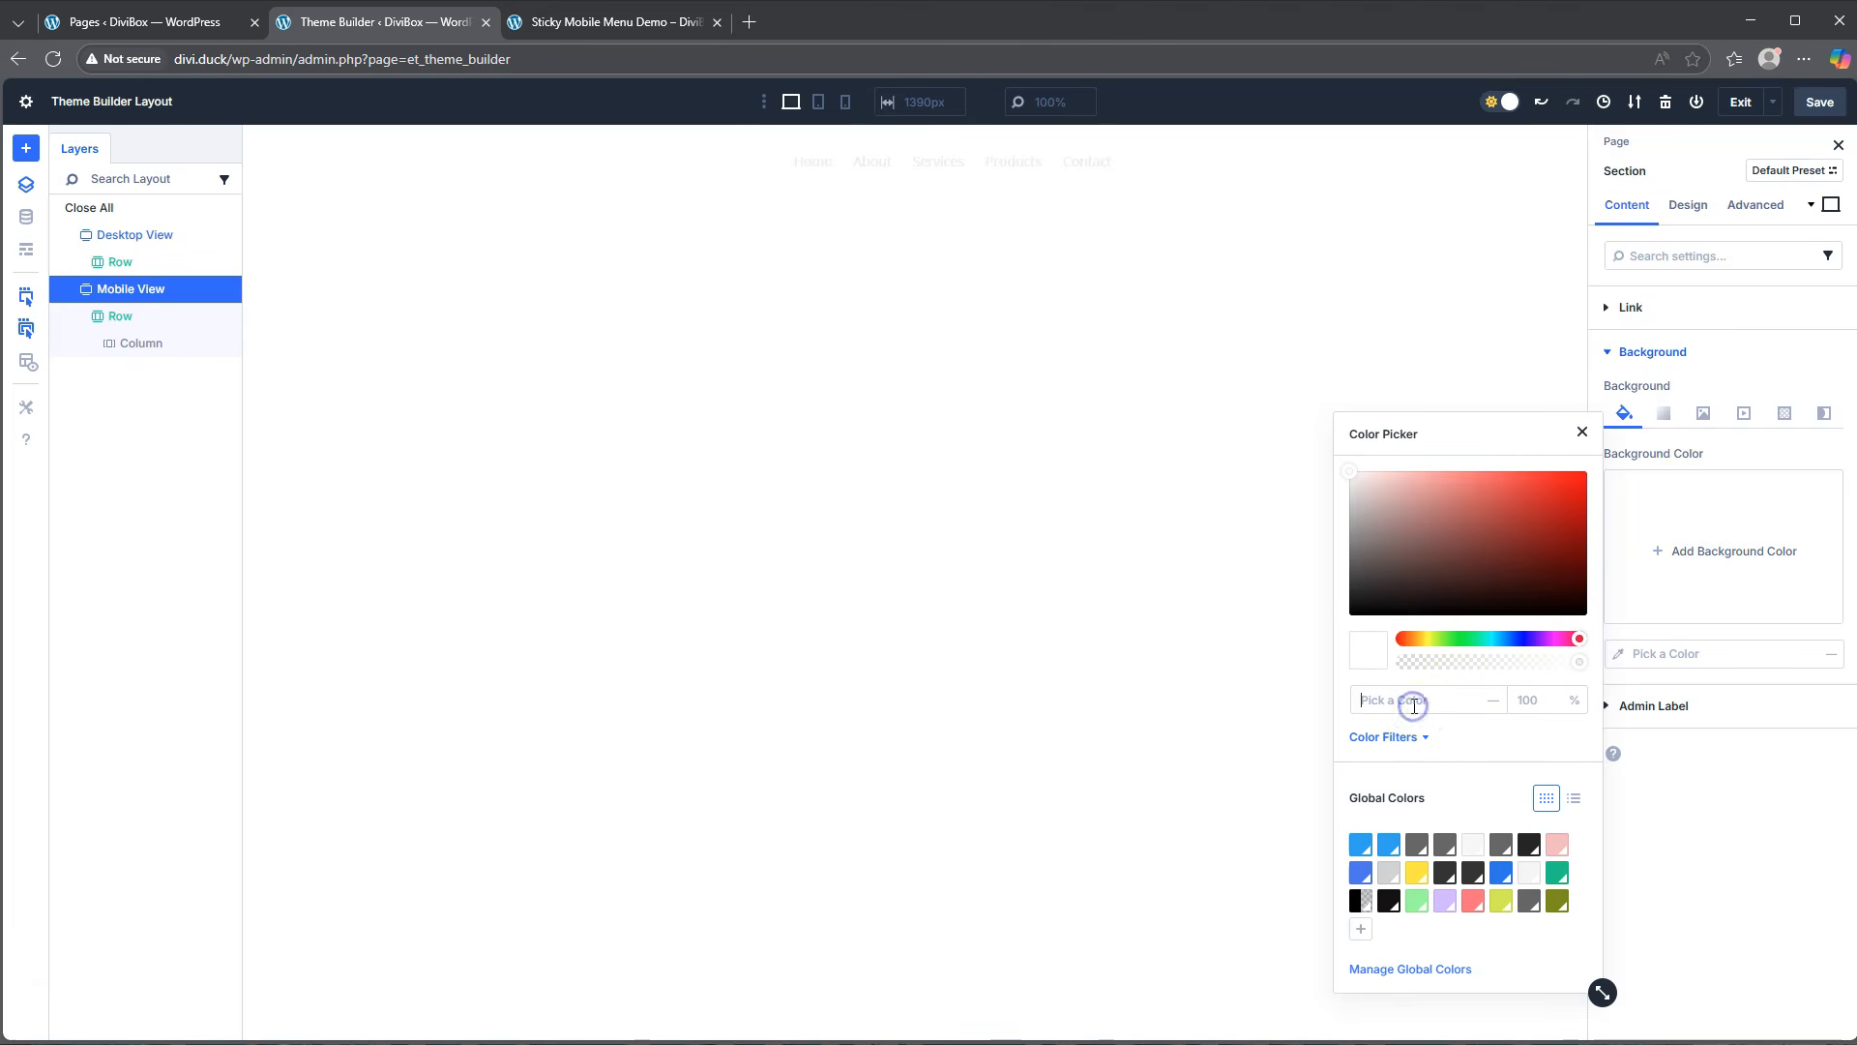
{"action": "left_click", "coordinate": [1482, 725]}
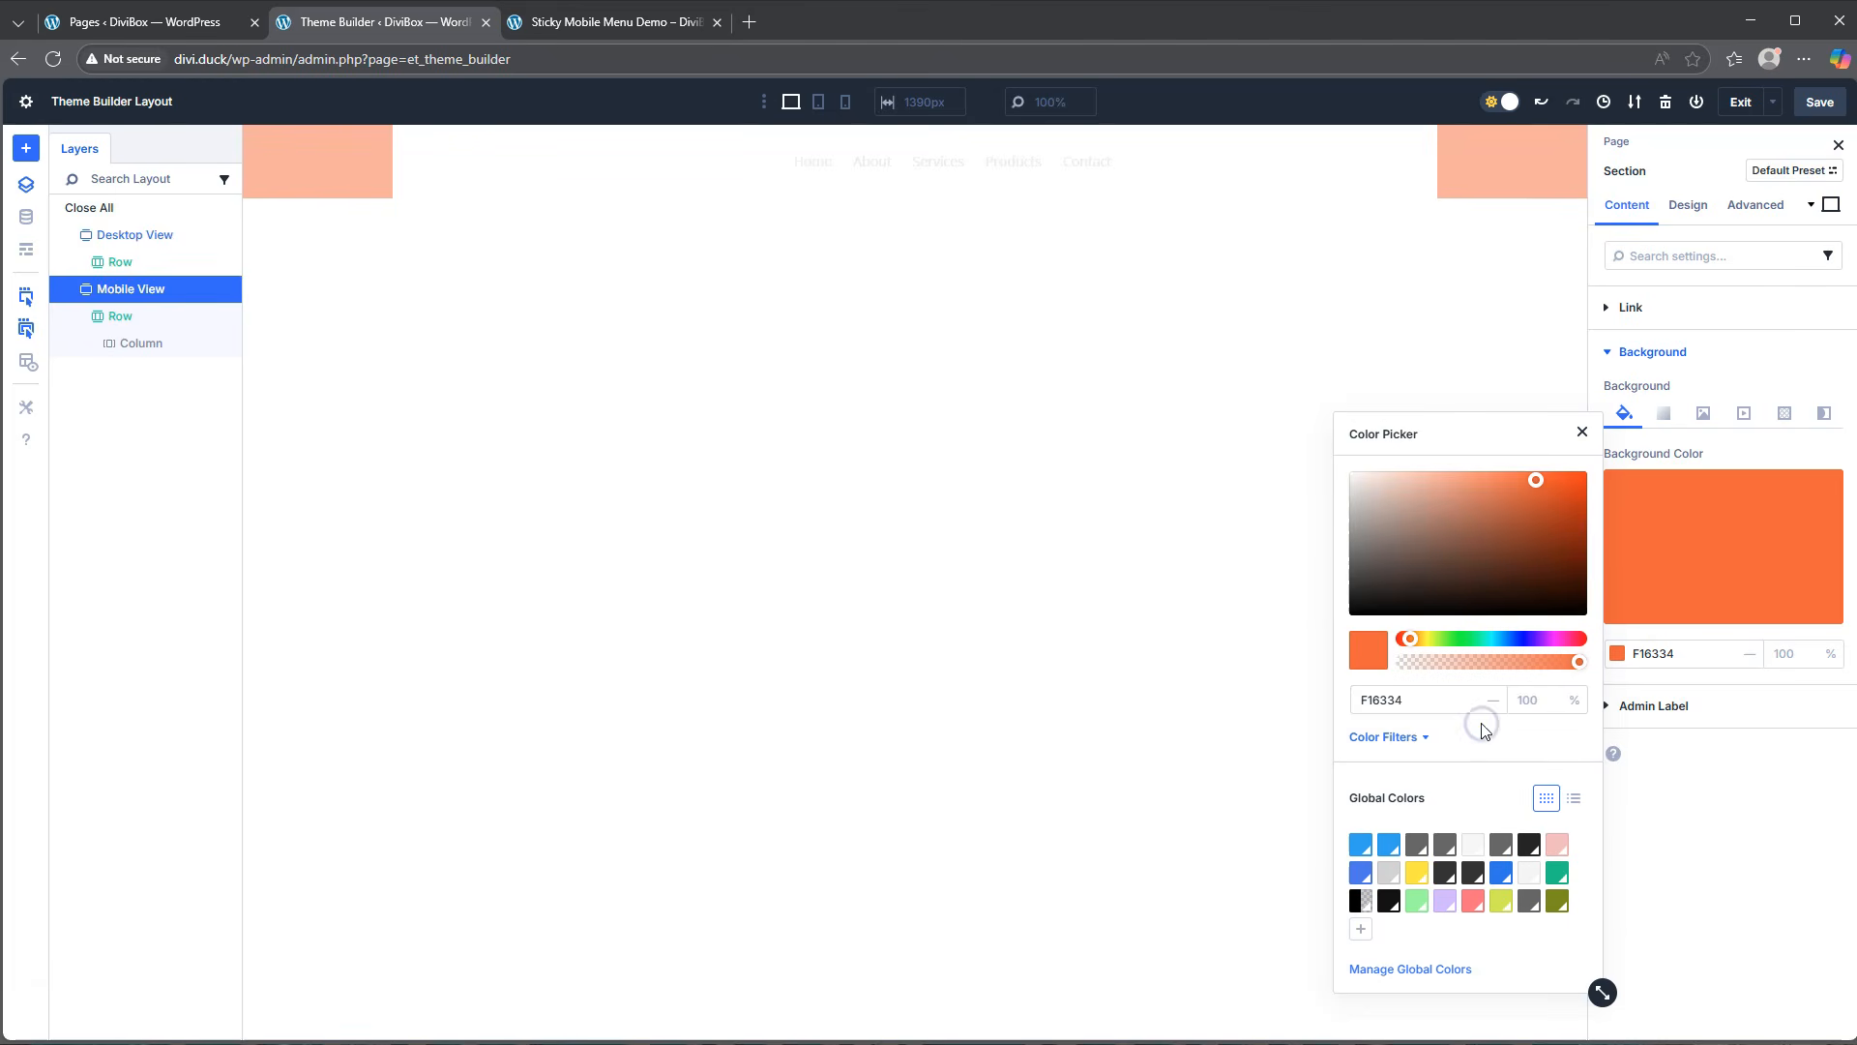
{"action": "left_click", "coordinate": [1721, 819]}
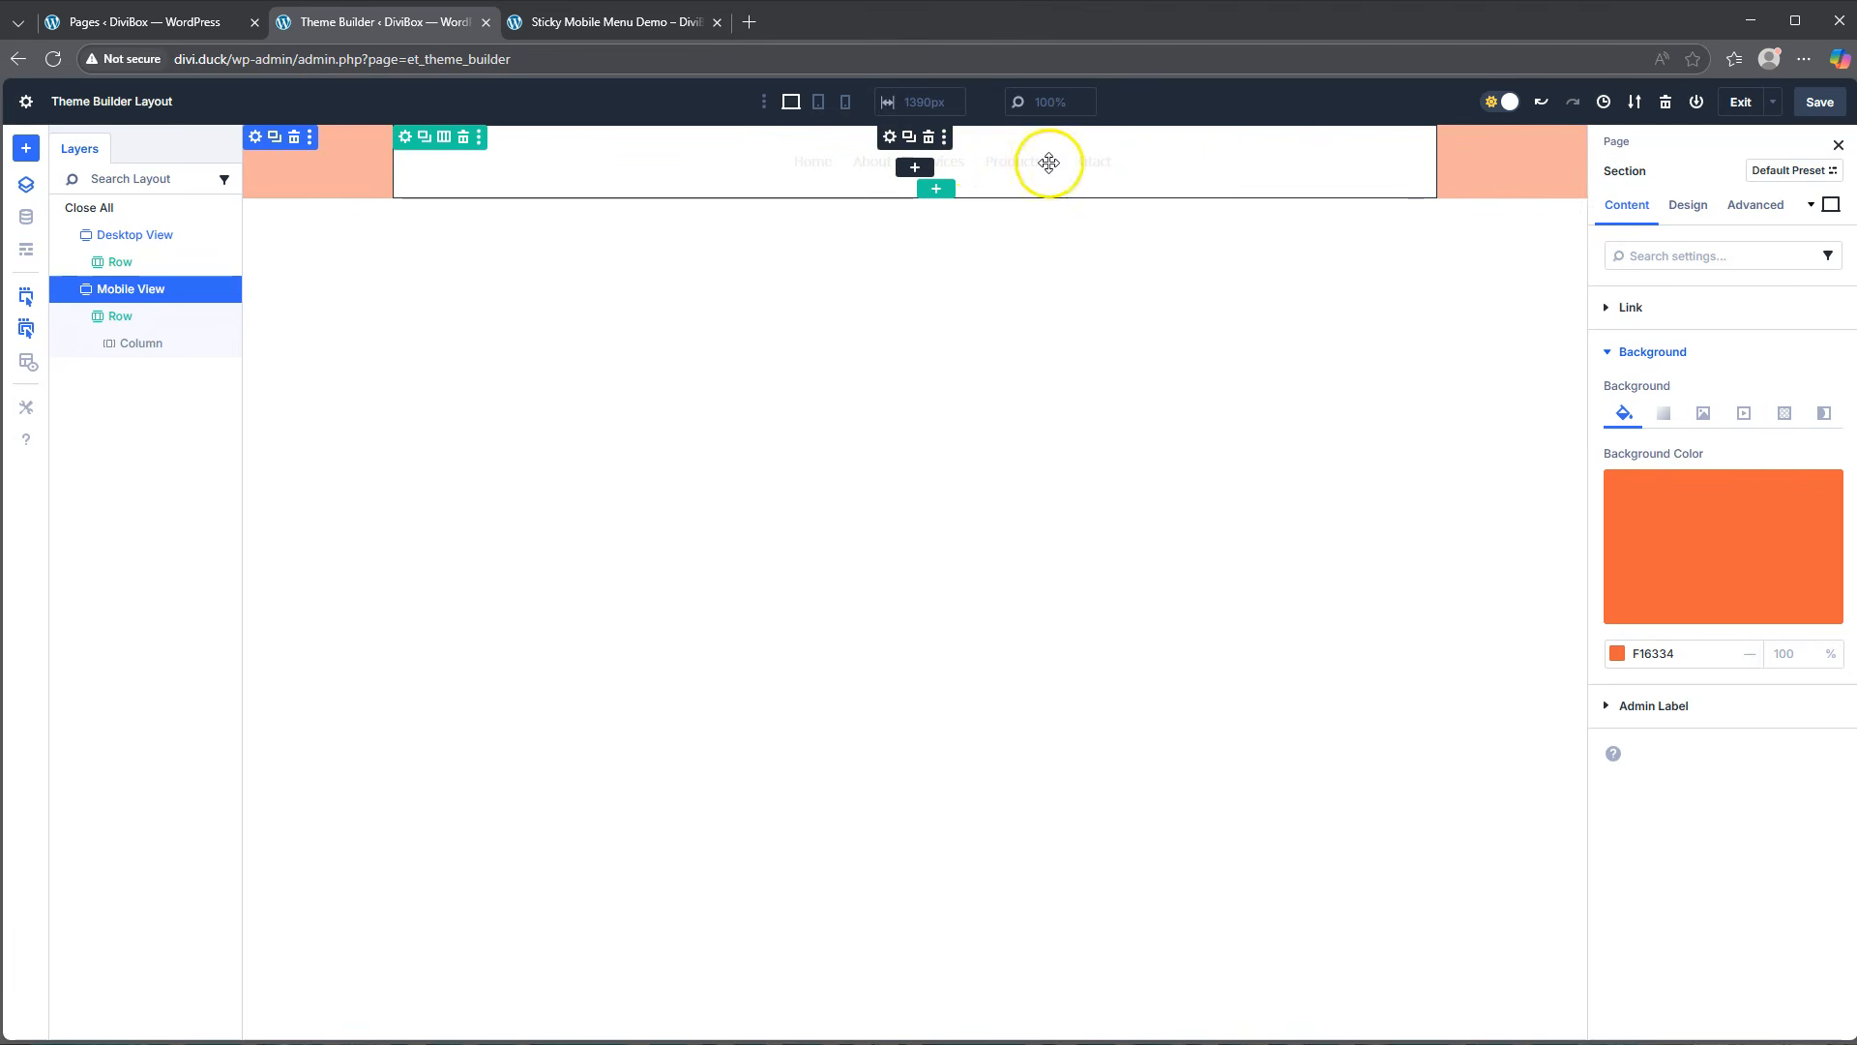
Set the Desktop View menu module's background color to F16334, leaving its opacity at 0%.
{"action": "left_click", "coordinate": [890, 137]}
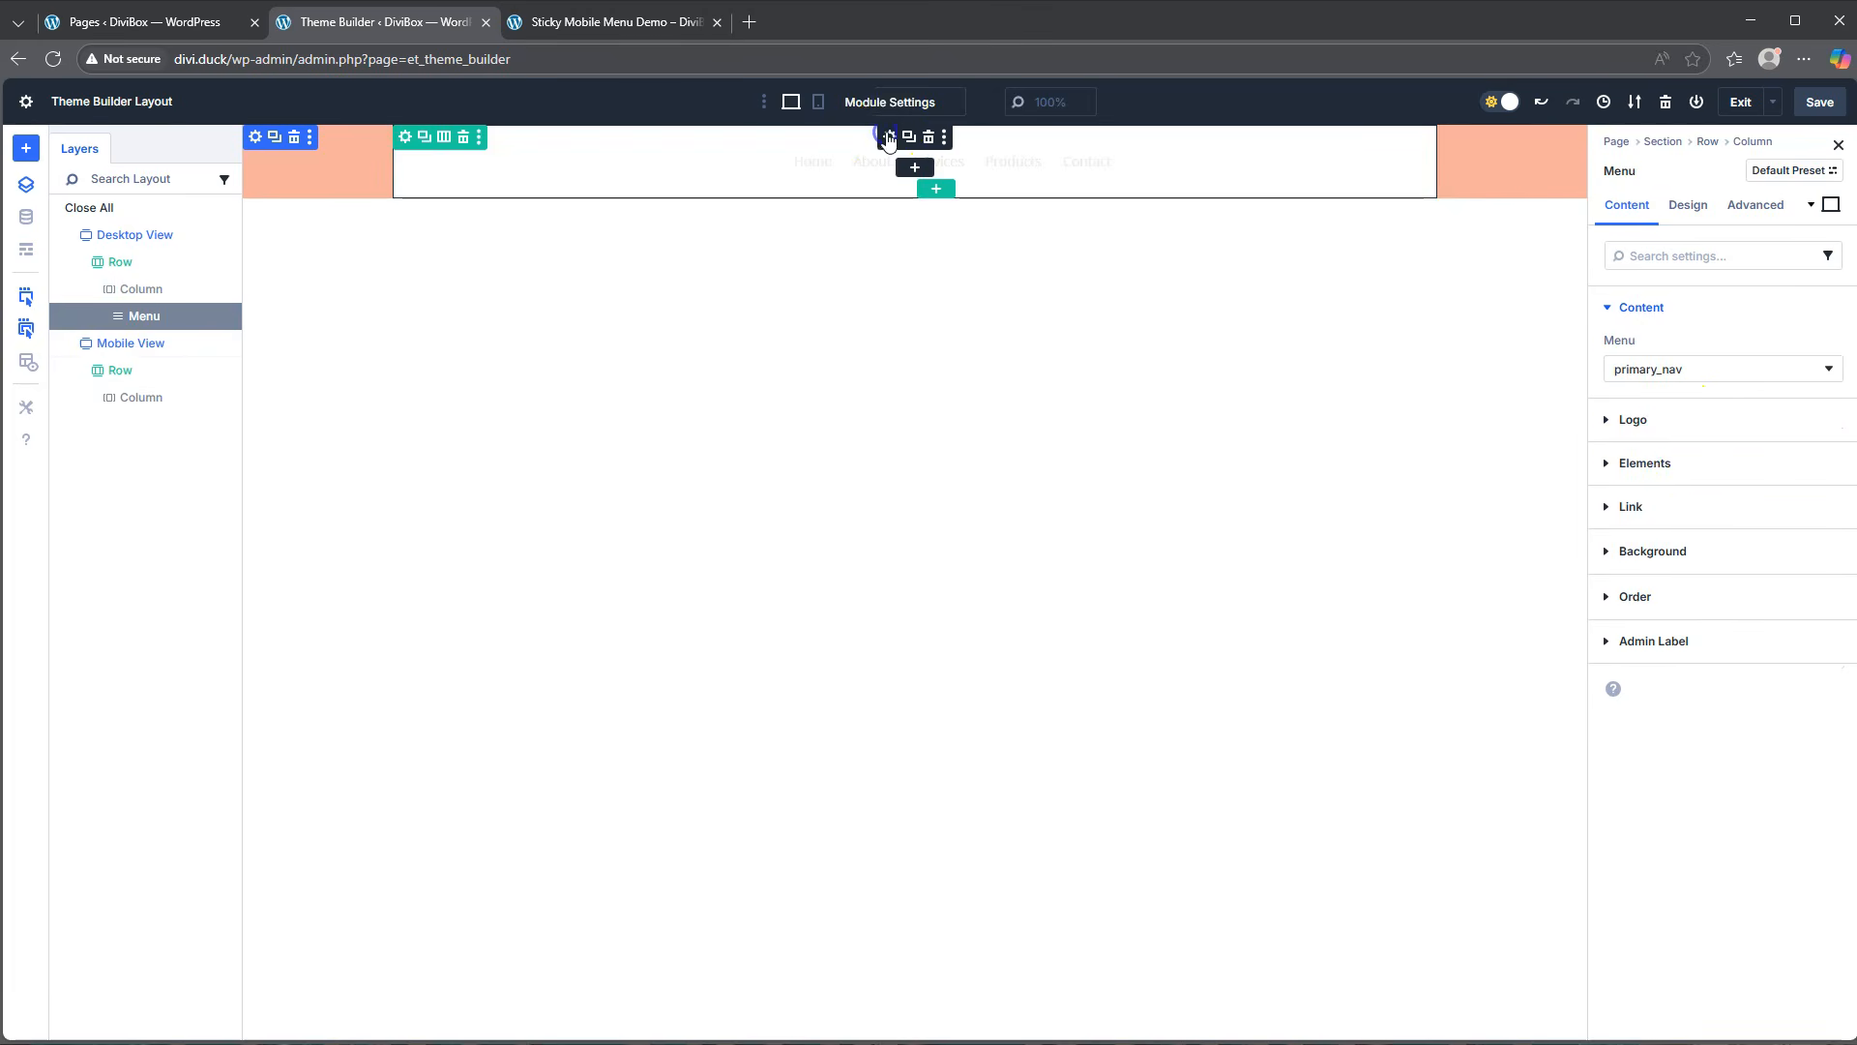
{"action": "left_click", "coordinate": [1681, 559]}
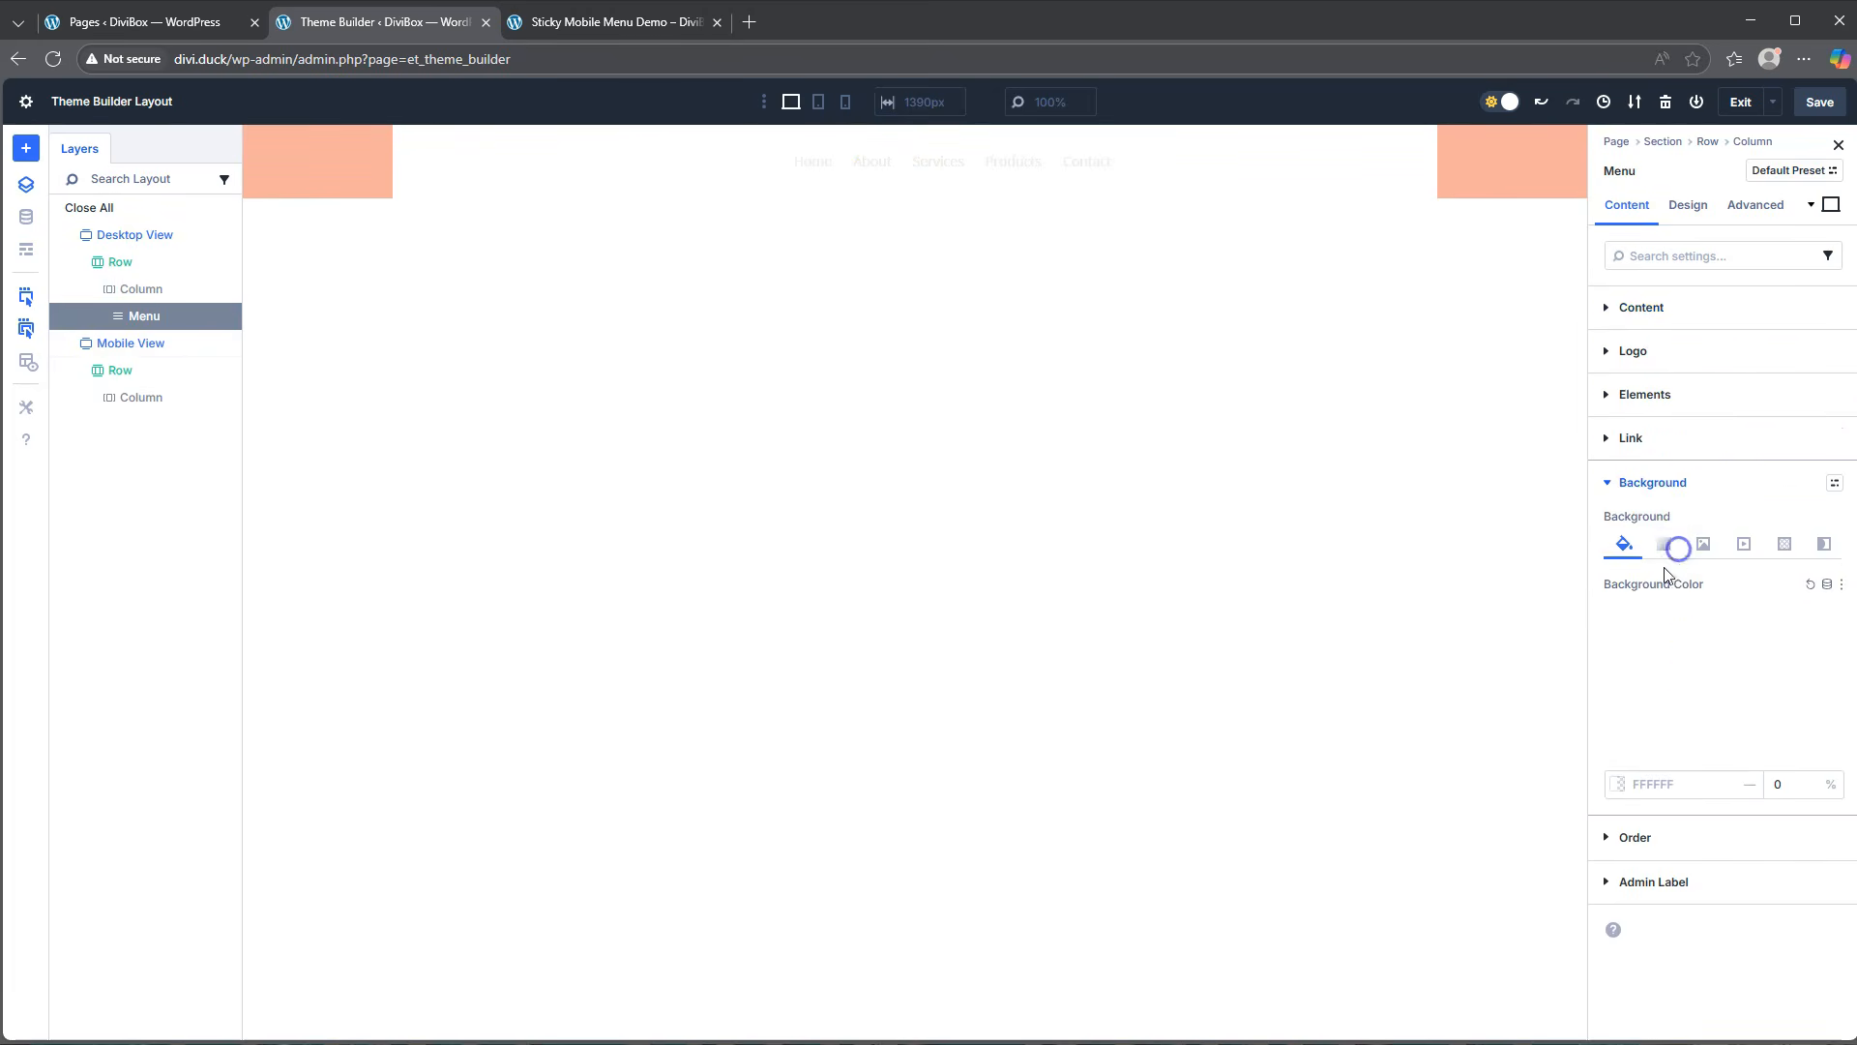
{"action": "left_click", "coordinate": [1702, 660]}
{"action": "left_click", "coordinate": [1427, 699]}
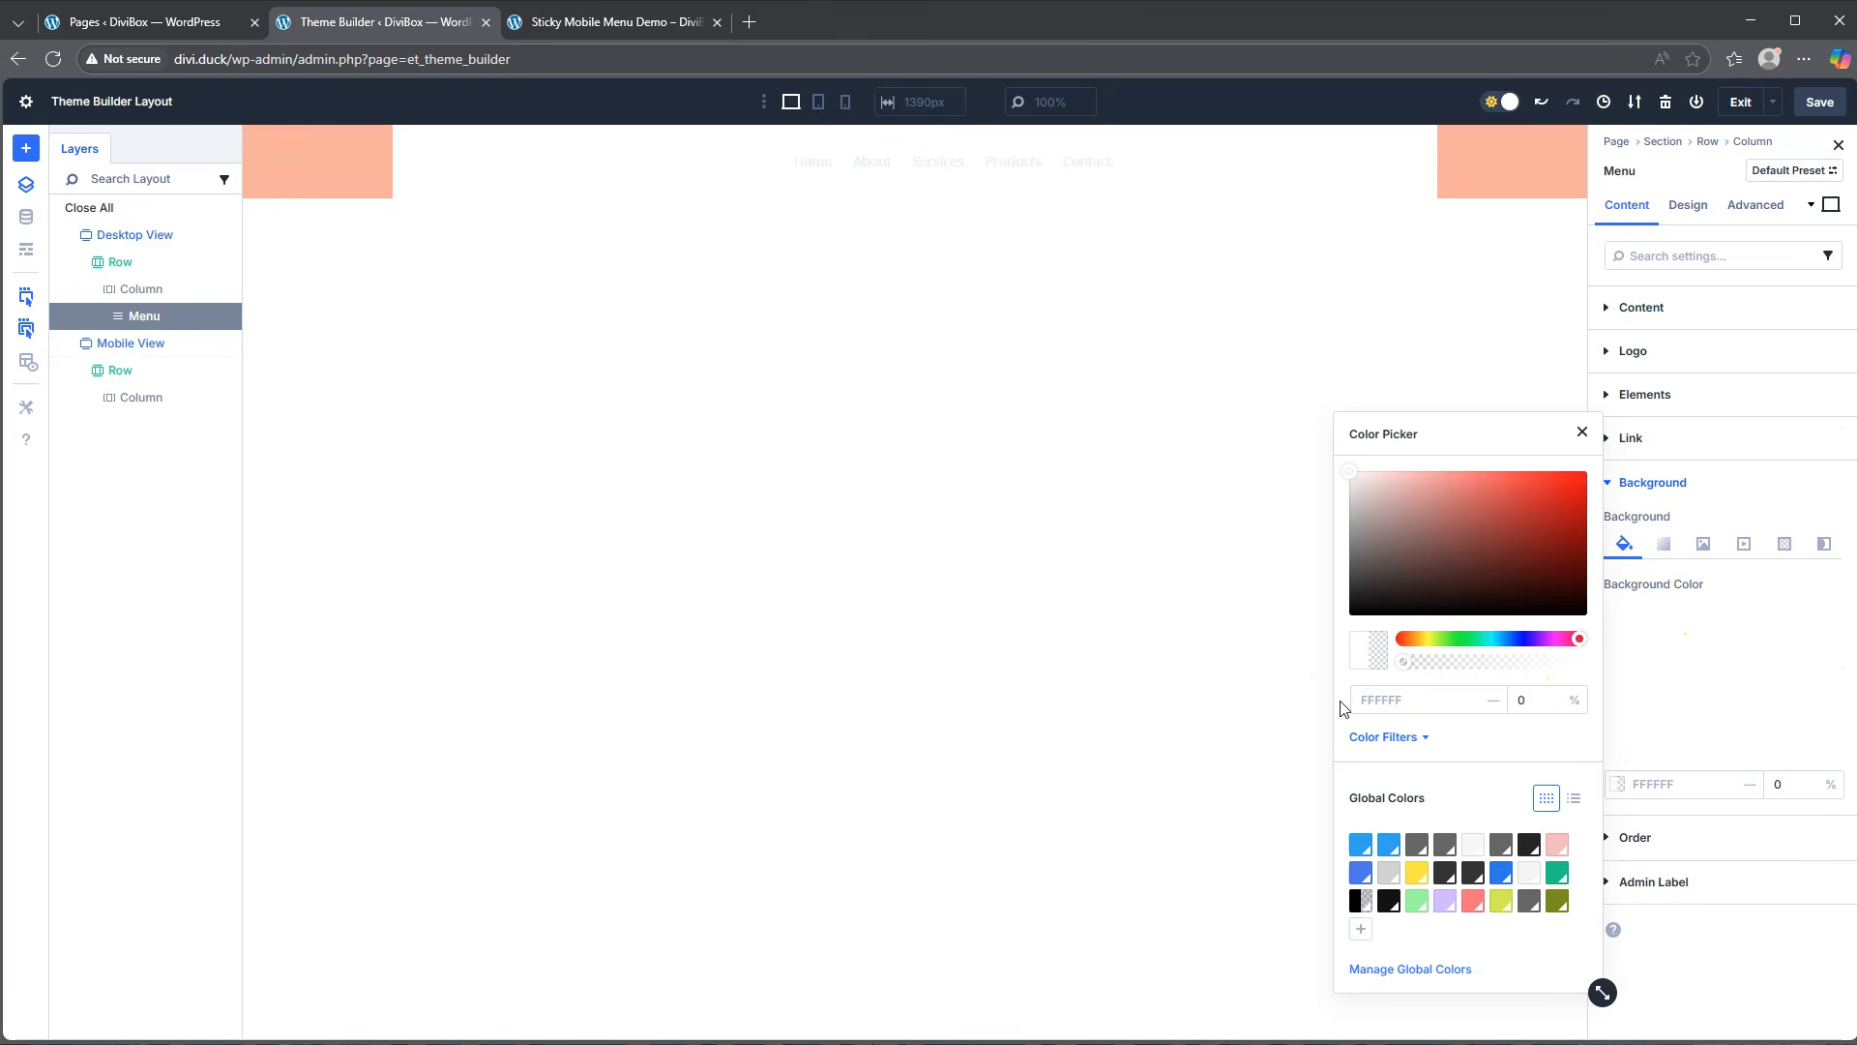
{"action": "type", "text": "f16334"}
{"action": "left_click", "coordinate": [1472, 735]}
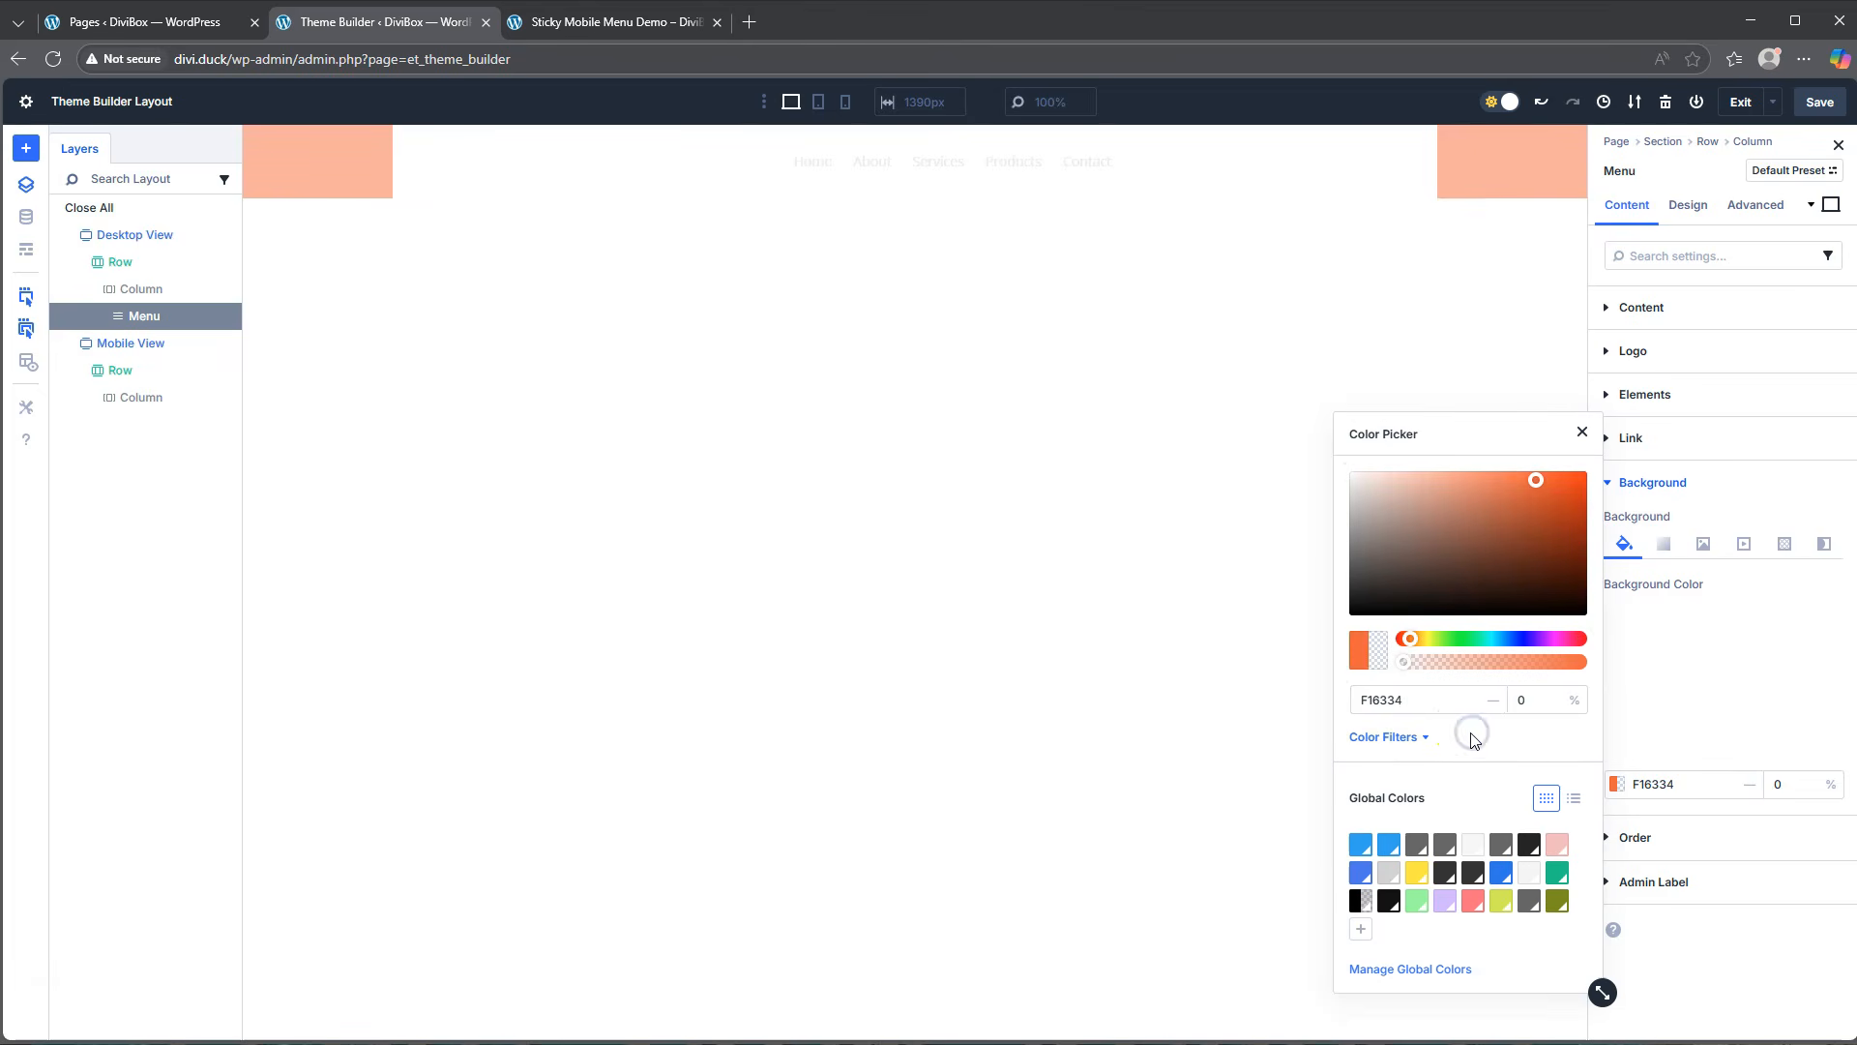
{"action": "left_click", "coordinate": [1362, 703]}
{"action": "left_click", "coordinate": [1500, 752]}
{"action": "left_click", "coordinate": [1721, 960]}
Try the Desktop View menu's background color at 100% opacity, and set it back to 0%.
{"action": "left_click", "coordinate": [1774, 793]}
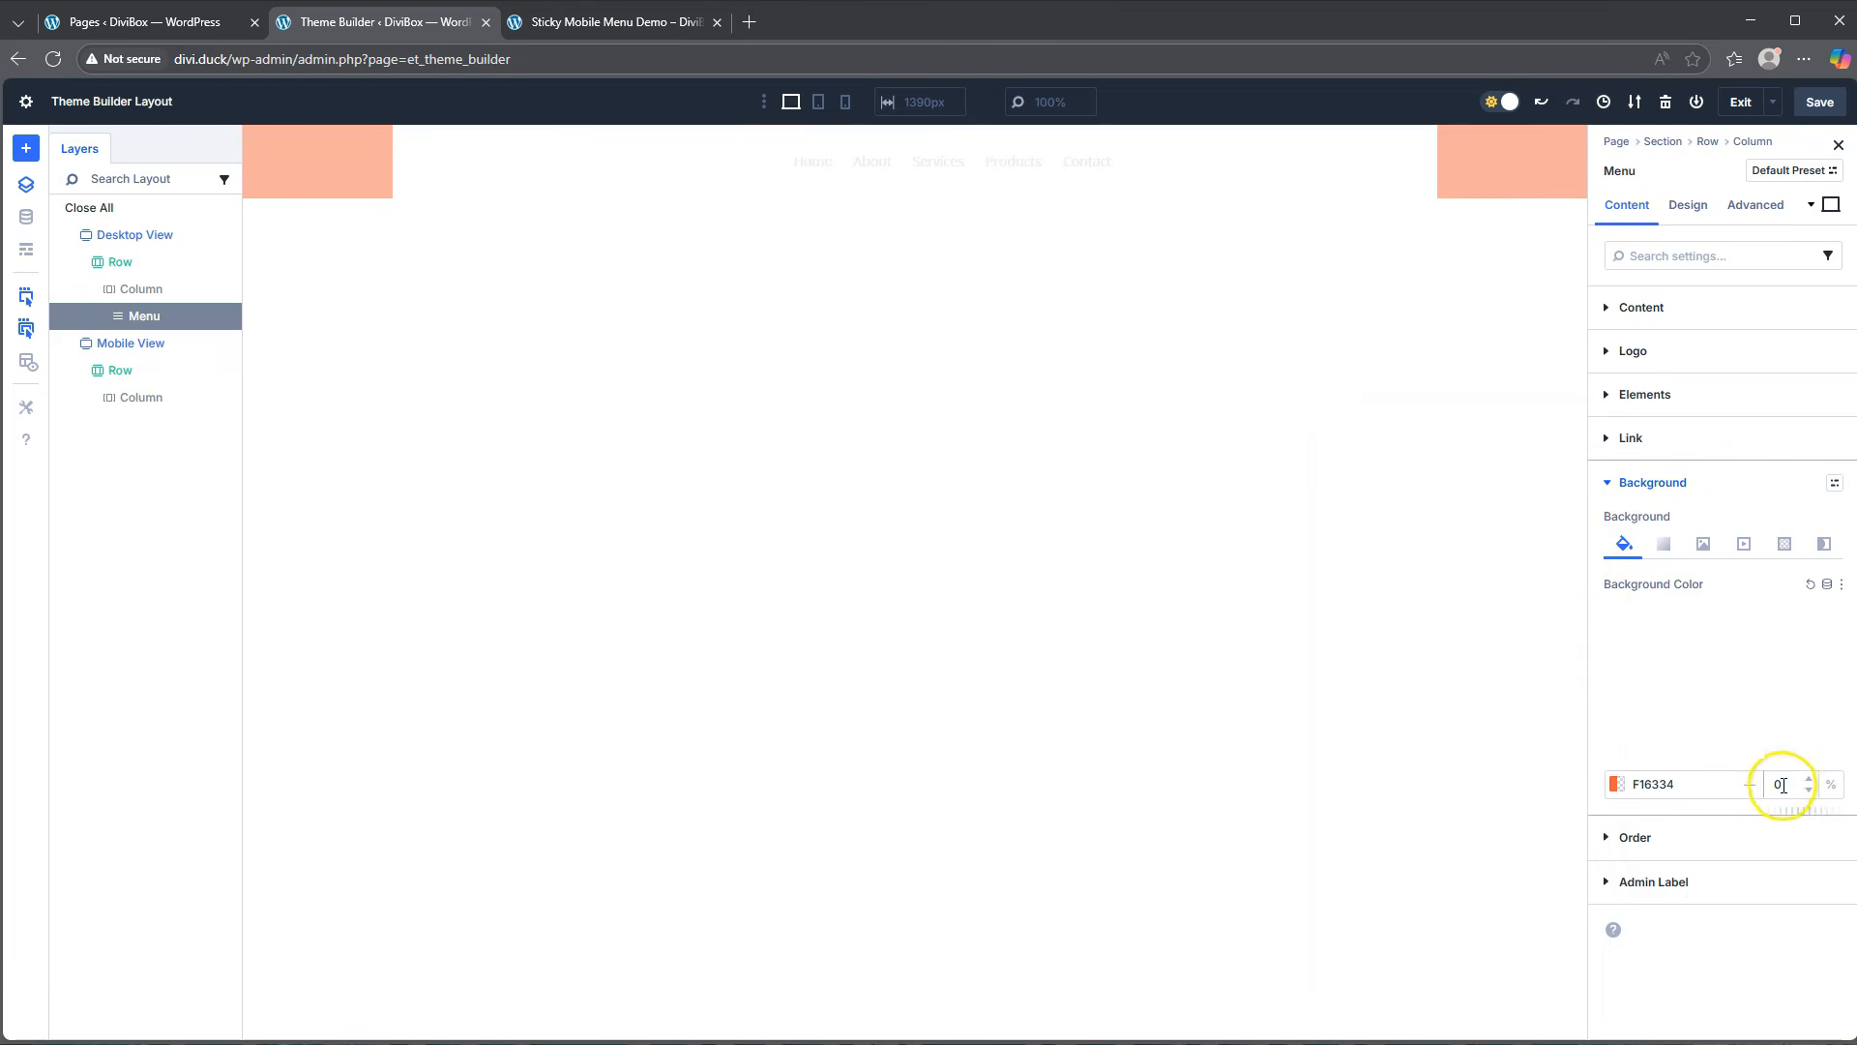
{"action": "left_click_drag", "start_coordinate": [1780, 814], "coordinate": [1826, 810]}
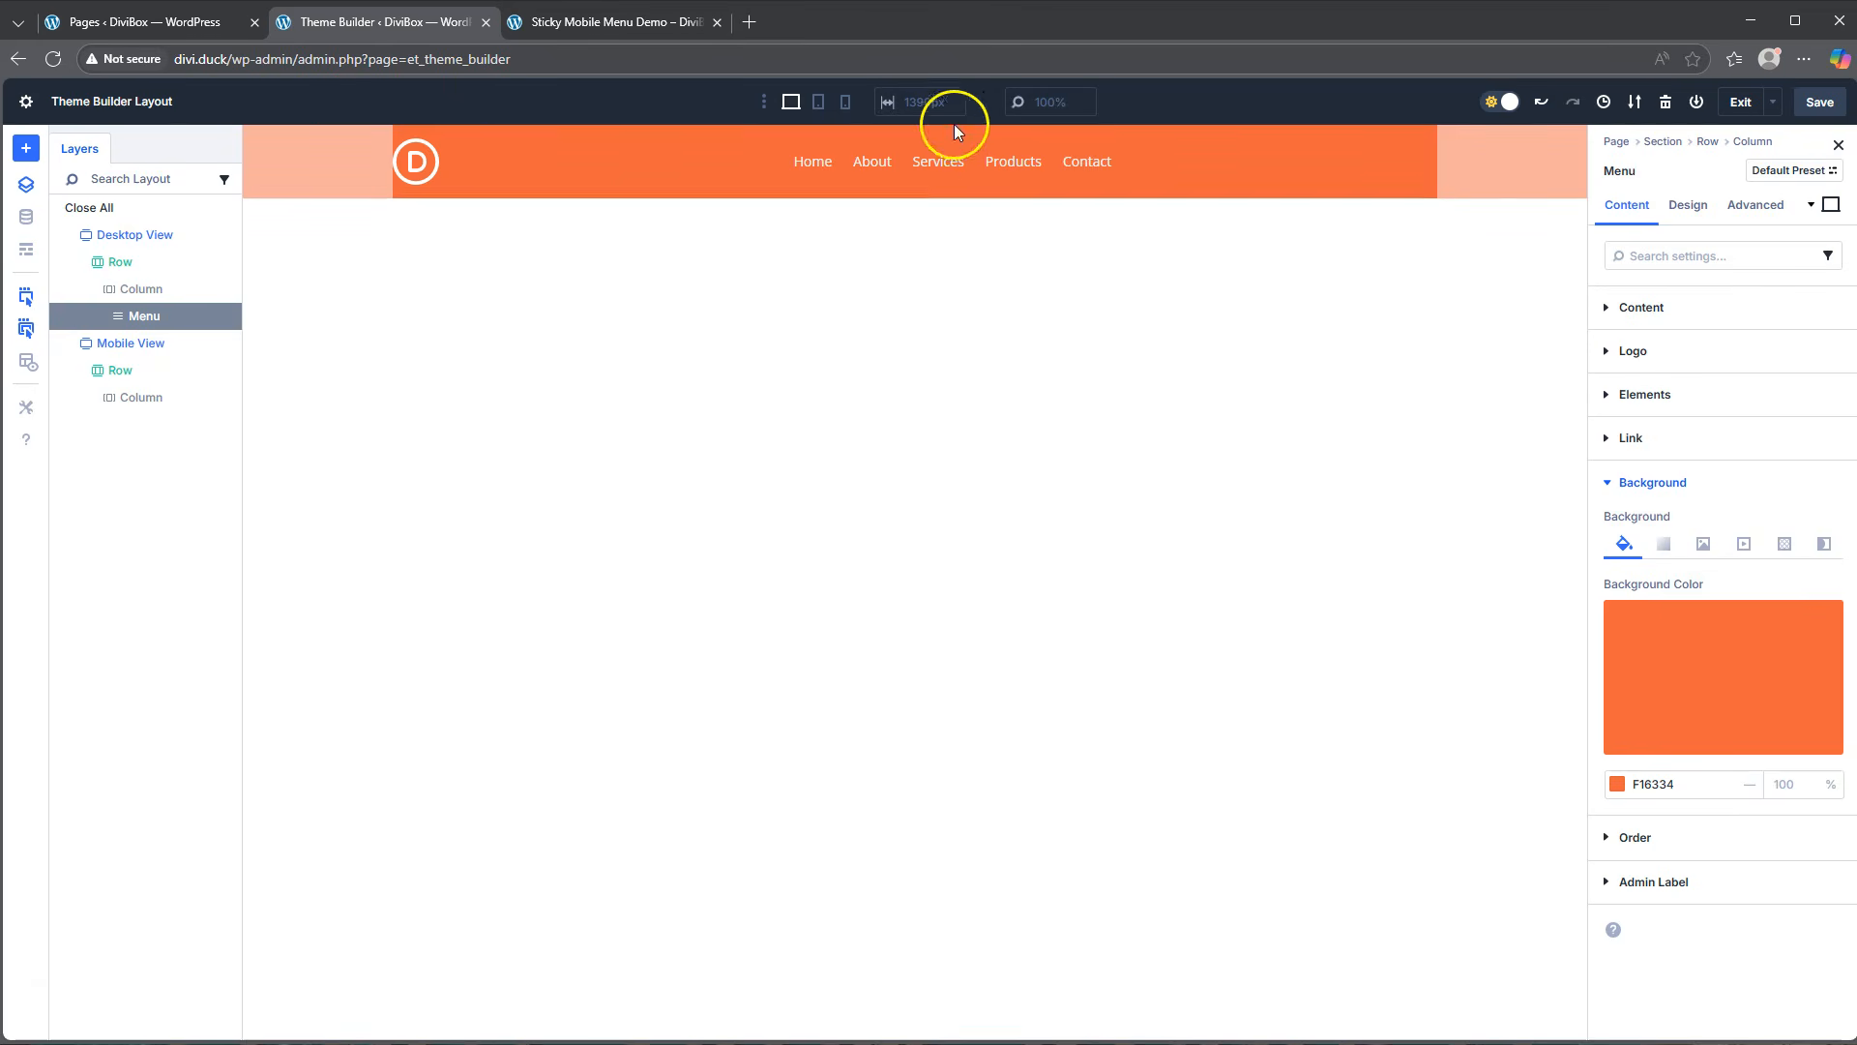
{"action": "left_click", "coordinate": [1782, 781]}
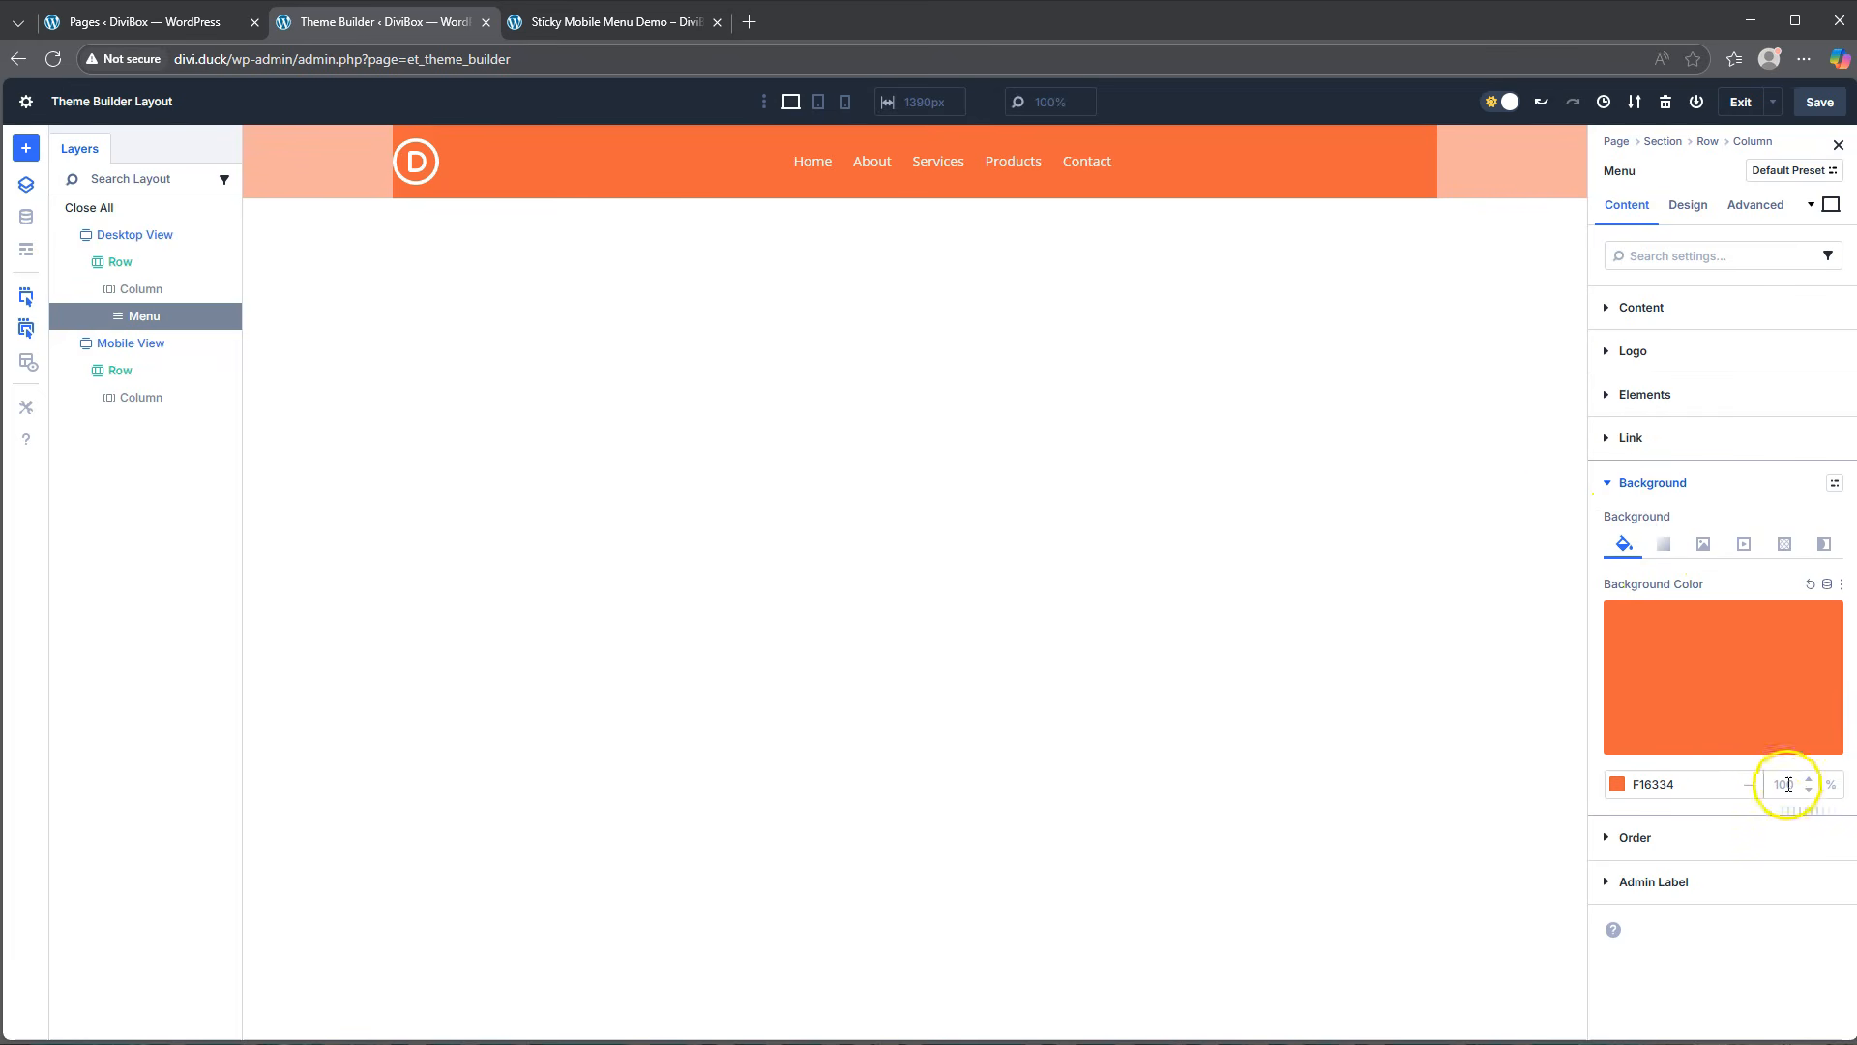
{"action": "left_click_drag", "start_coordinate": [1808, 804], "coordinate": [1684, 812]}
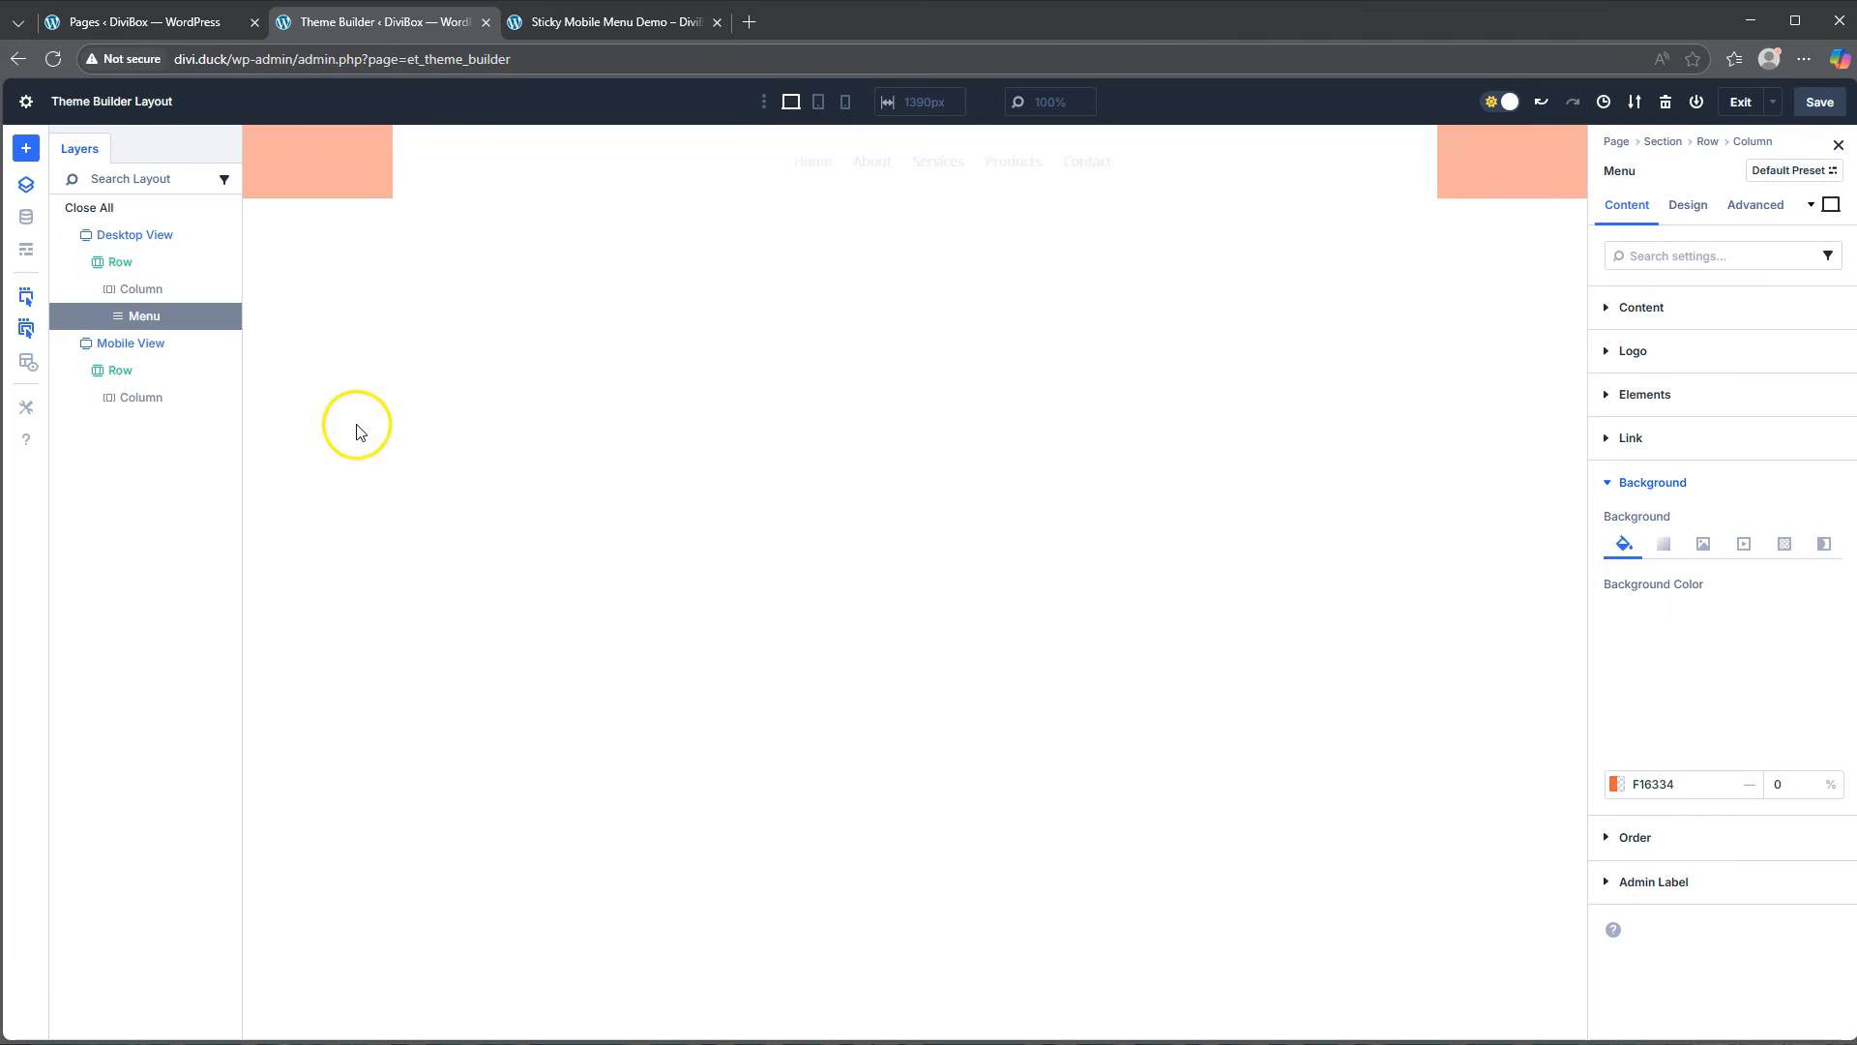
Set the background color of the Menu module inside the Mobile View section to F16334.
{"action": "left_click", "coordinate": [92, 398]}
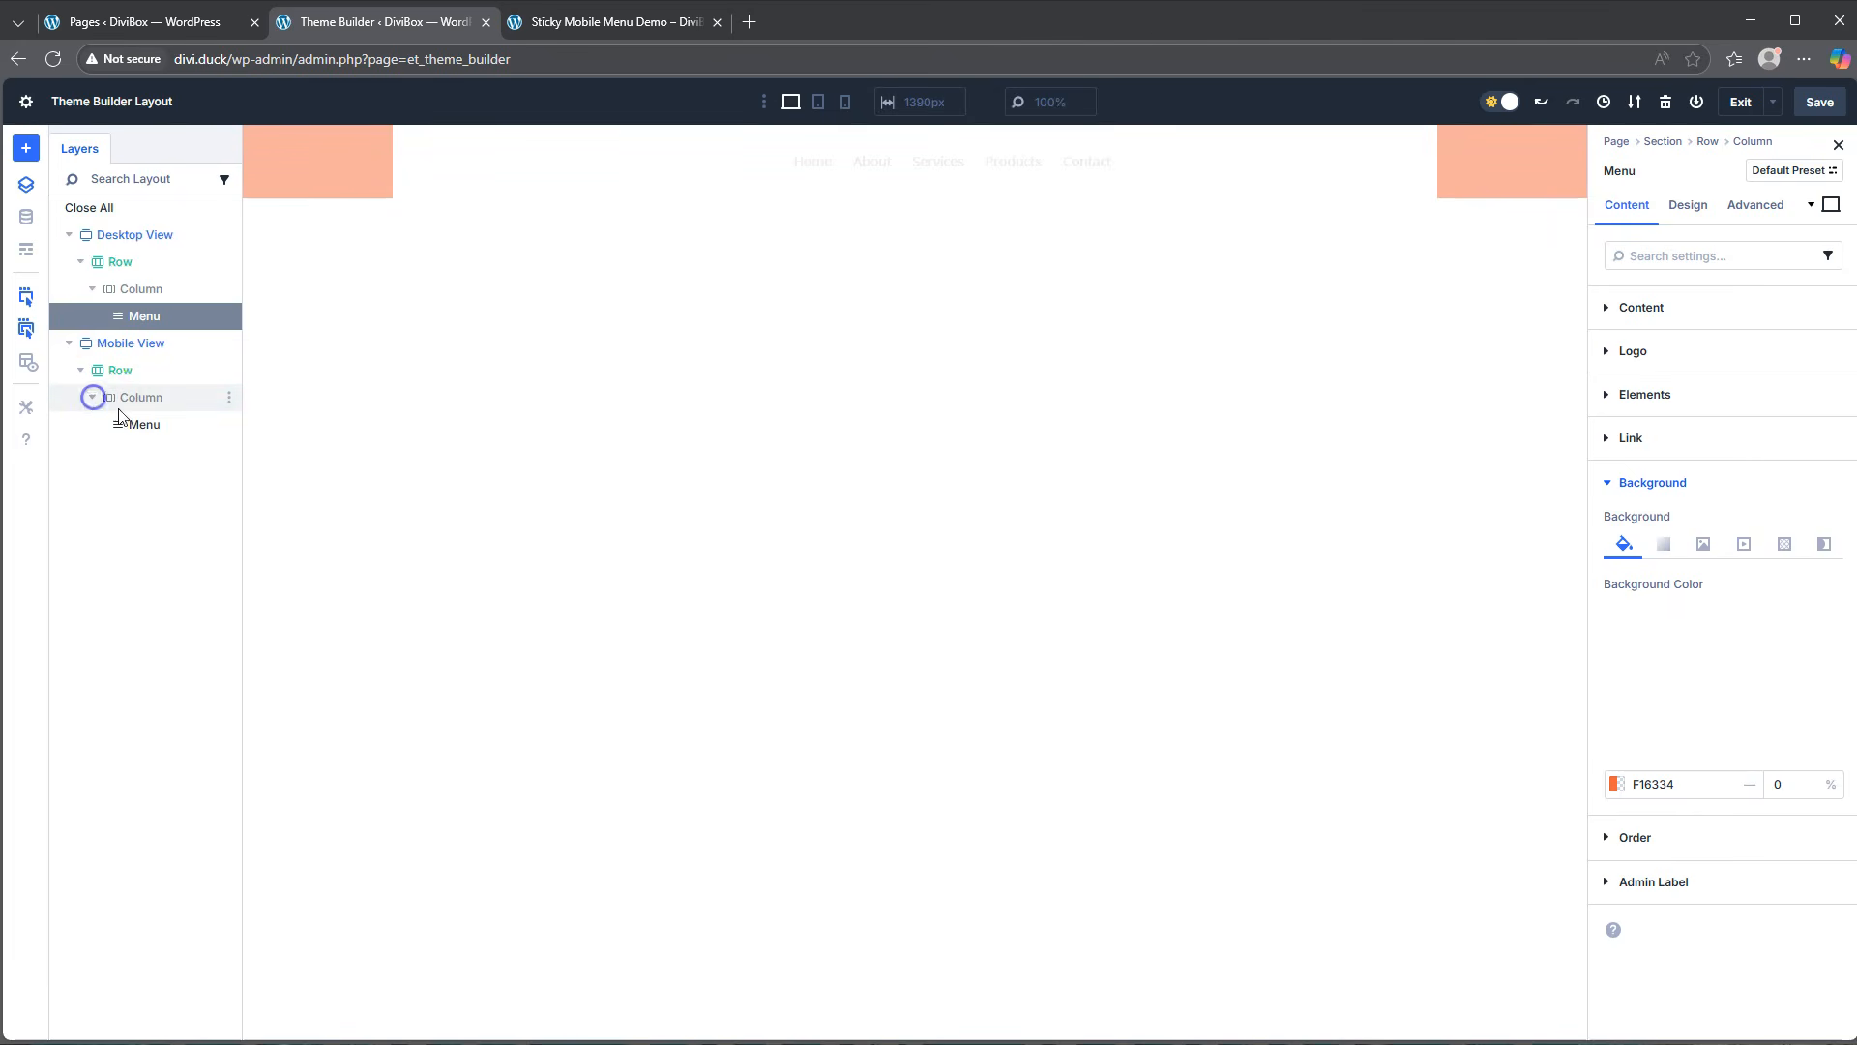
{"action": "left_click", "coordinate": [144, 424]}
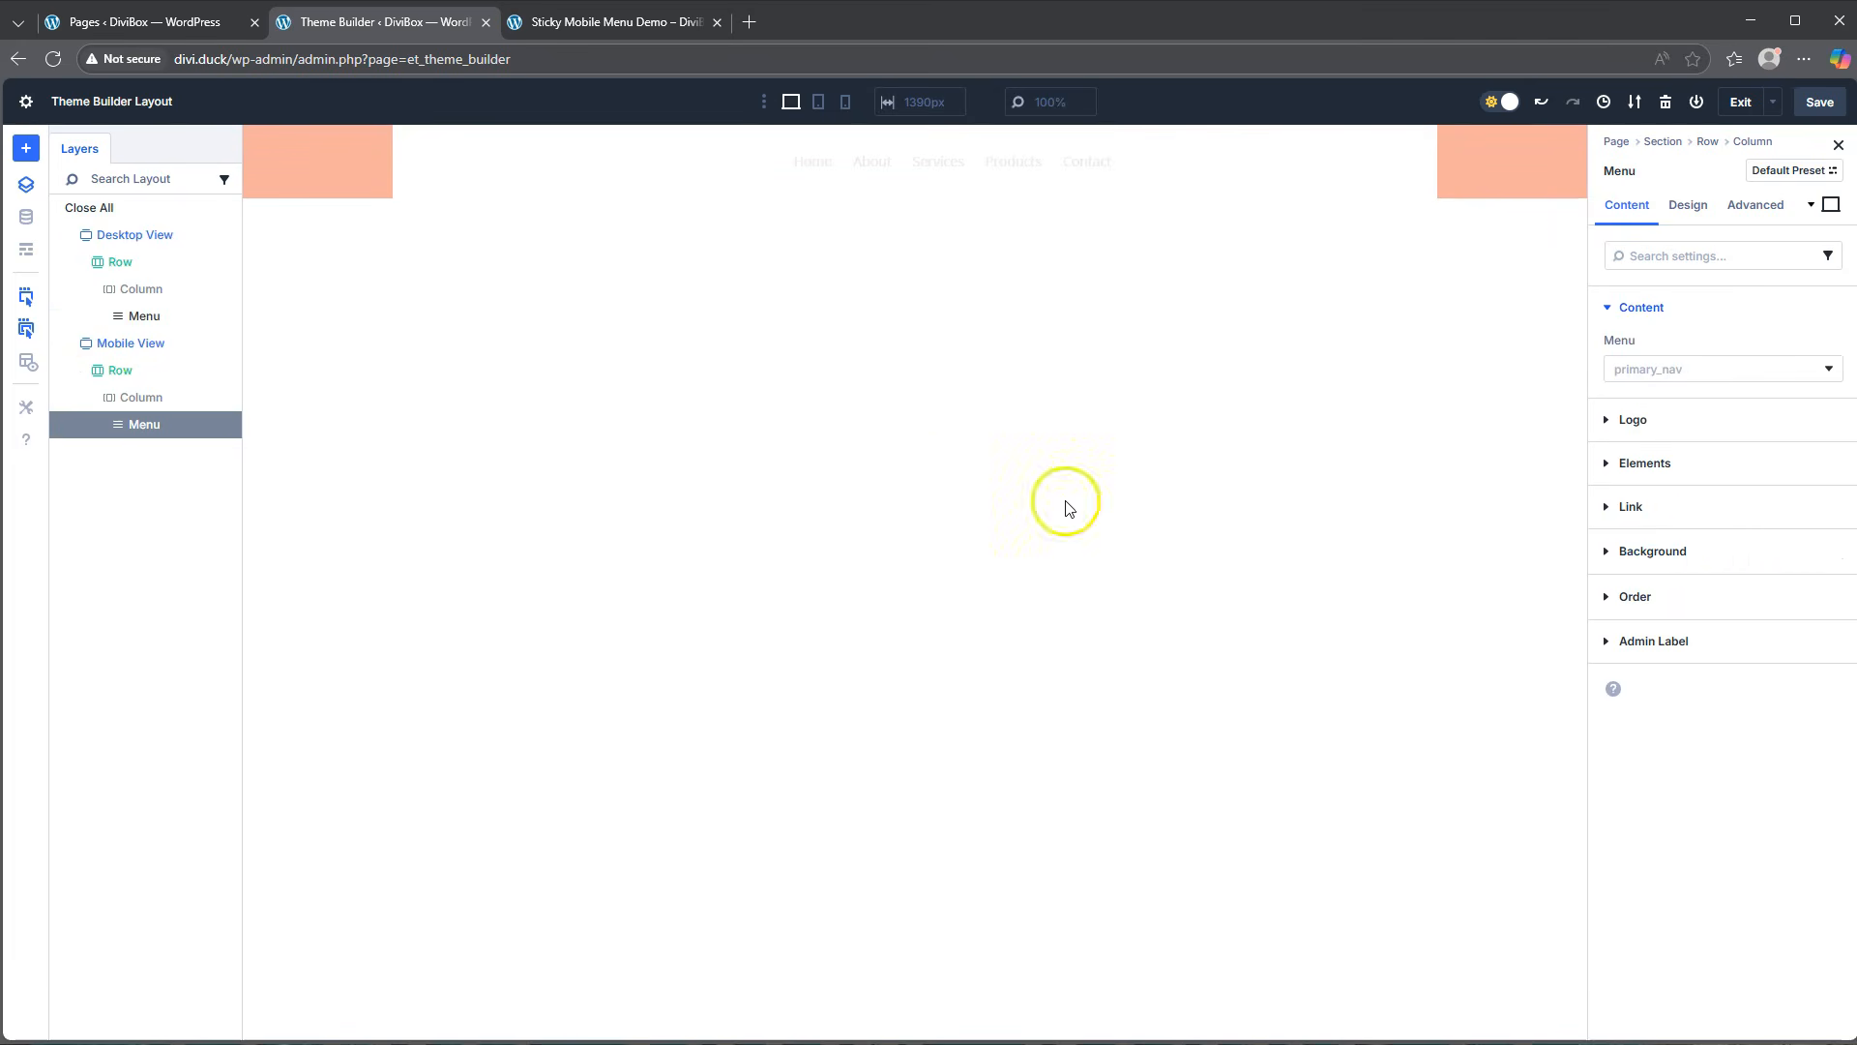
{"action": "left_click", "coordinate": [1687, 549]}
{"action": "left_click", "coordinate": [1707, 687]}
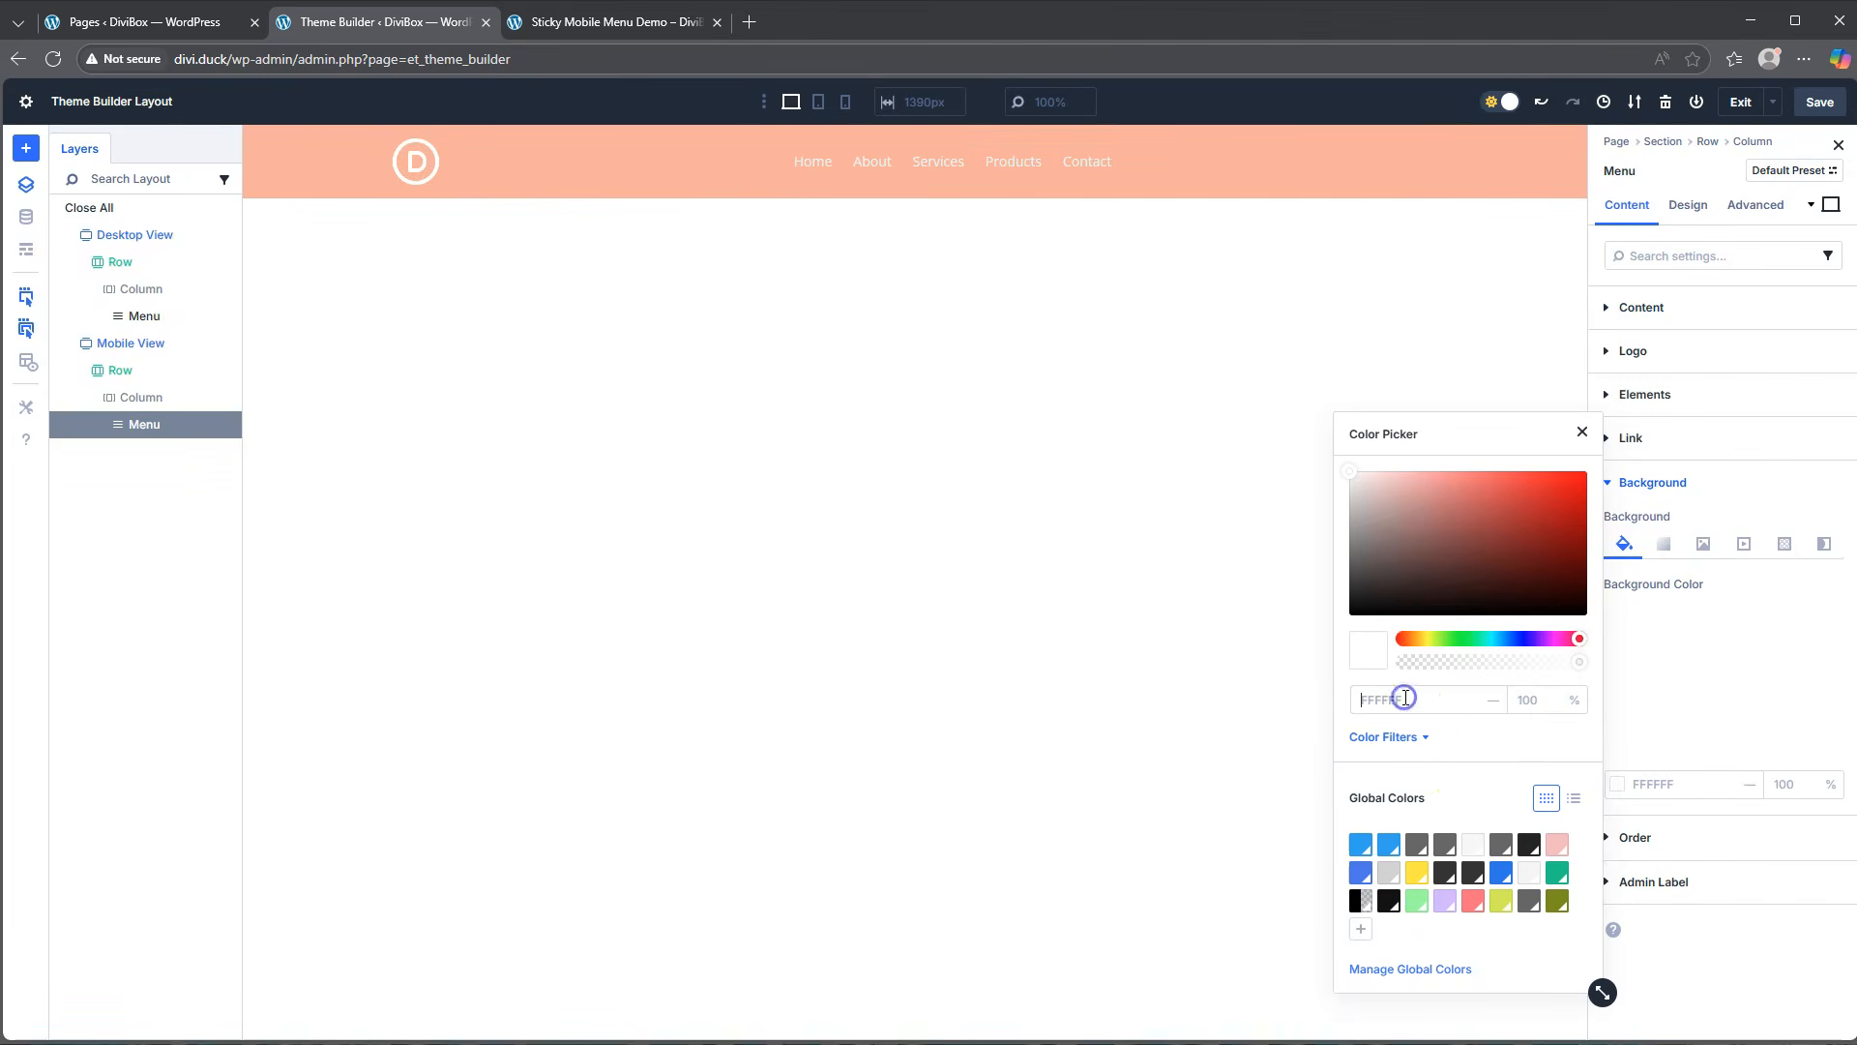
{"action": "left_click", "coordinate": [1446, 726]}
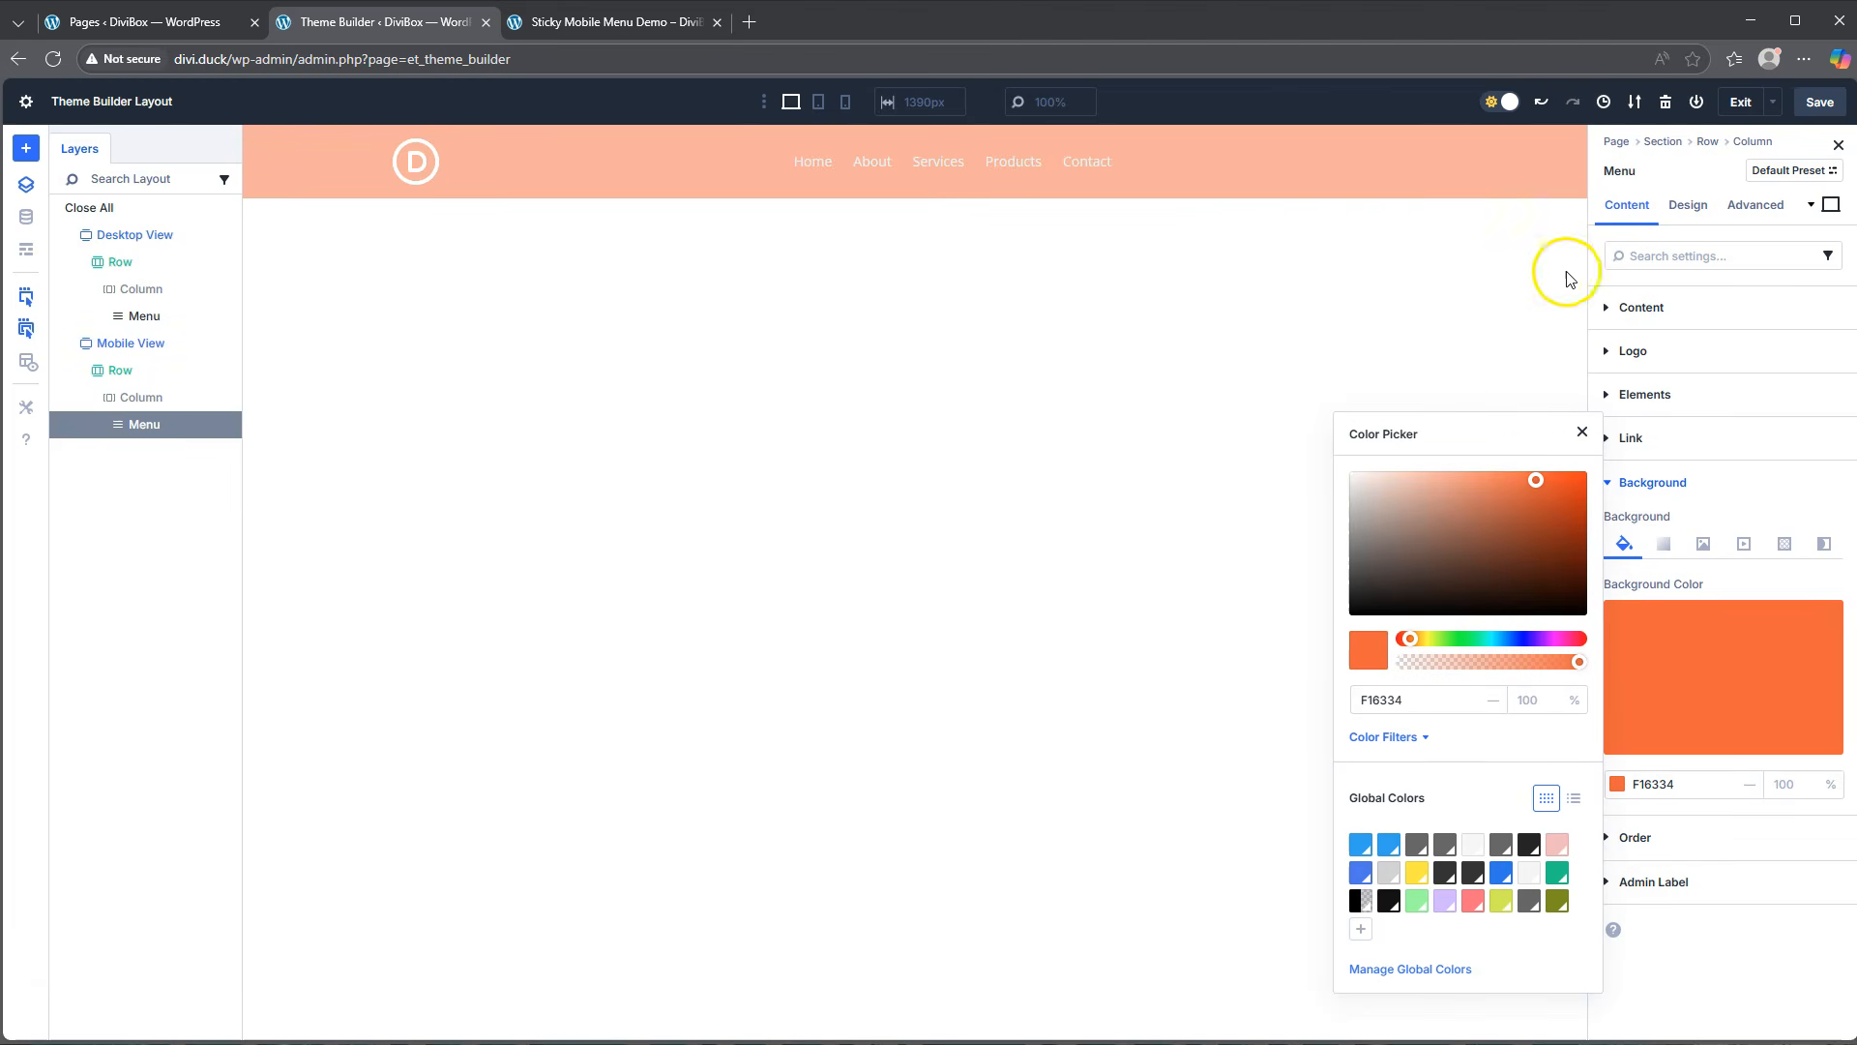
Save the Theme Builder layout and reload the Sticky Mobile Menu Demo page to check the mobile header.
{"action": "left_click", "coordinate": [1818, 105]}
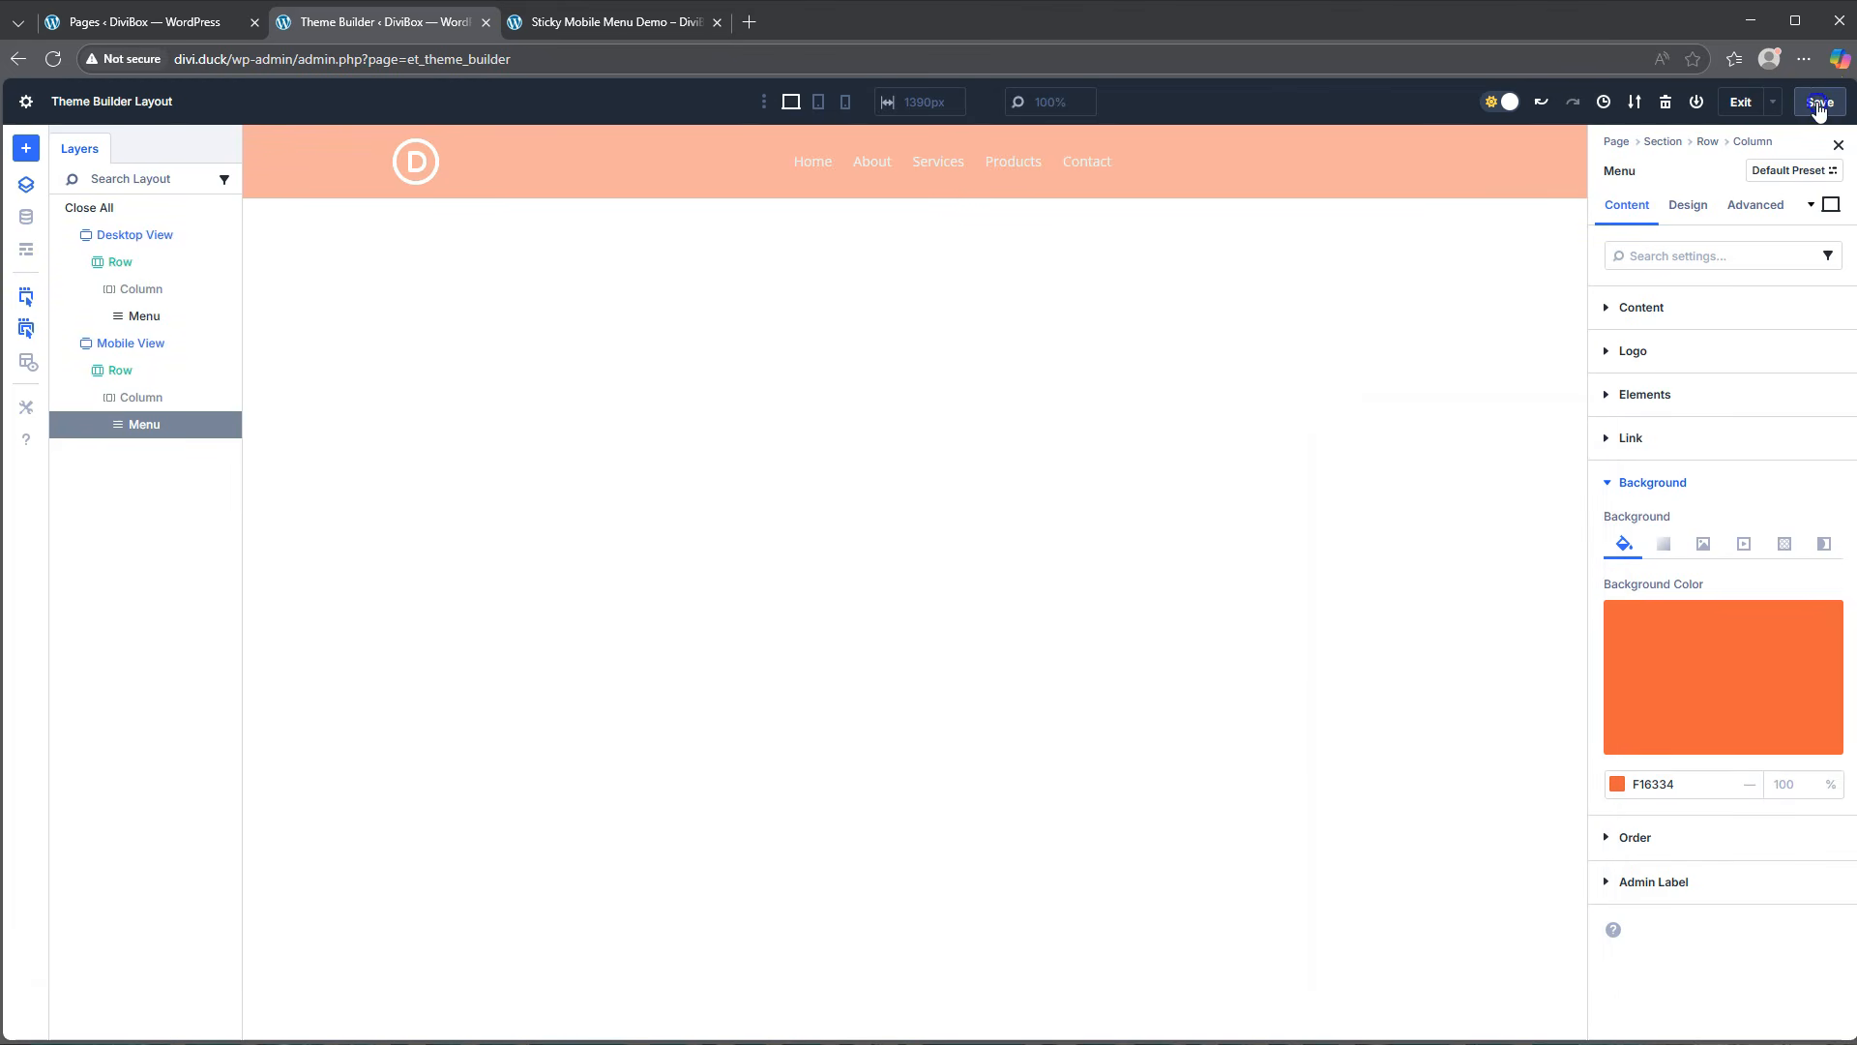
{"action": "left_click", "coordinate": [616, 24]}
{"action": "left_click", "coordinate": [53, 59]}
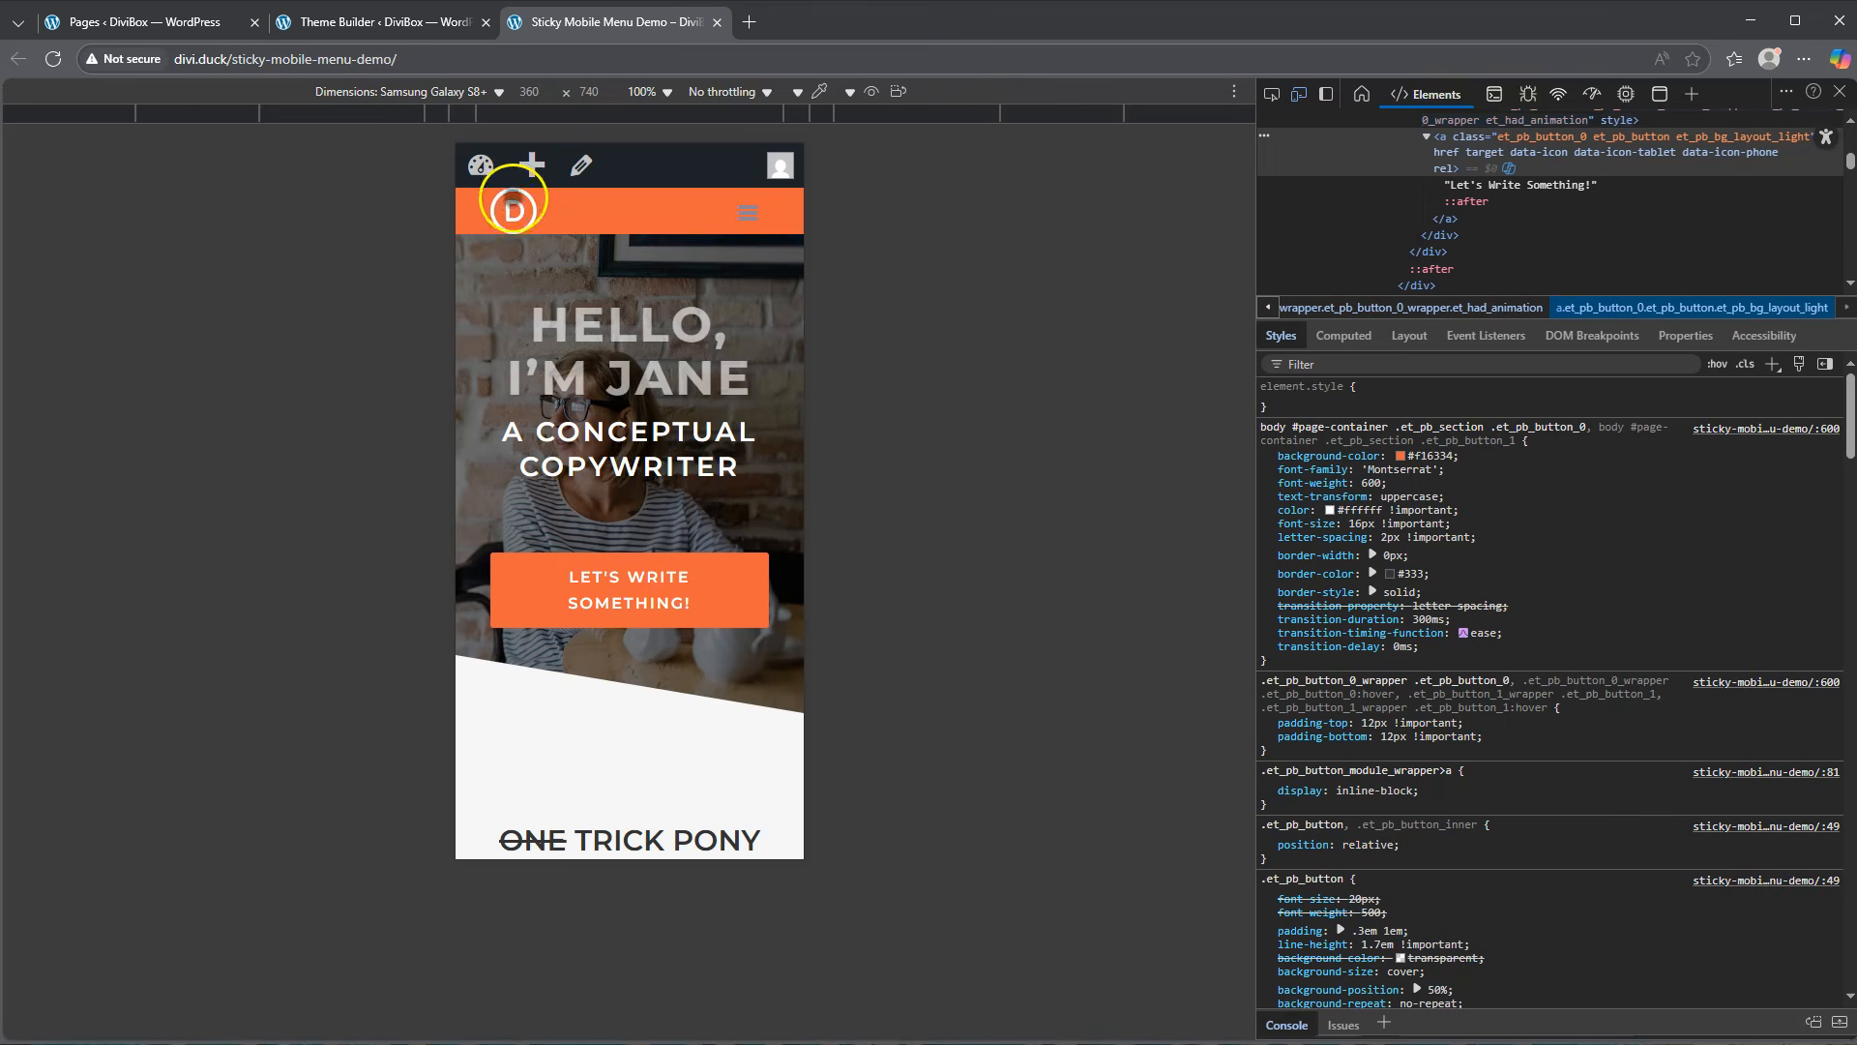
Back in the Theme Builder, set the Mobile View menu's linked top and bottom padding to 8 px.
{"action": "left_click", "coordinate": [360, 23]}
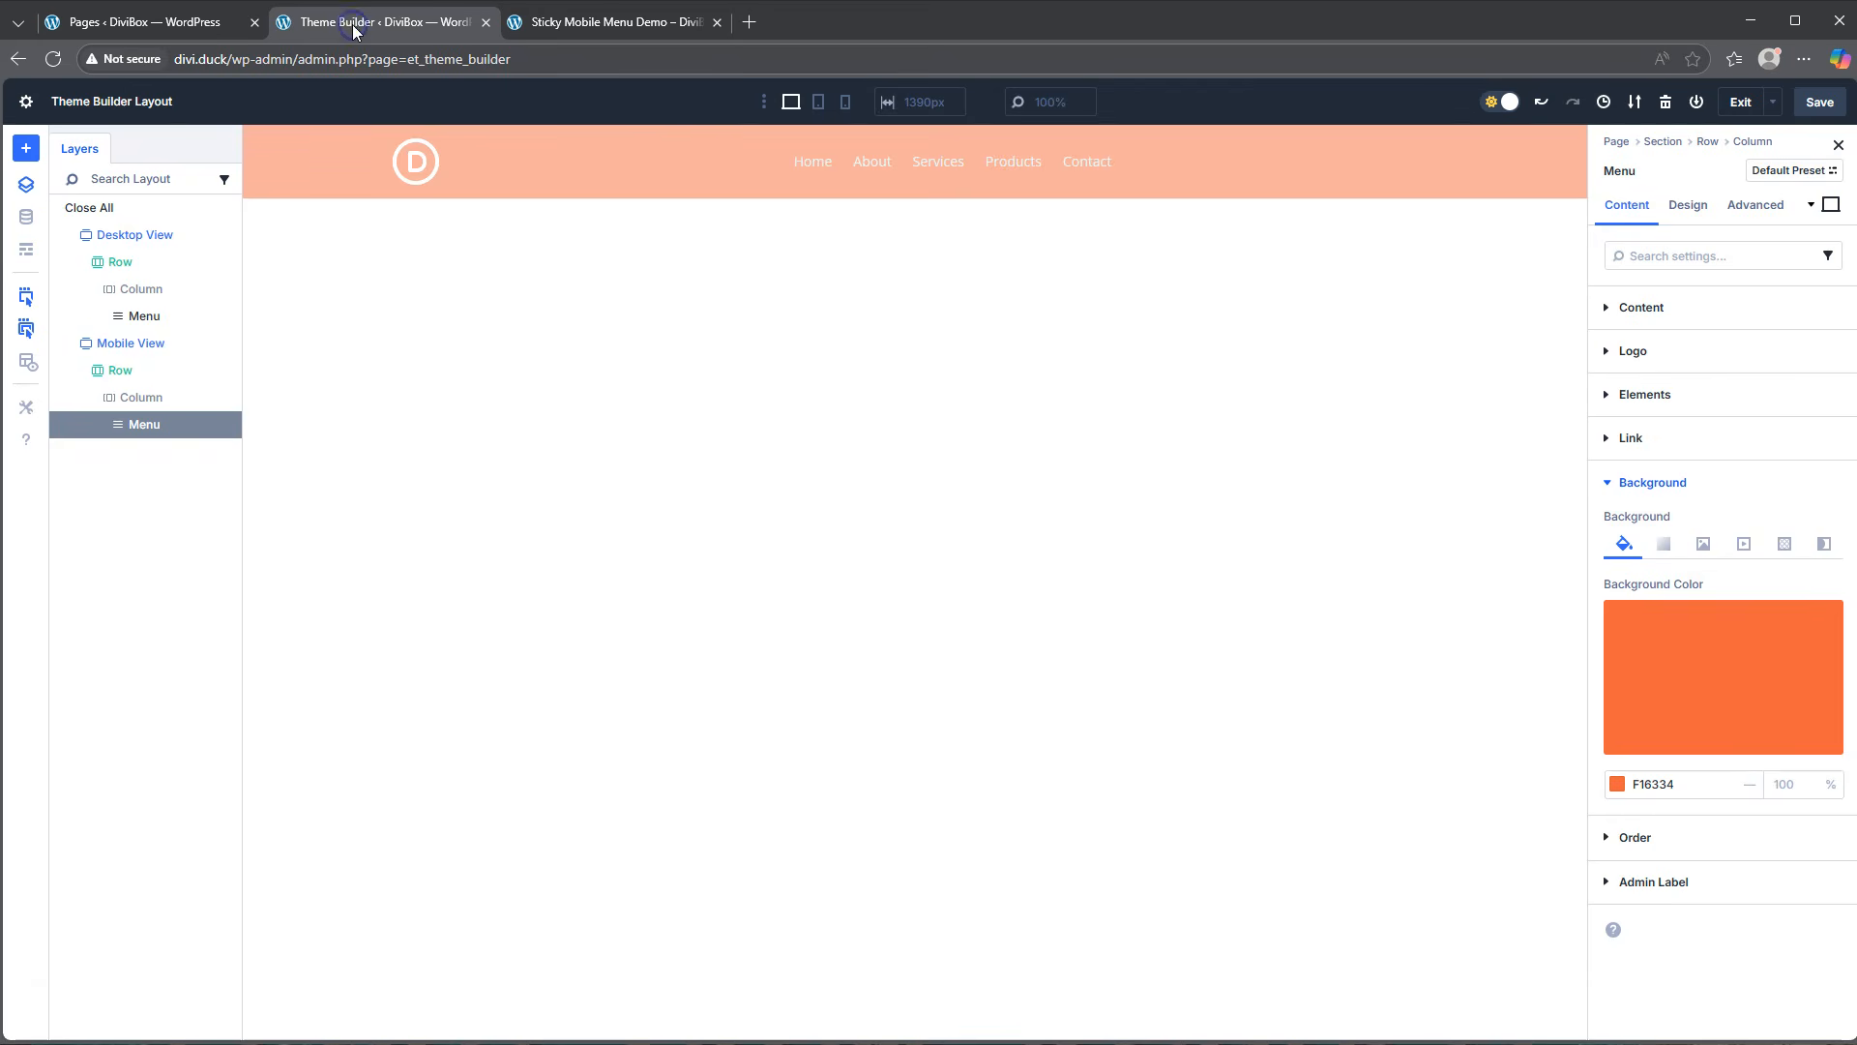
{"action": "left_click", "coordinate": [1705, 204]}
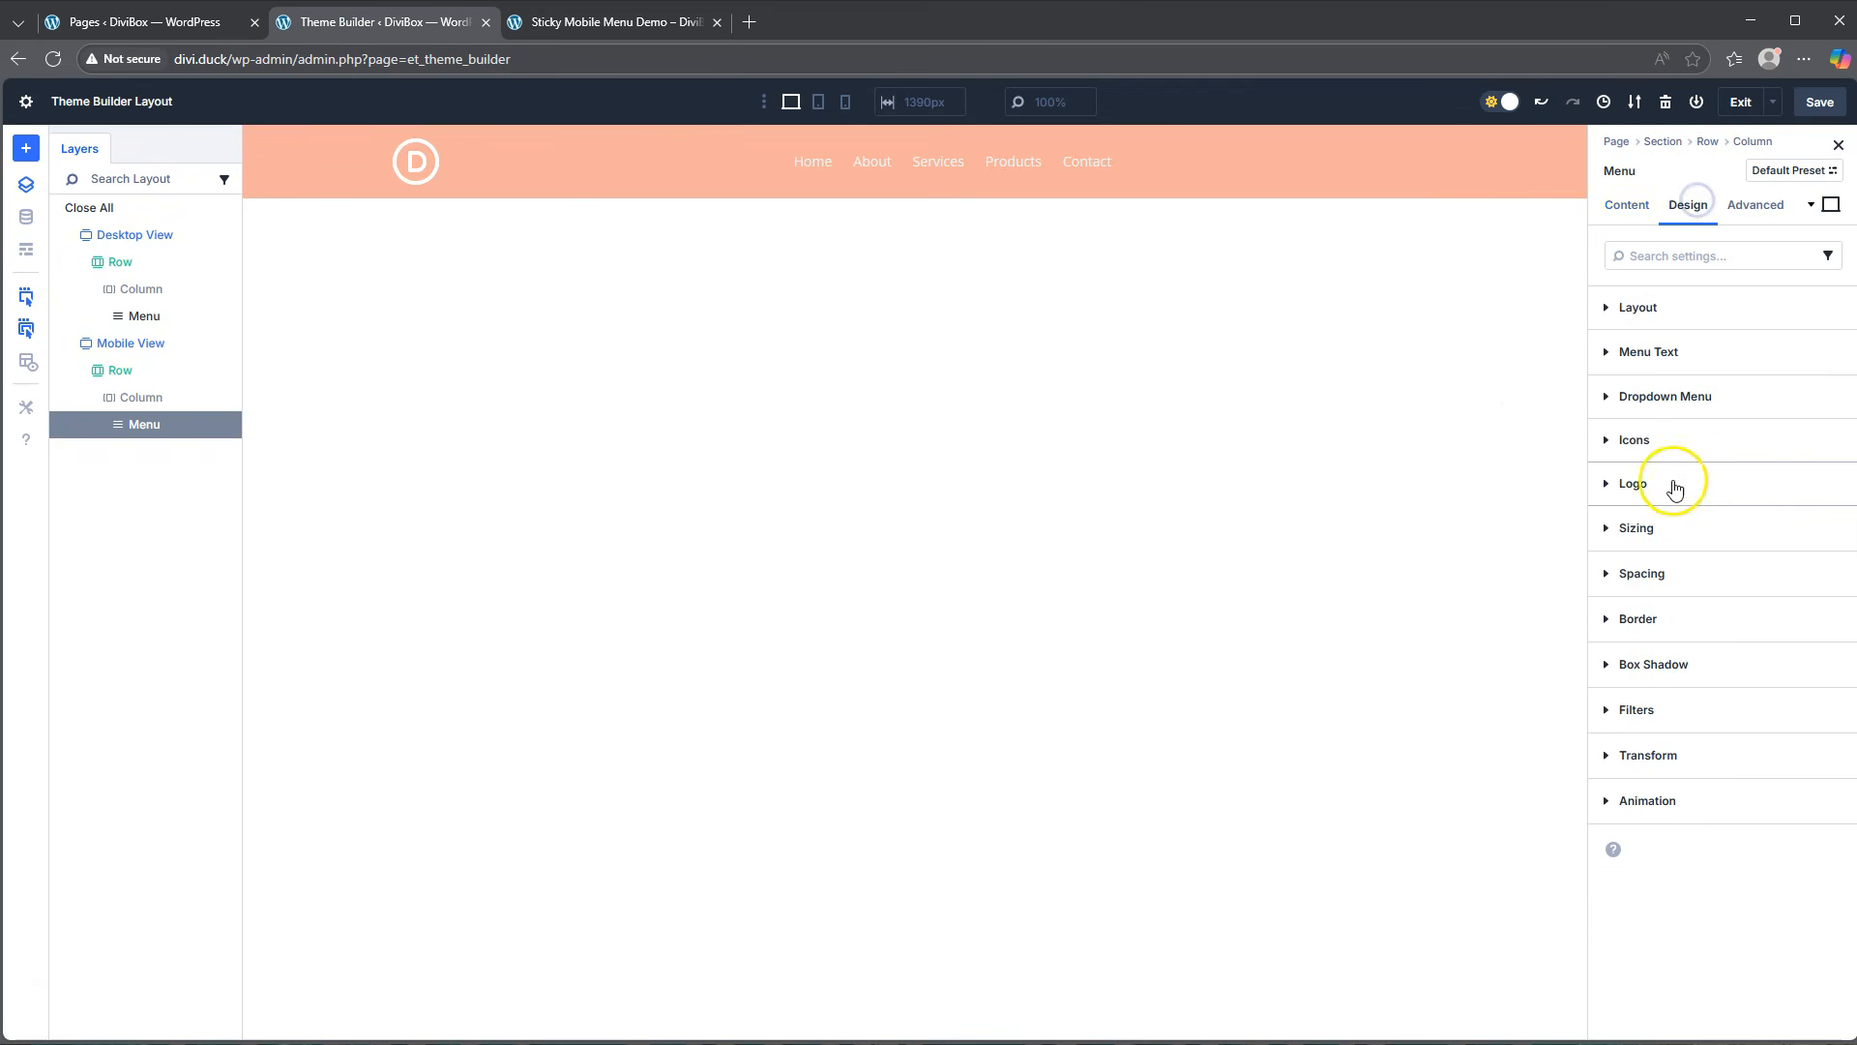
{"action": "left_click", "coordinate": [1655, 572]}
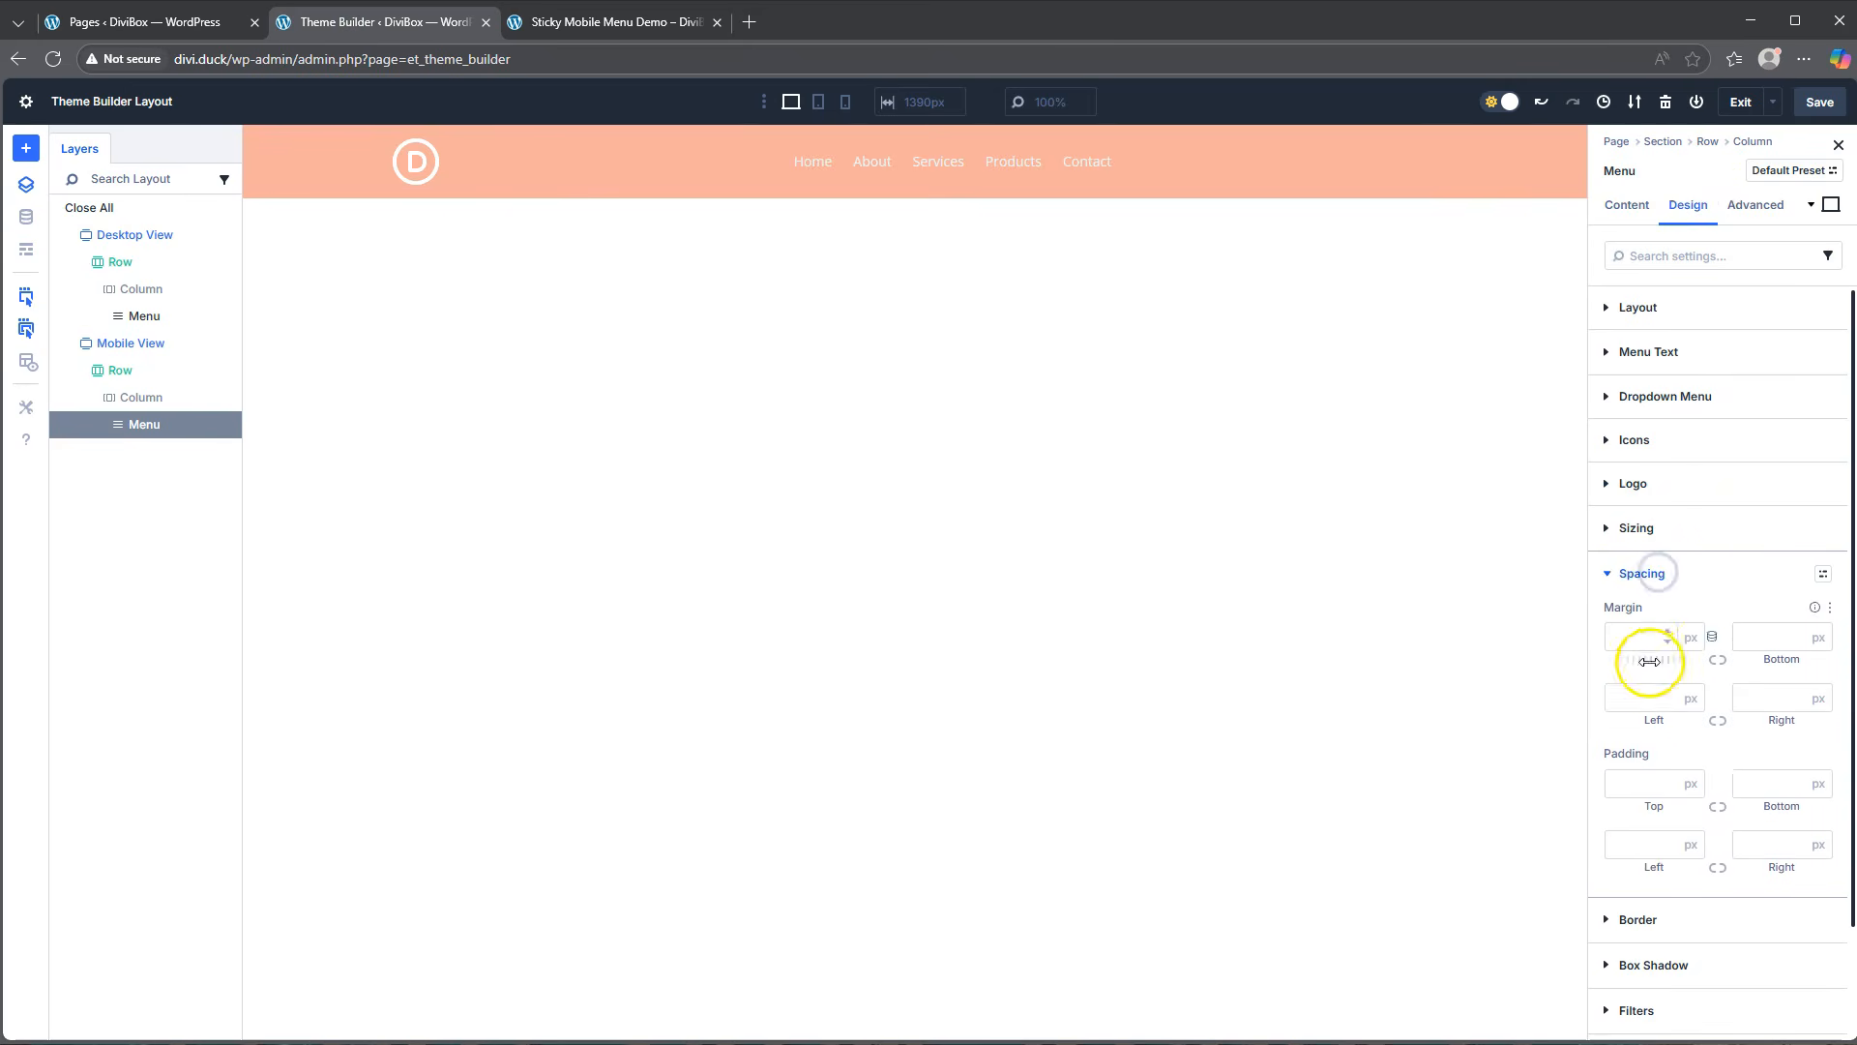
{"action": "left_click", "coordinate": [1645, 785]}
{"action": "type", "text": "8"}
{"action": "left_click", "coordinate": [1718, 806]}
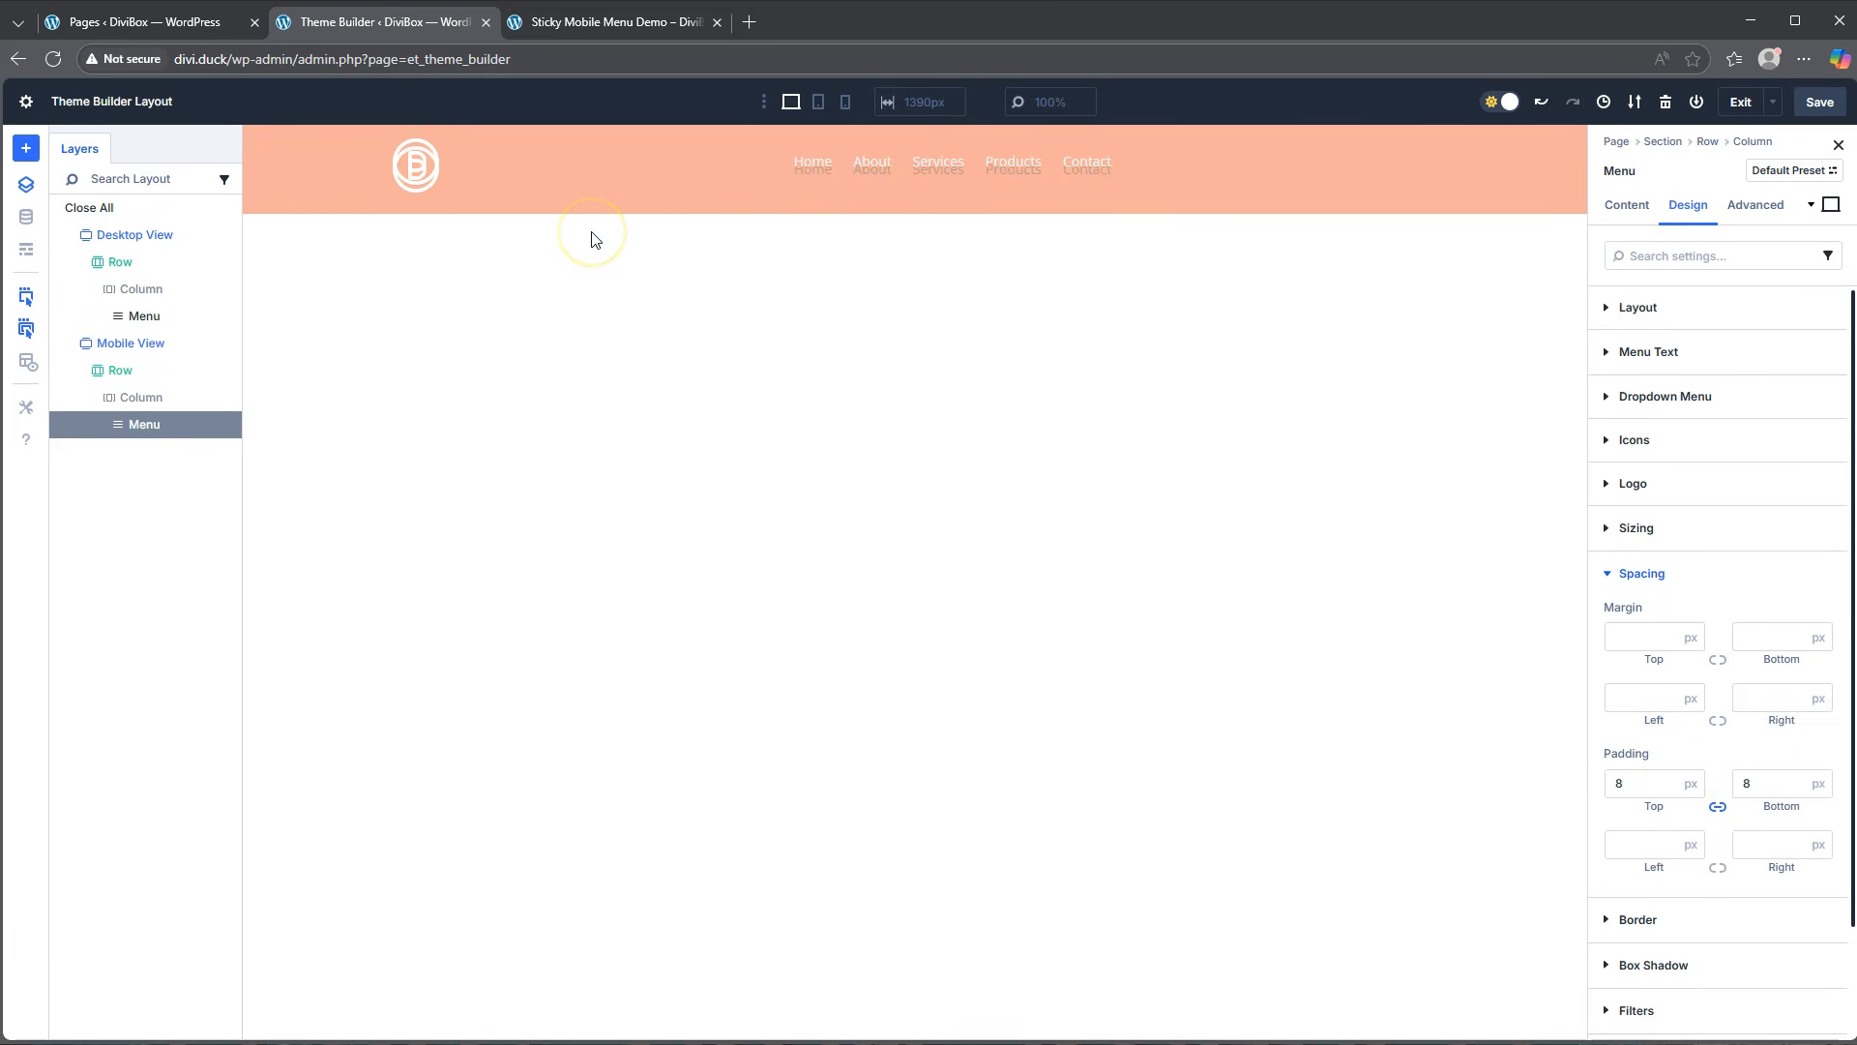
Expand the hamburger menu on the demo page to examine its dropdown, and return to the Theme Builder.
{"action": "left_click", "coordinate": [604, 21]}
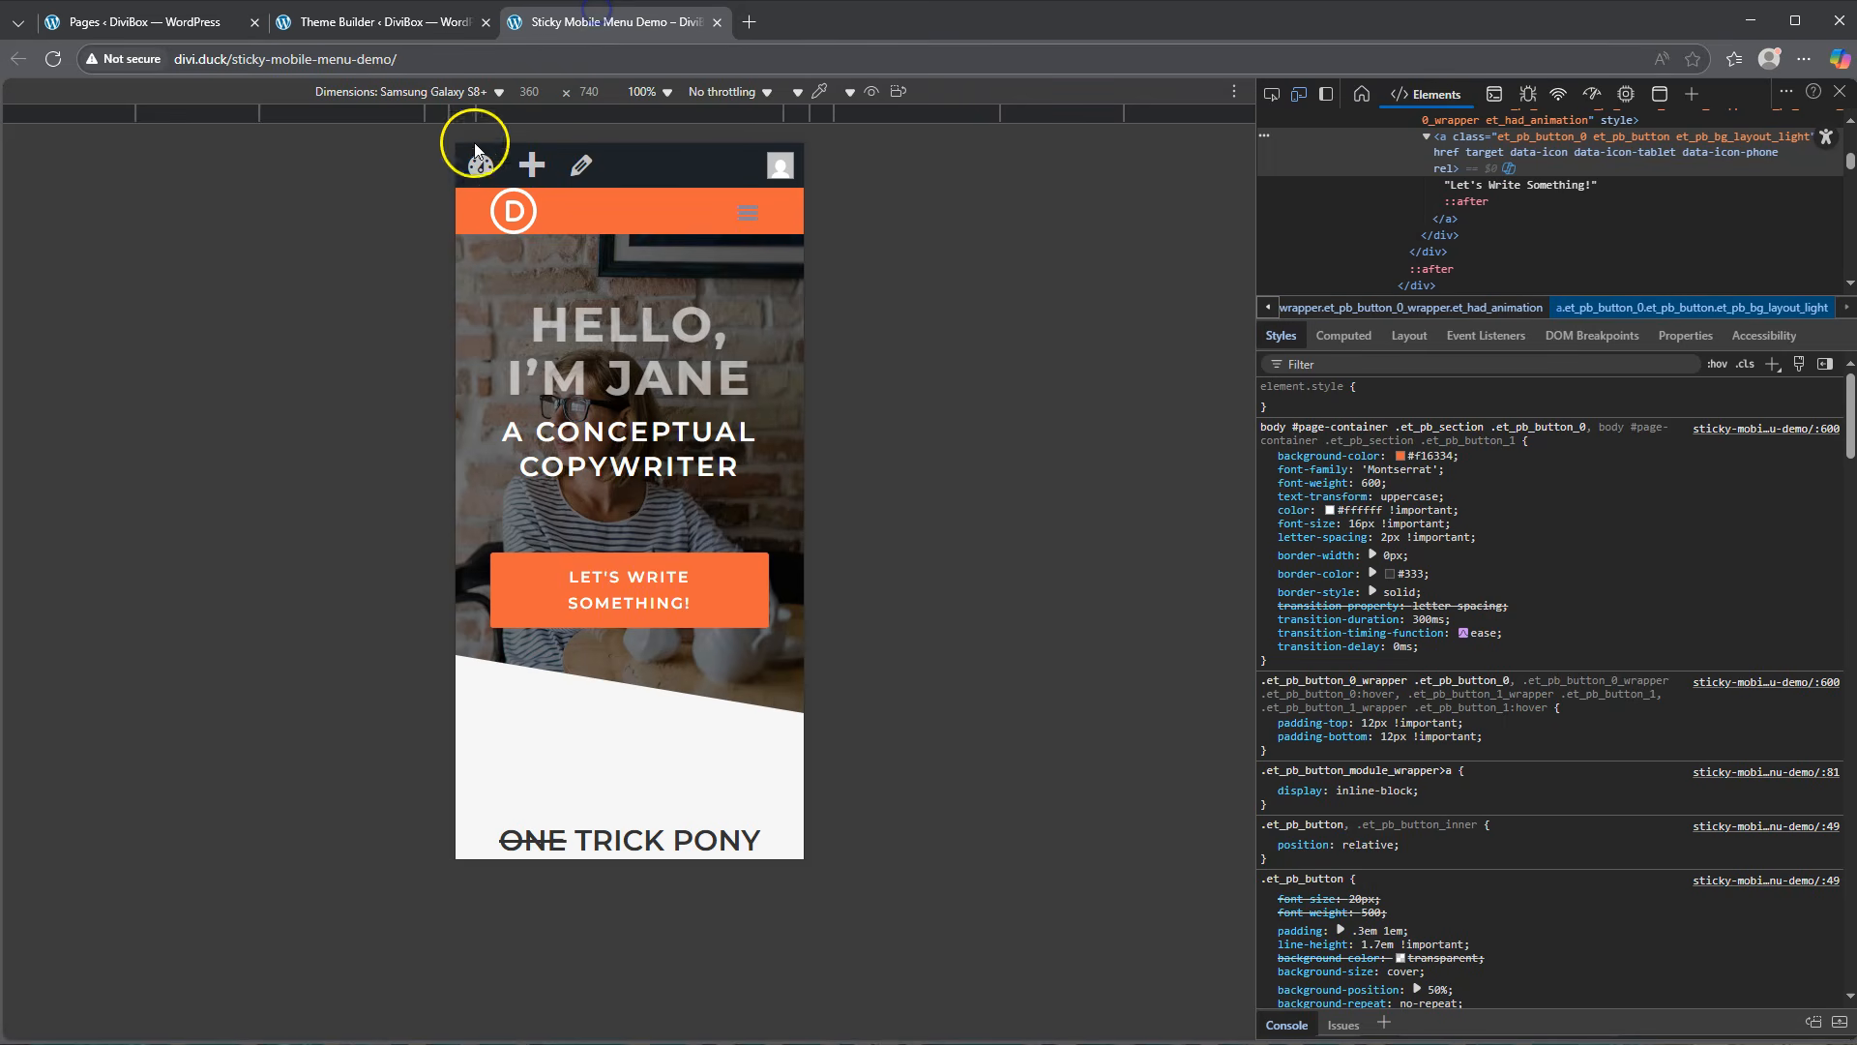
{"action": "left_click", "coordinate": [746, 213]}
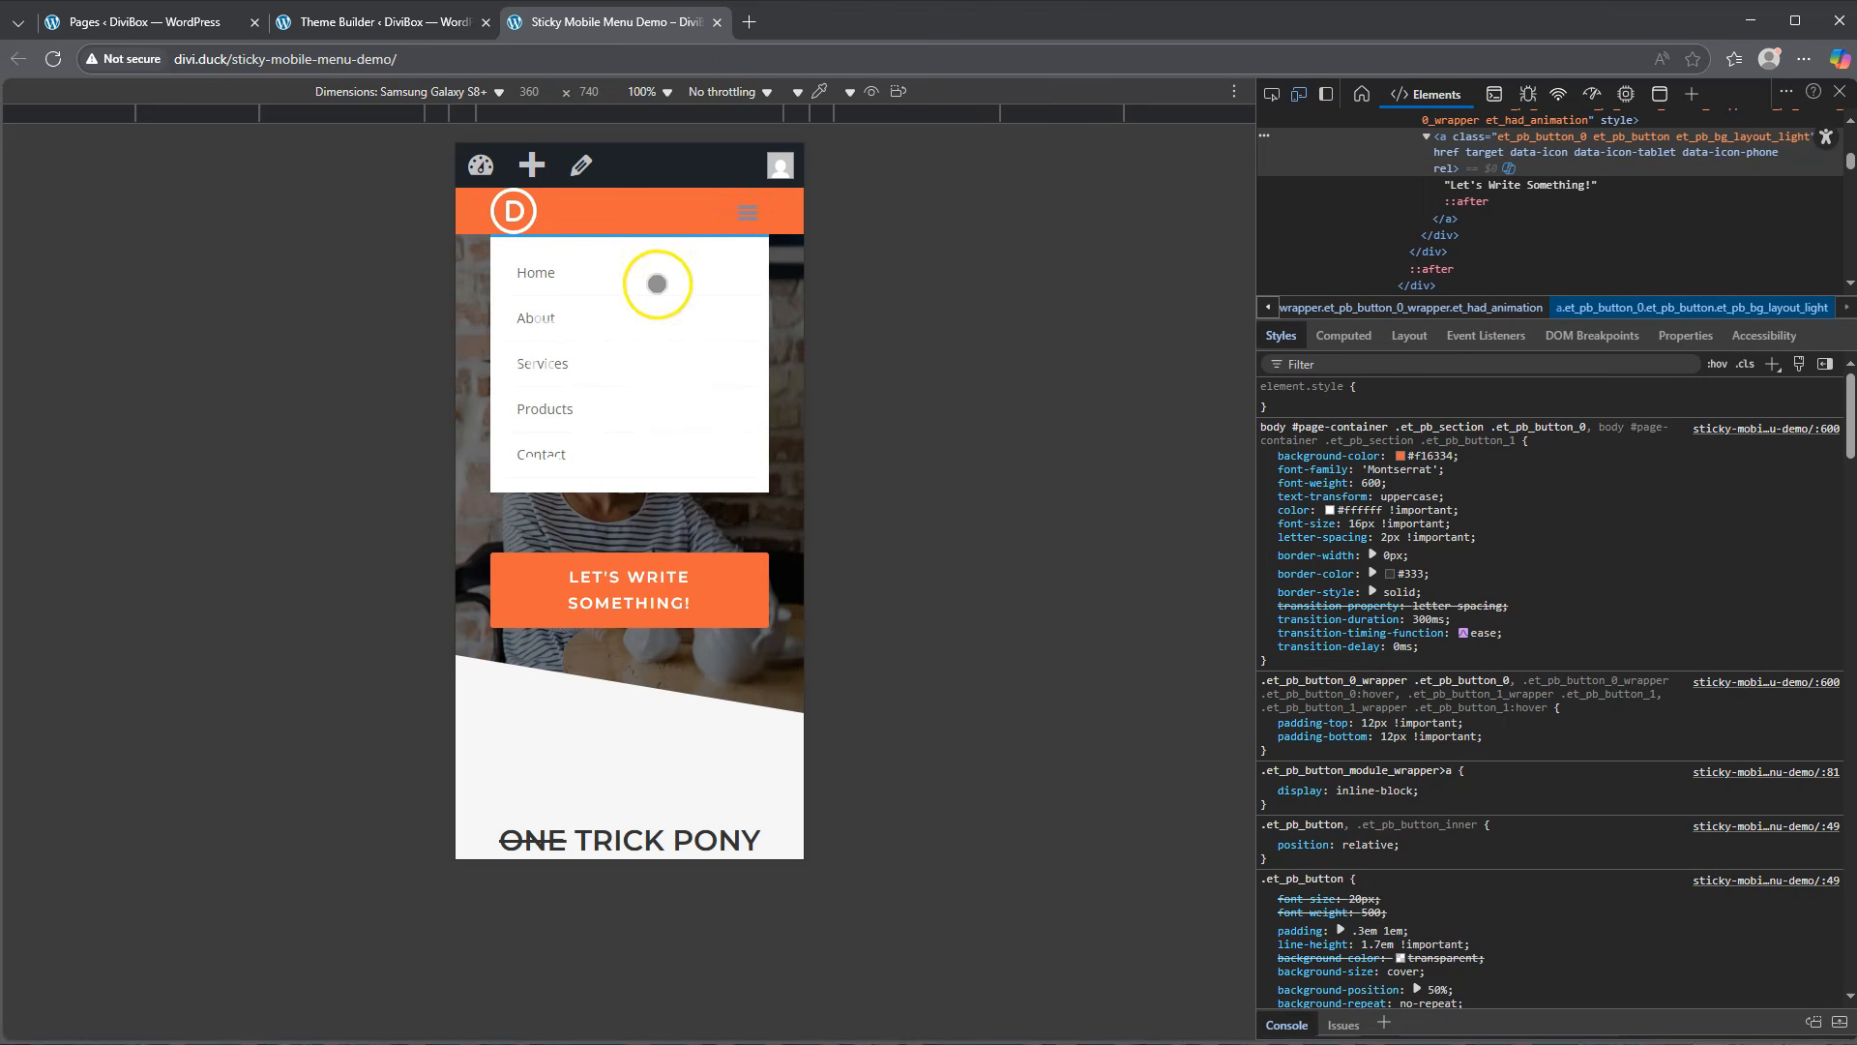
{"action": "left_click", "coordinate": [355, 27]}
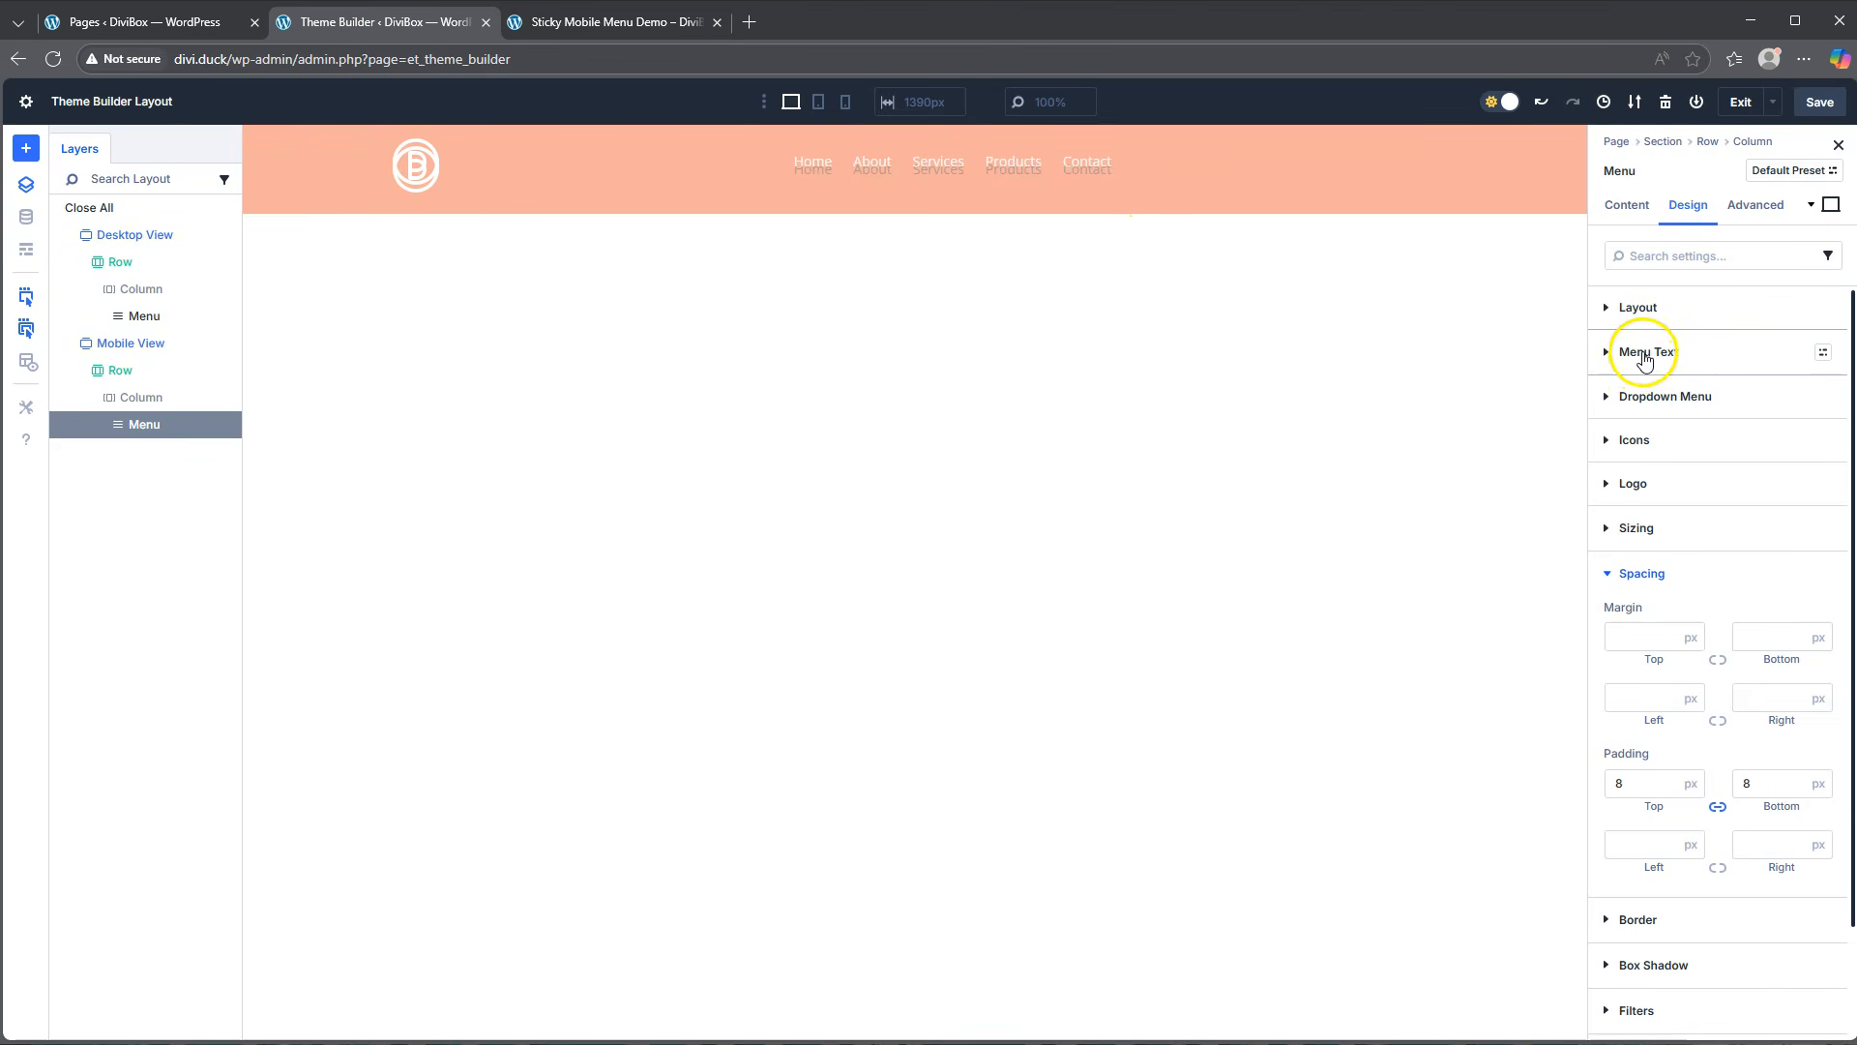
Set the Mobile View menu's hamburger menu icon color to the global color #F4f4f4.
{"action": "left_click", "coordinate": [1637, 441]}
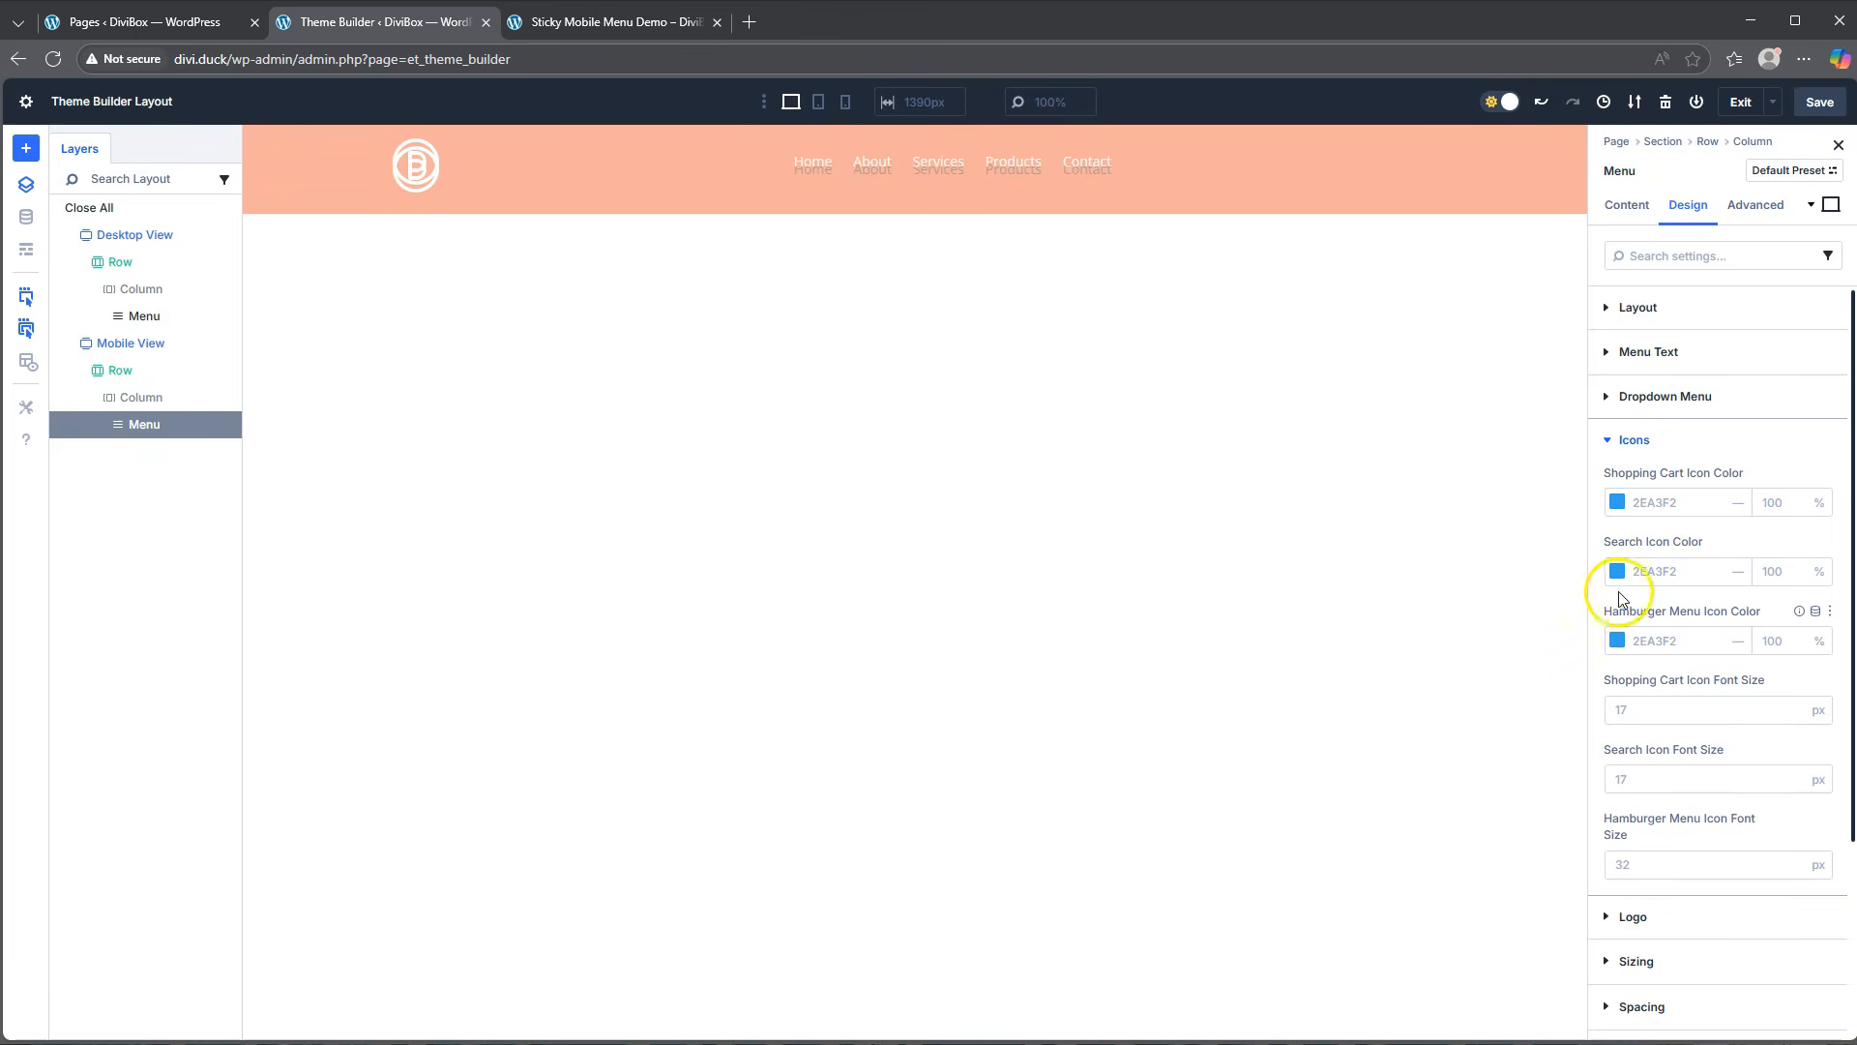
{"action": "left_click", "coordinate": [1618, 642]}
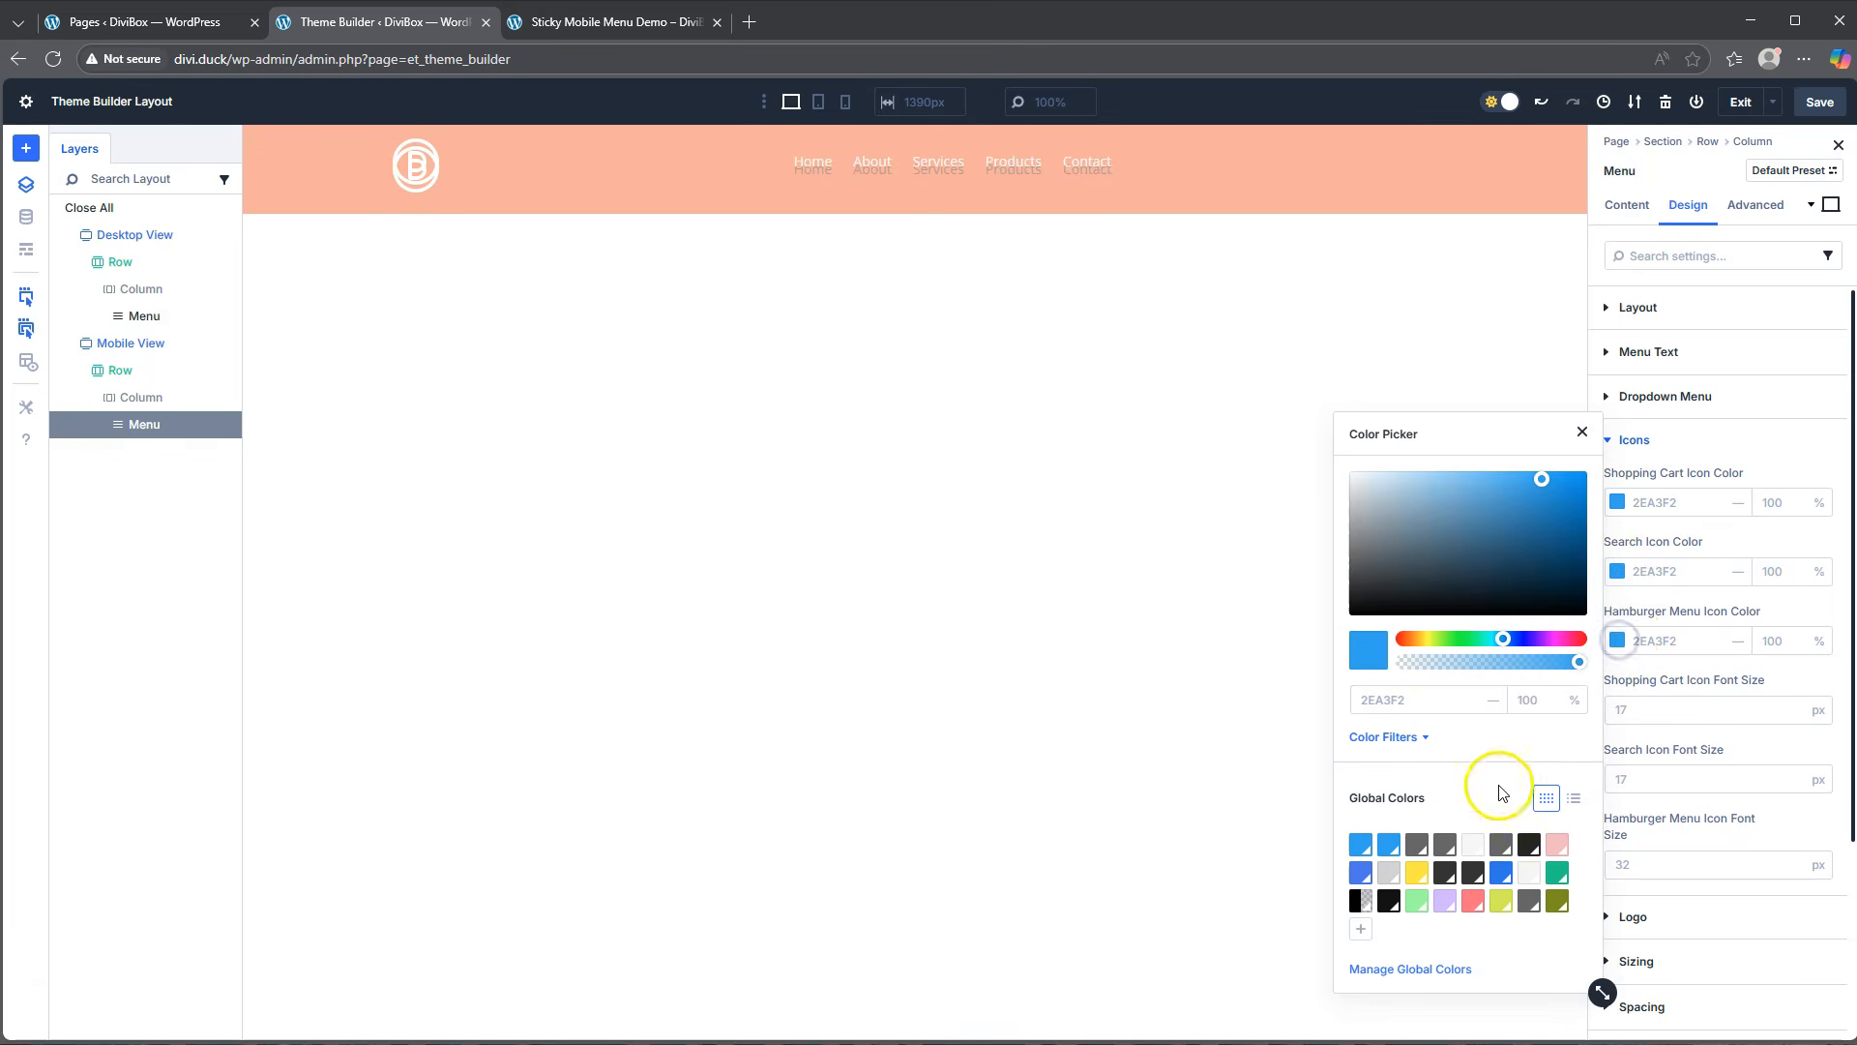
{"action": "left_click", "coordinate": [1527, 875]}
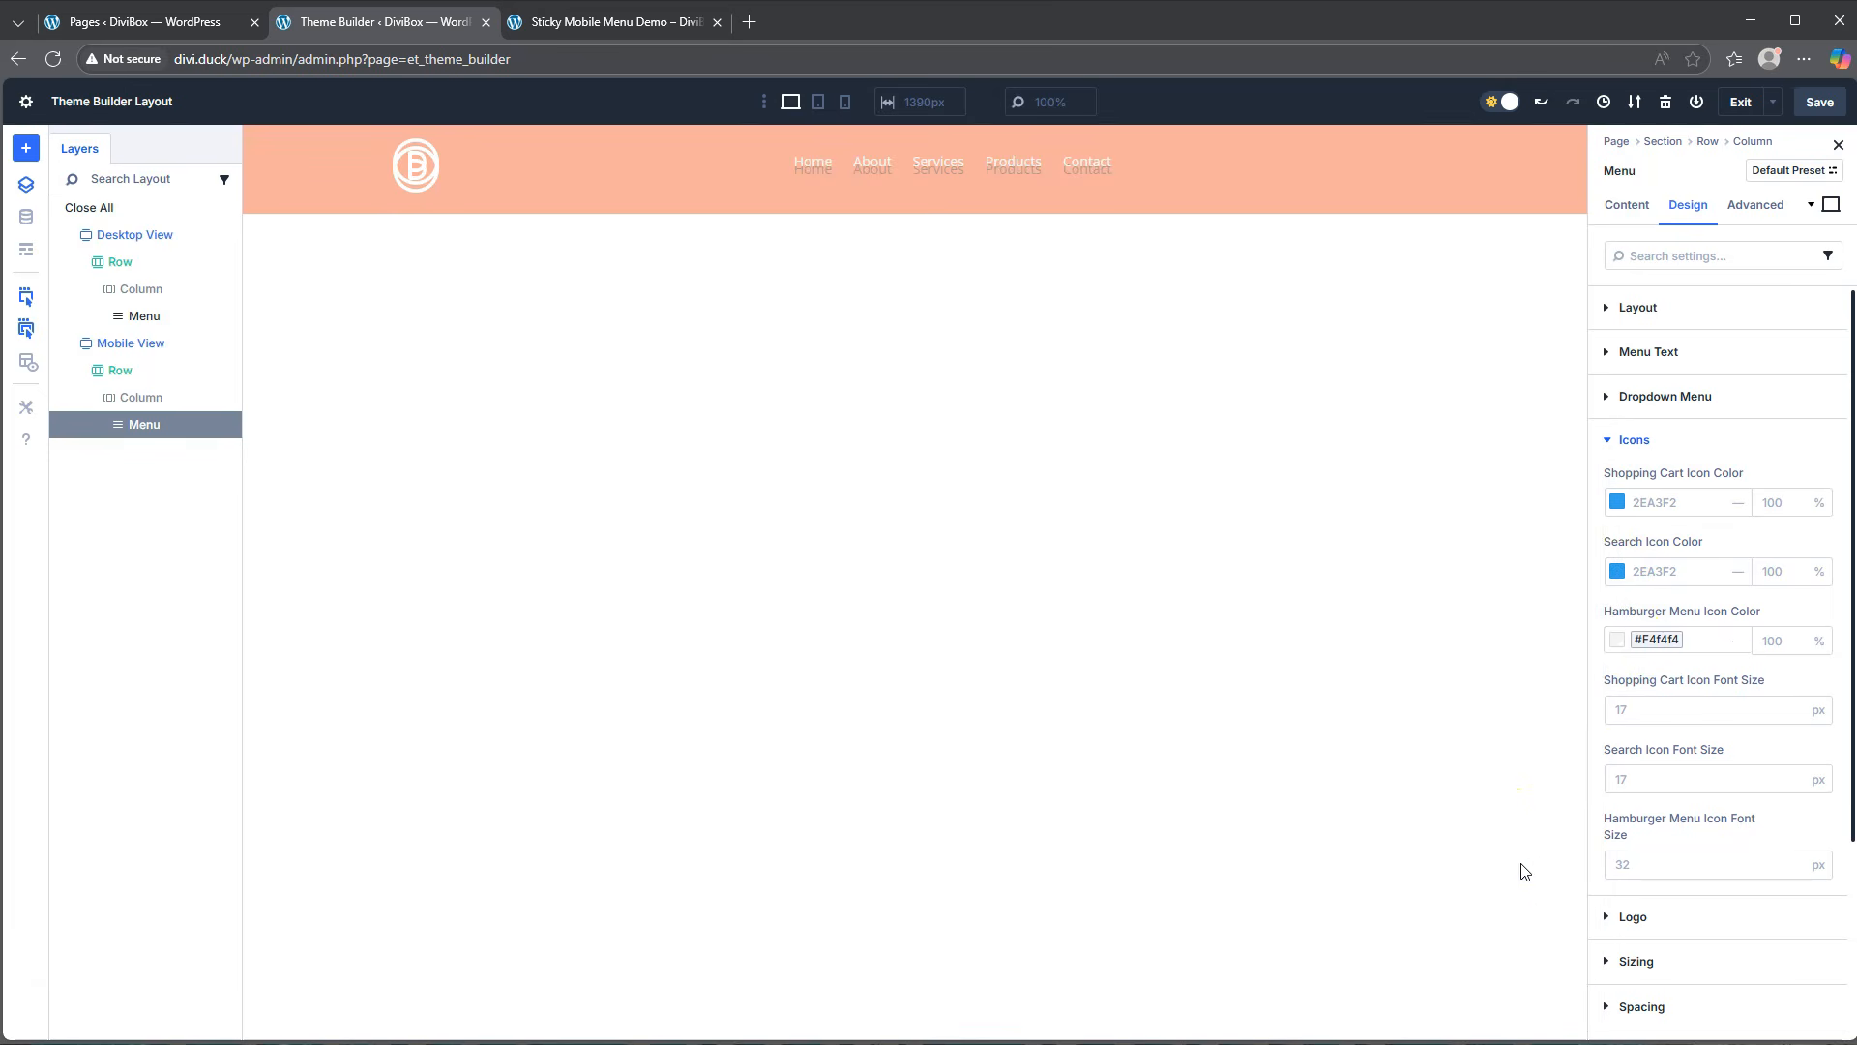
{"action": "left_click", "coordinate": [1610, 423]}
{"action": "left_click", "coordinate": [1638, 435]}
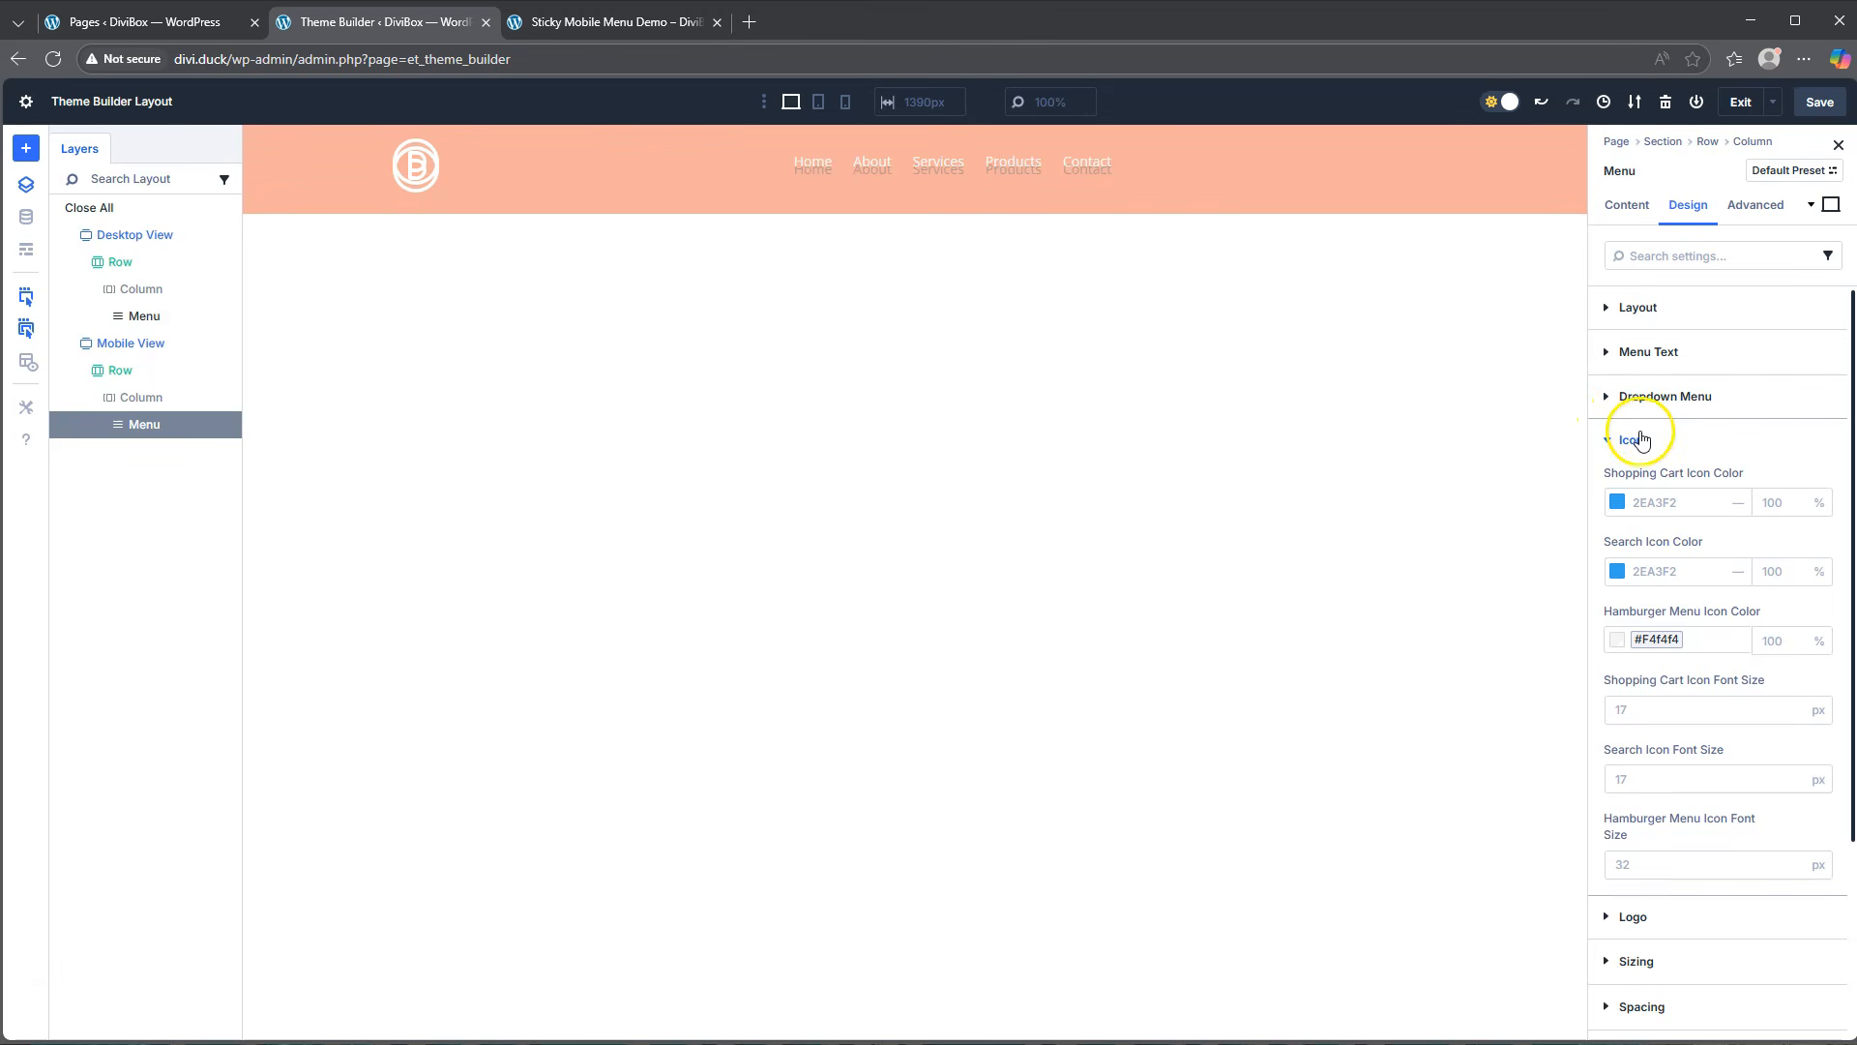
Set the Mobile View menu's mobile menu background color to F16334 and its mobile menu text color to the global color #F4f4f4.
{"action": "left_click", "coordinate": [1639, 399]}
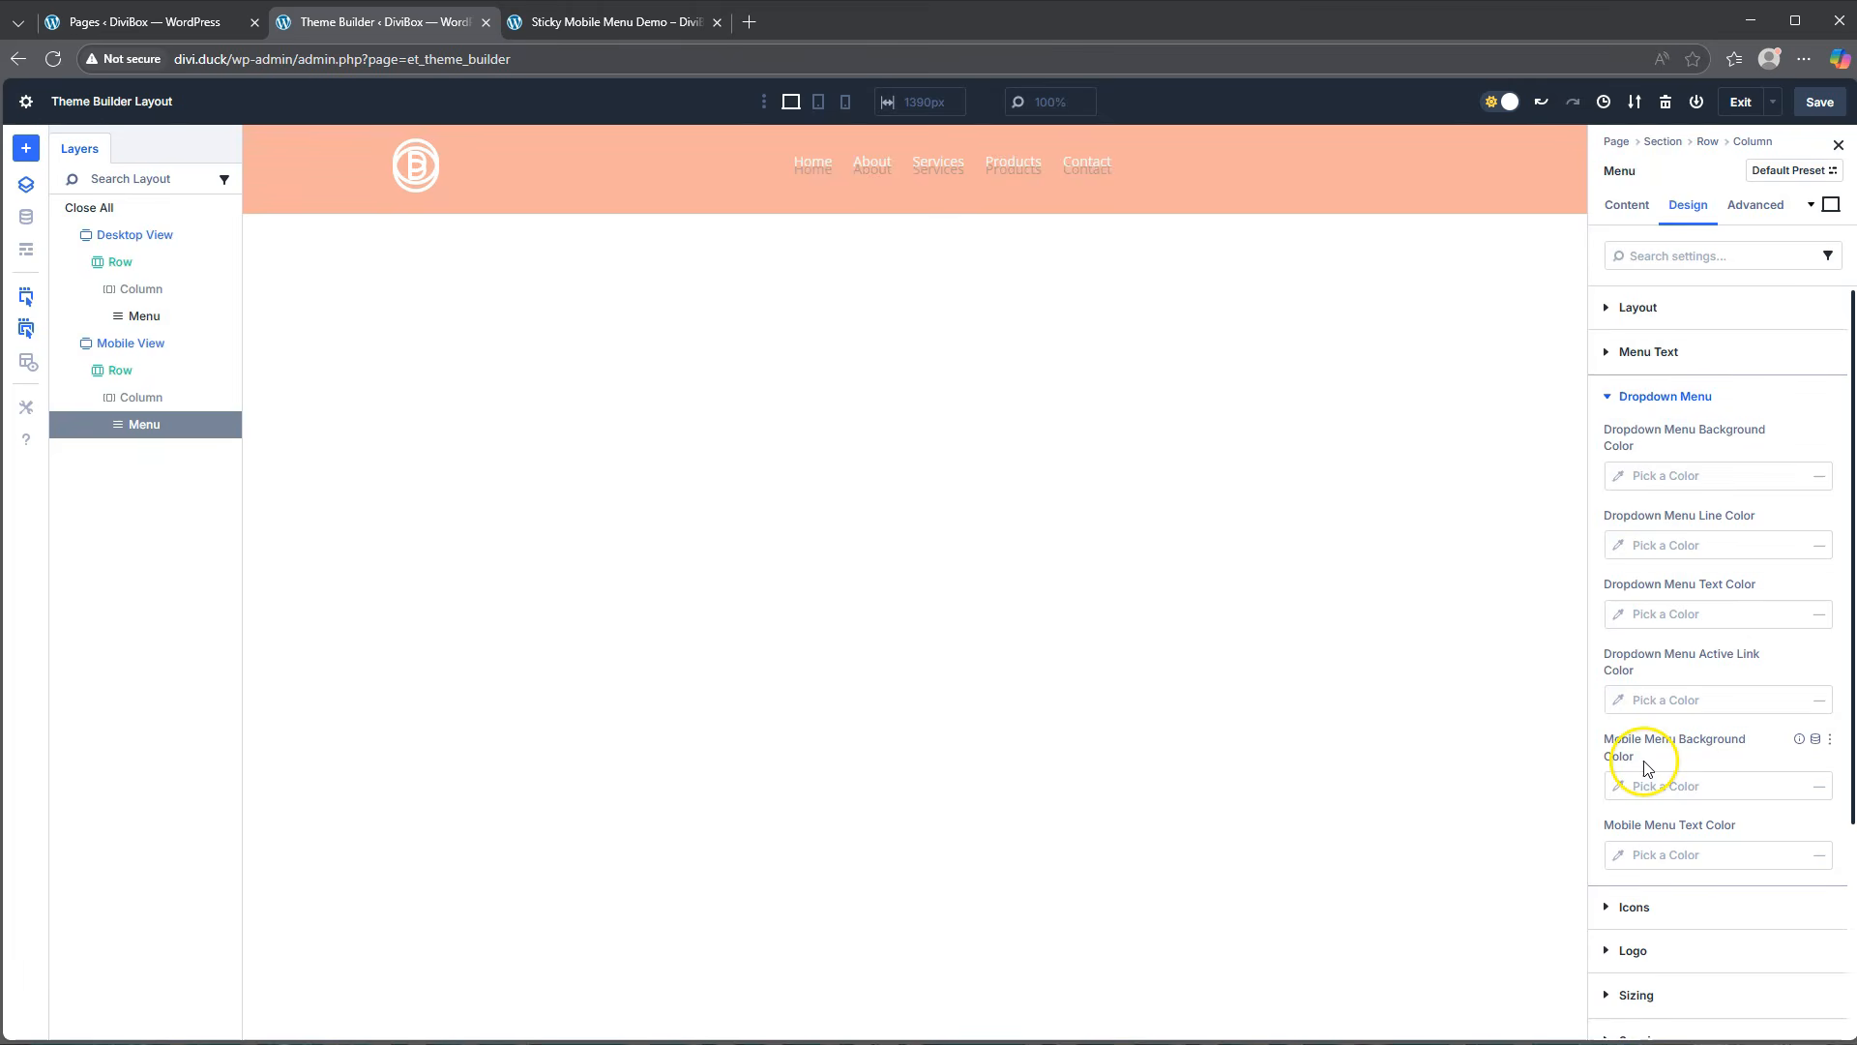
{"action": "left_click", "coordinate": [1619, 788]}
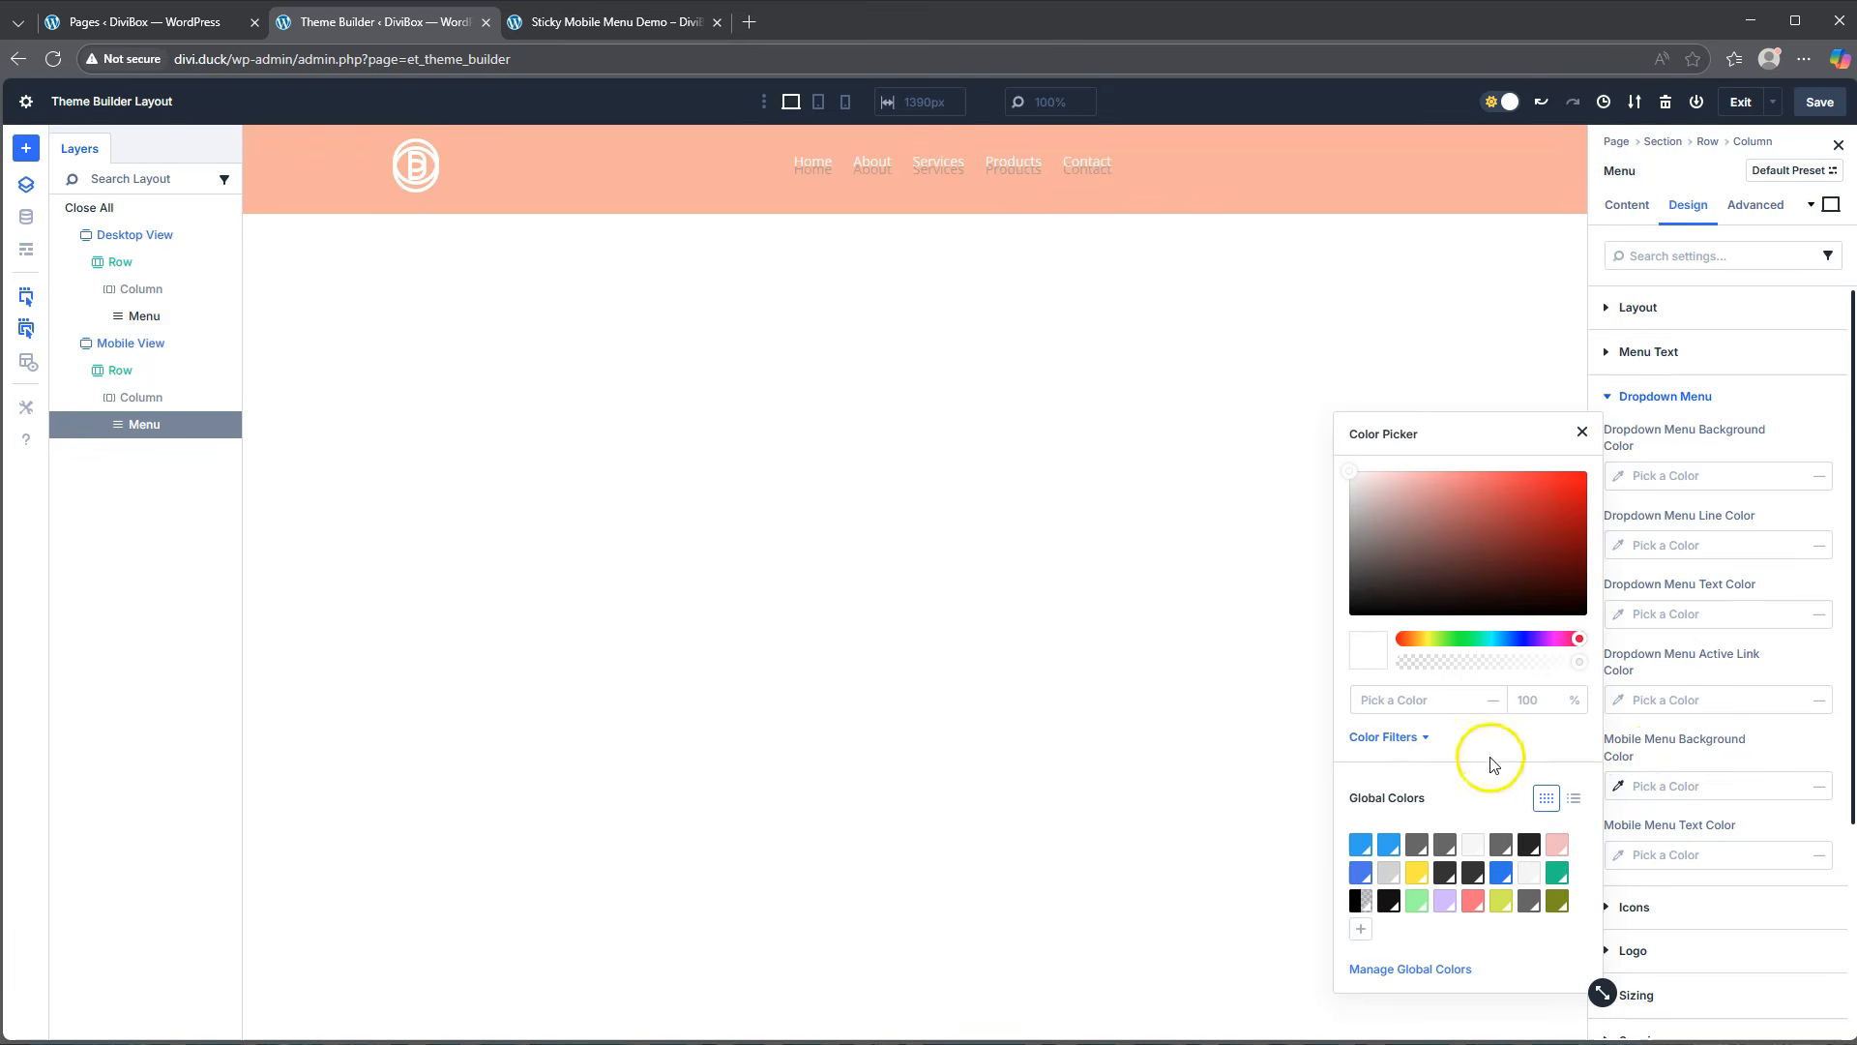
{"action": "left_click", "coordinate": [1367, 700]}
{"action": "left_click", "coordinate": [1463, 726]}
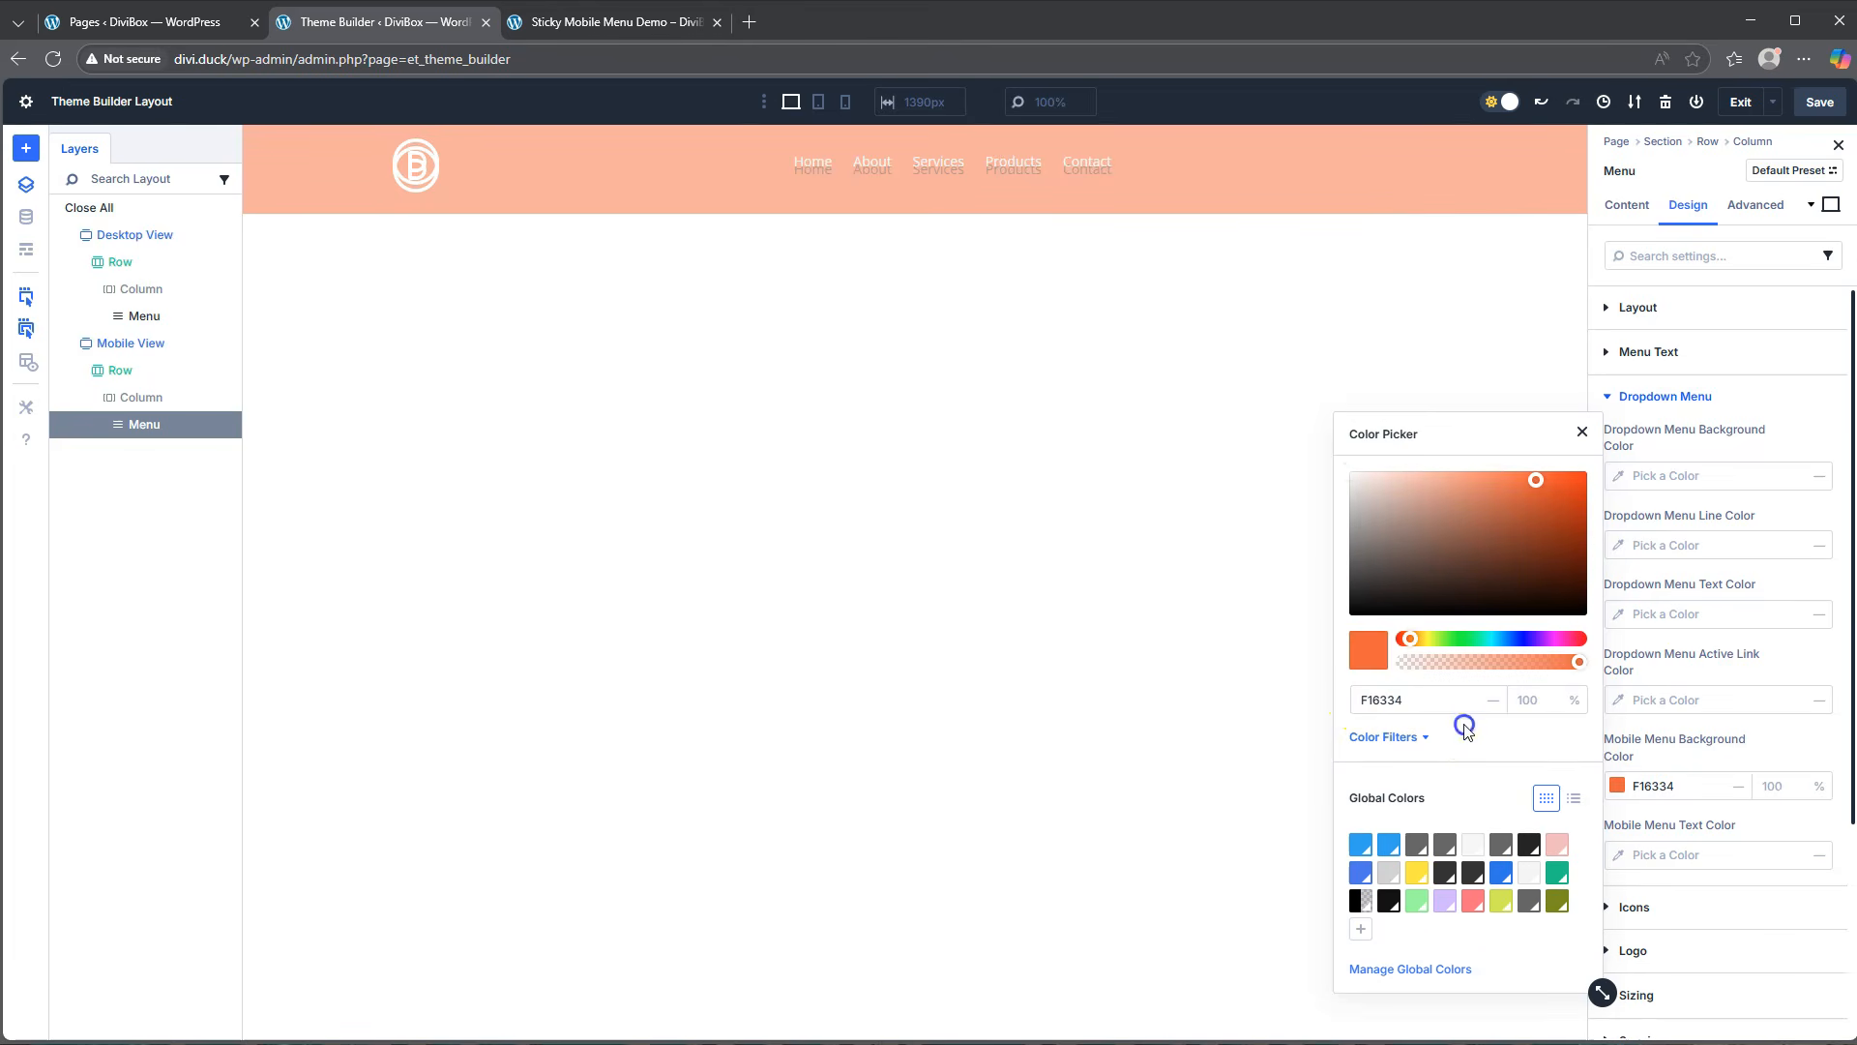
{"action": "left_click", "coordinate": [1680, 810]}
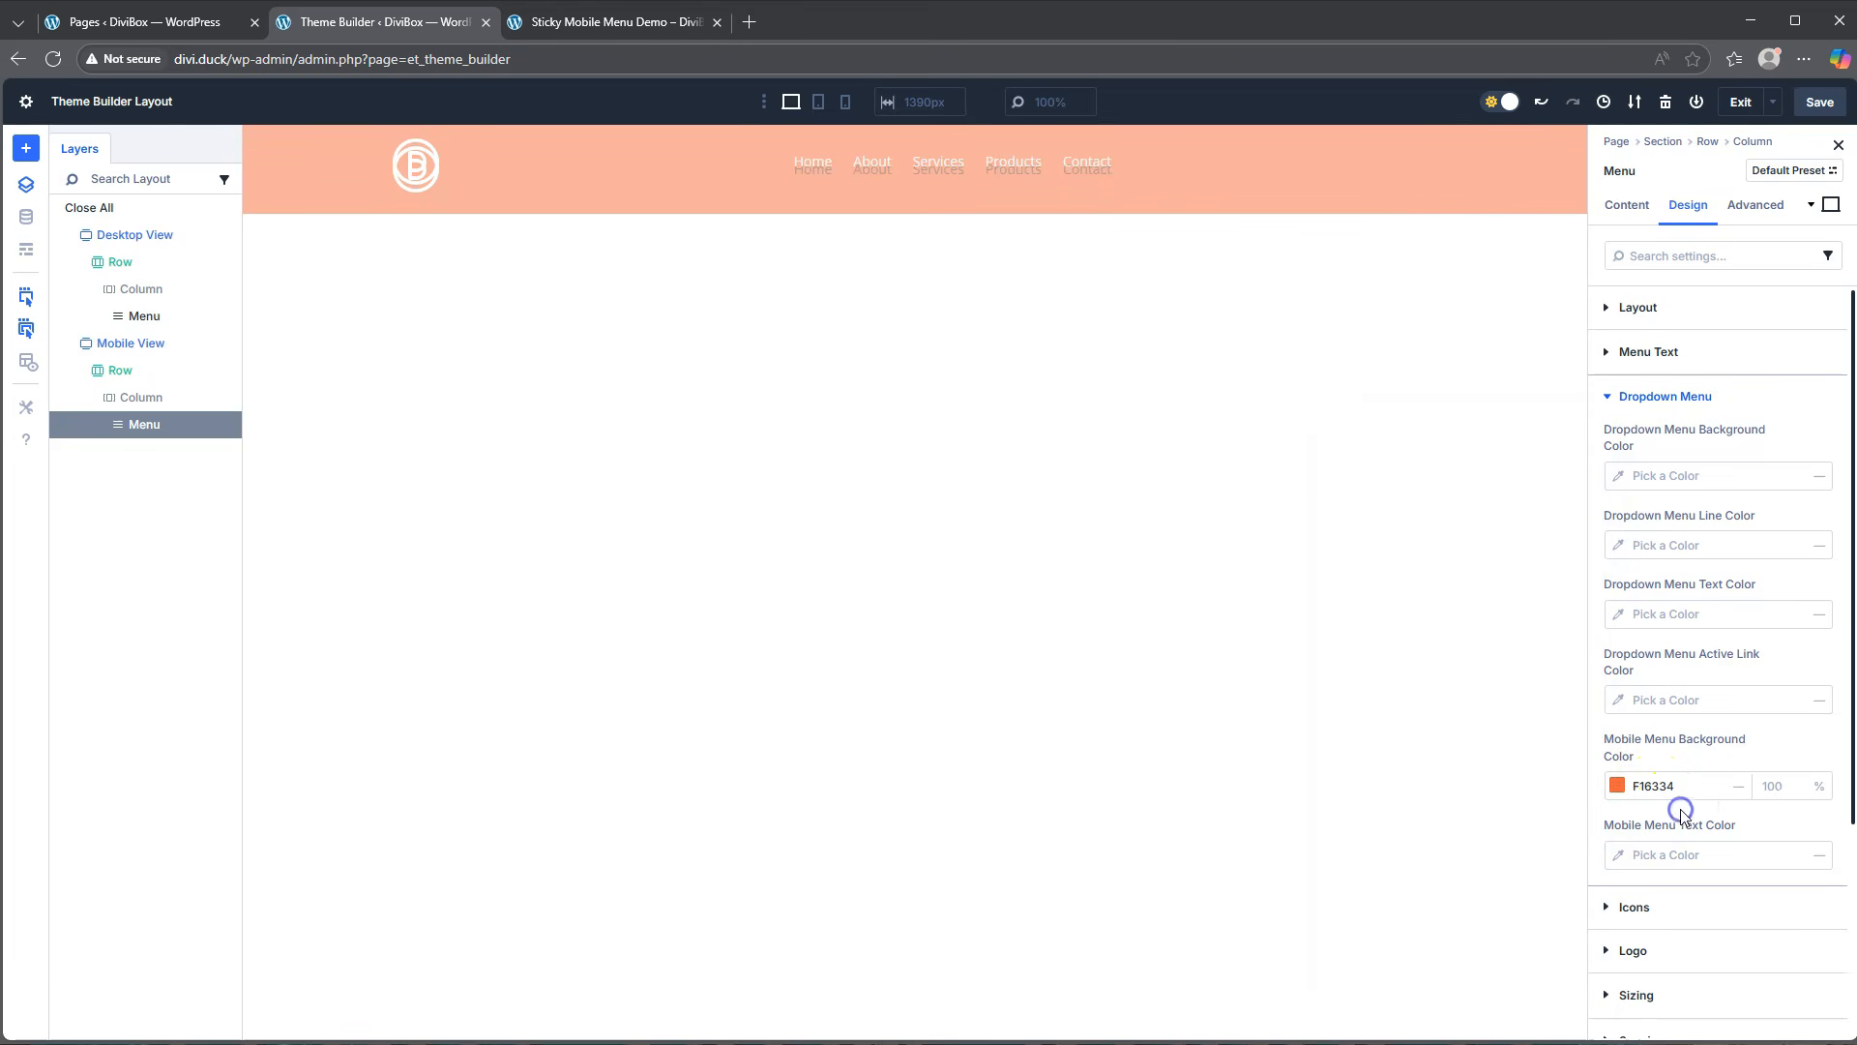
{"action": "left_click", "coordinate": [1620, 855]}
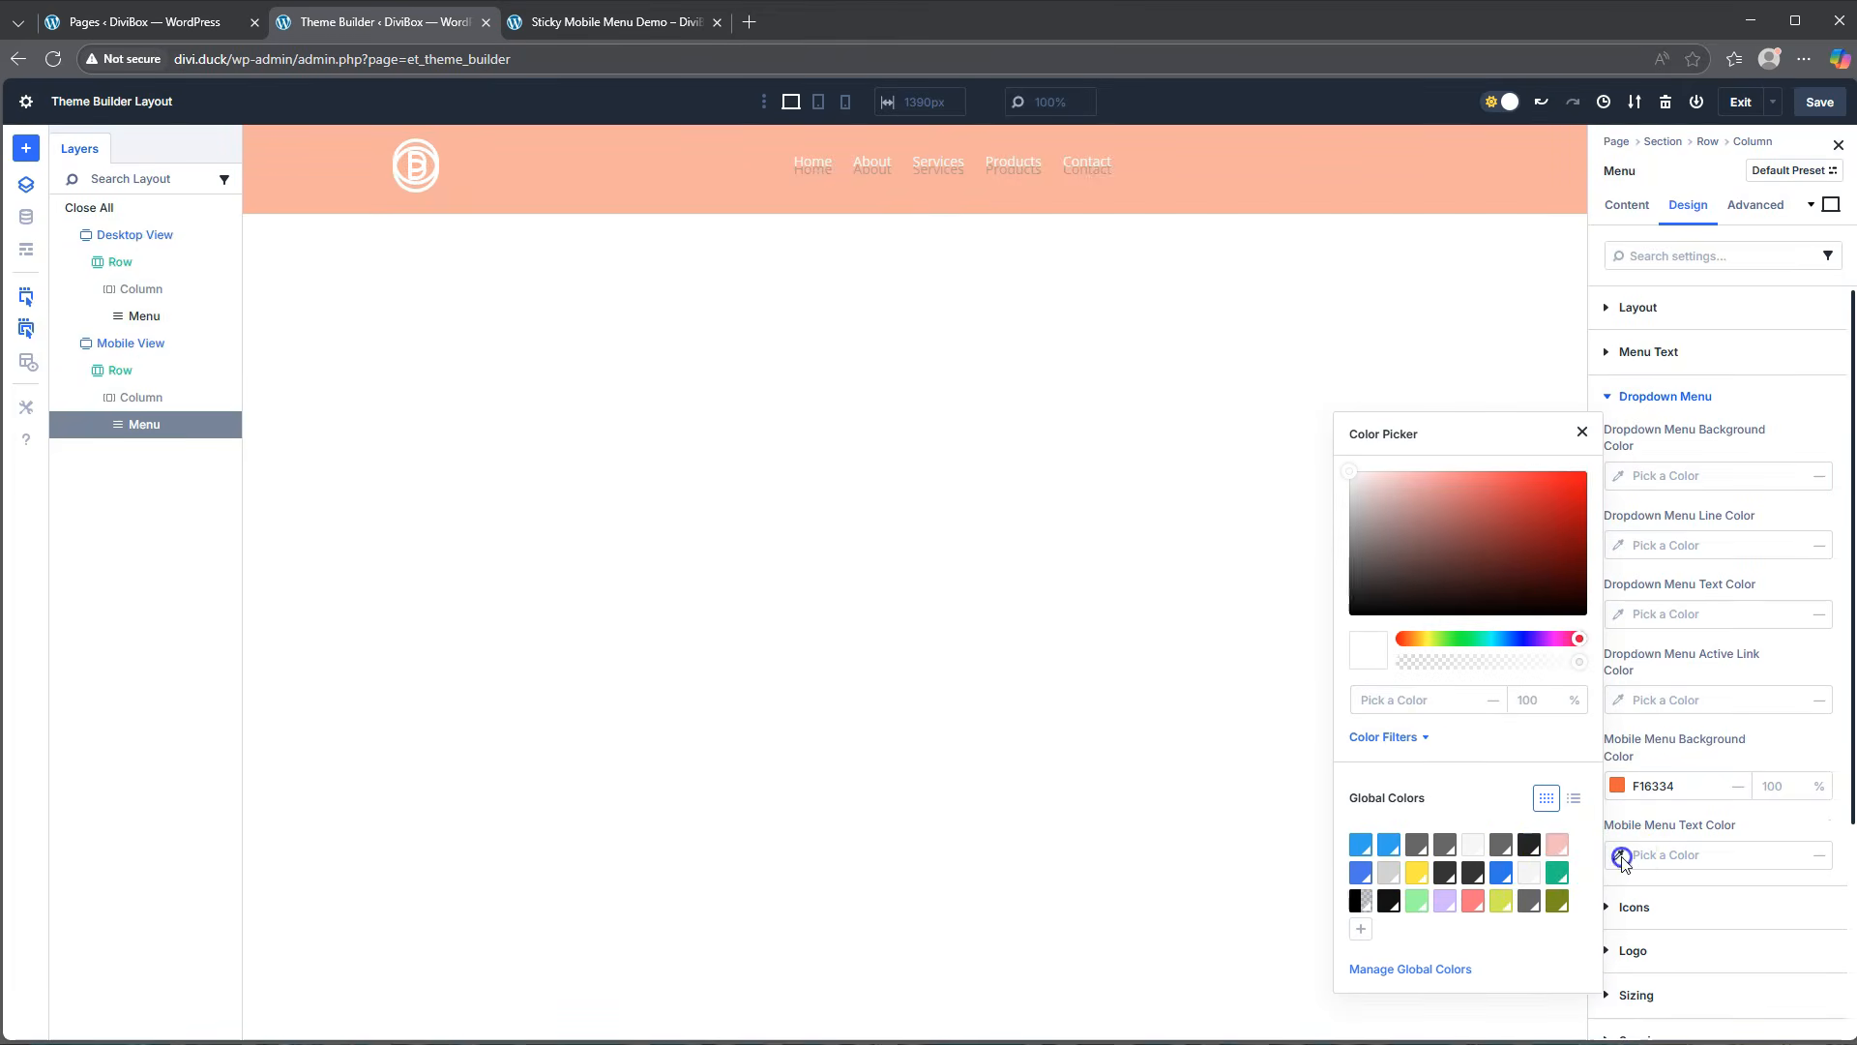
{"action": "left_click", "coordinate": [1529, 874]}
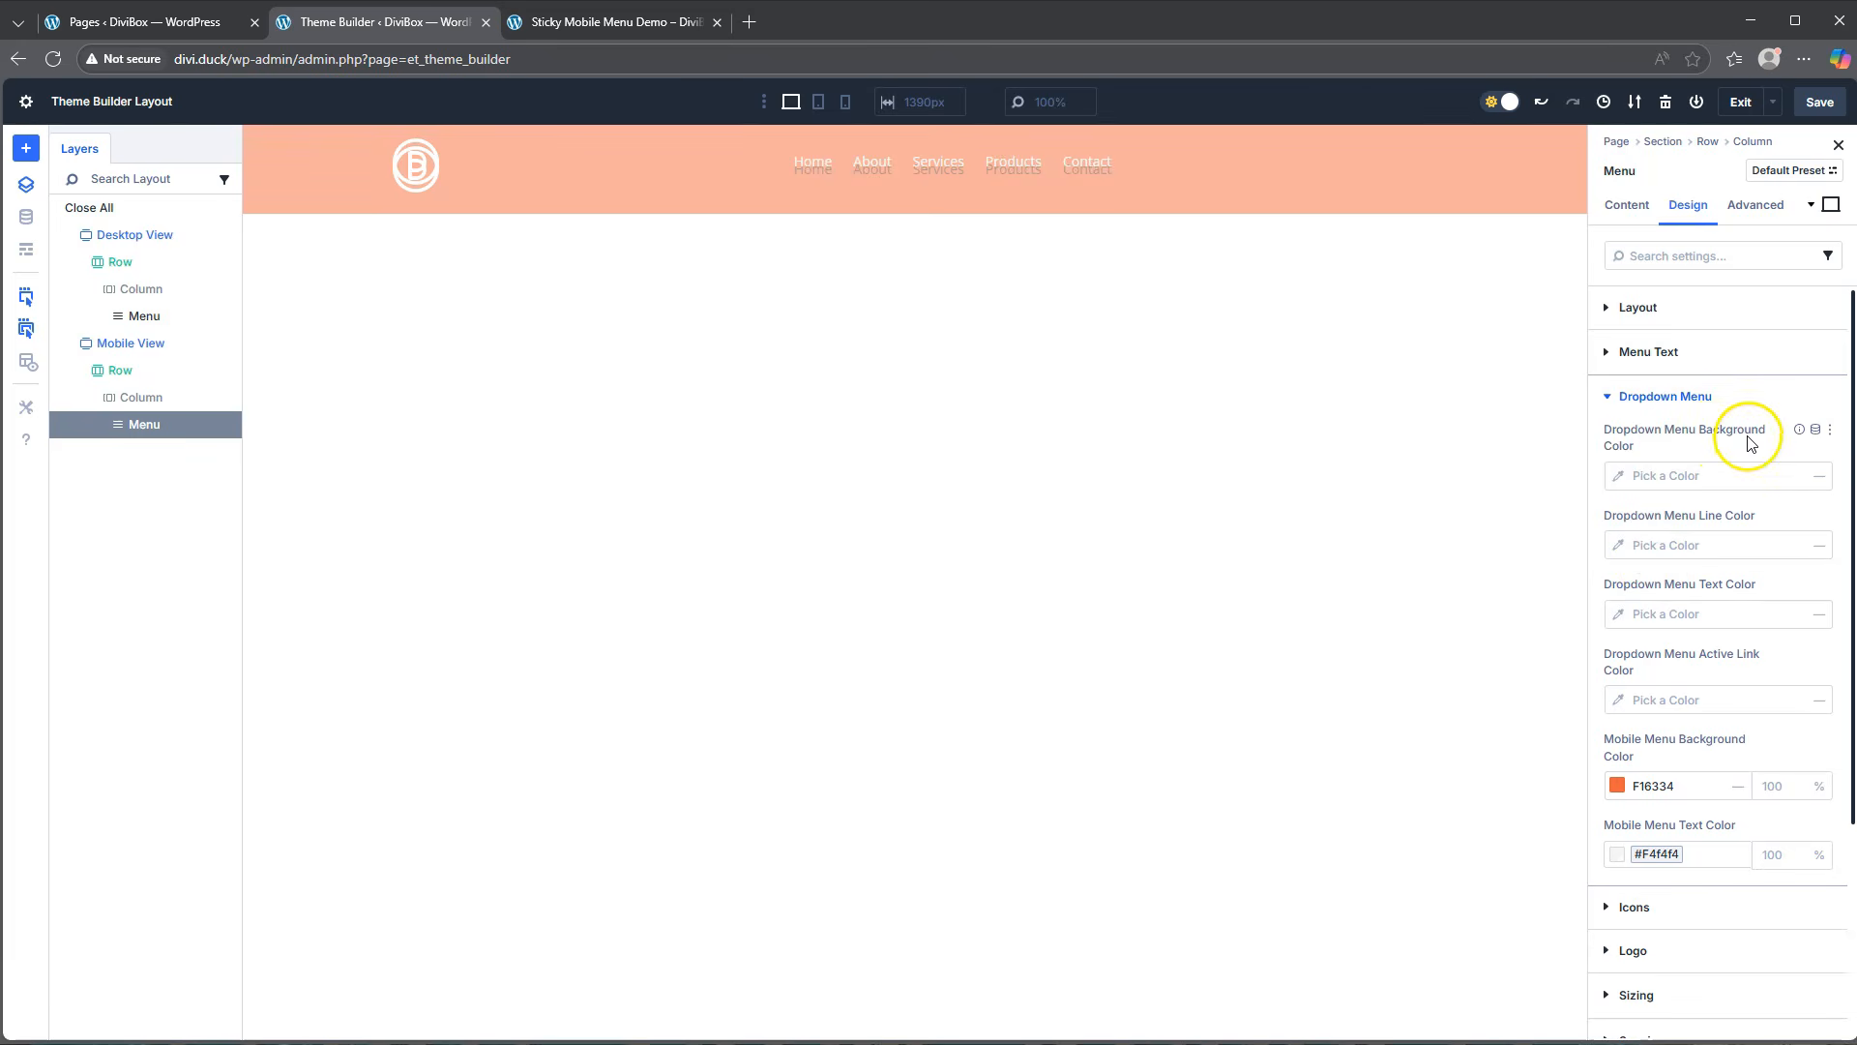
Set the Mobile View menu's dropdown menu background color and dropdown menu line color to F16334.
{"action": "left_click", "coordinate": [1618, 475]}
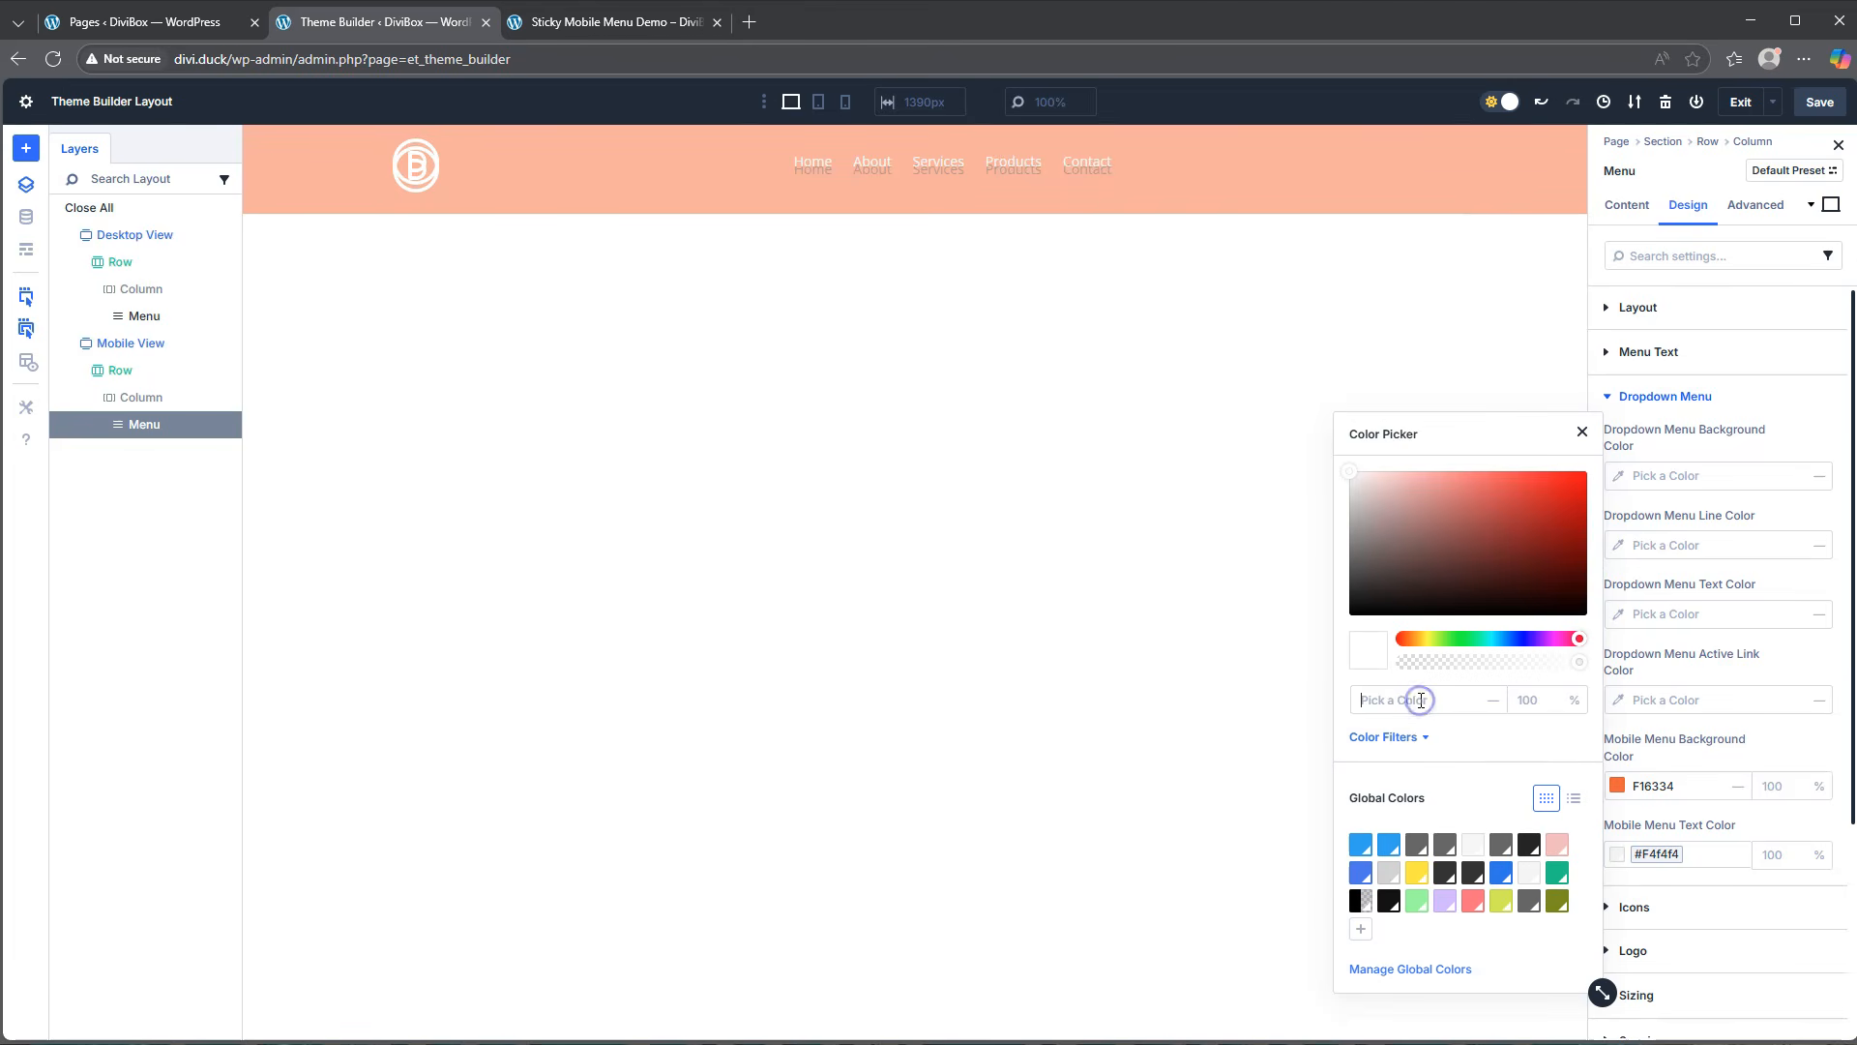
{"action": "left_click", "coordinate": [1459, 727]}
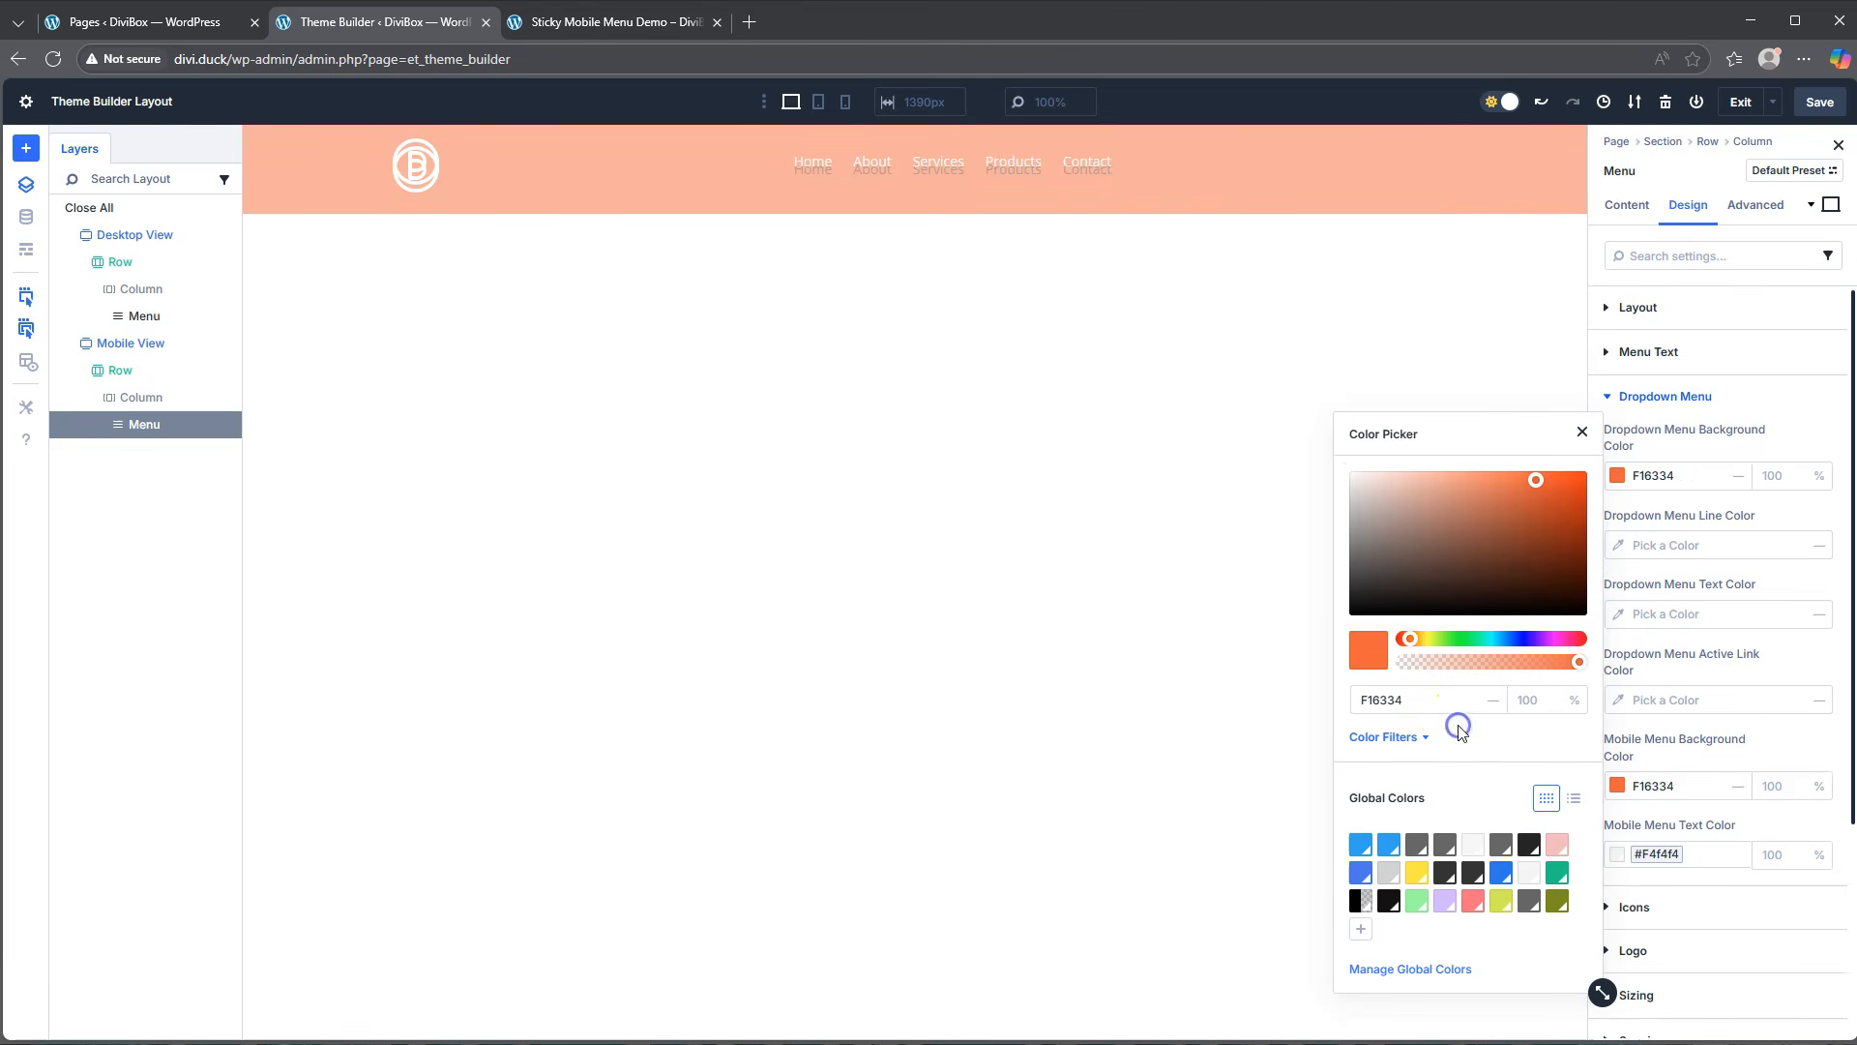
{"action": "left_click", "coordinate": [1707, 509]}
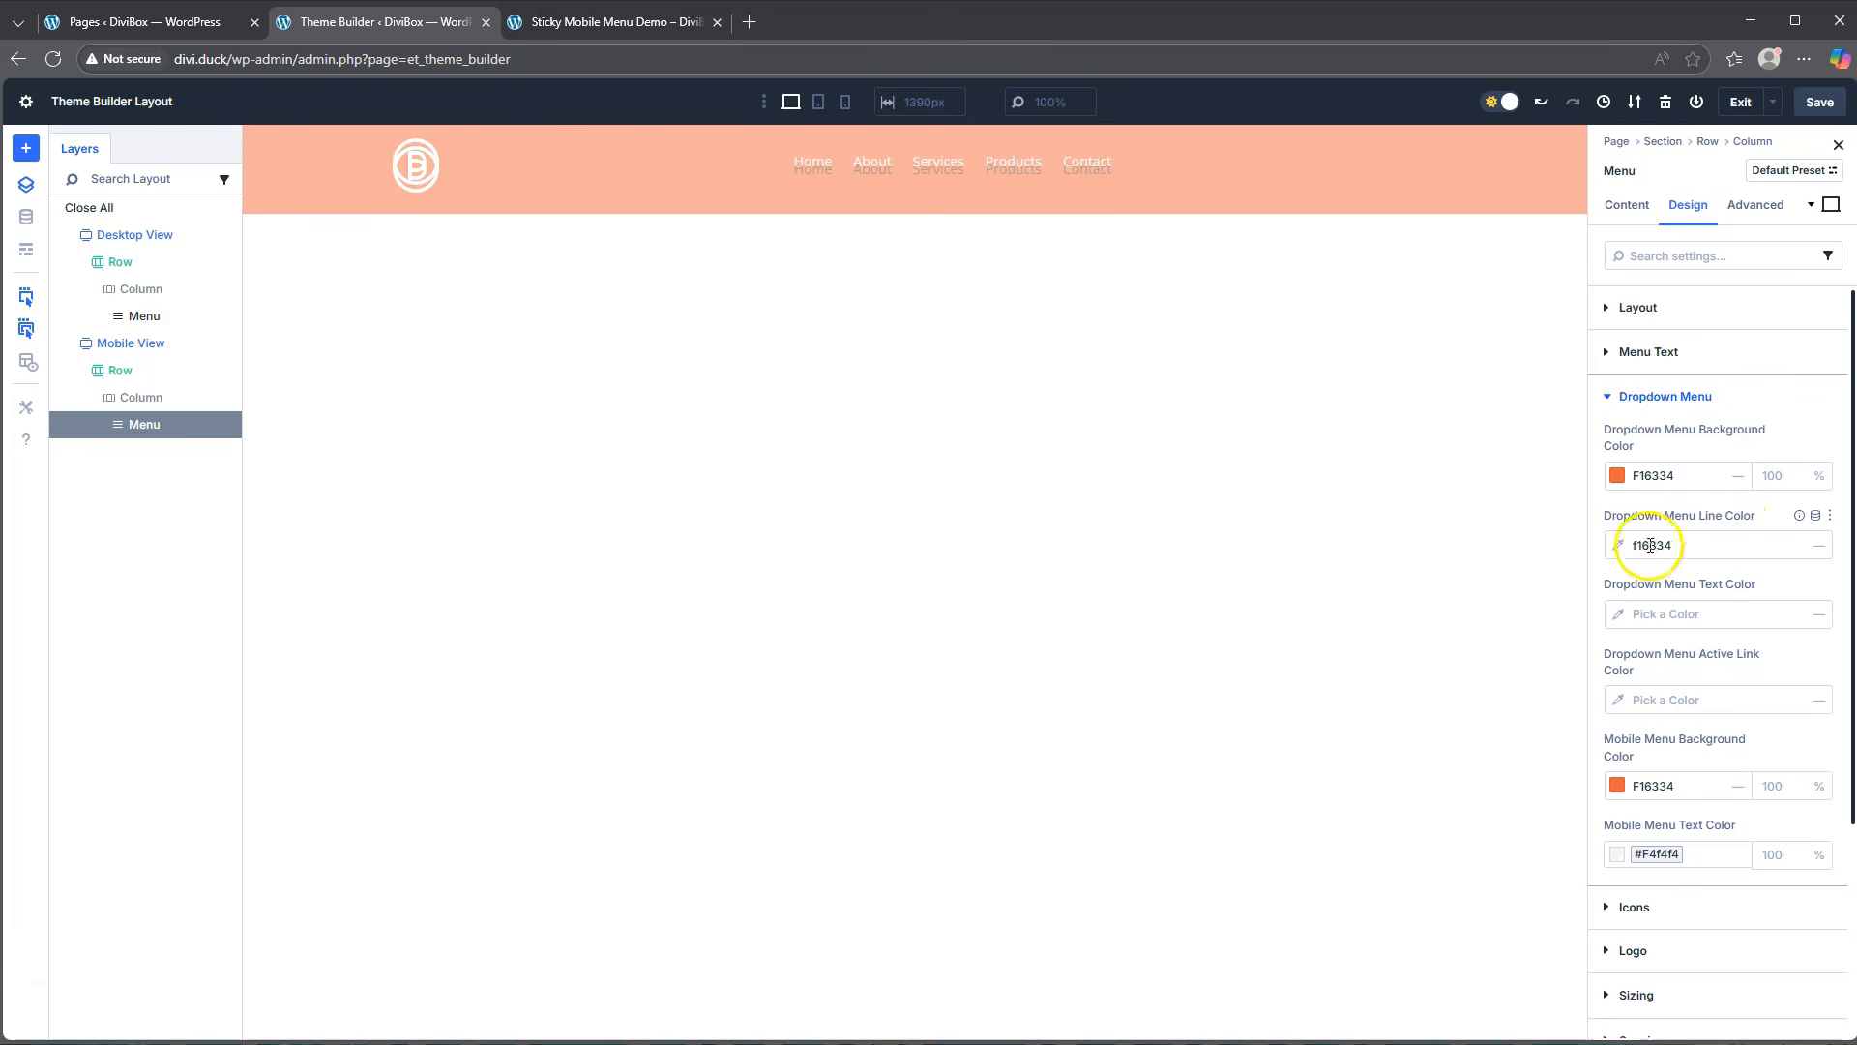
{"action": "left_click", "coordinate": [1666, 576]}
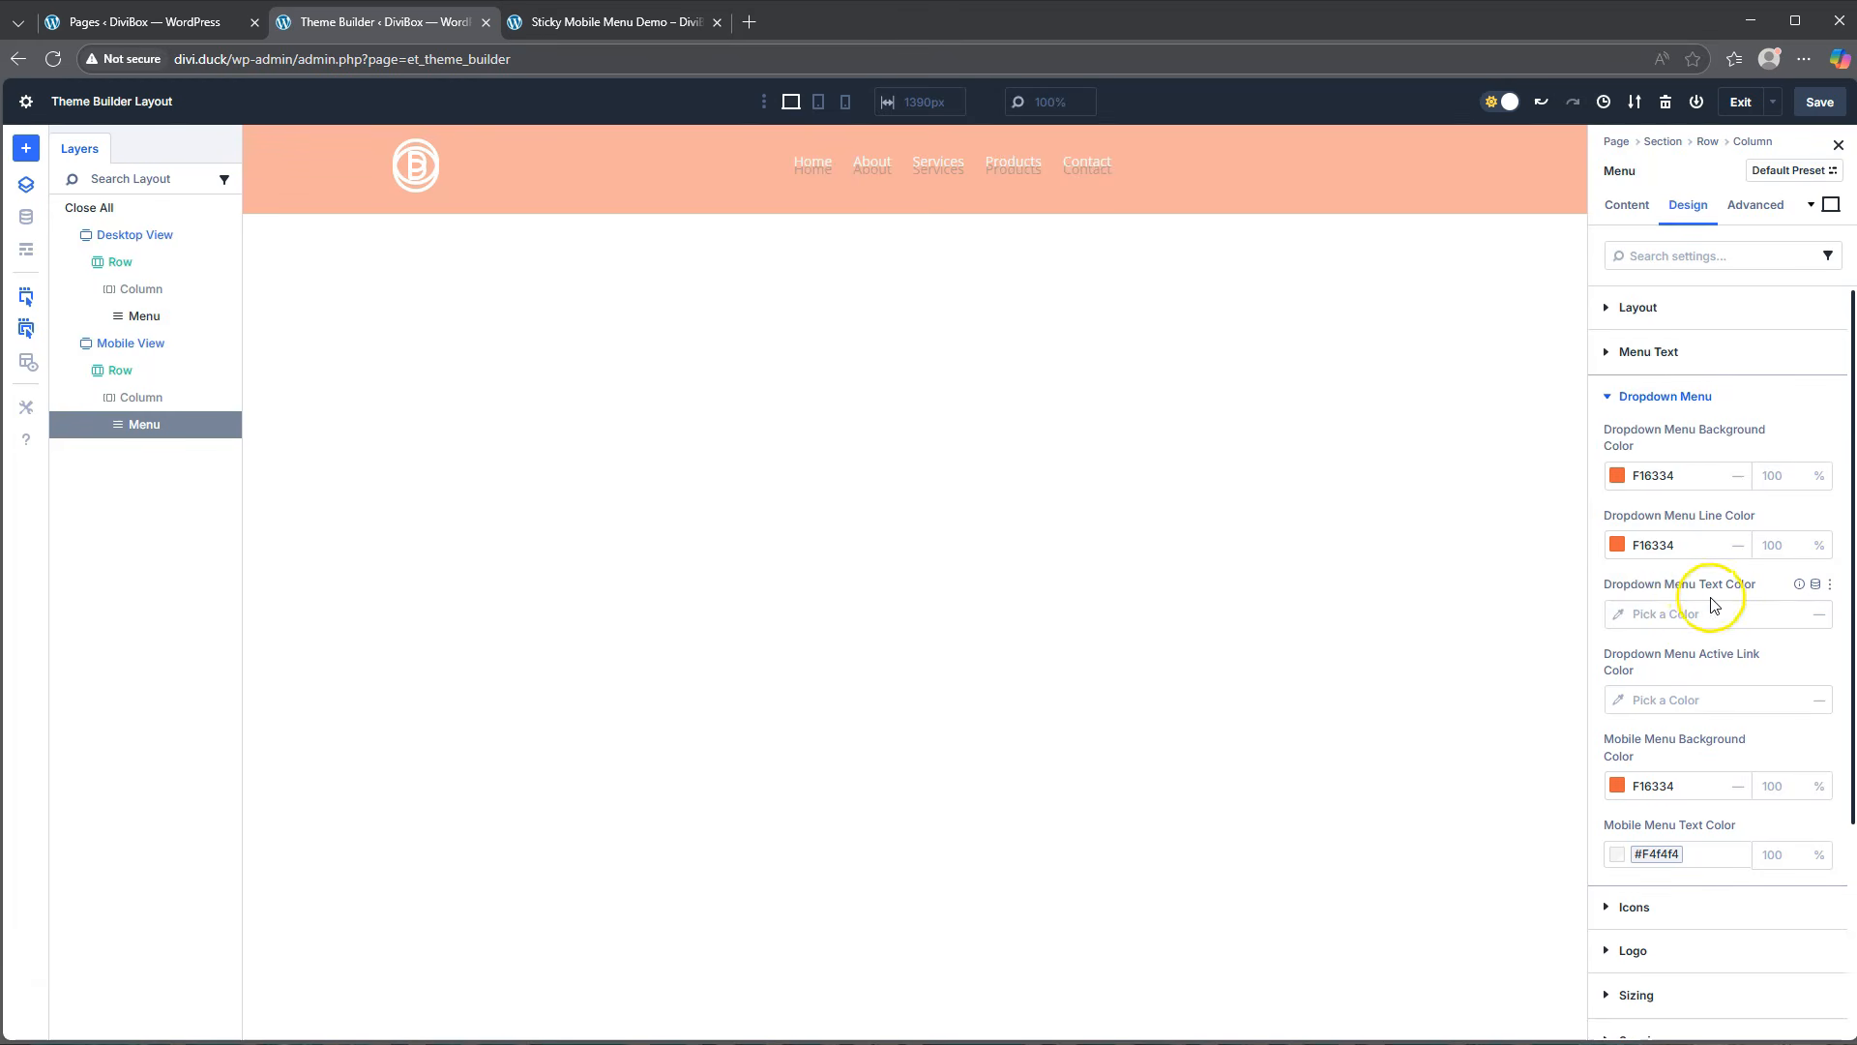
Set the Mobile View menu's dropdown menu text color to the global color #F4f4f4 and save the layout.
{"action": "left_click", "coordinate": [1622, 624]}
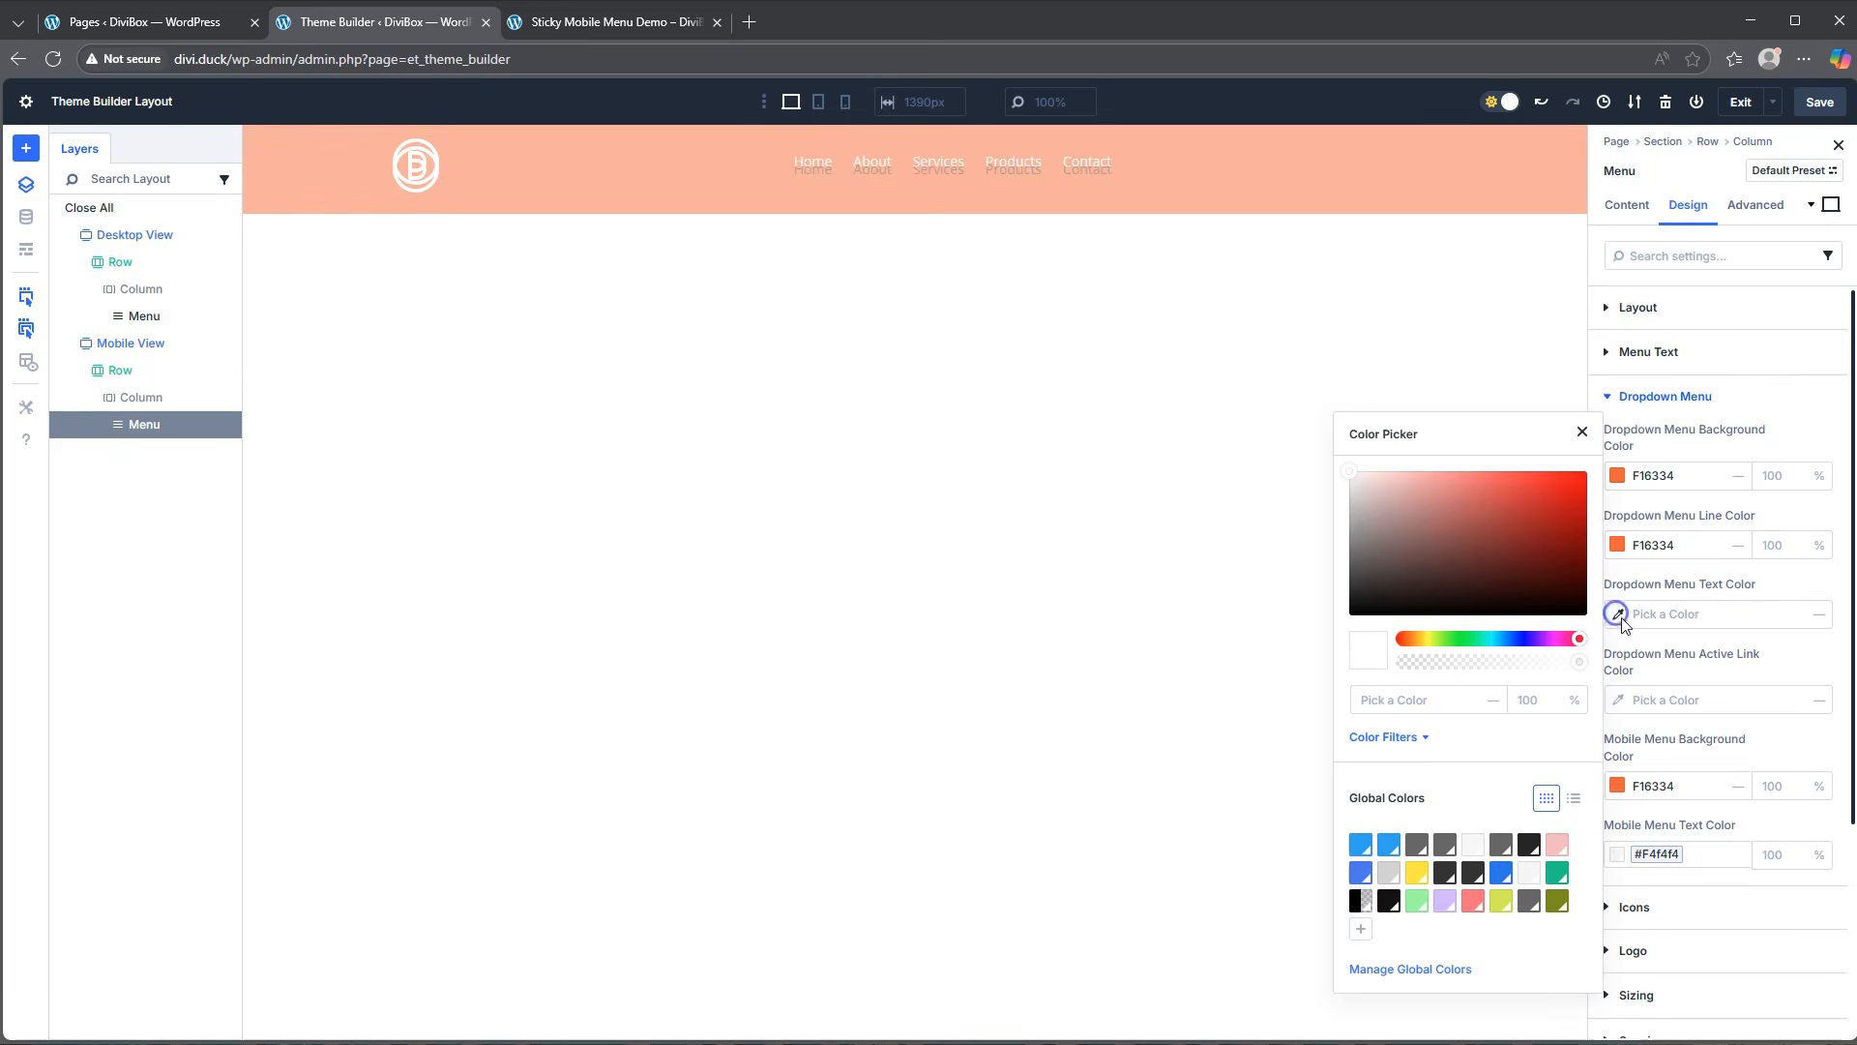
{"action": "left_click", "coordinate": [1532, 875]}
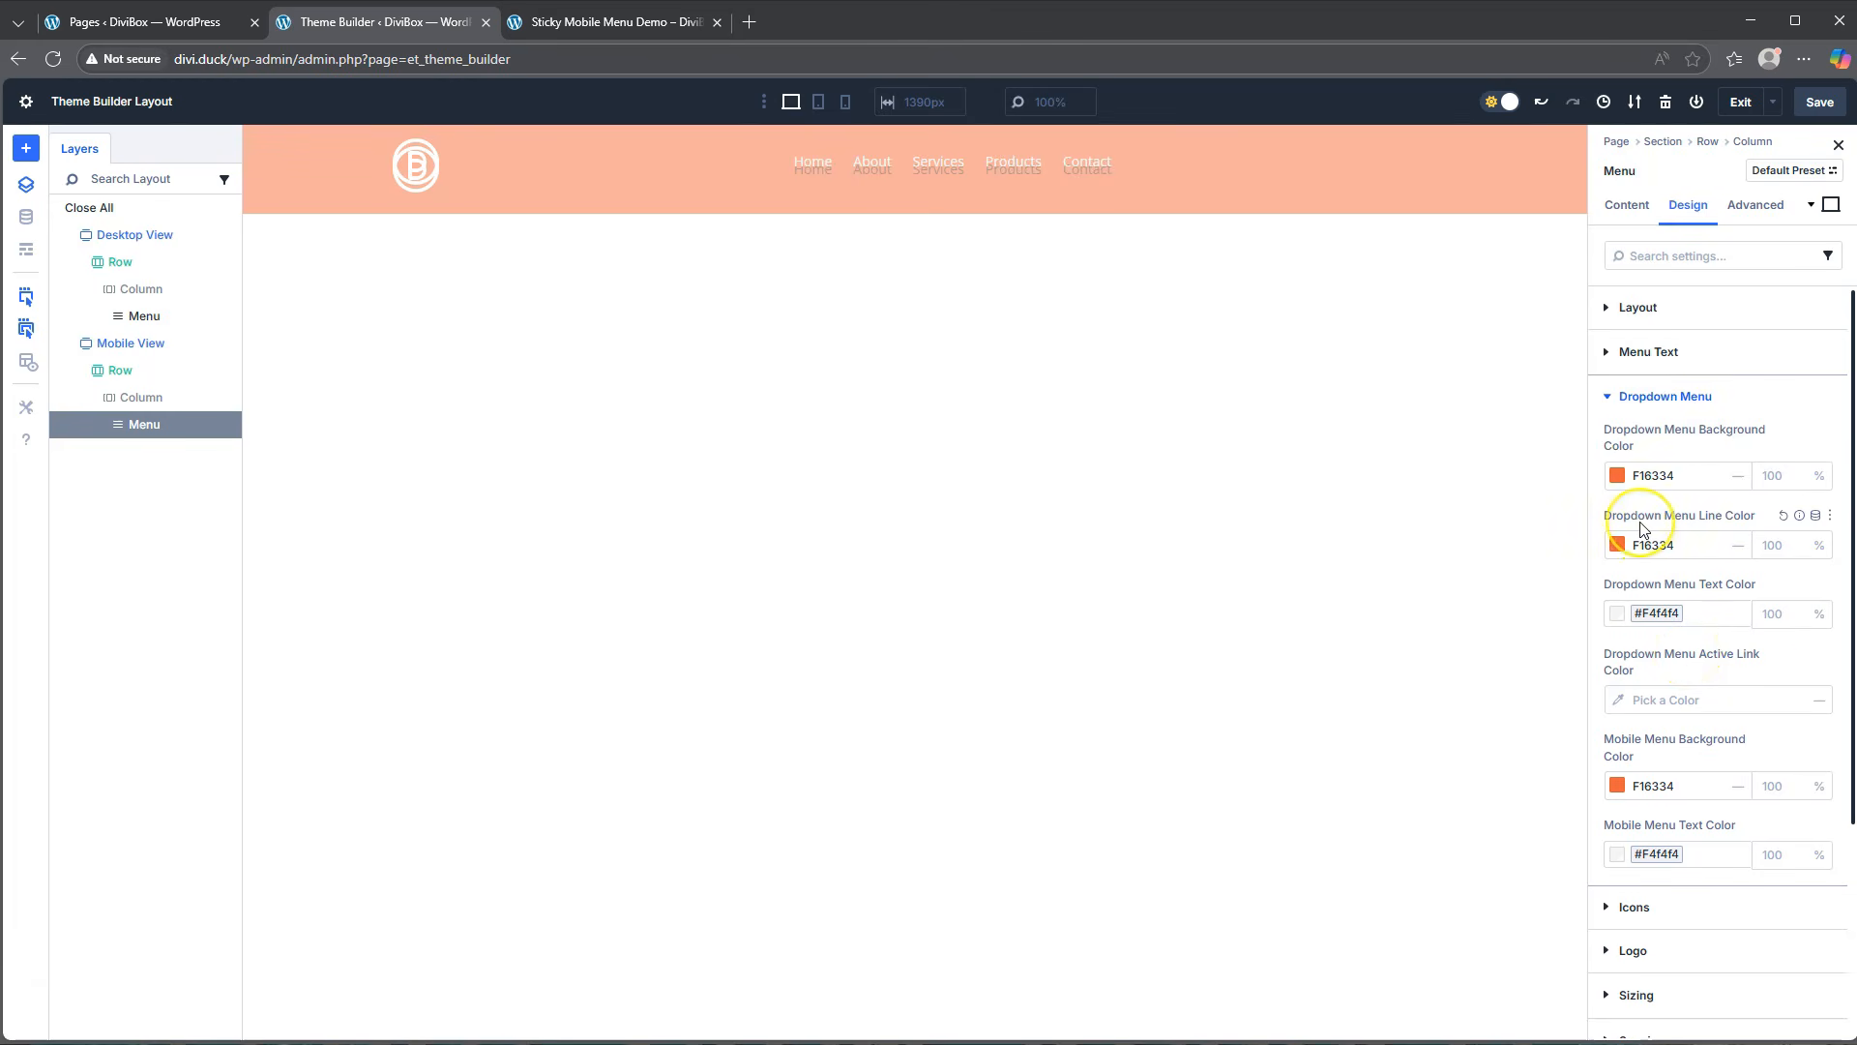
{"action": "left_click", "coordinate": [1618, 500]}
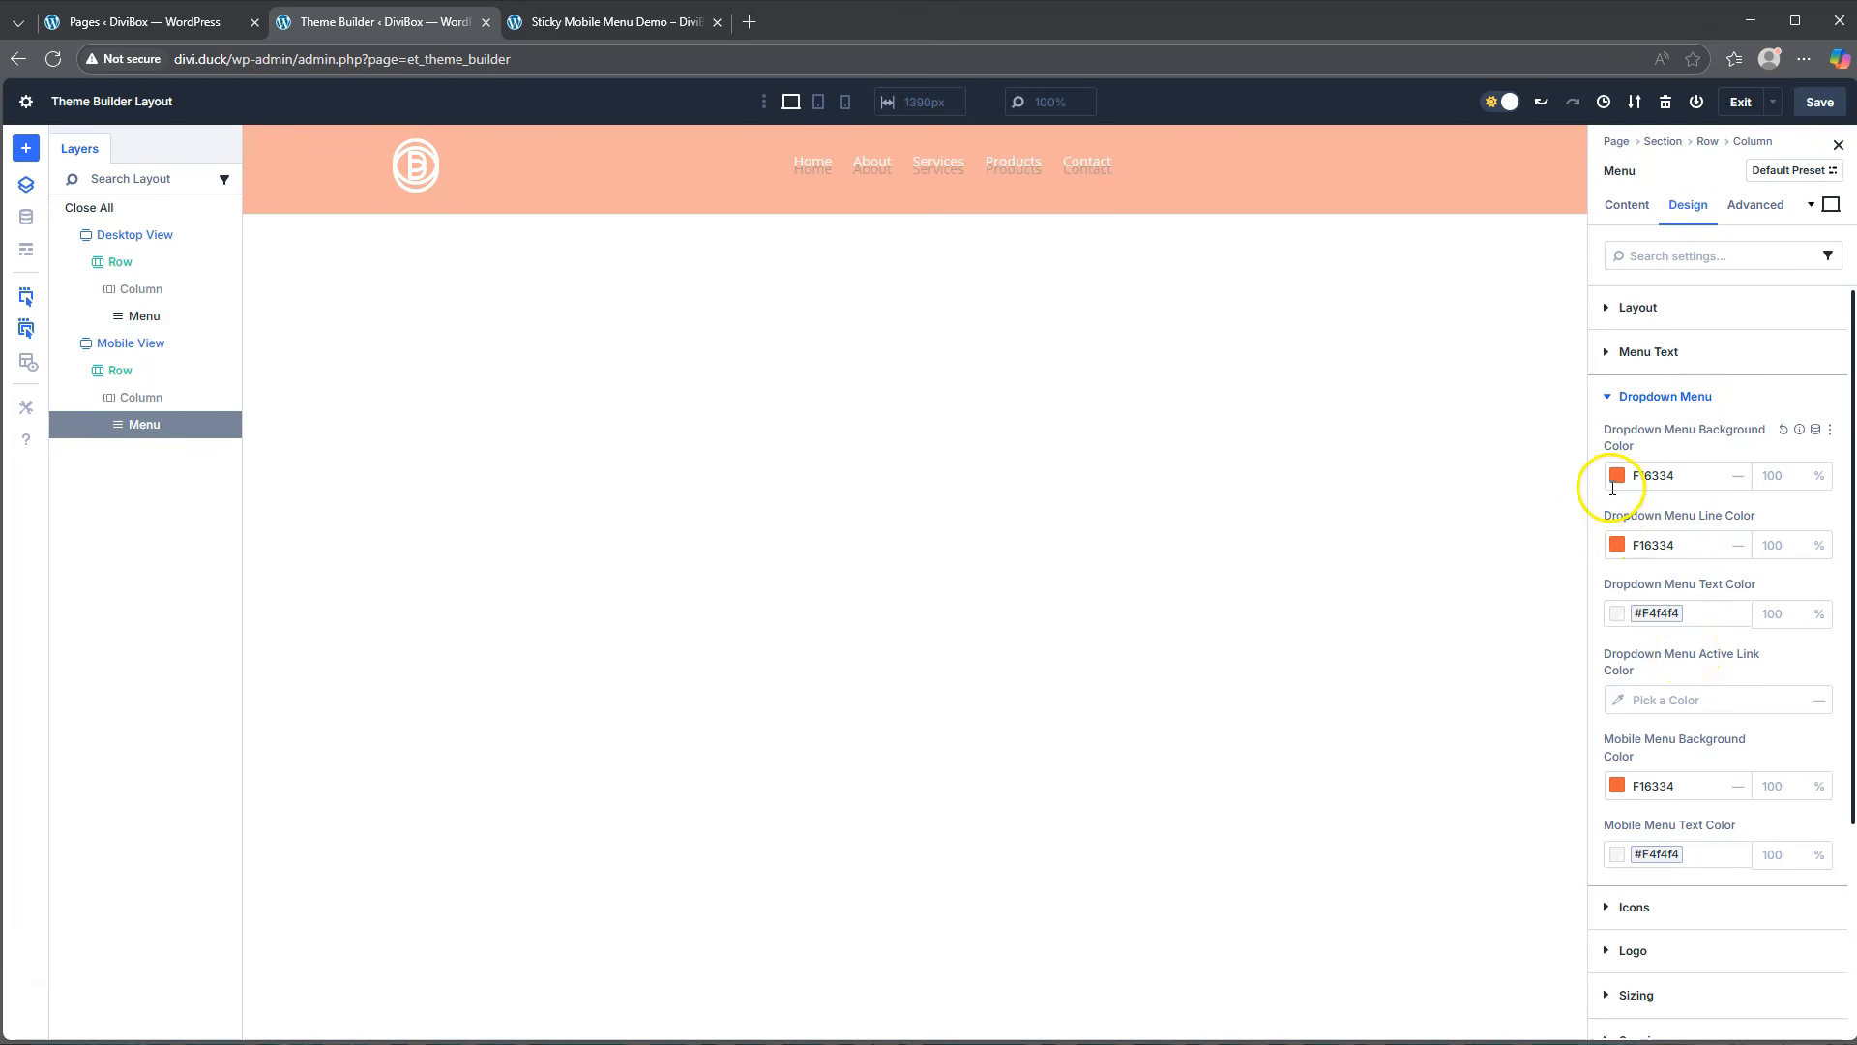
{"action": "left_click", "coordinate": [1819, 105]}
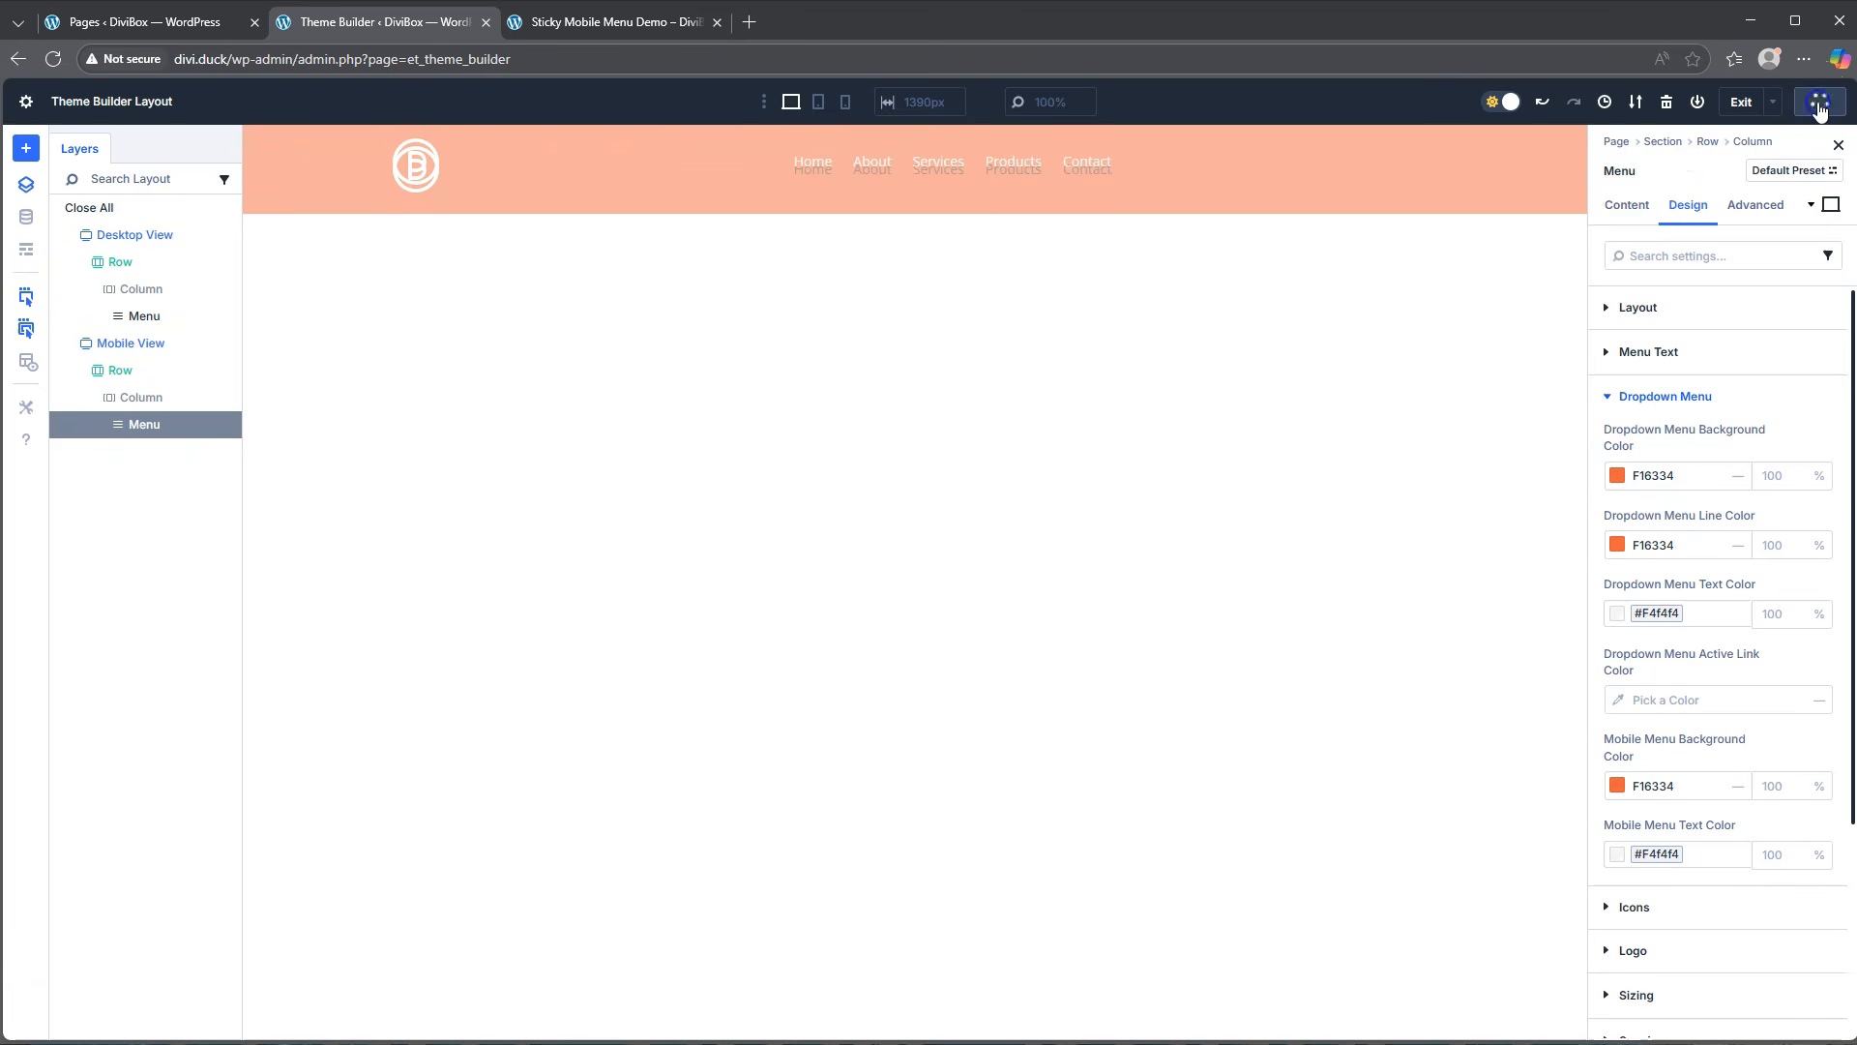
Switch to the Sticky Mobile Menu Demo page, reload it, and examine the opened mobile menu's dropdown styling.
{"action": "left_click", "coordinate": [602, 24]}
{"action": "left_click", "coordinate": [53, 60]}
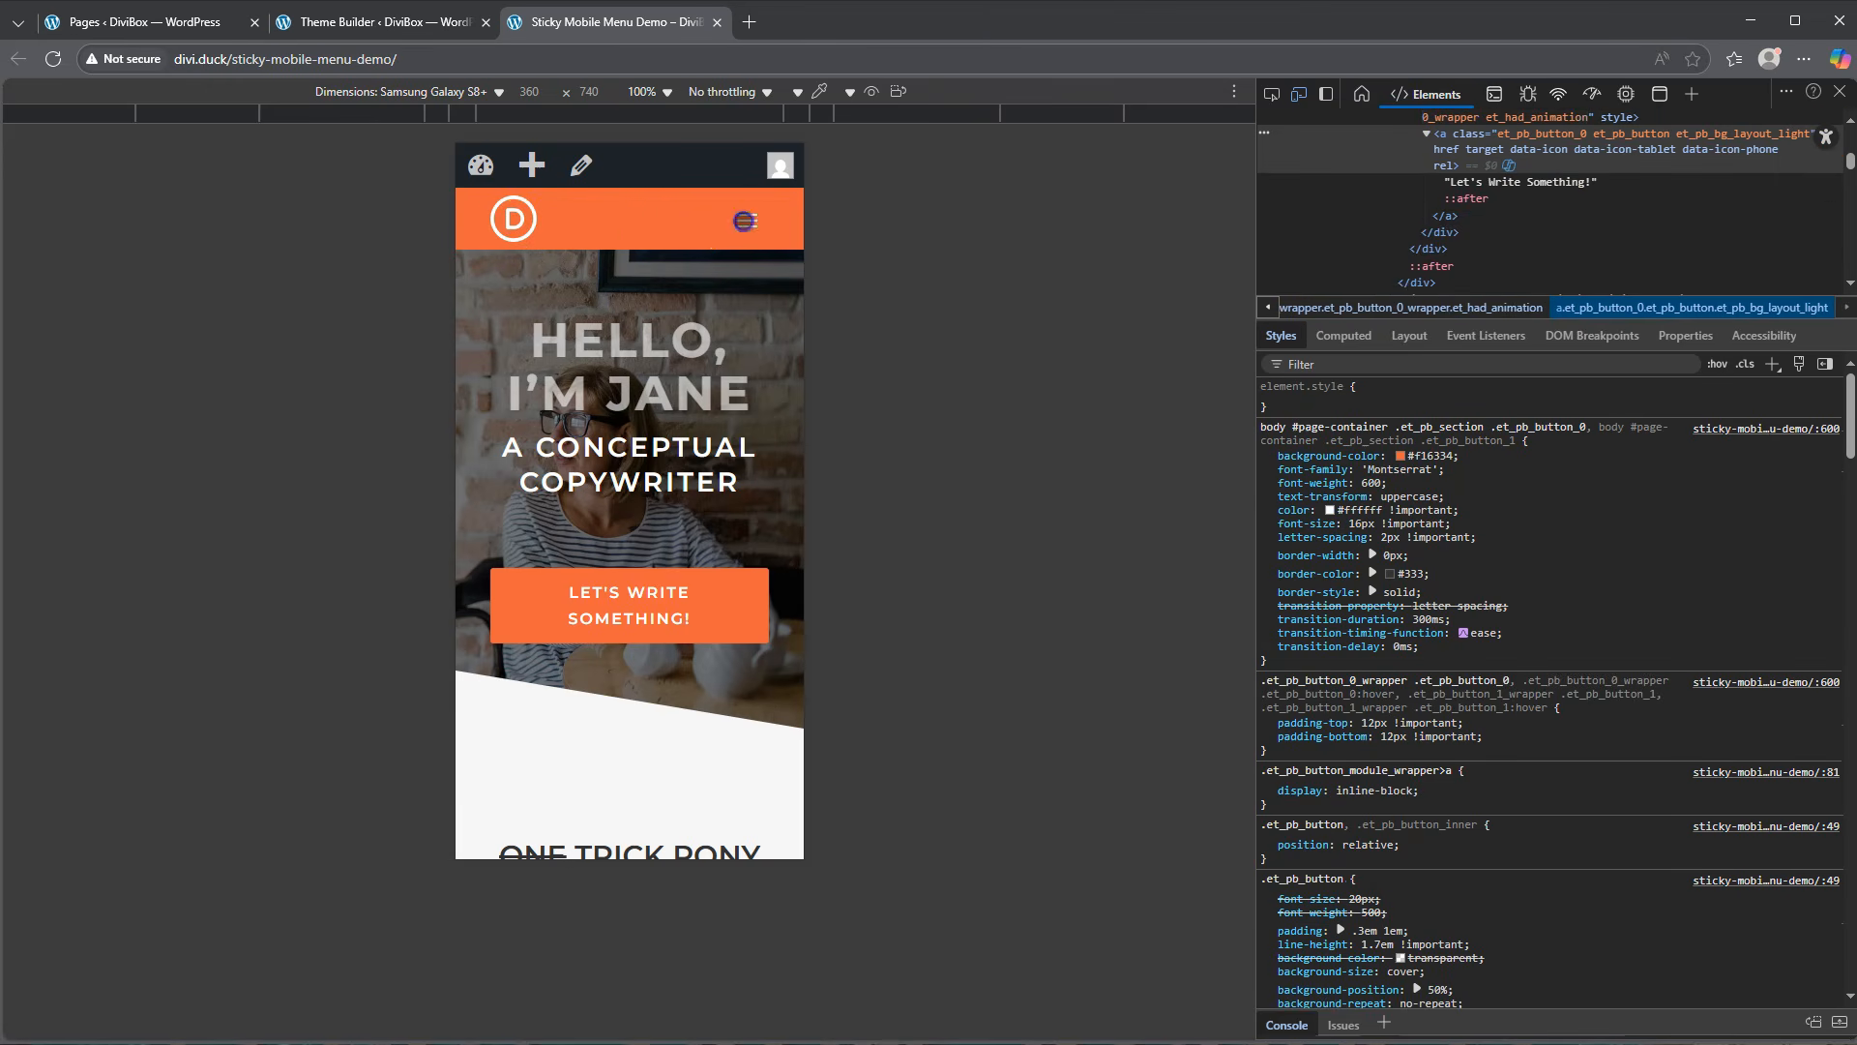
{"action": "scroll", "coordinate": [751, 352], "scroll_direction": "down", "scroll_amount": 5}
{"action": "scroll", "coordinate": [742, 364], "scroll_direction": "up", "scroll_amount": 4}
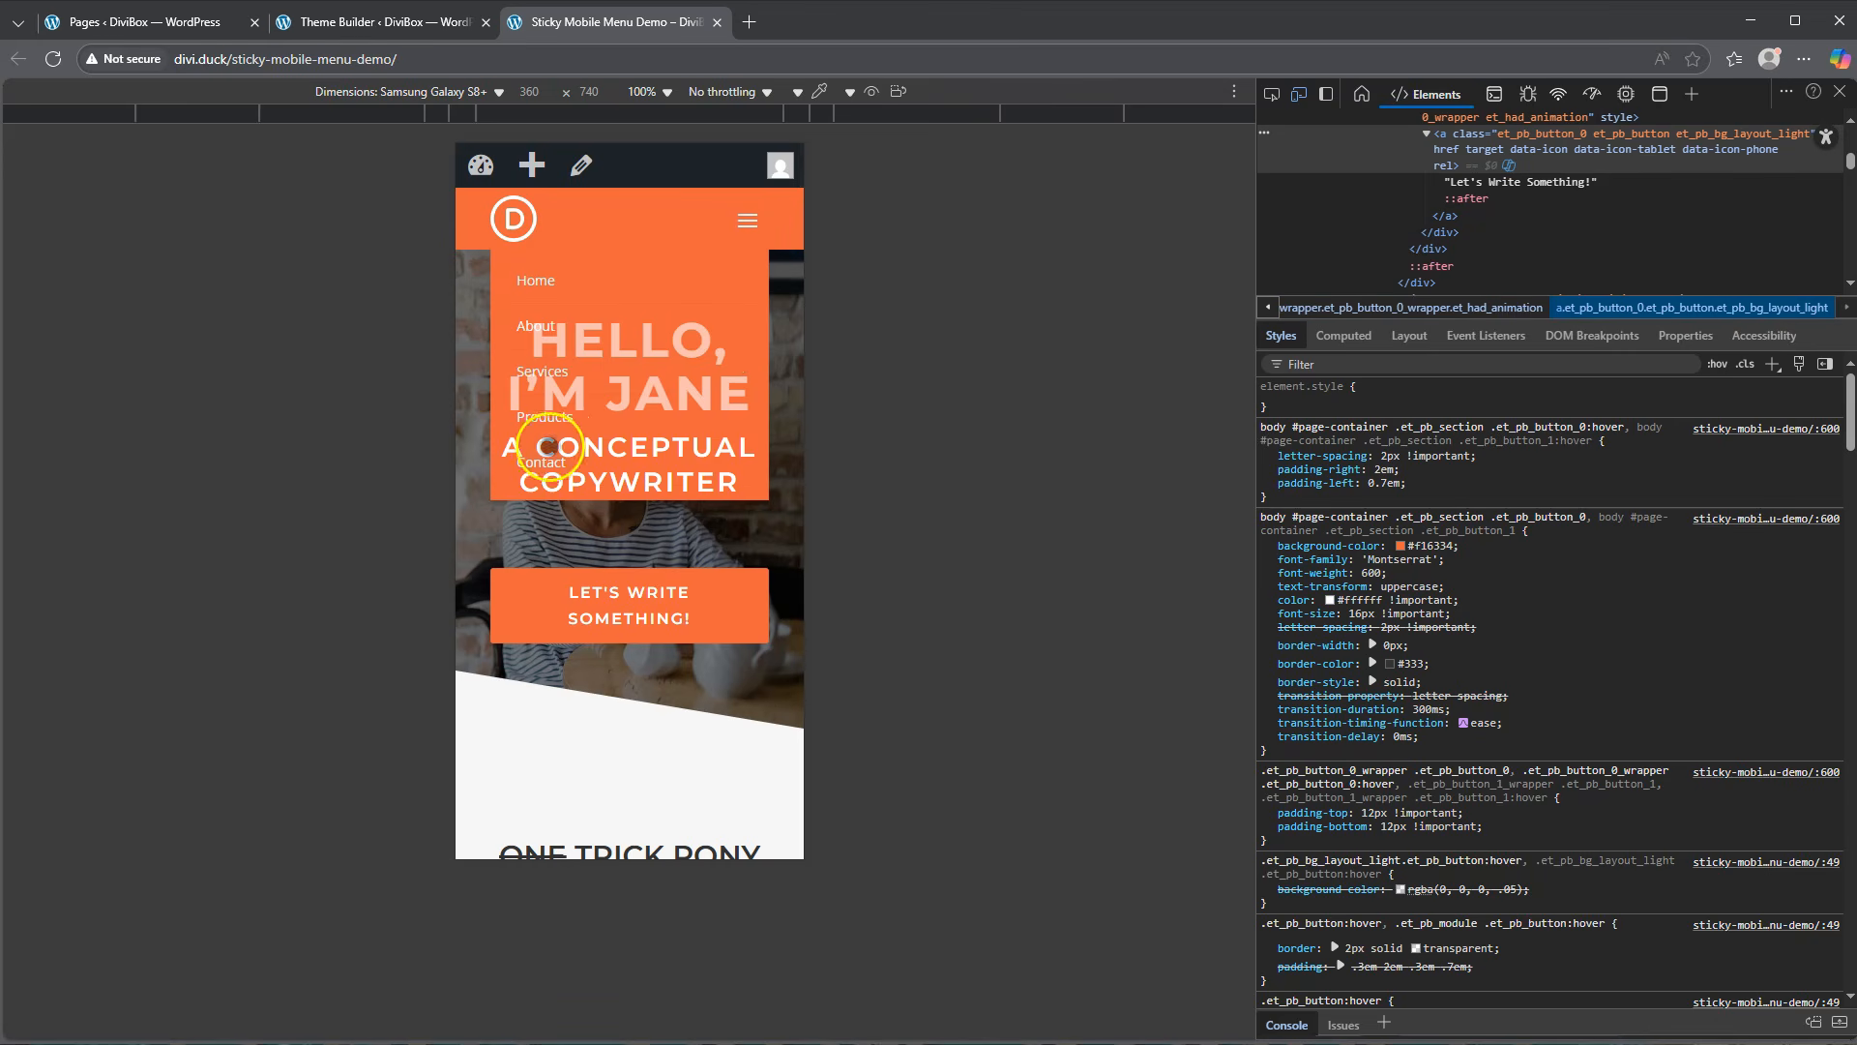
Return to the Theme Builder and set the Mobile View menu's Z Index to 99 in its position settings.
{"action": "left_click", "coordinate": [384, 23]}
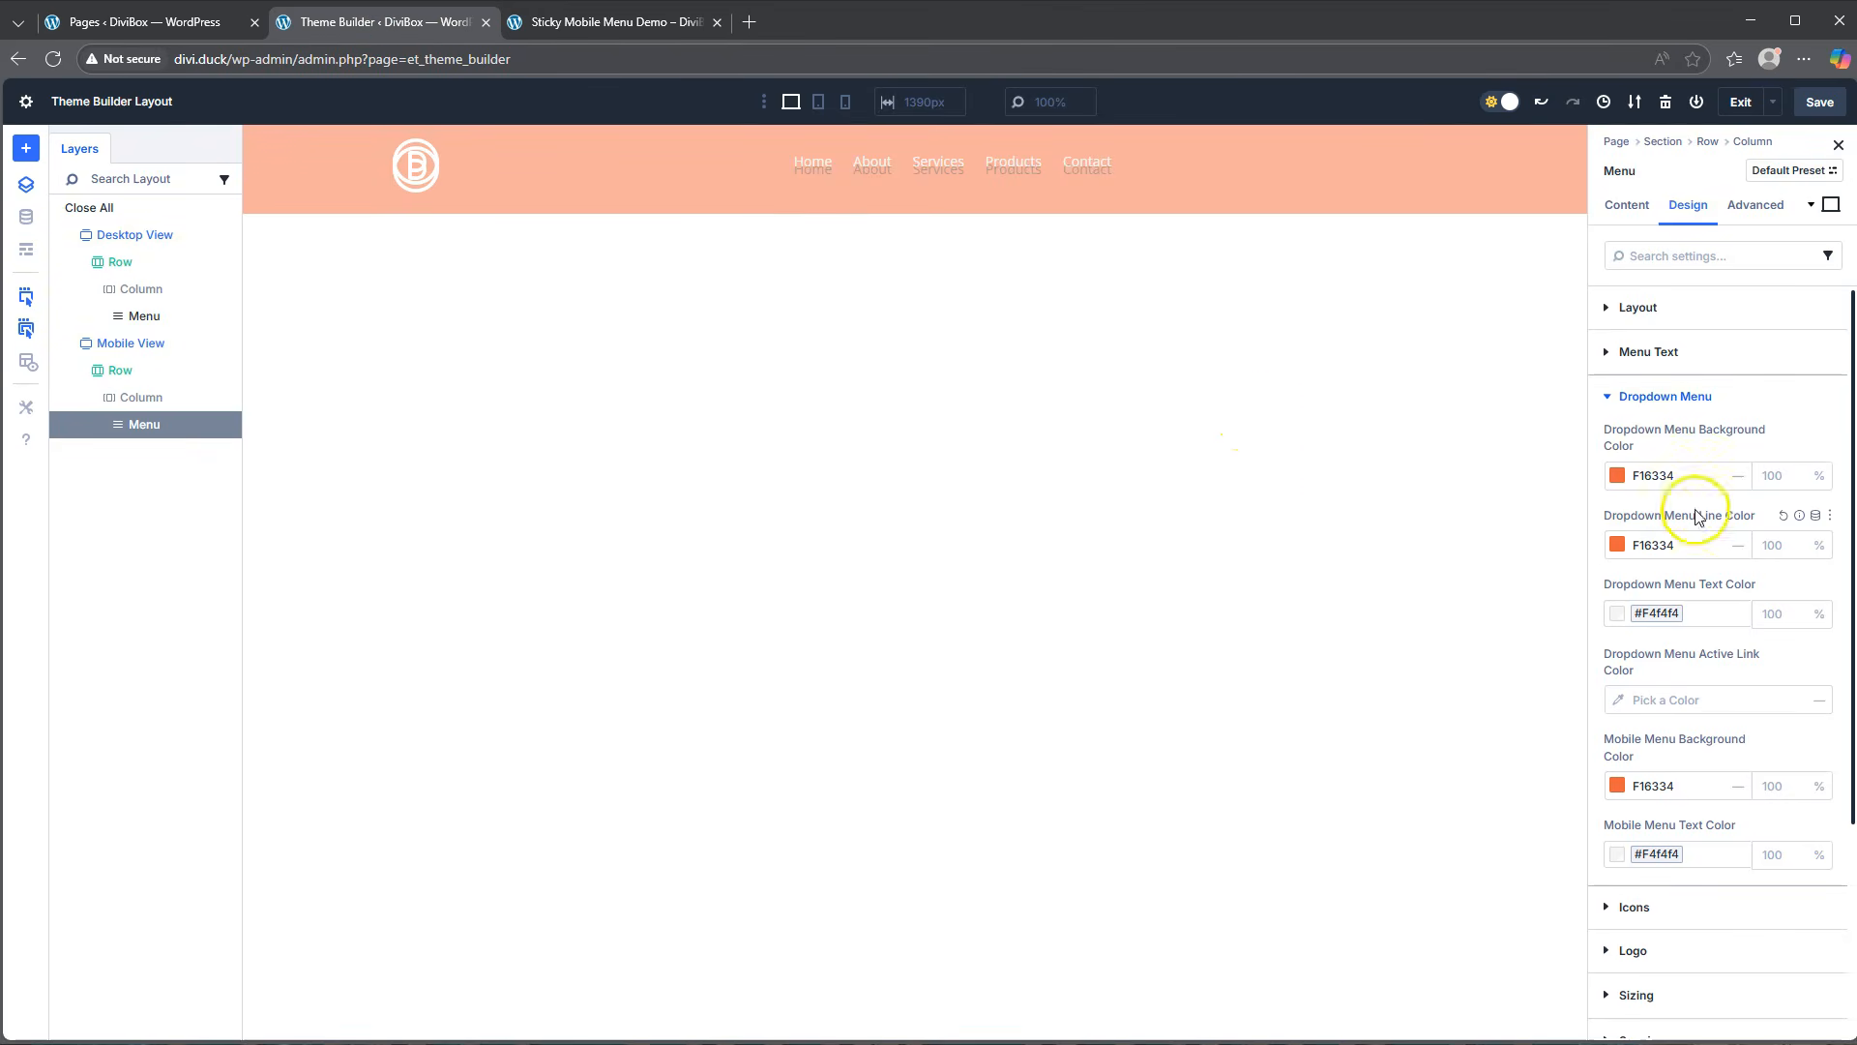
{"action": "scroll", "coordinate": [1741, 619], "scroll_direction": "down", "scroll_amount": 3}
{"action": "scroll", "coordinate": [1745, 624], "scroll_direction": "down", "scroll_amount": 1}
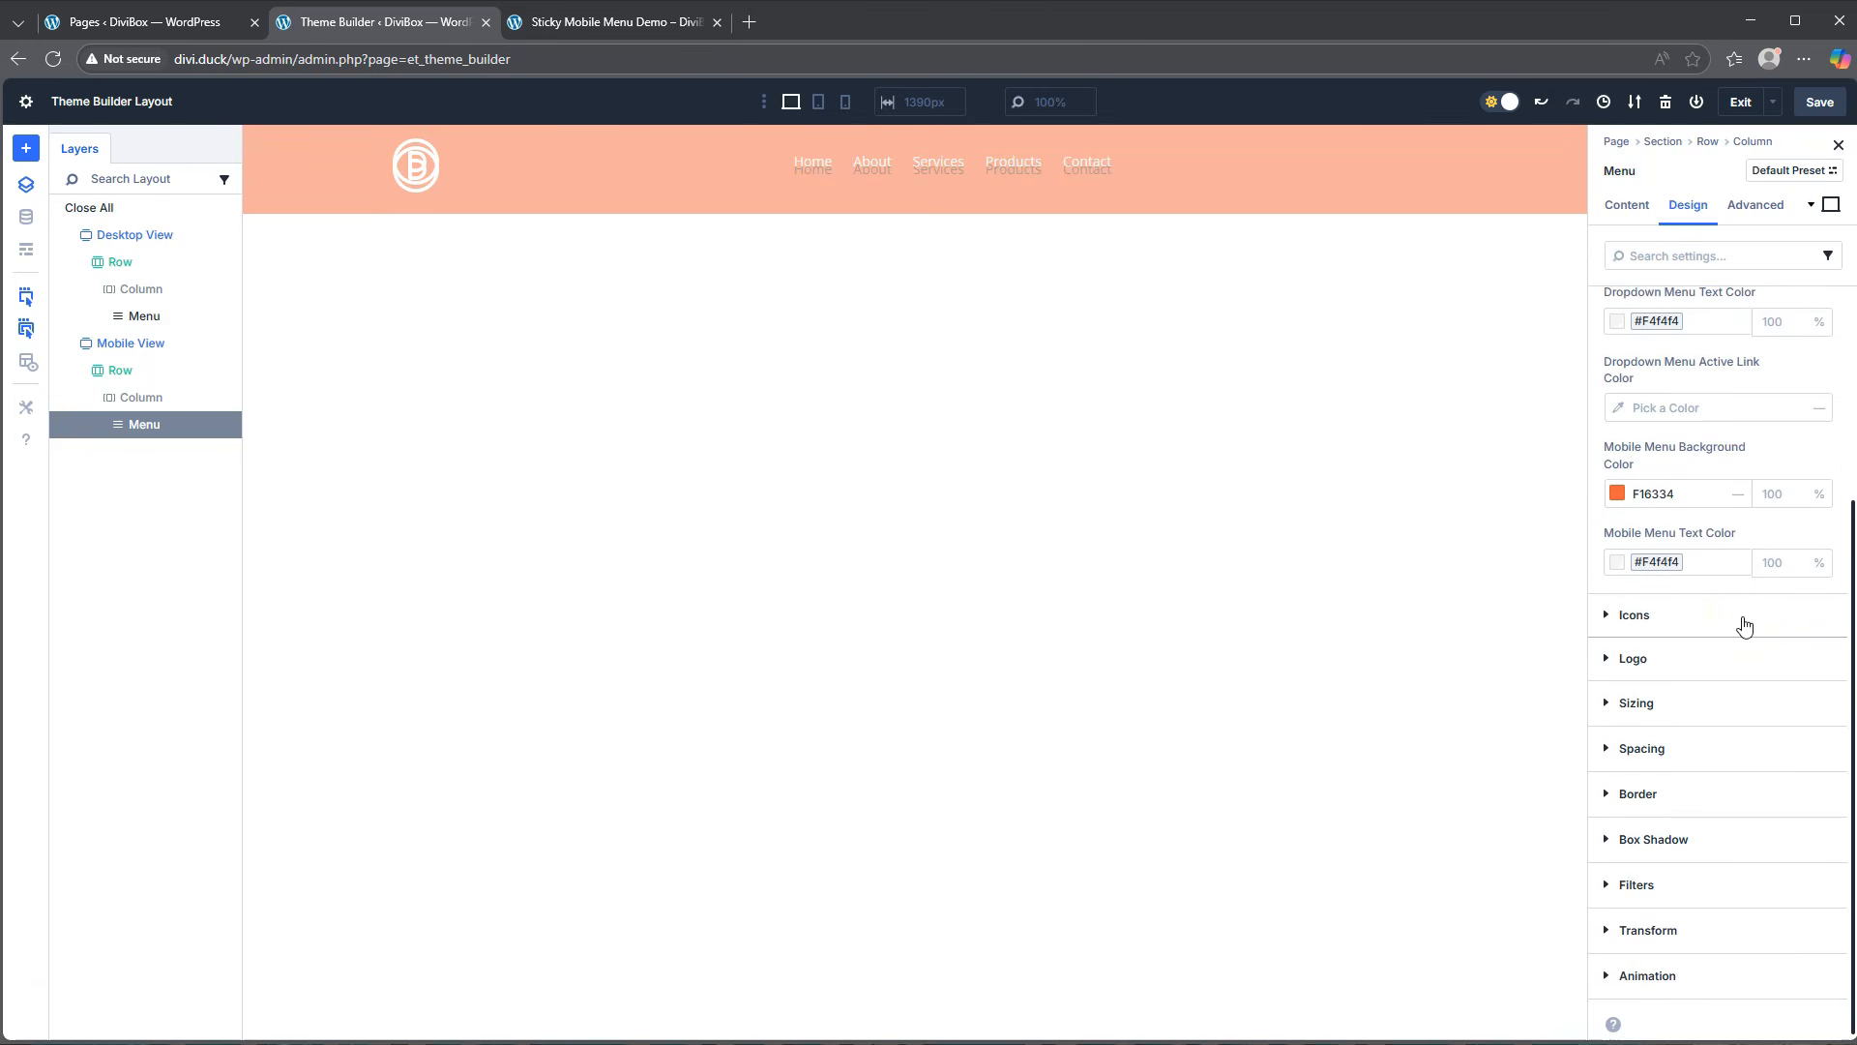
{"action": "scroll", "coordinate": [1746, 624], "scroll_direction": "up", "scroll_amount": 4}
{"action": "left_click", "coordinate": [1748, 208]}
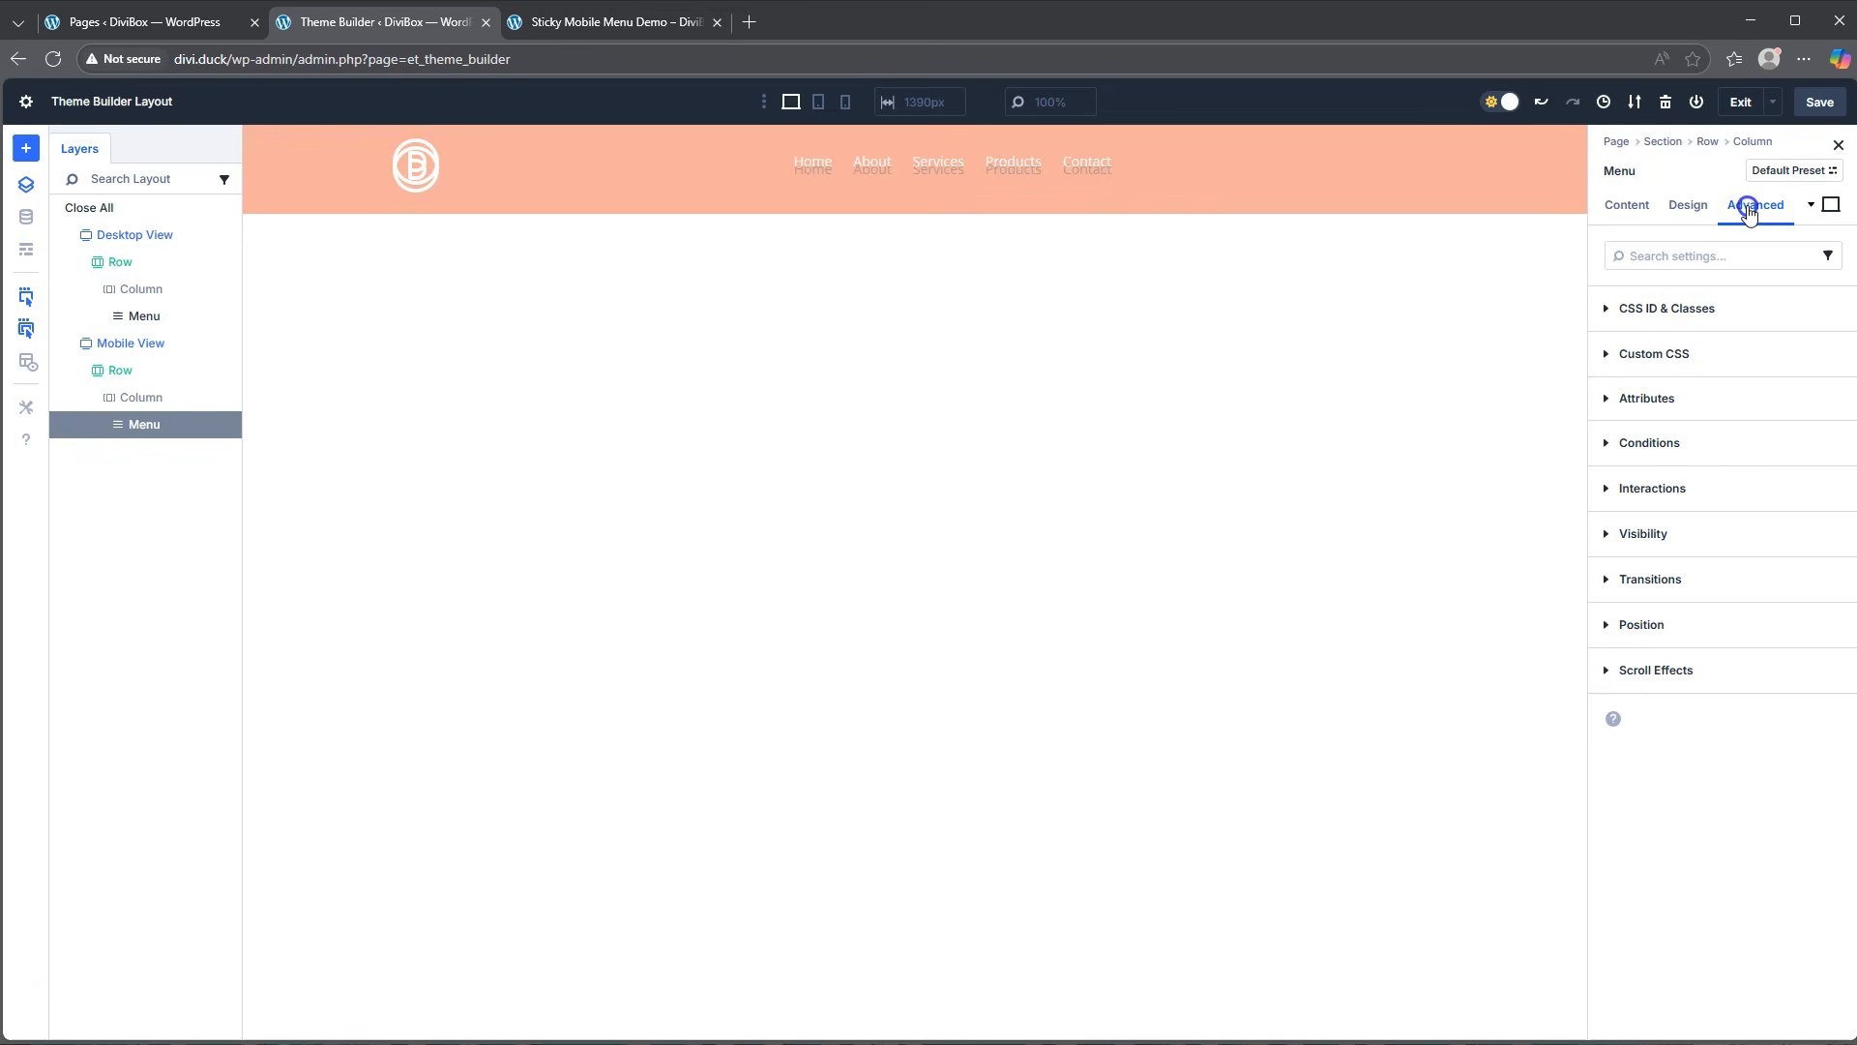
{"action": "left_click", "coordinate": [1641, 624]}
{"action": "left_click", "coordinate": [1633, 755]}
{"action": "left_click", "coordinate": [1696, 934]}
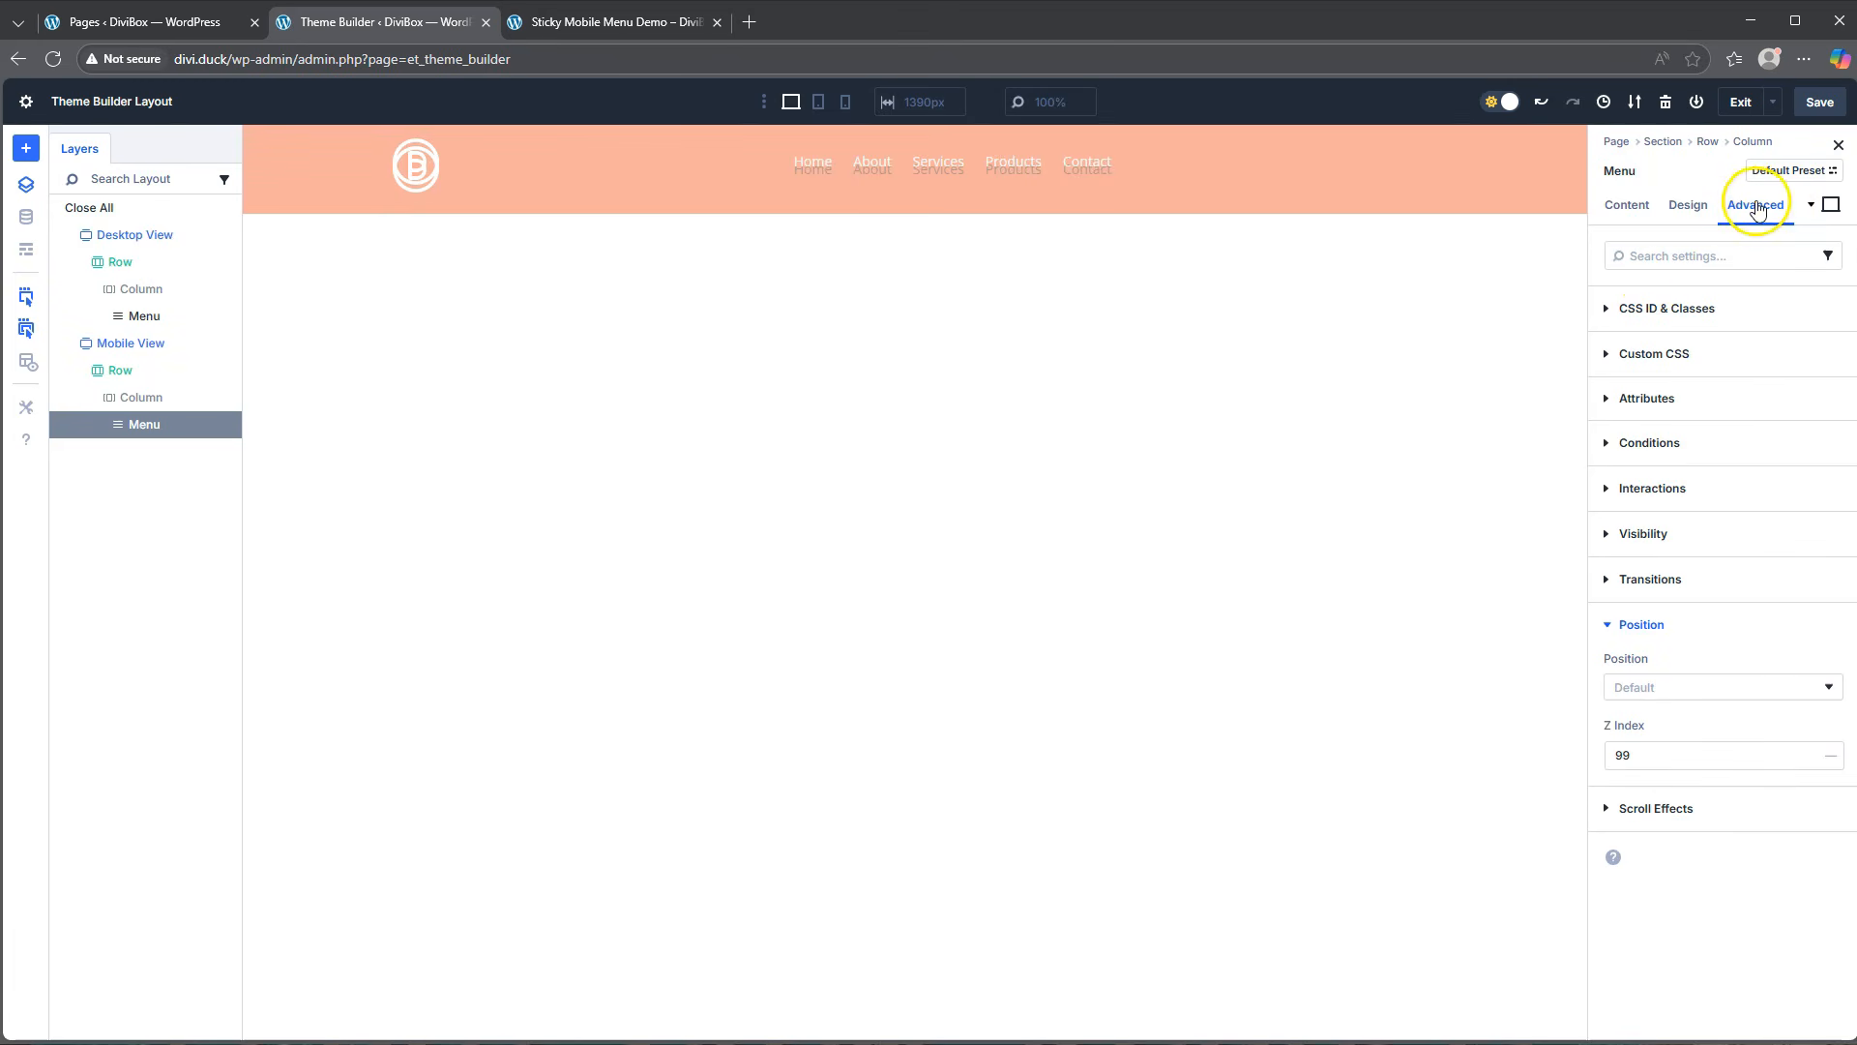
{"action": "left_click", "coordinate": [1628, 205]}
{"action": "left_click", "coordinate": [1827, 206]}
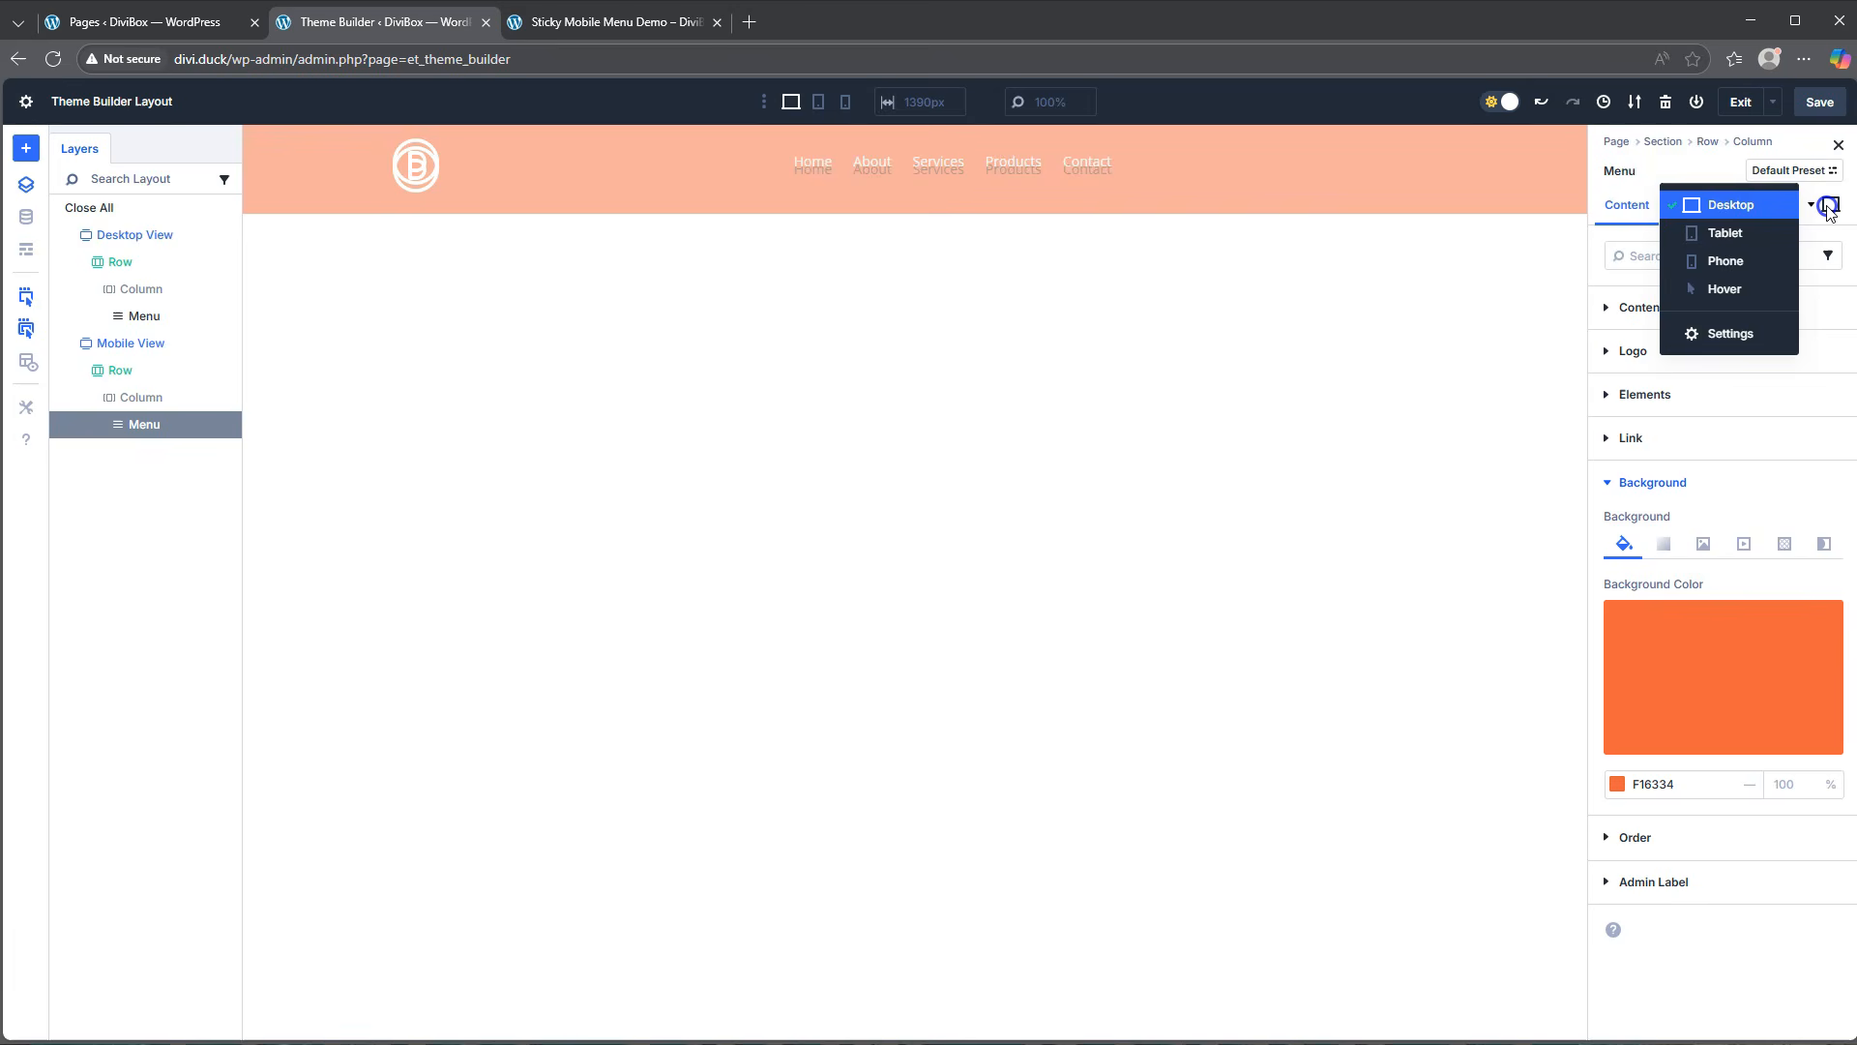
{"action": "left_click", "coordinate": [1733, 292]}
Set the Mobile View section's sticky position to Stick to Top and save the layout.
{"action": "left_click", "coordinate": [1709, 147]}
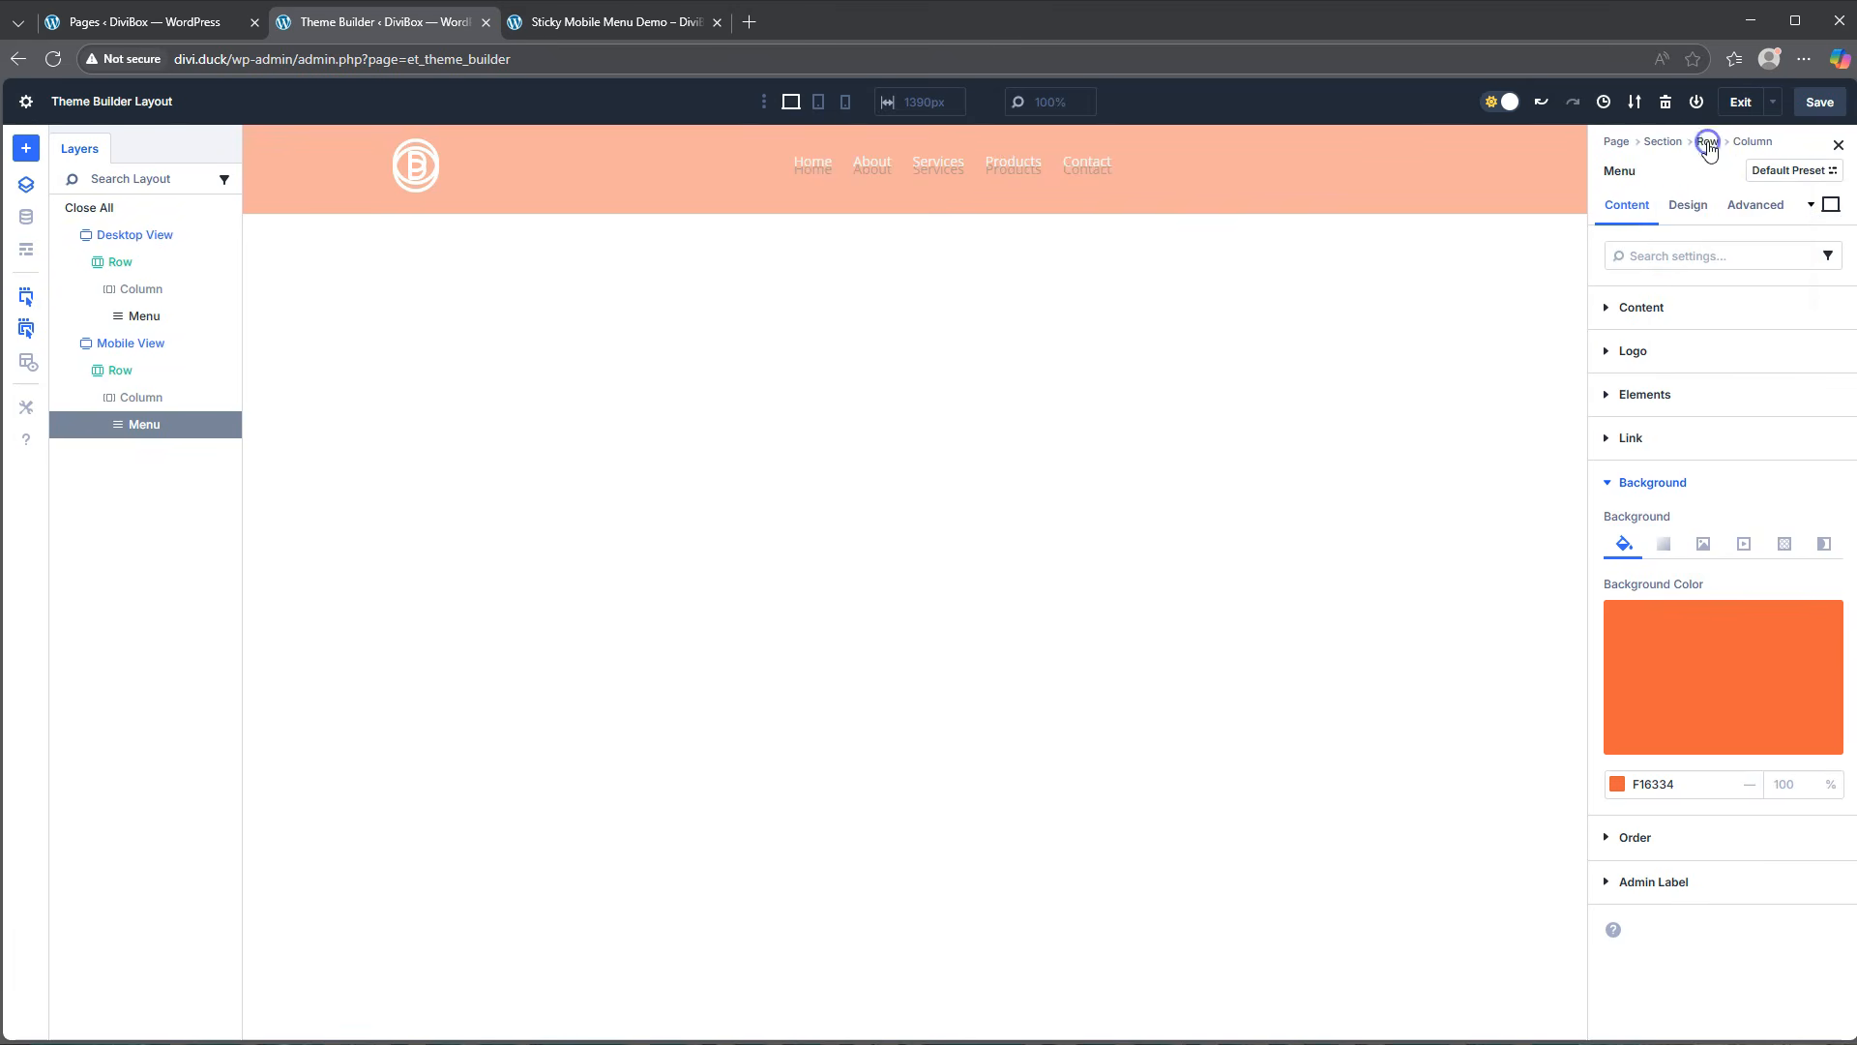
{"action": "left_click", "coordinate": [1662, 143]}
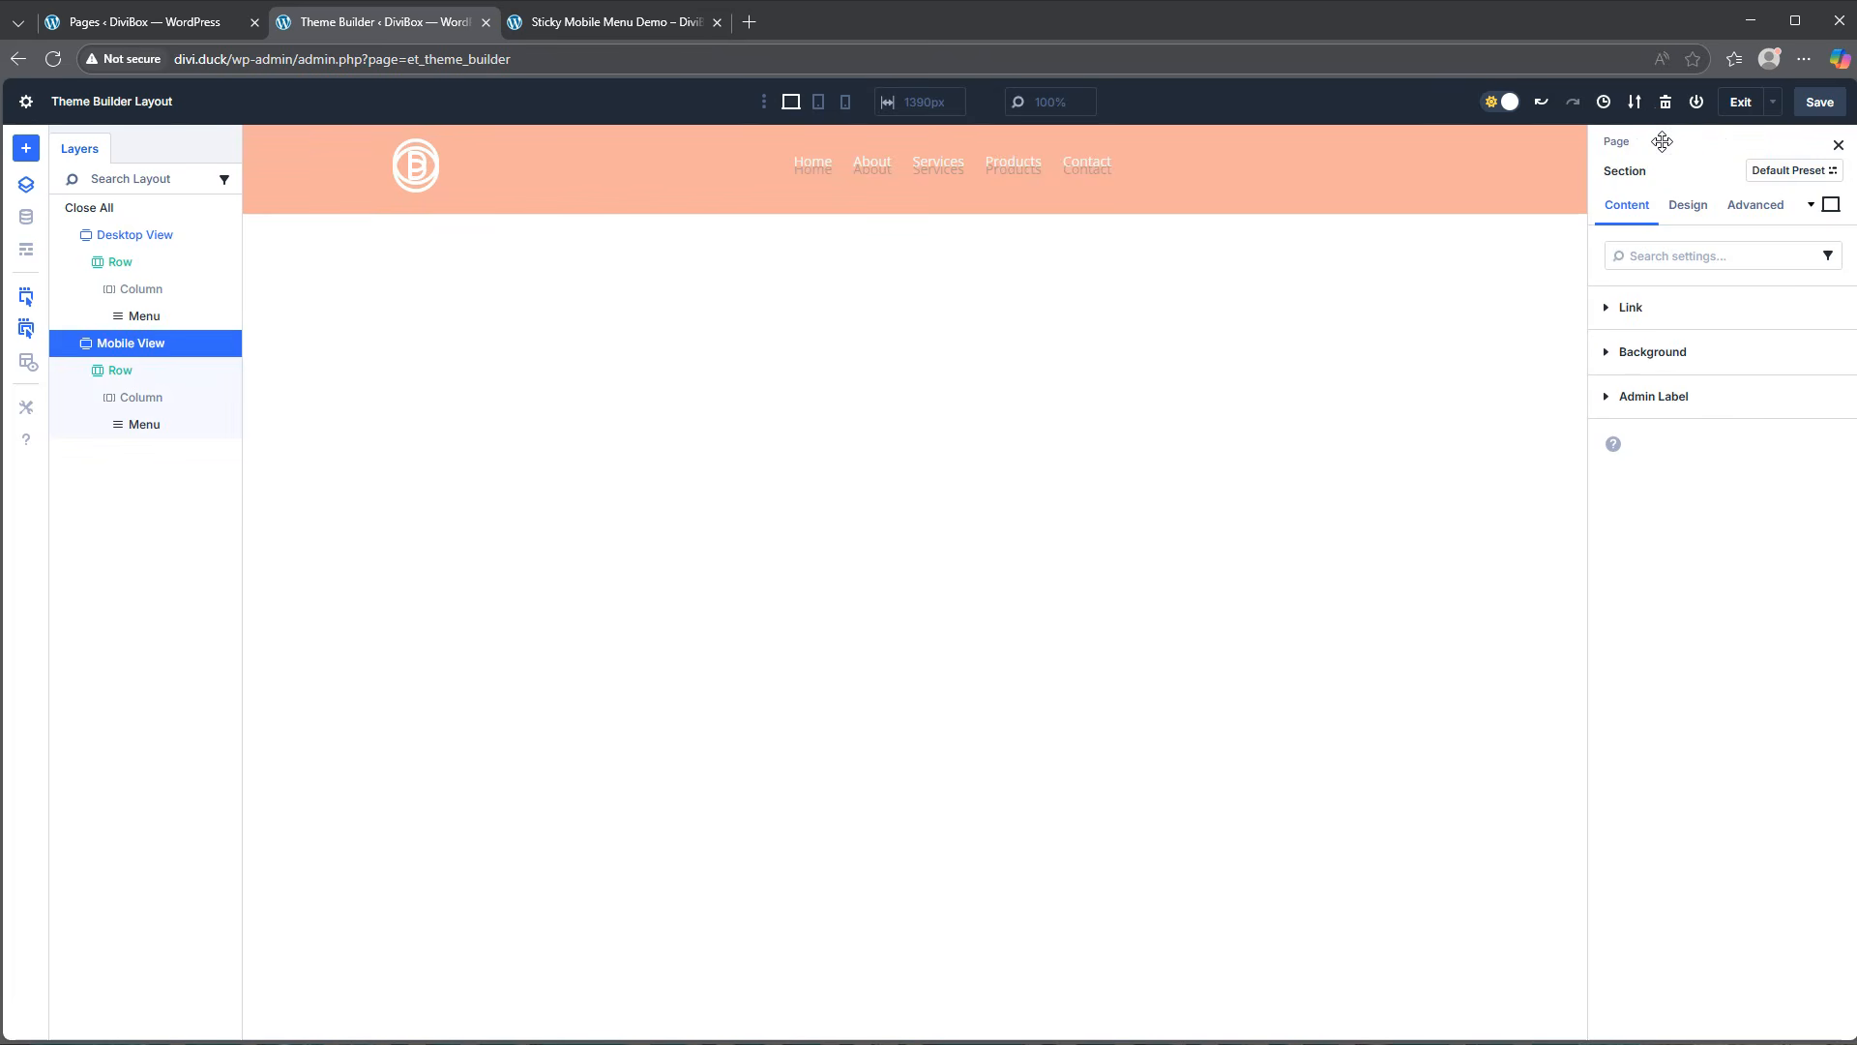
{"action": "left_click", "coordinate": [1756, 205]}
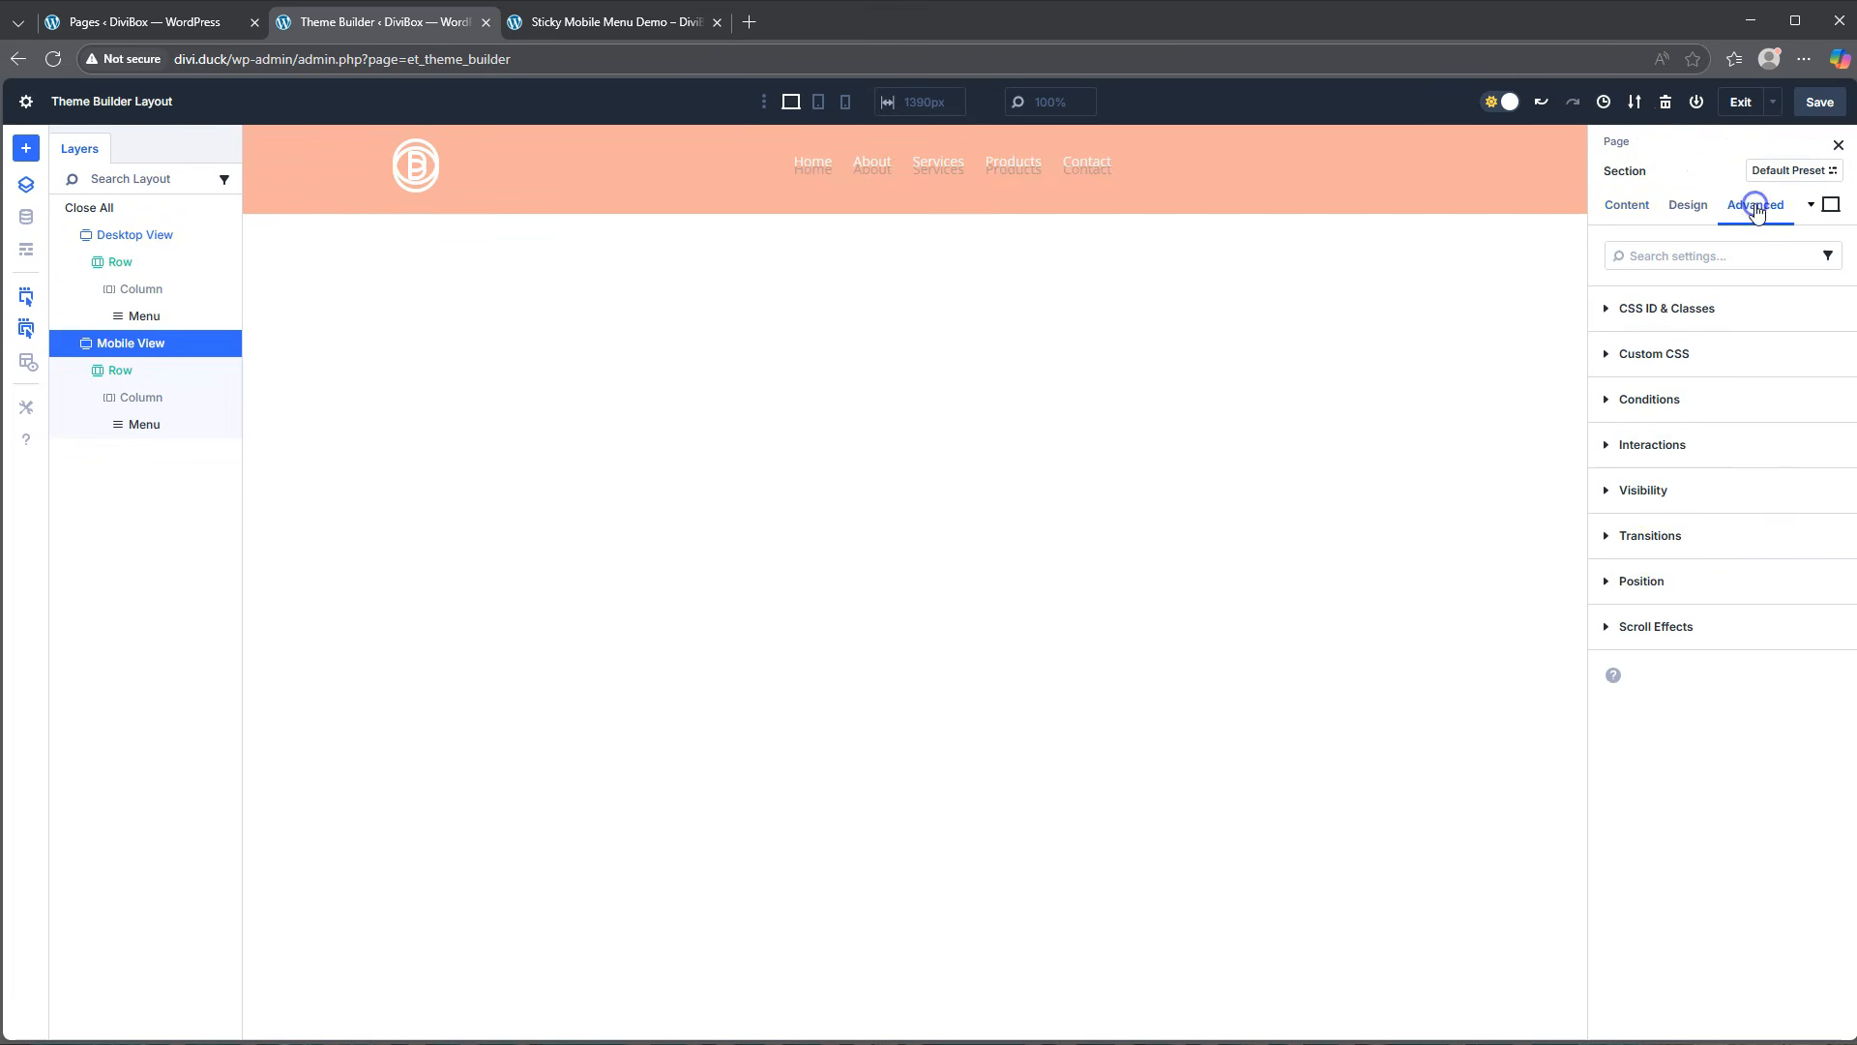
{"action": "left_click", "coordinate": [1656, 626]}
{"action": "left_click", "coordinate": [1656, 694]}
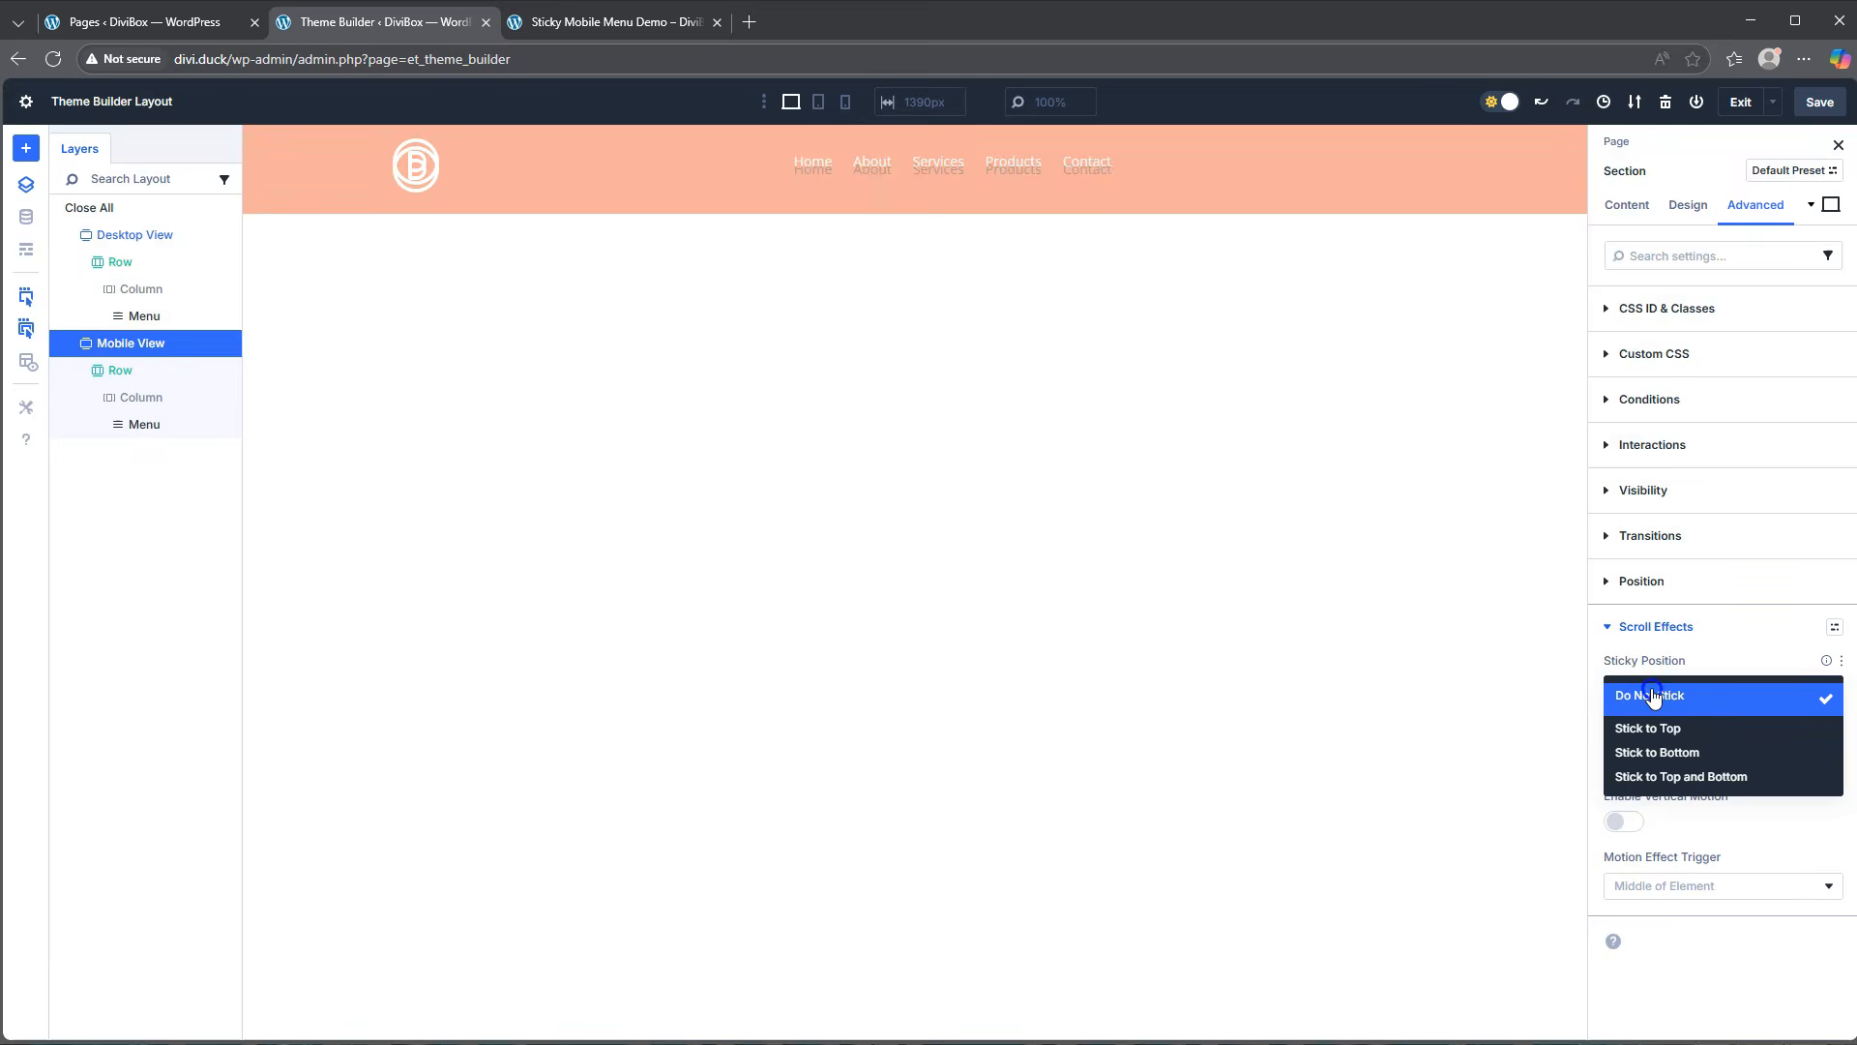
{"action": "left_click", "coordinate": [1649, 731]}
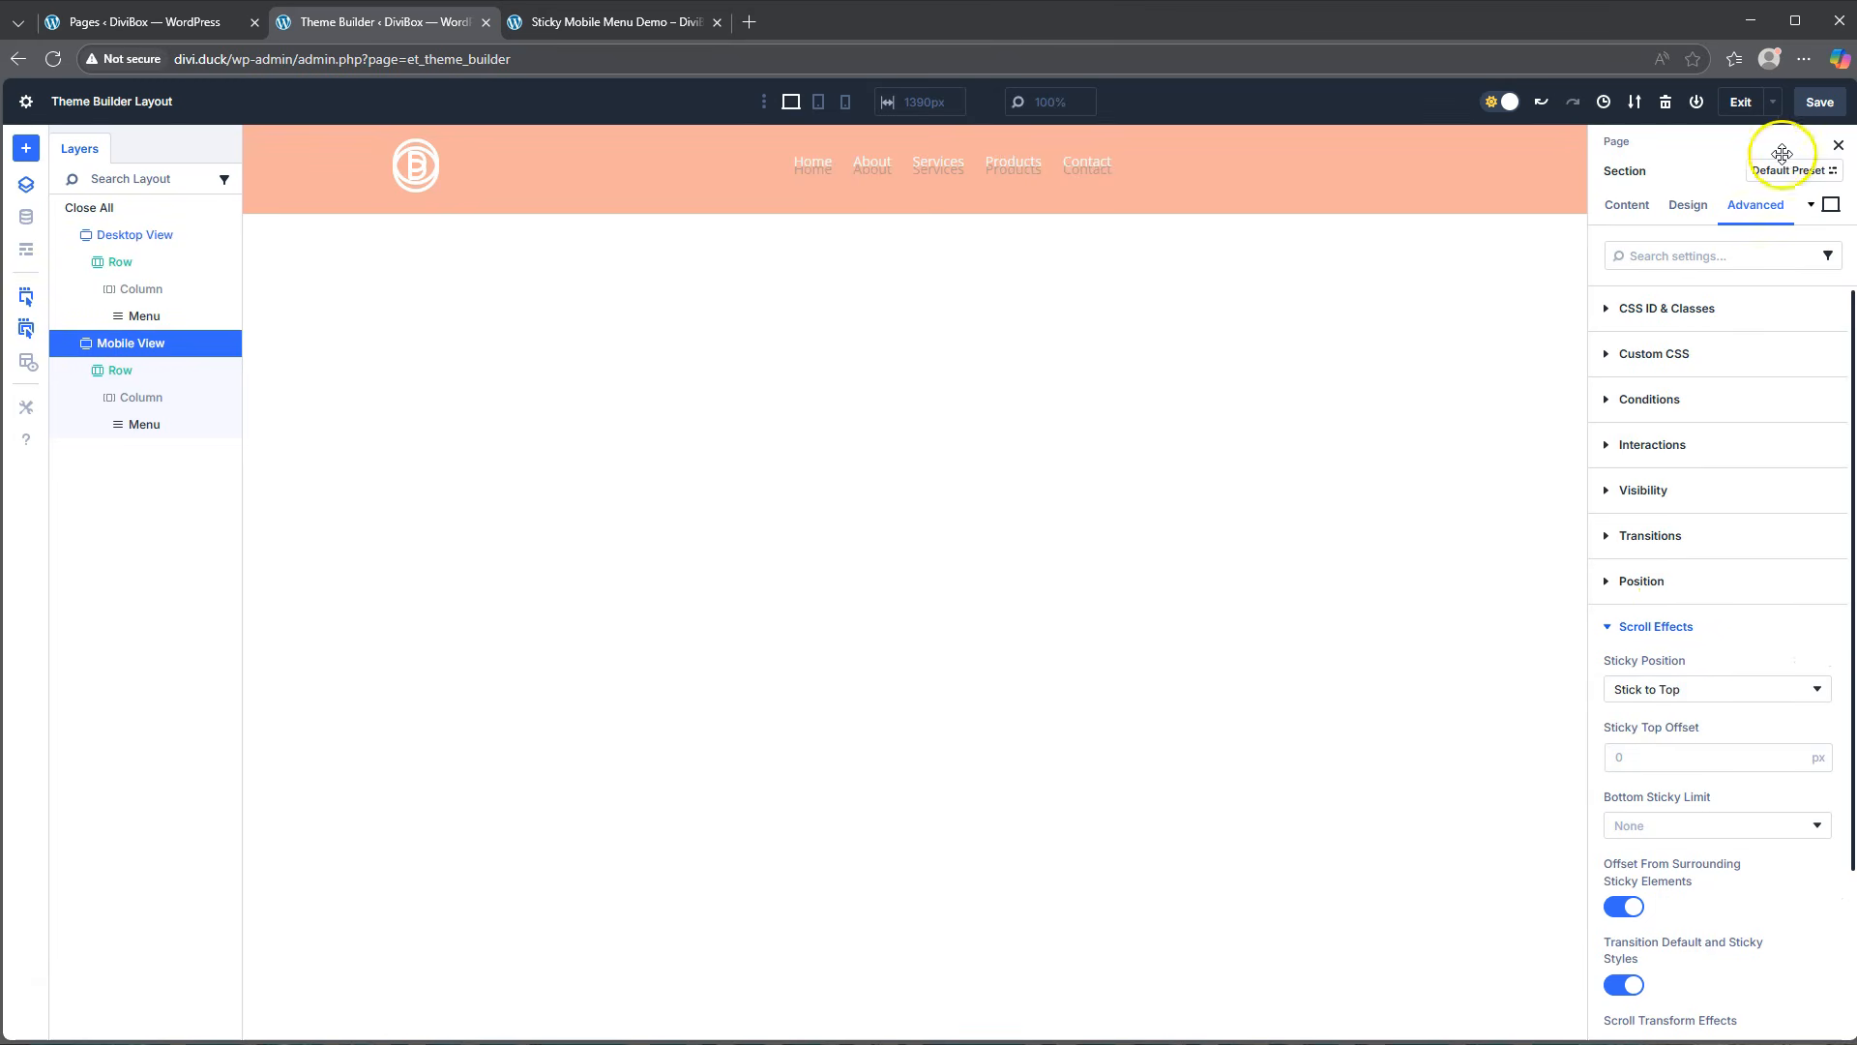
{"action": "left_click", "coordinate": [1820, 104]}
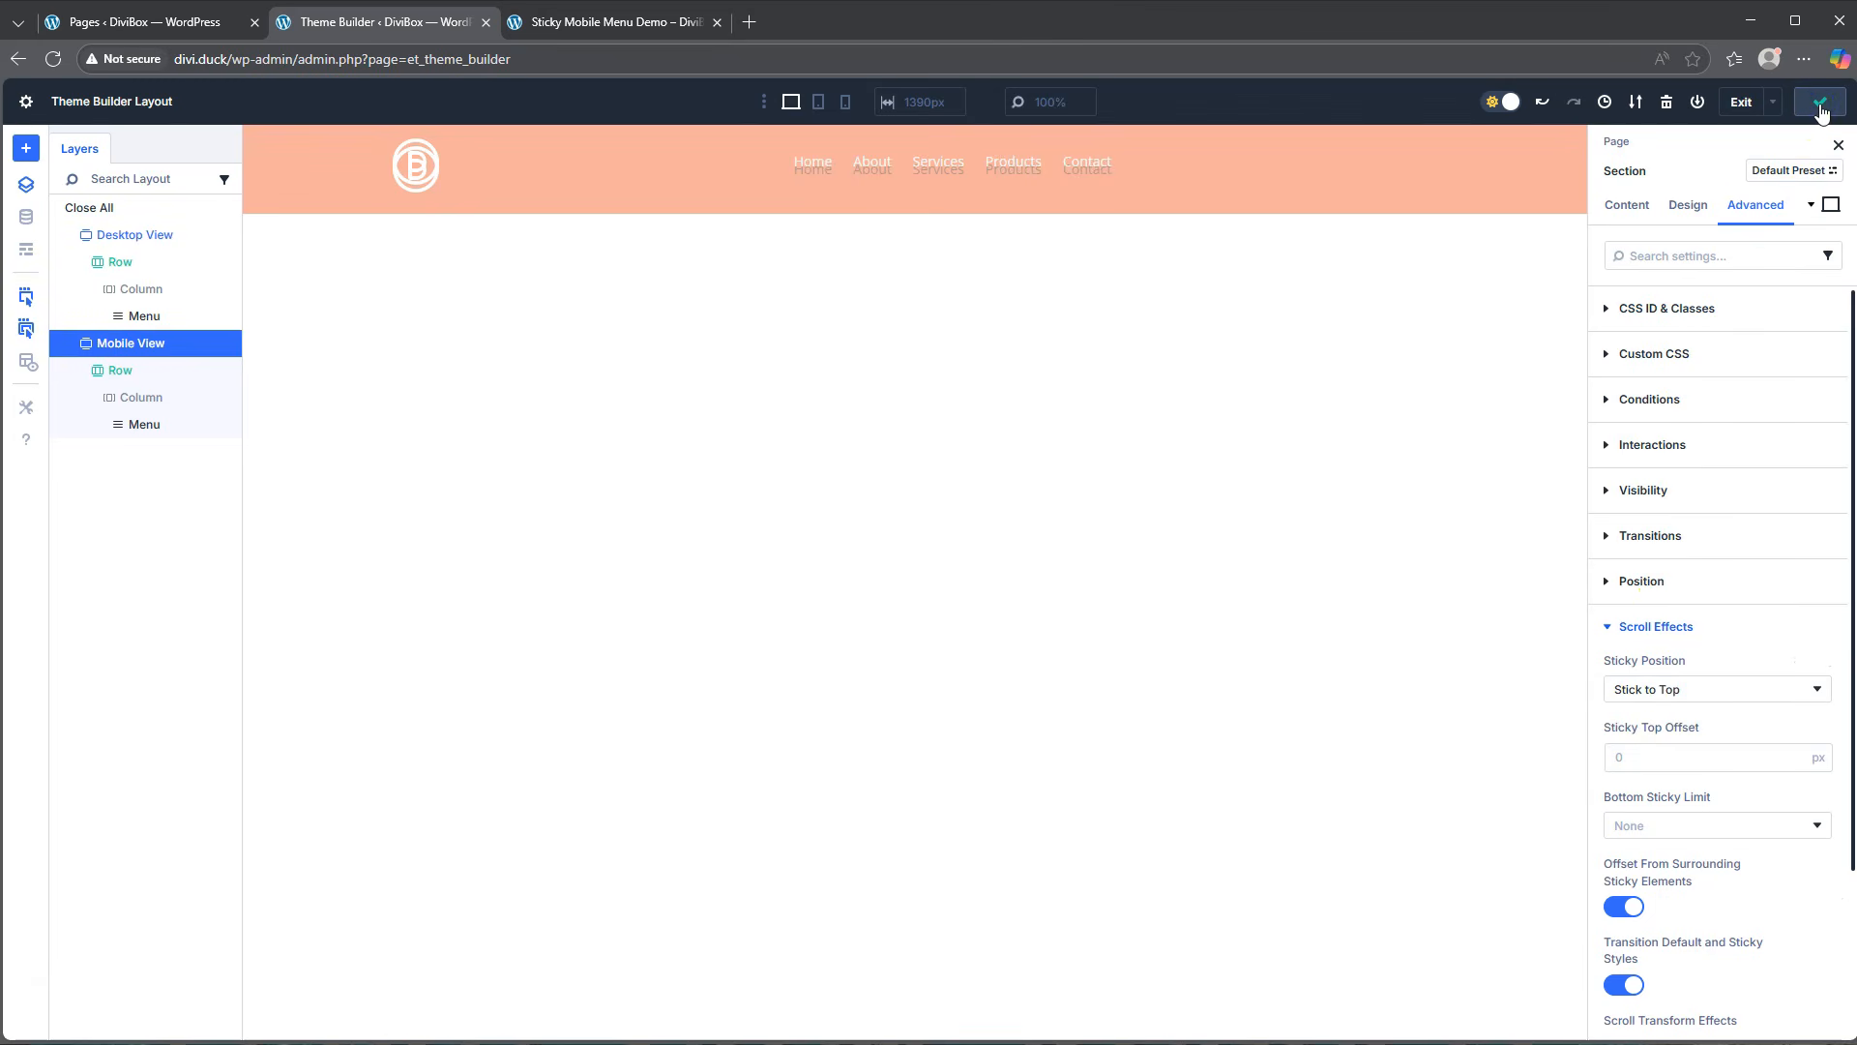
Reload the Sticky Mobile Menu Demo page and check the mobile header while scrolling, expanding and collapsing its hamburger menu partway down.
{"action": "left_click", "coordinate": [624, 21]}
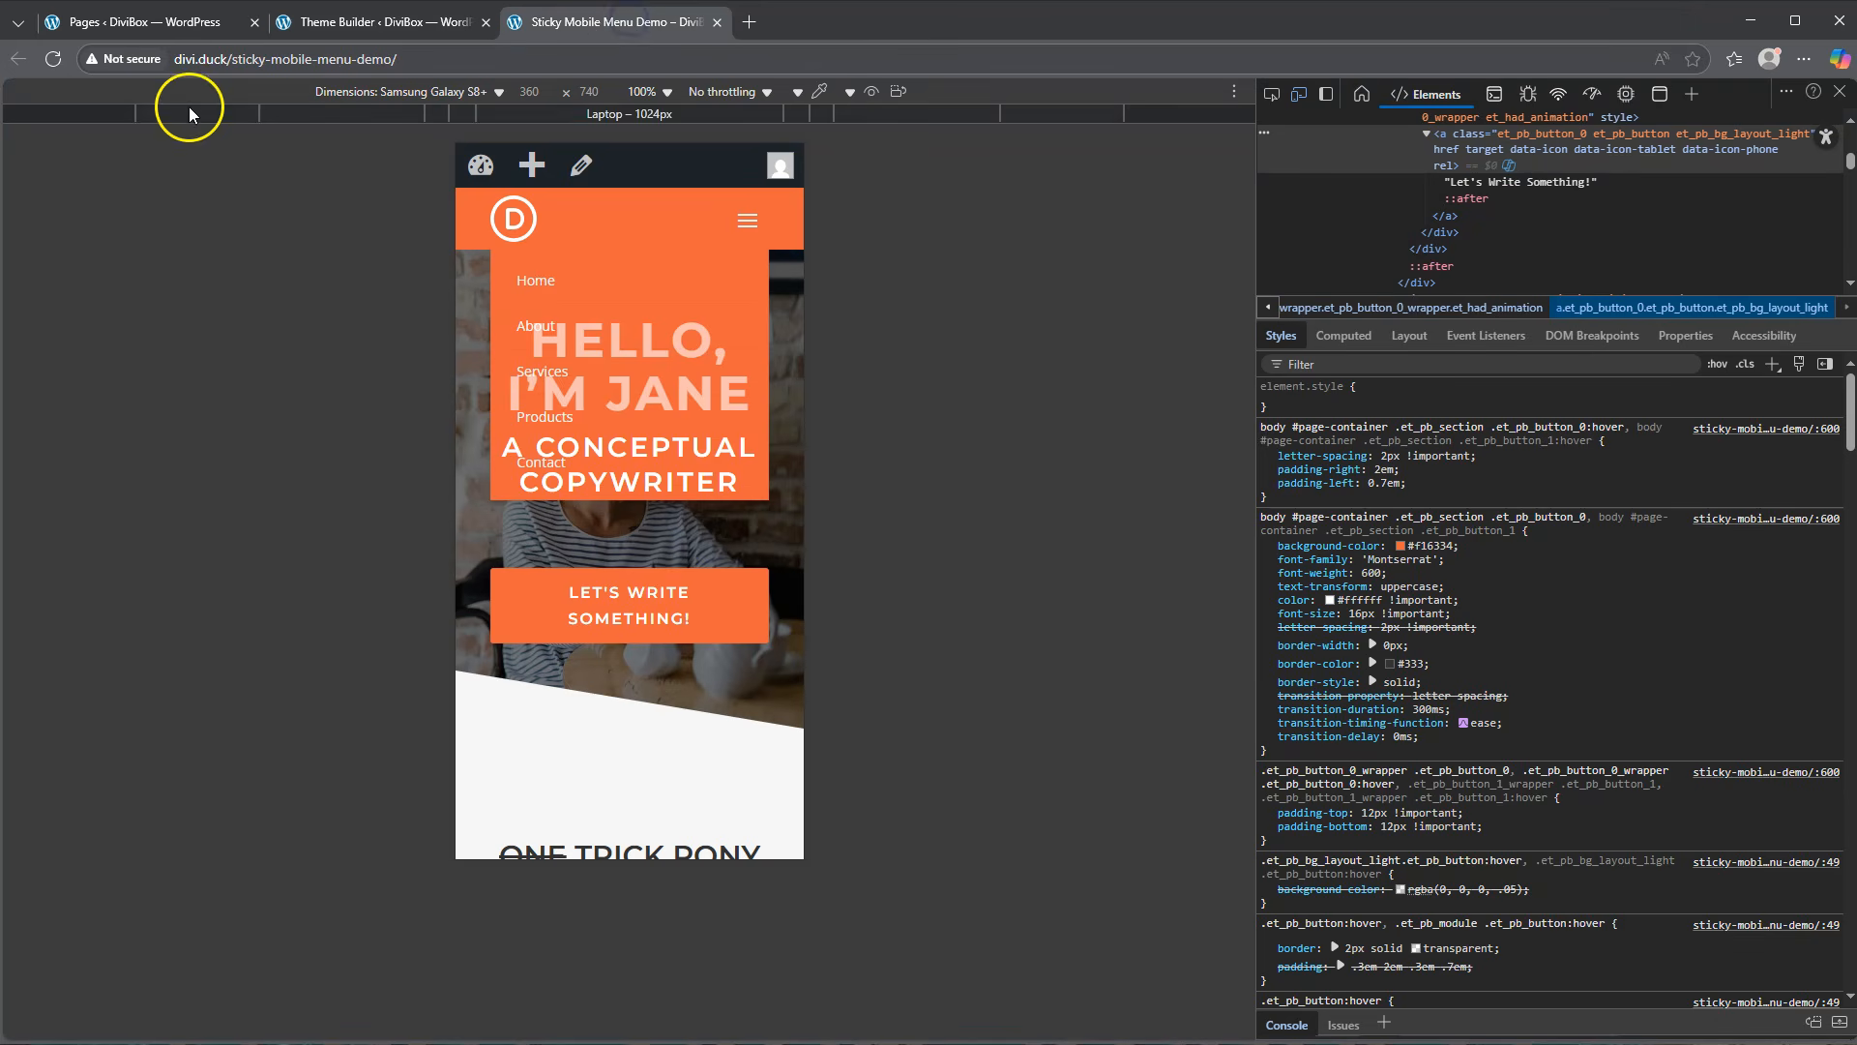
{"action": "left_click", "coordinate": [55, 59]}
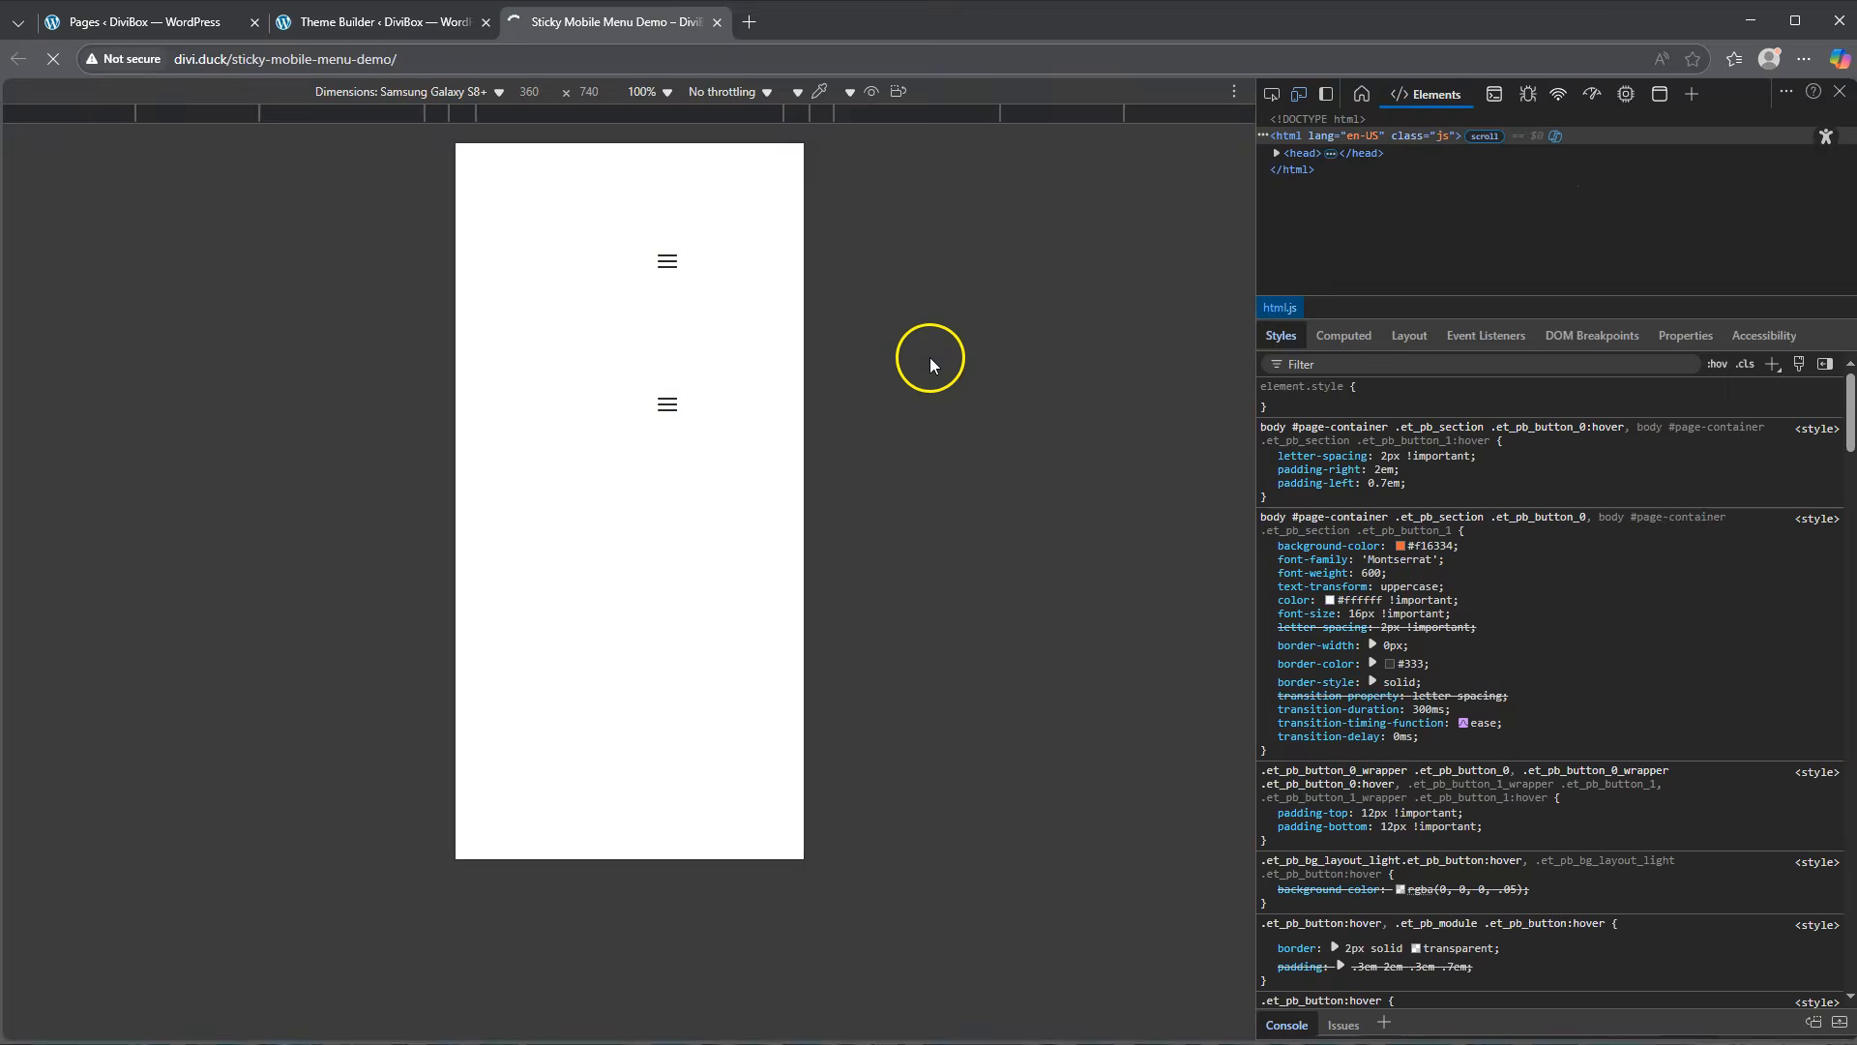
{"action": "scroll", "coordinate": [622, 387], "scroll_direction": "down", "scroll_amount": 2}
{"action": "scroll", "coordinate": [621, 385], "scroll_direction": "down", "scroll_amount": 15}
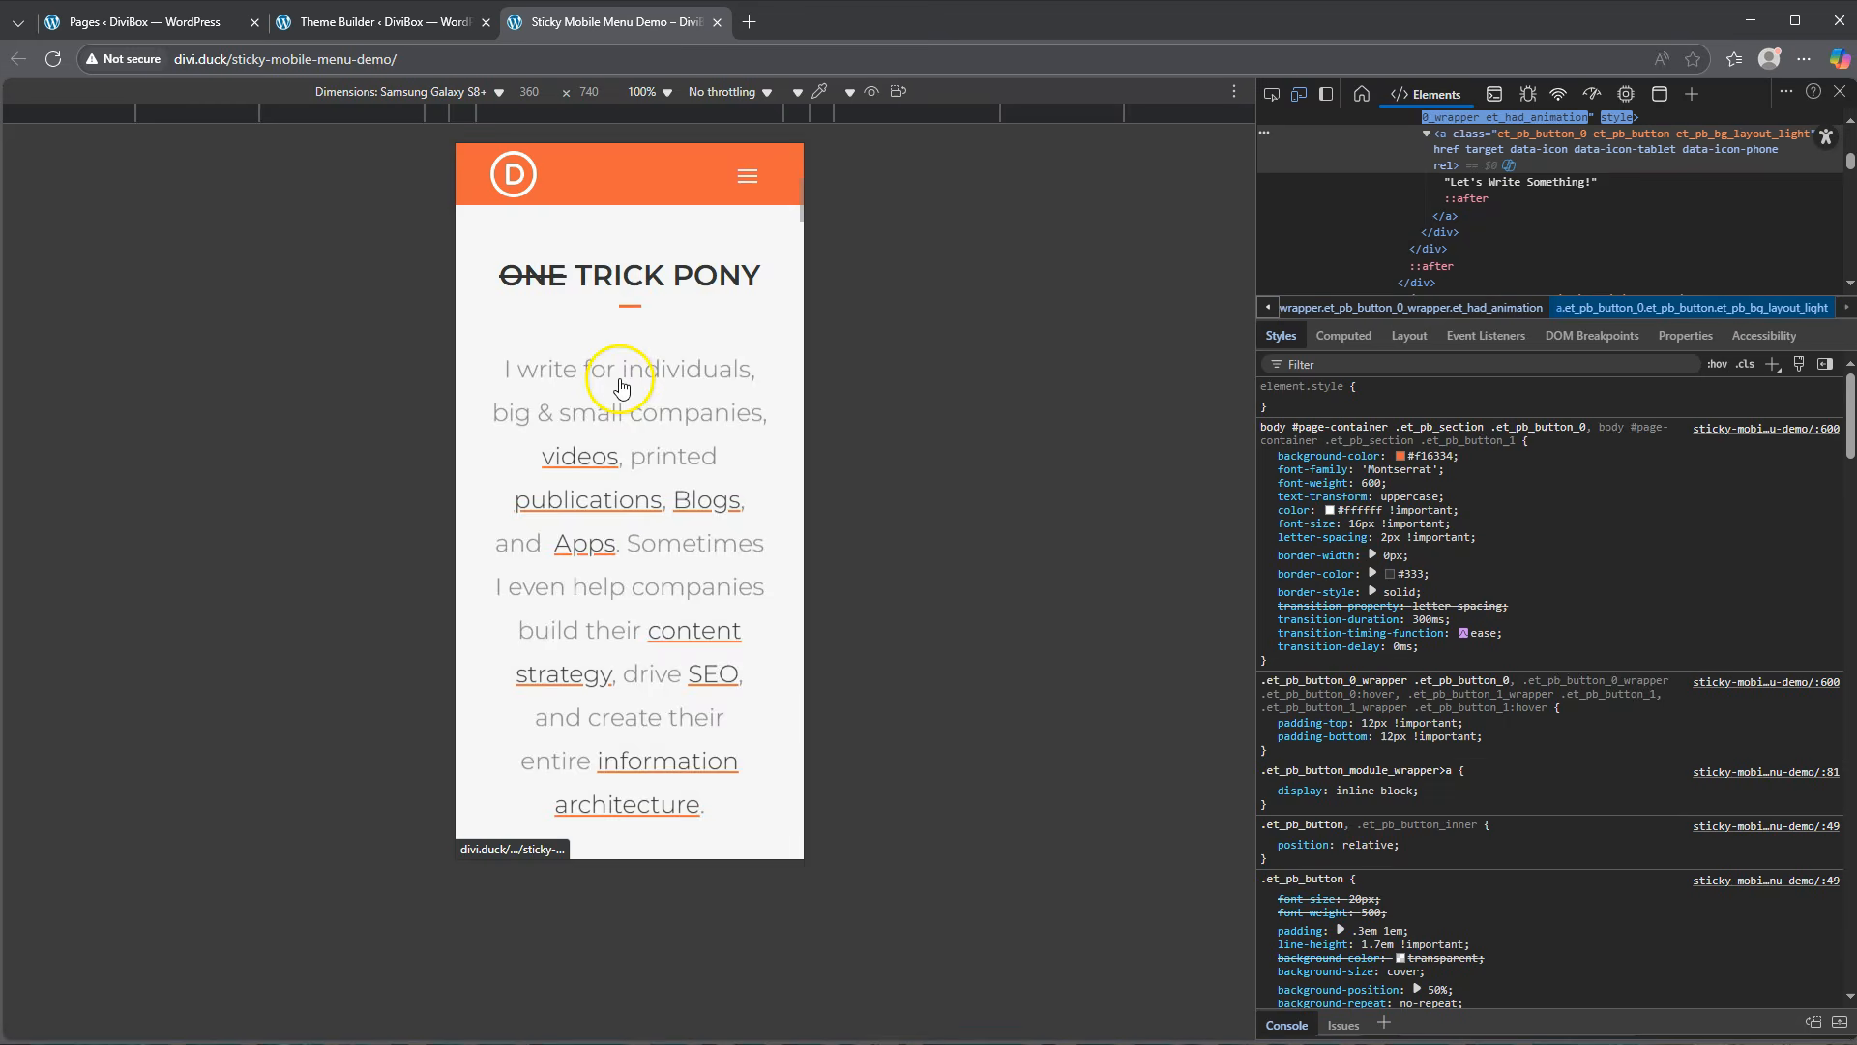
{"action": "scroll", "coordinate": [621, 379], "scroll_direction": "down", "scroll_amount": 10}
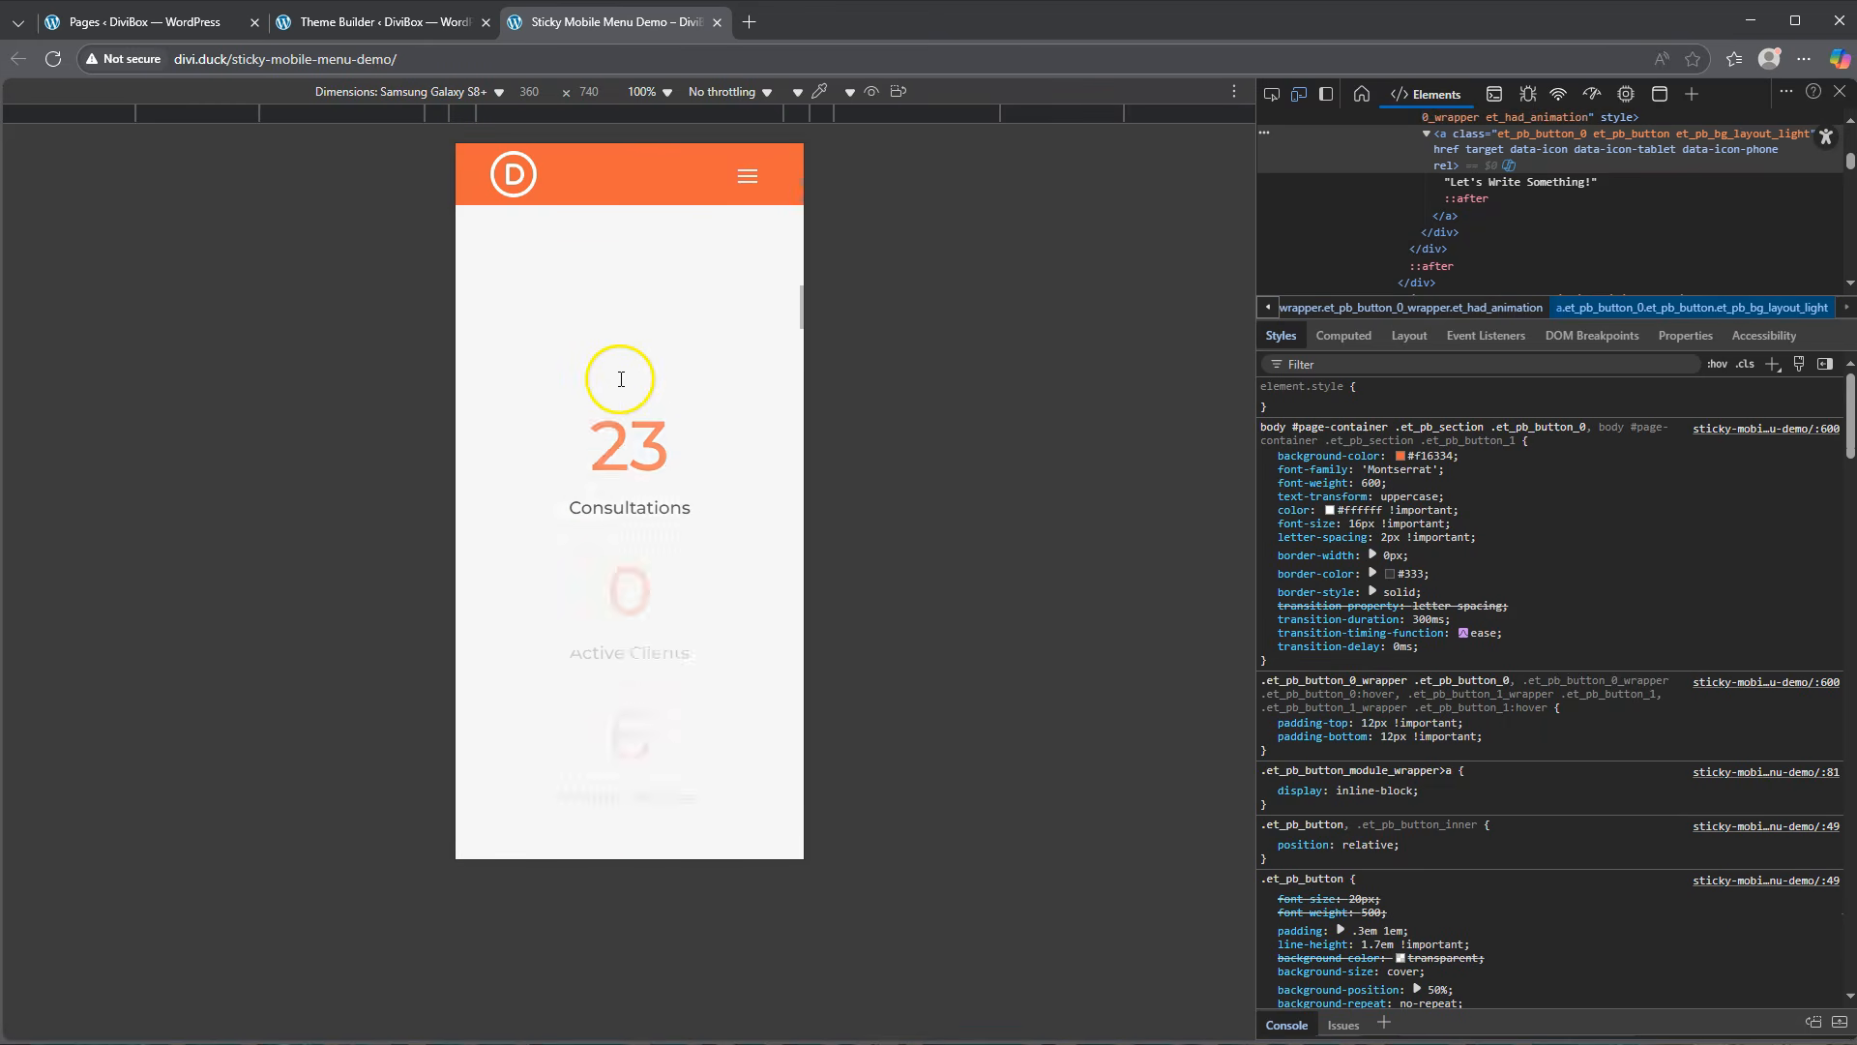
{"action": "scroll", "coordinate": [622, 383], "scroll_direction": "up", "scroll_amount": 8}
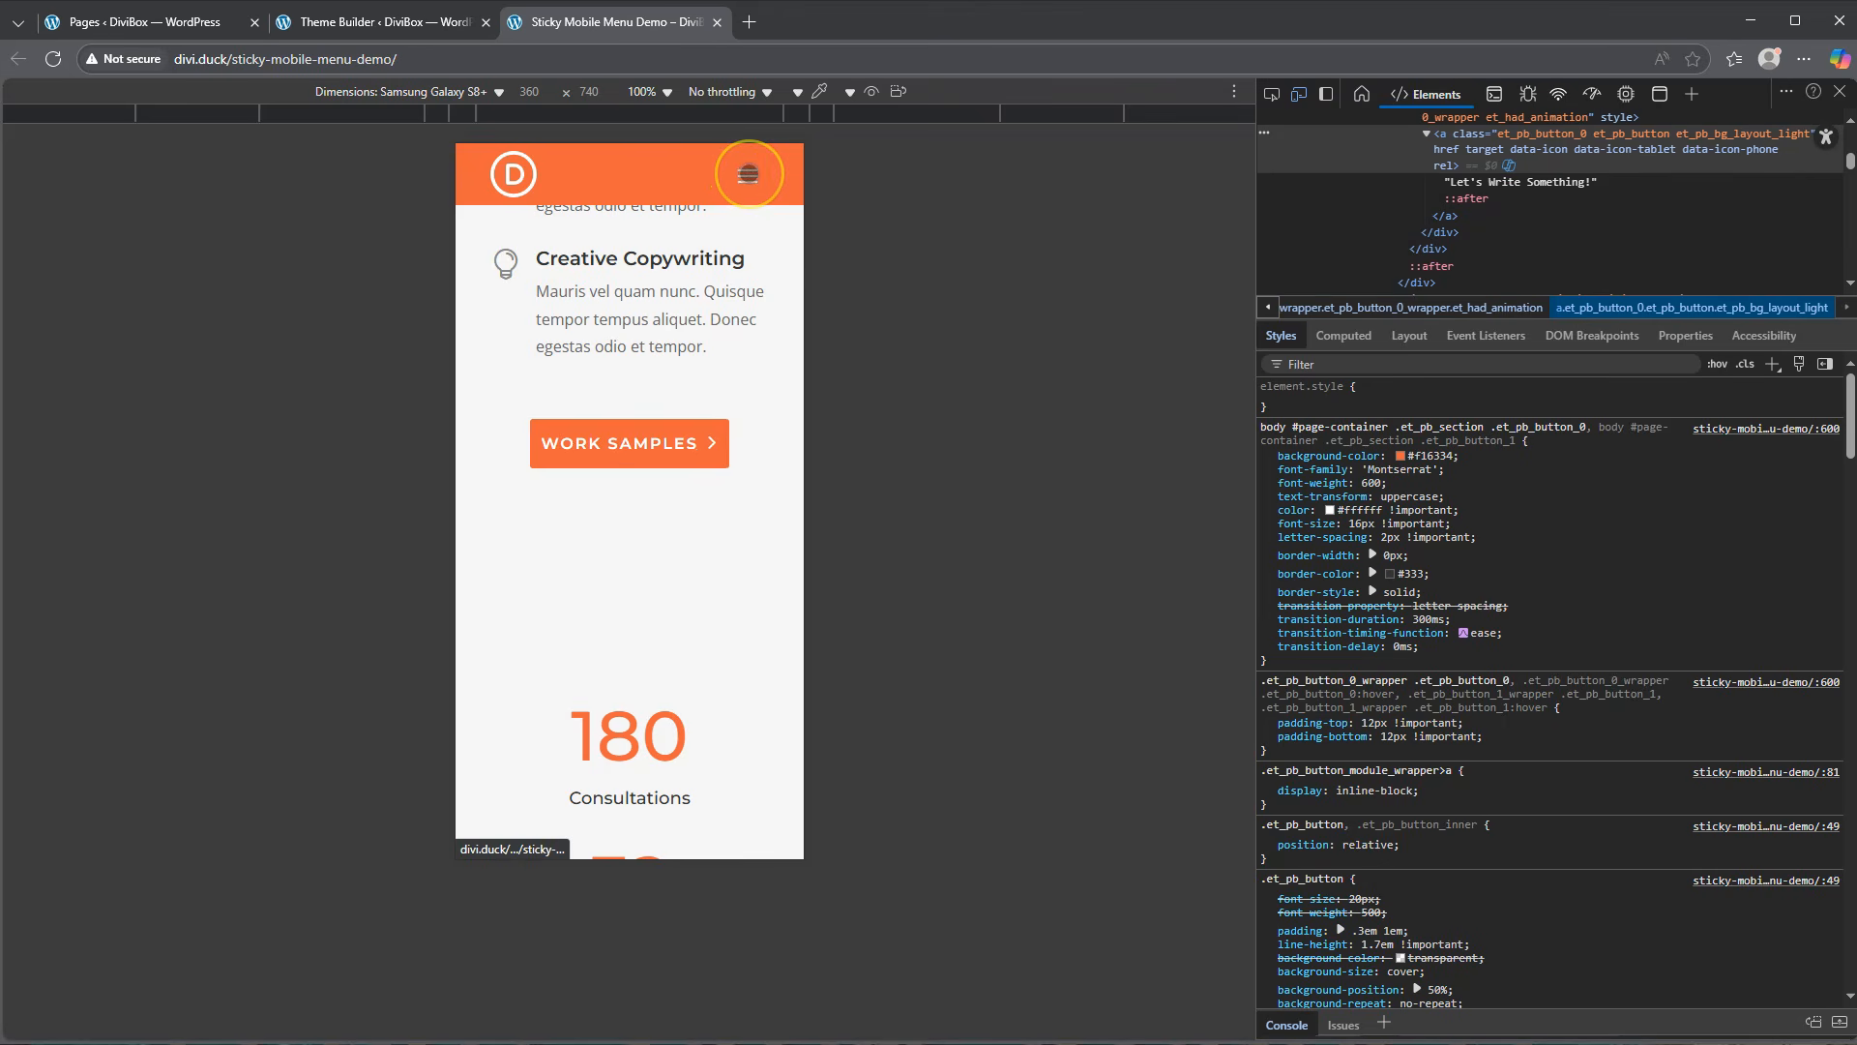
{"action": "left_click", "coordinate": [747, 175]}
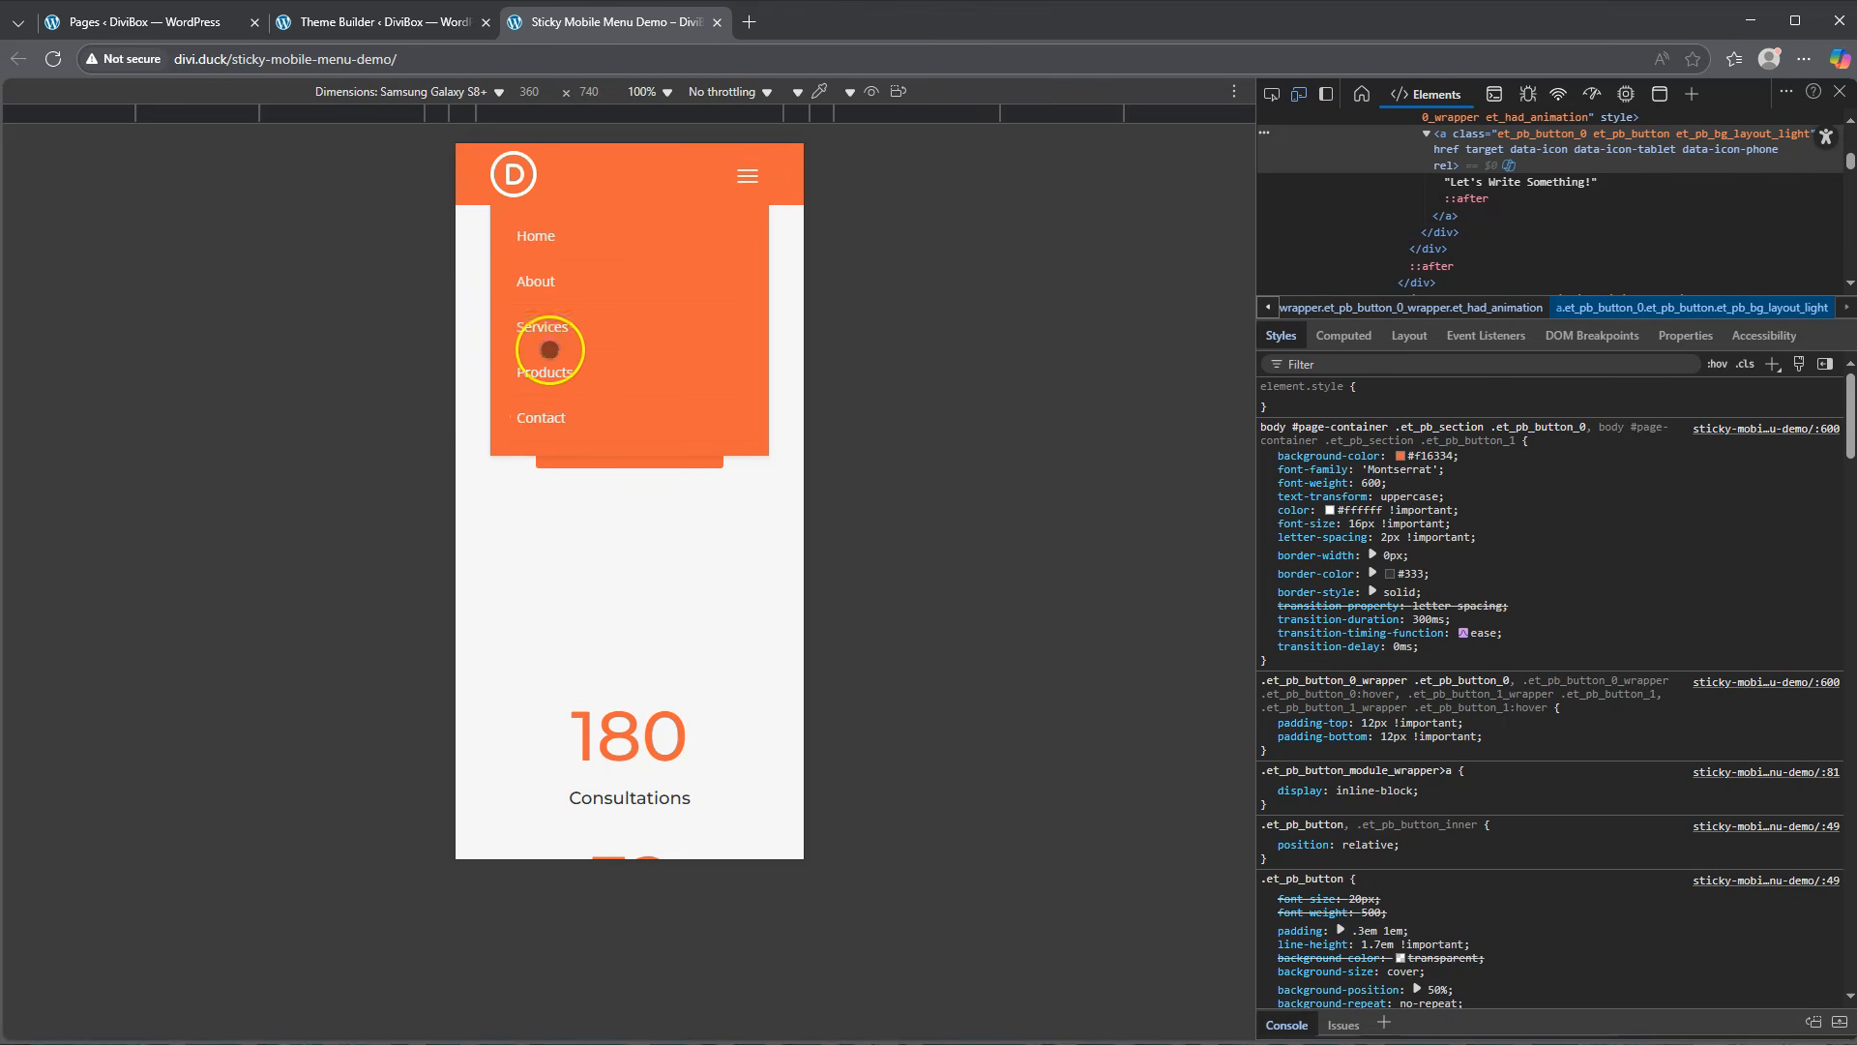
{"action": "left_click", "coordinate": [745, 176]}
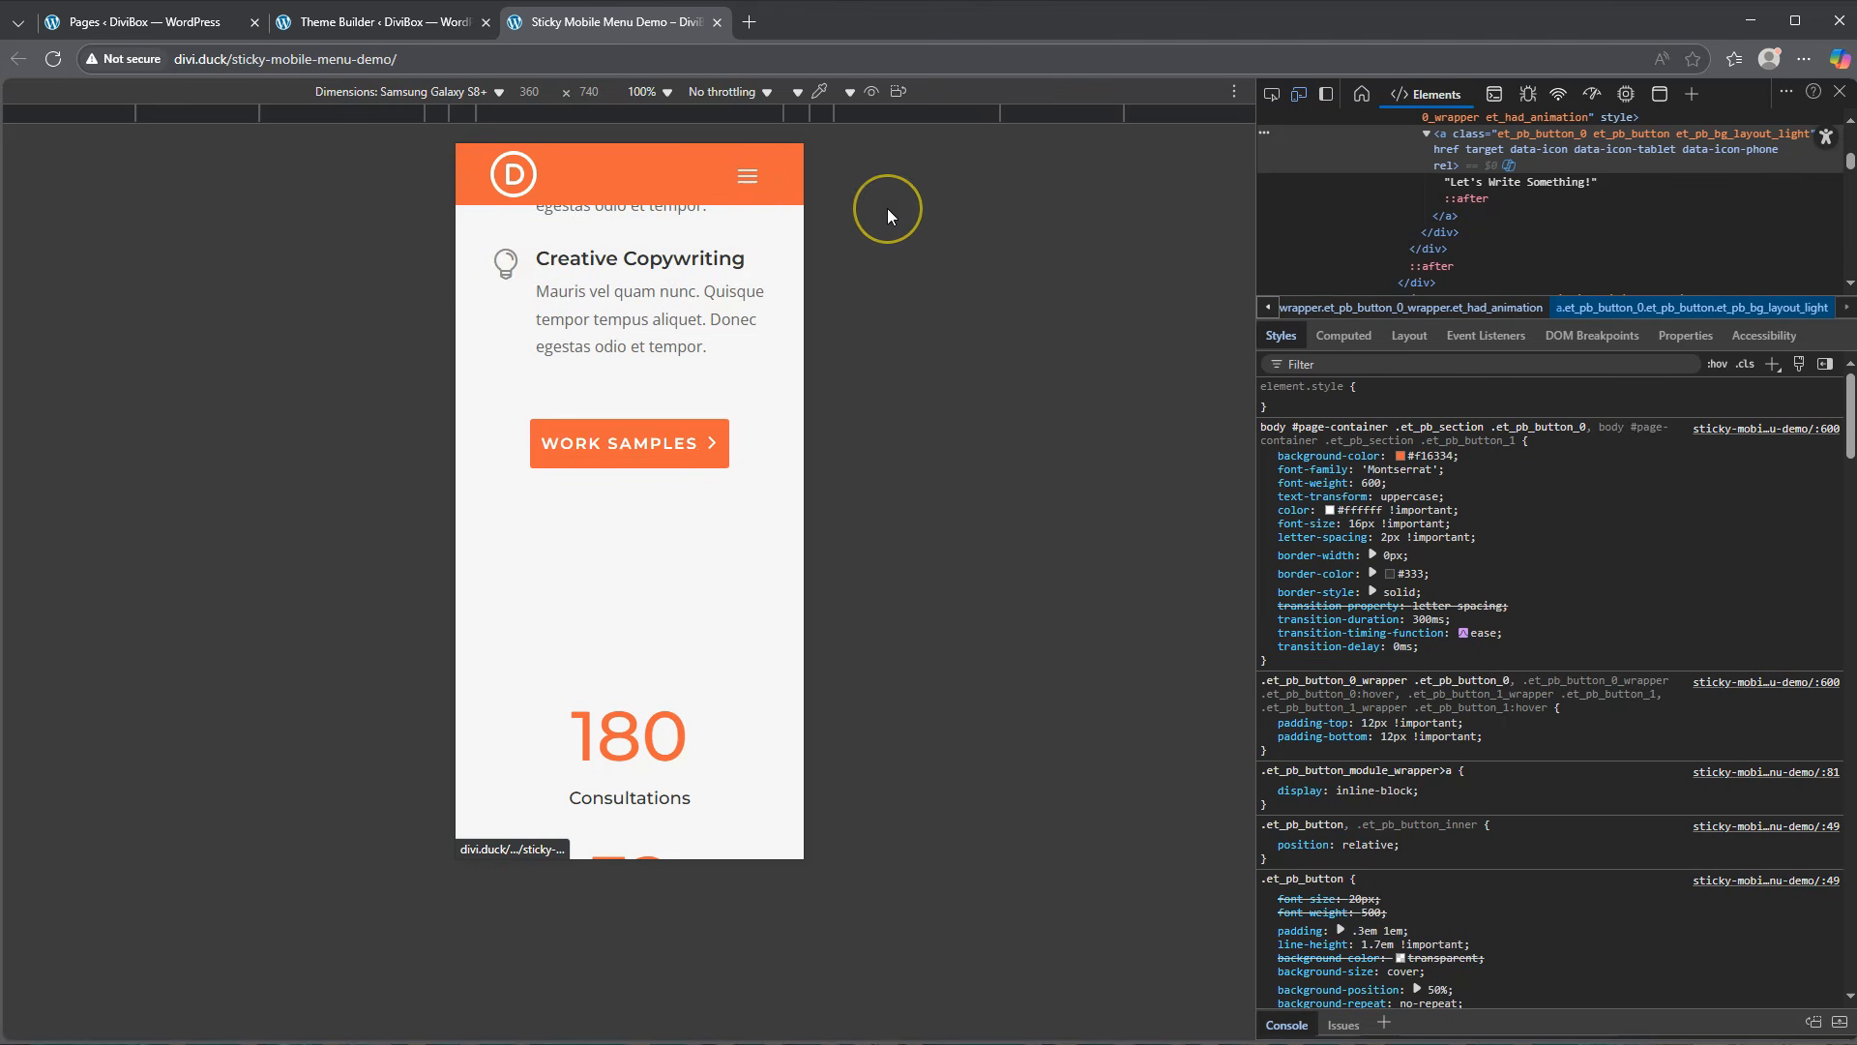
{"action": "scroll", "coordinate": [661, 317], "scroll_direction": "up", "scroll_amount": 15}
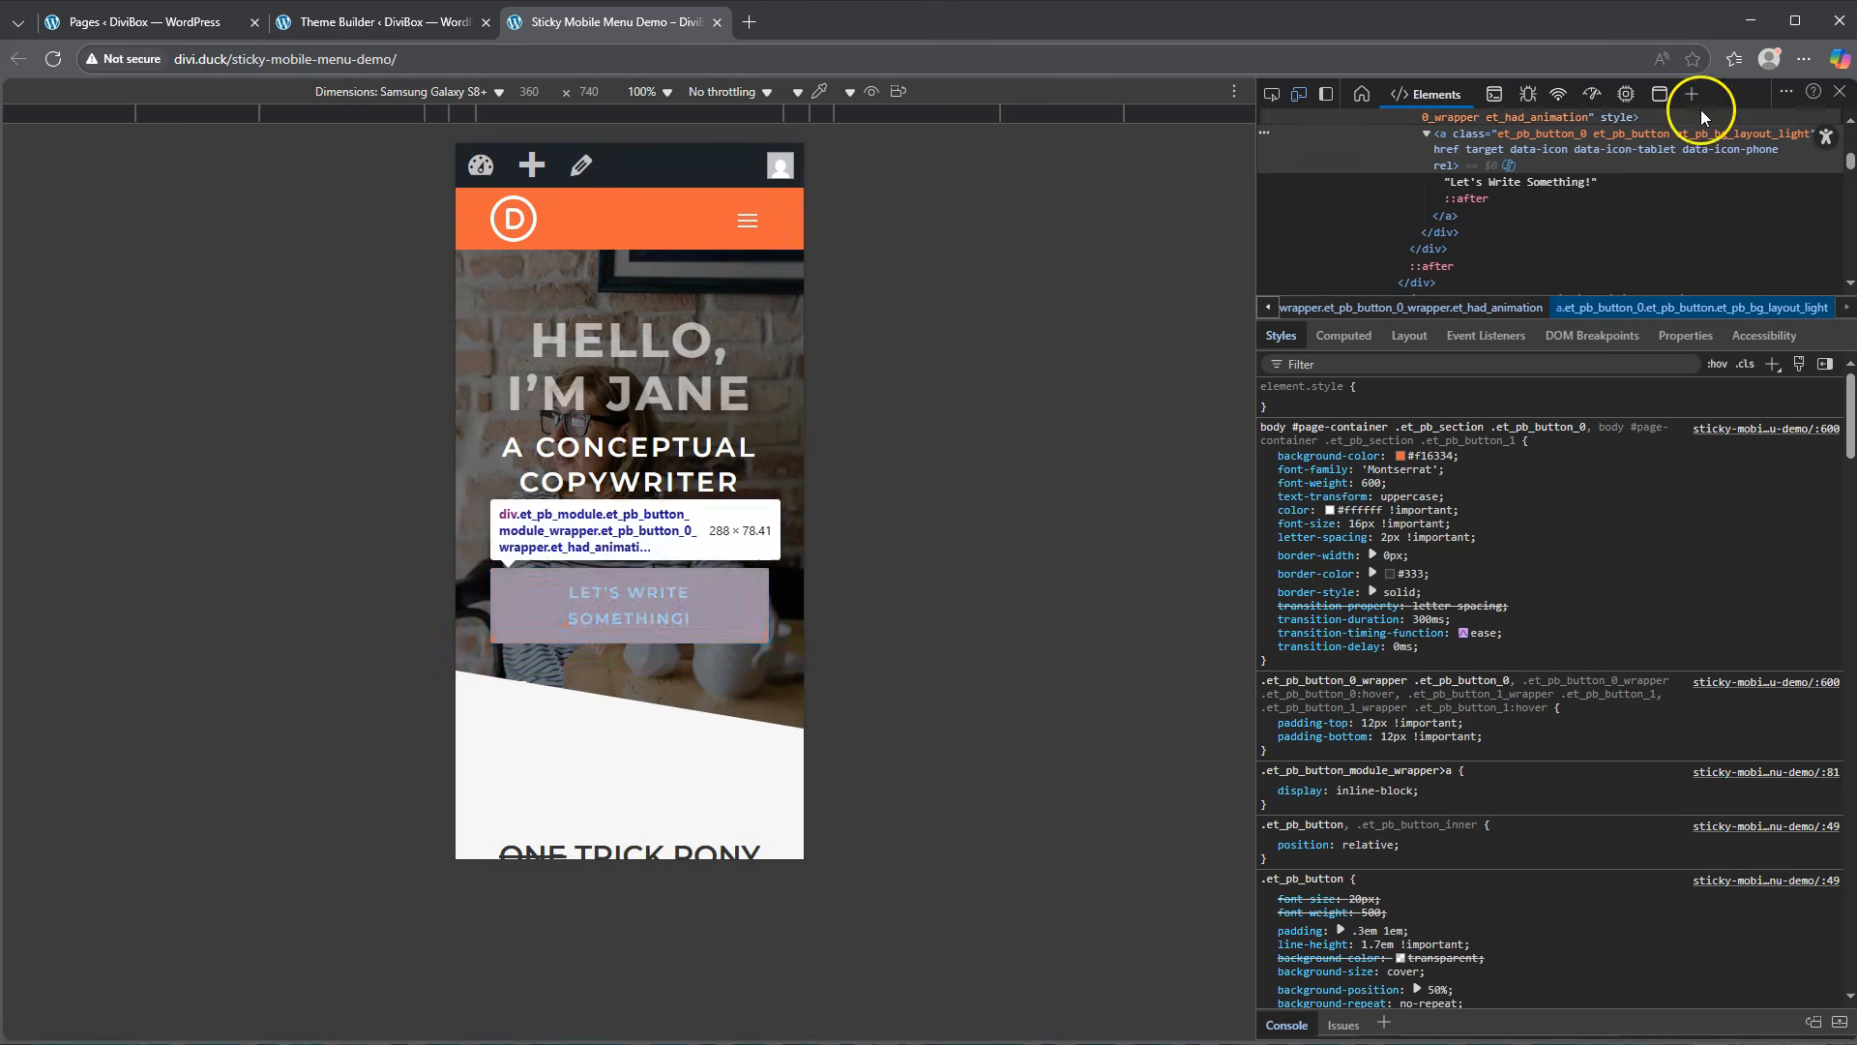
Close the developer tools and check how the desktop header behaves when scrolling down and back up.
{"action": "left_click", "coordinate": [1843, 94]}
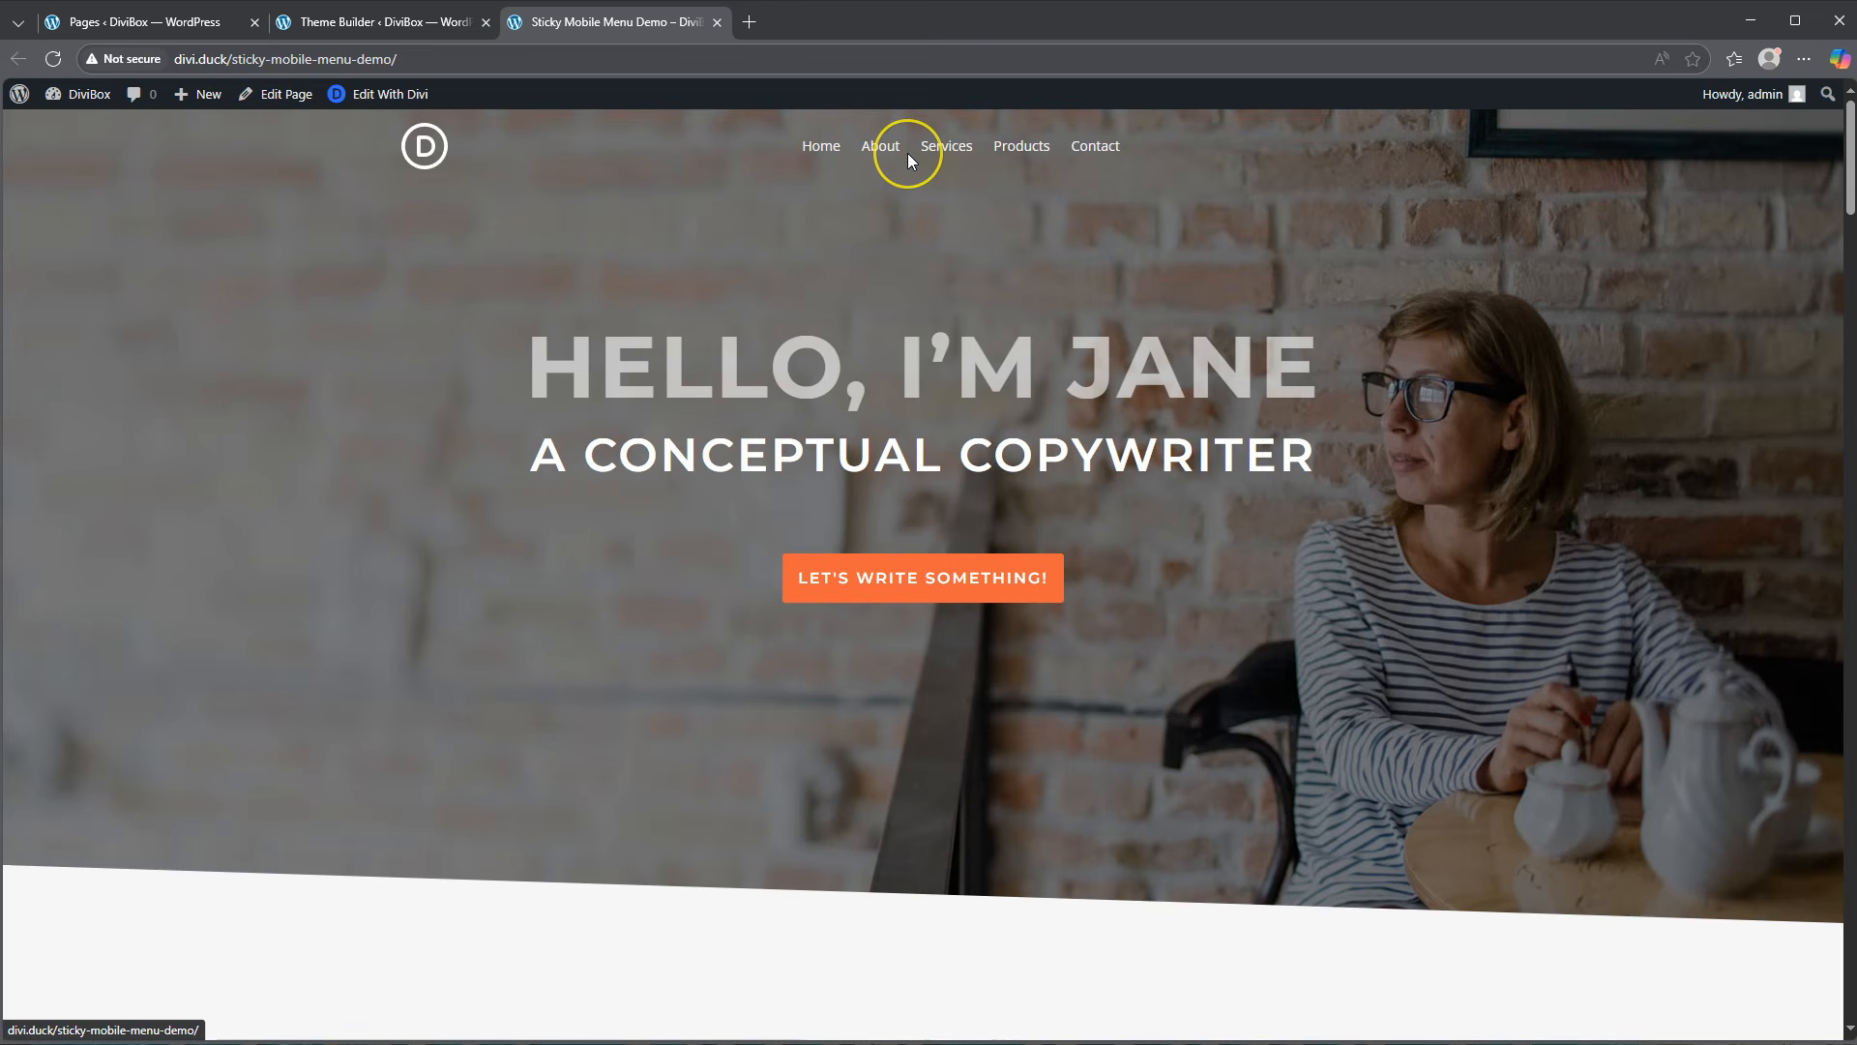
{"action": "scroll", "coordinate": [907, 152], "scroll_direction": "down", "scroll_amount": 4}
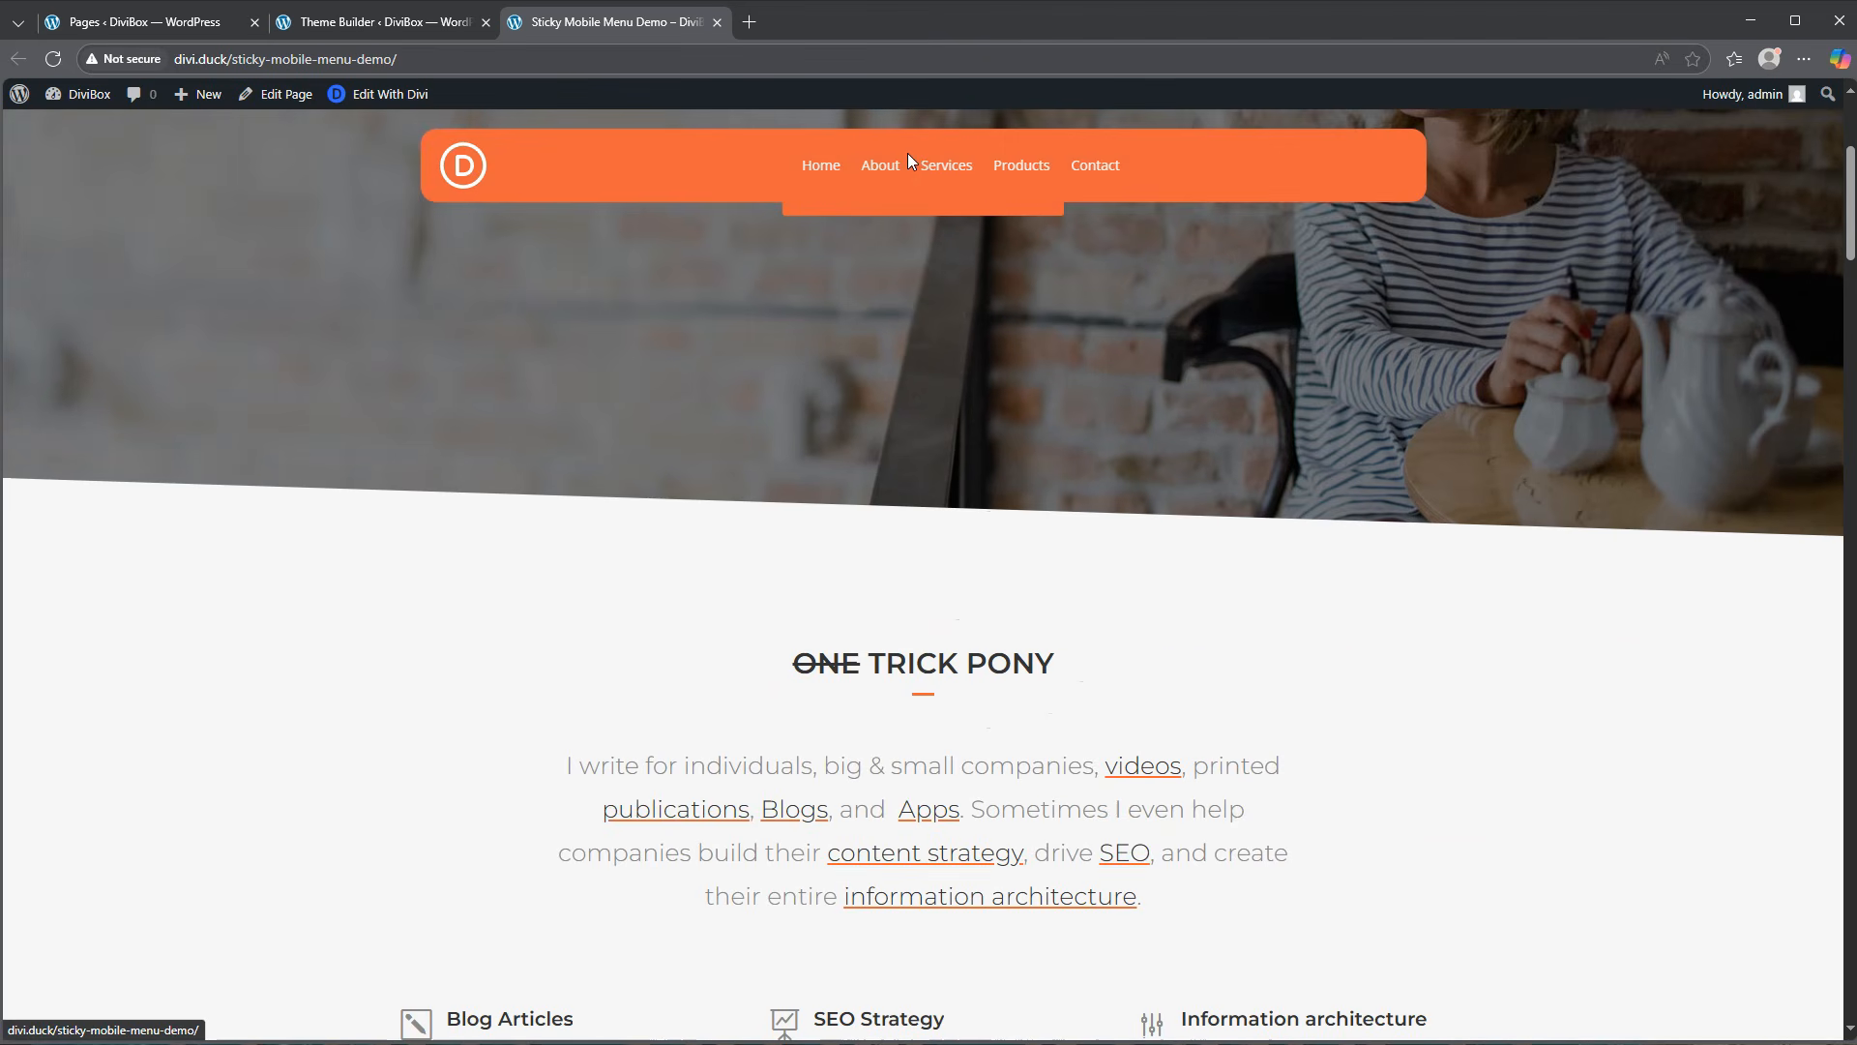
{"action": "scroll", "coordinate": [907, 152], "scroll_direction": "down", "scroll_amount": 1}
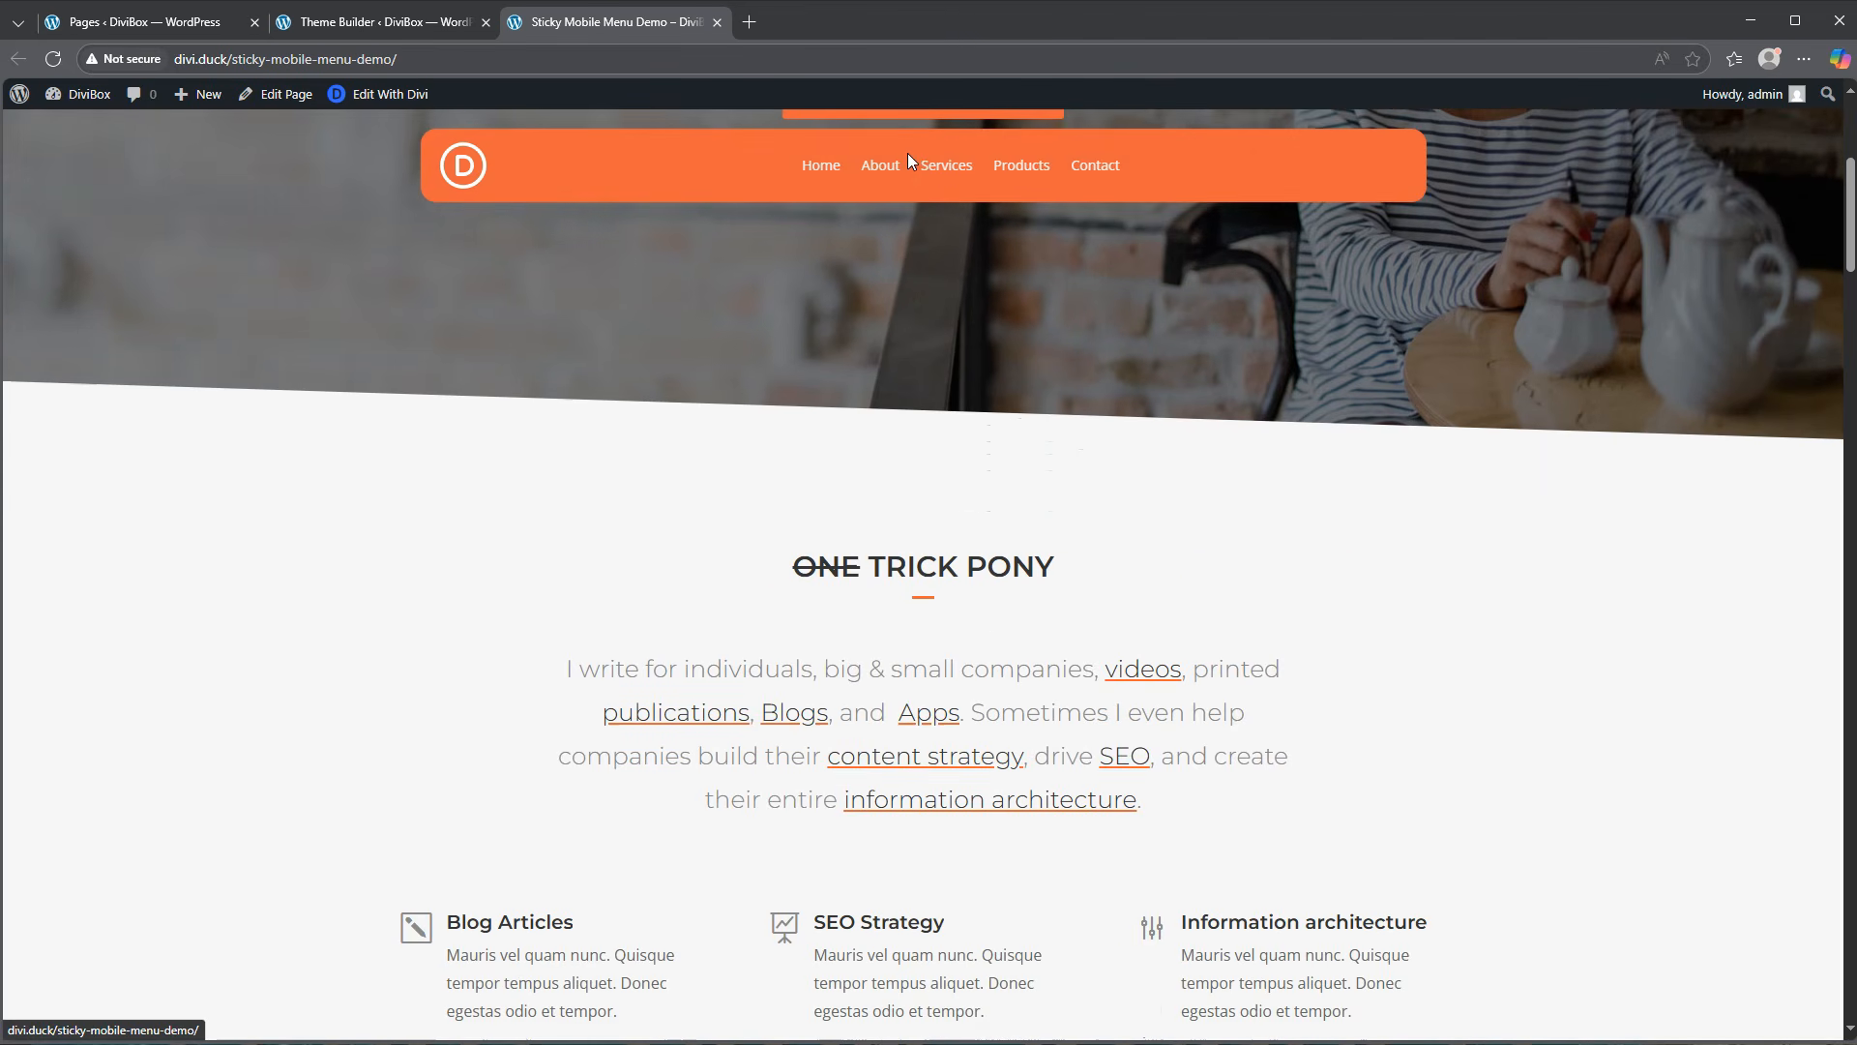
{"action": "scroll", "coordinate": [907, 153], "scroll_direction": "up", "scroll_amount": 5}
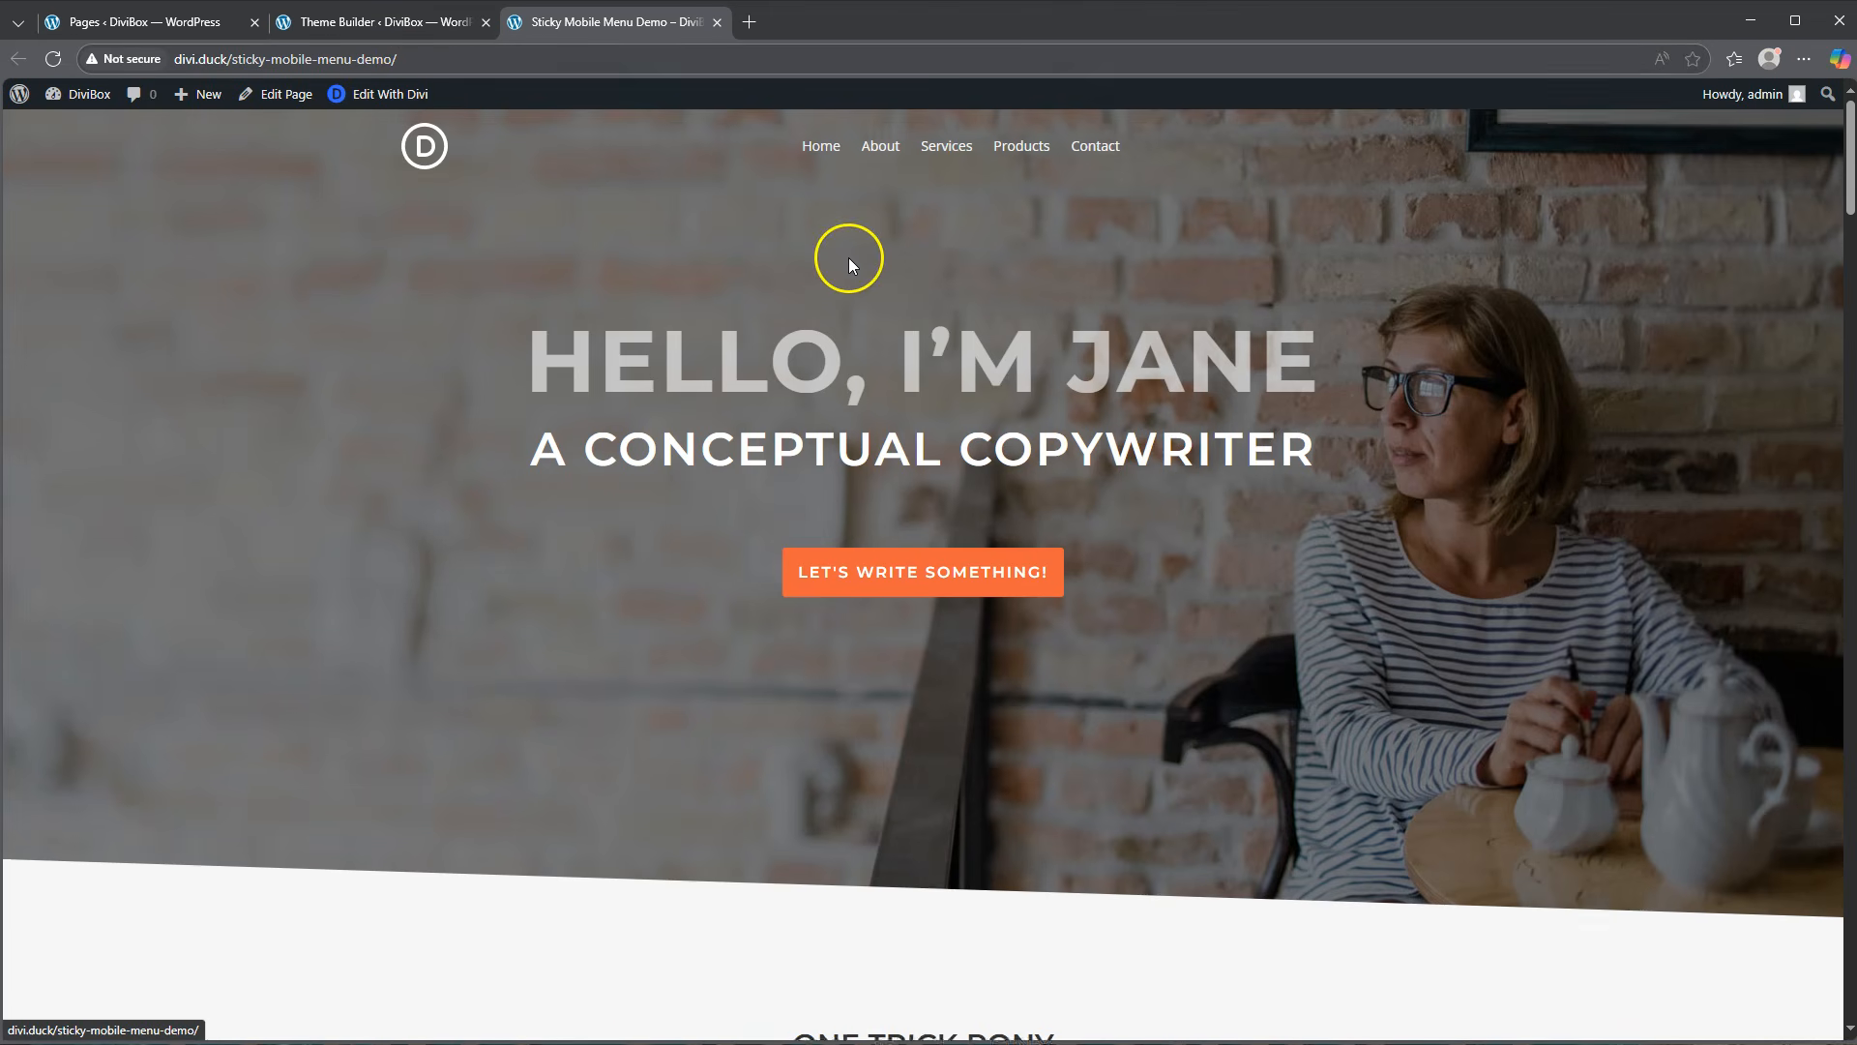
{"action": "scroll", "coordinate": [849, 257], "scroll_direction": "down", "scroll_amount": 3}
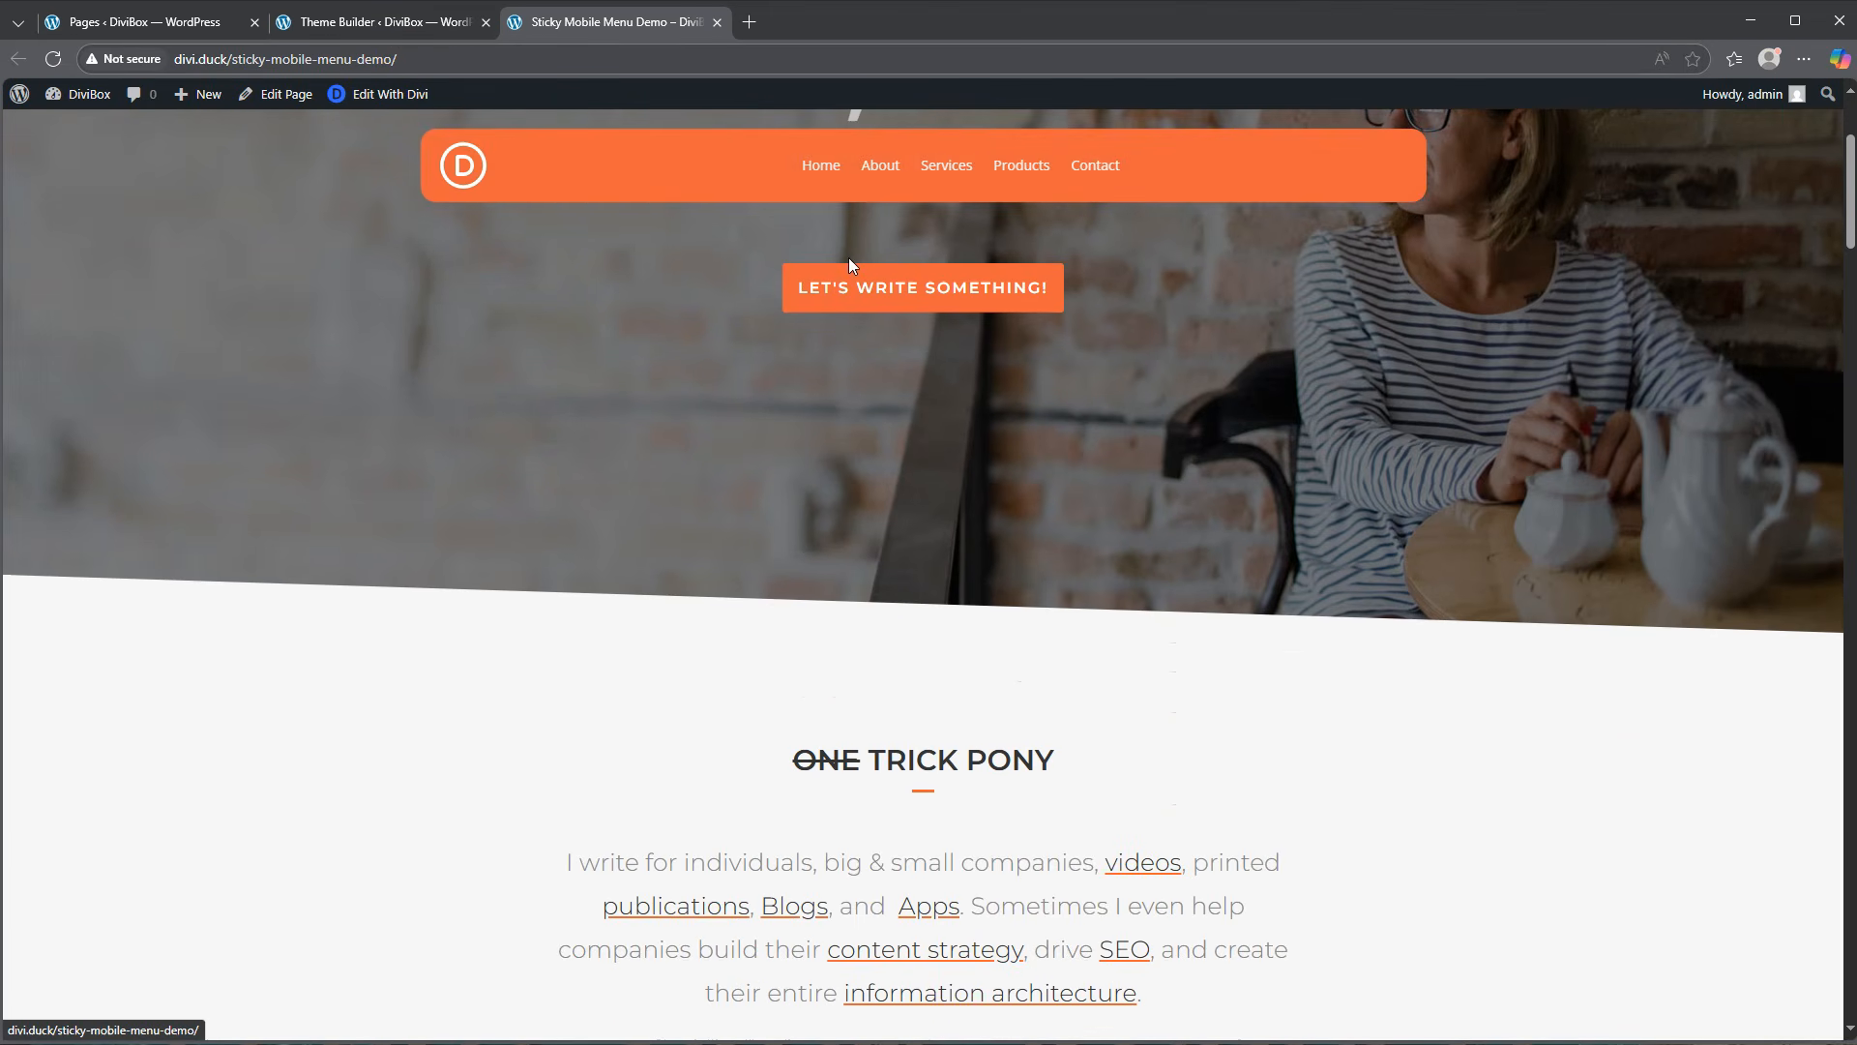
{"action": "scroll", "coordinate": [849, 257], "scroll_direction": "up", "scroll_amount": 3}
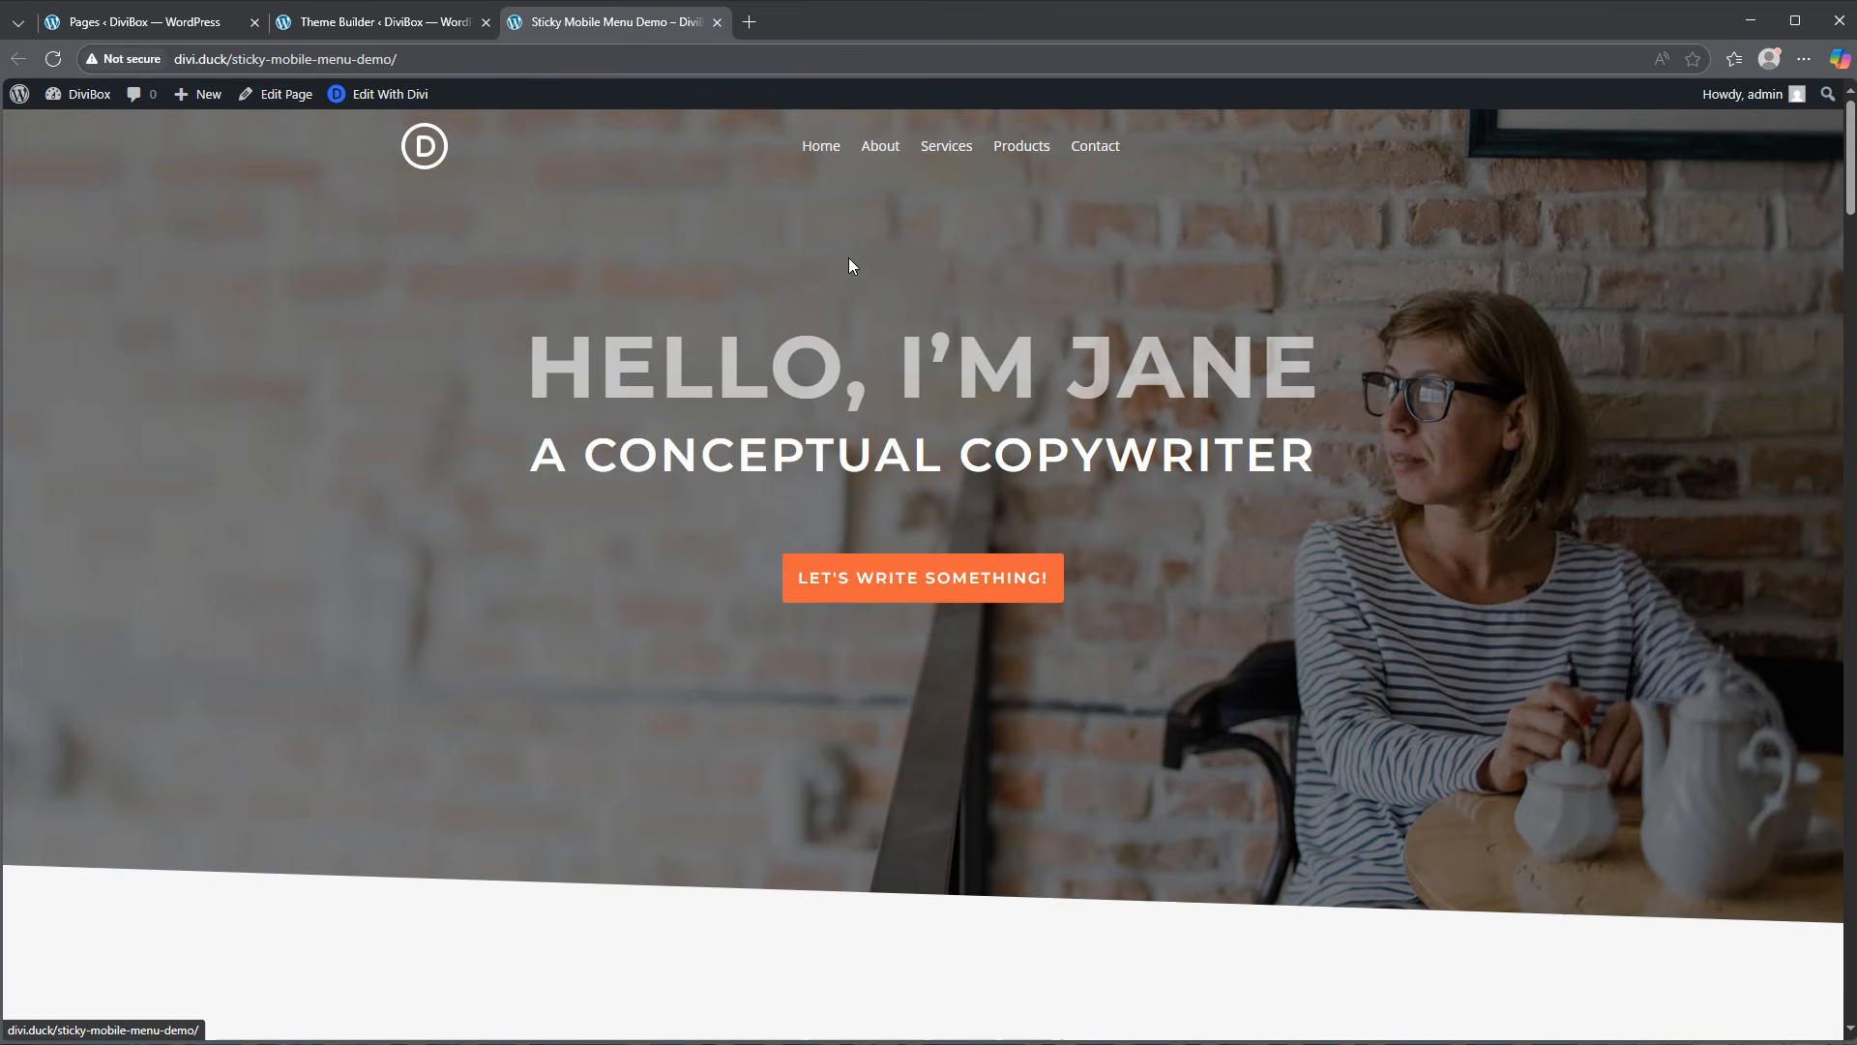
Reopen the page in the phone emulation, scroll with the hamburger menu expanded to check its dropdown, and collapse it.
{"action": "right_click", "coordinate": [466, 278]}
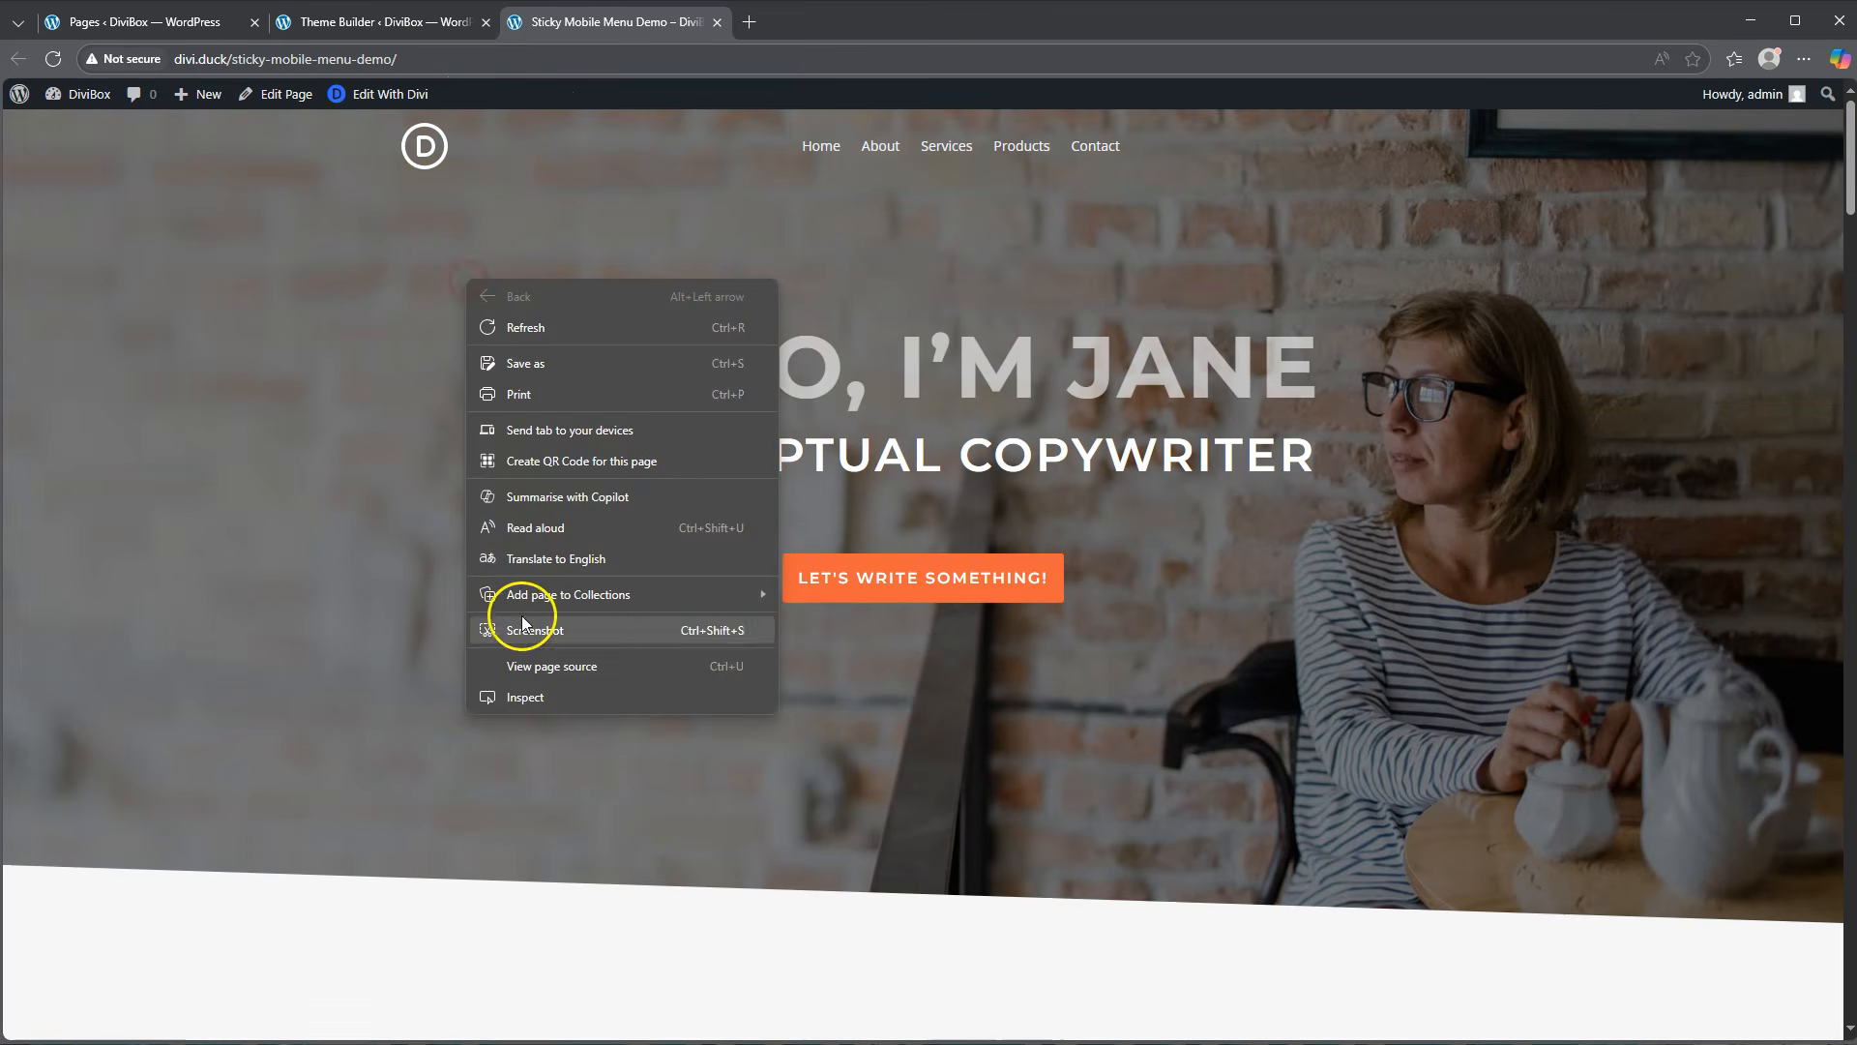
{"action": "left_click", "coordinate": [520, 693]}
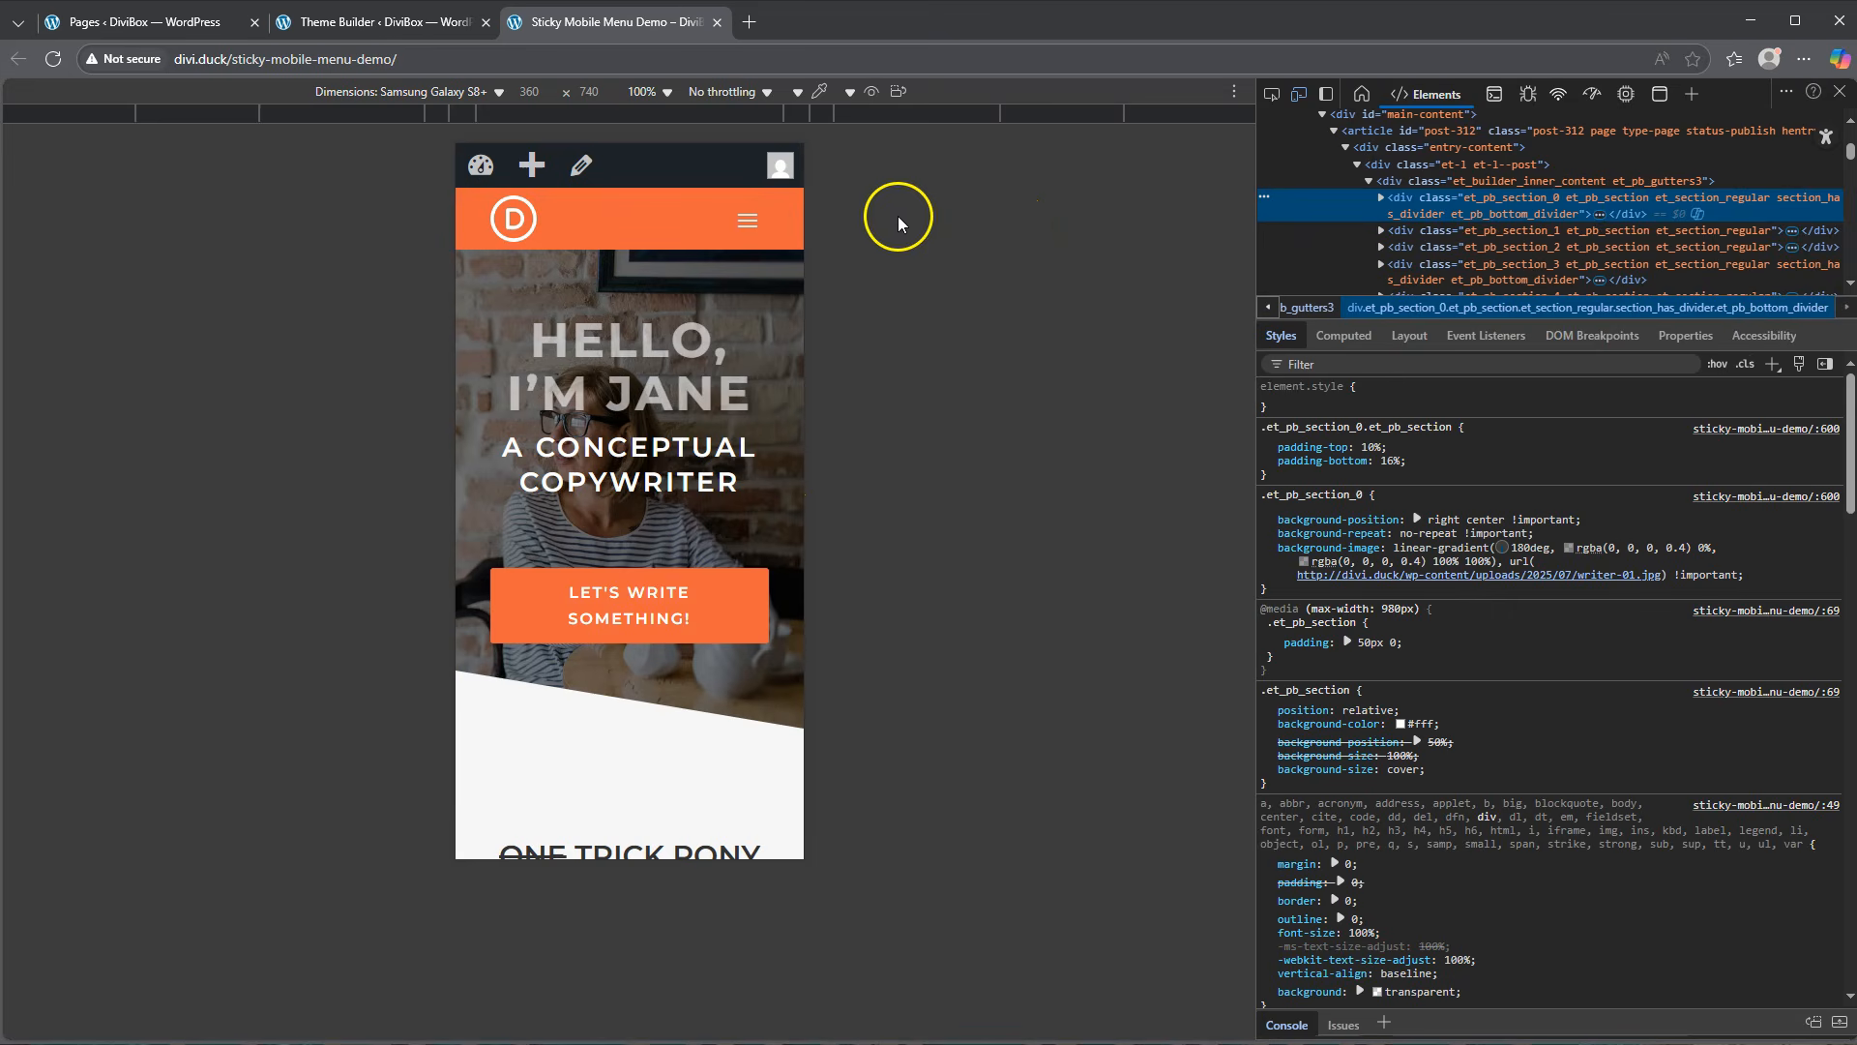
{"action": "left_click", "coordinate": [747, 222]}
{"action": "scroll", "coordinate": [719, 333], "scroll_direction": "down", "scroll_amount": 3}
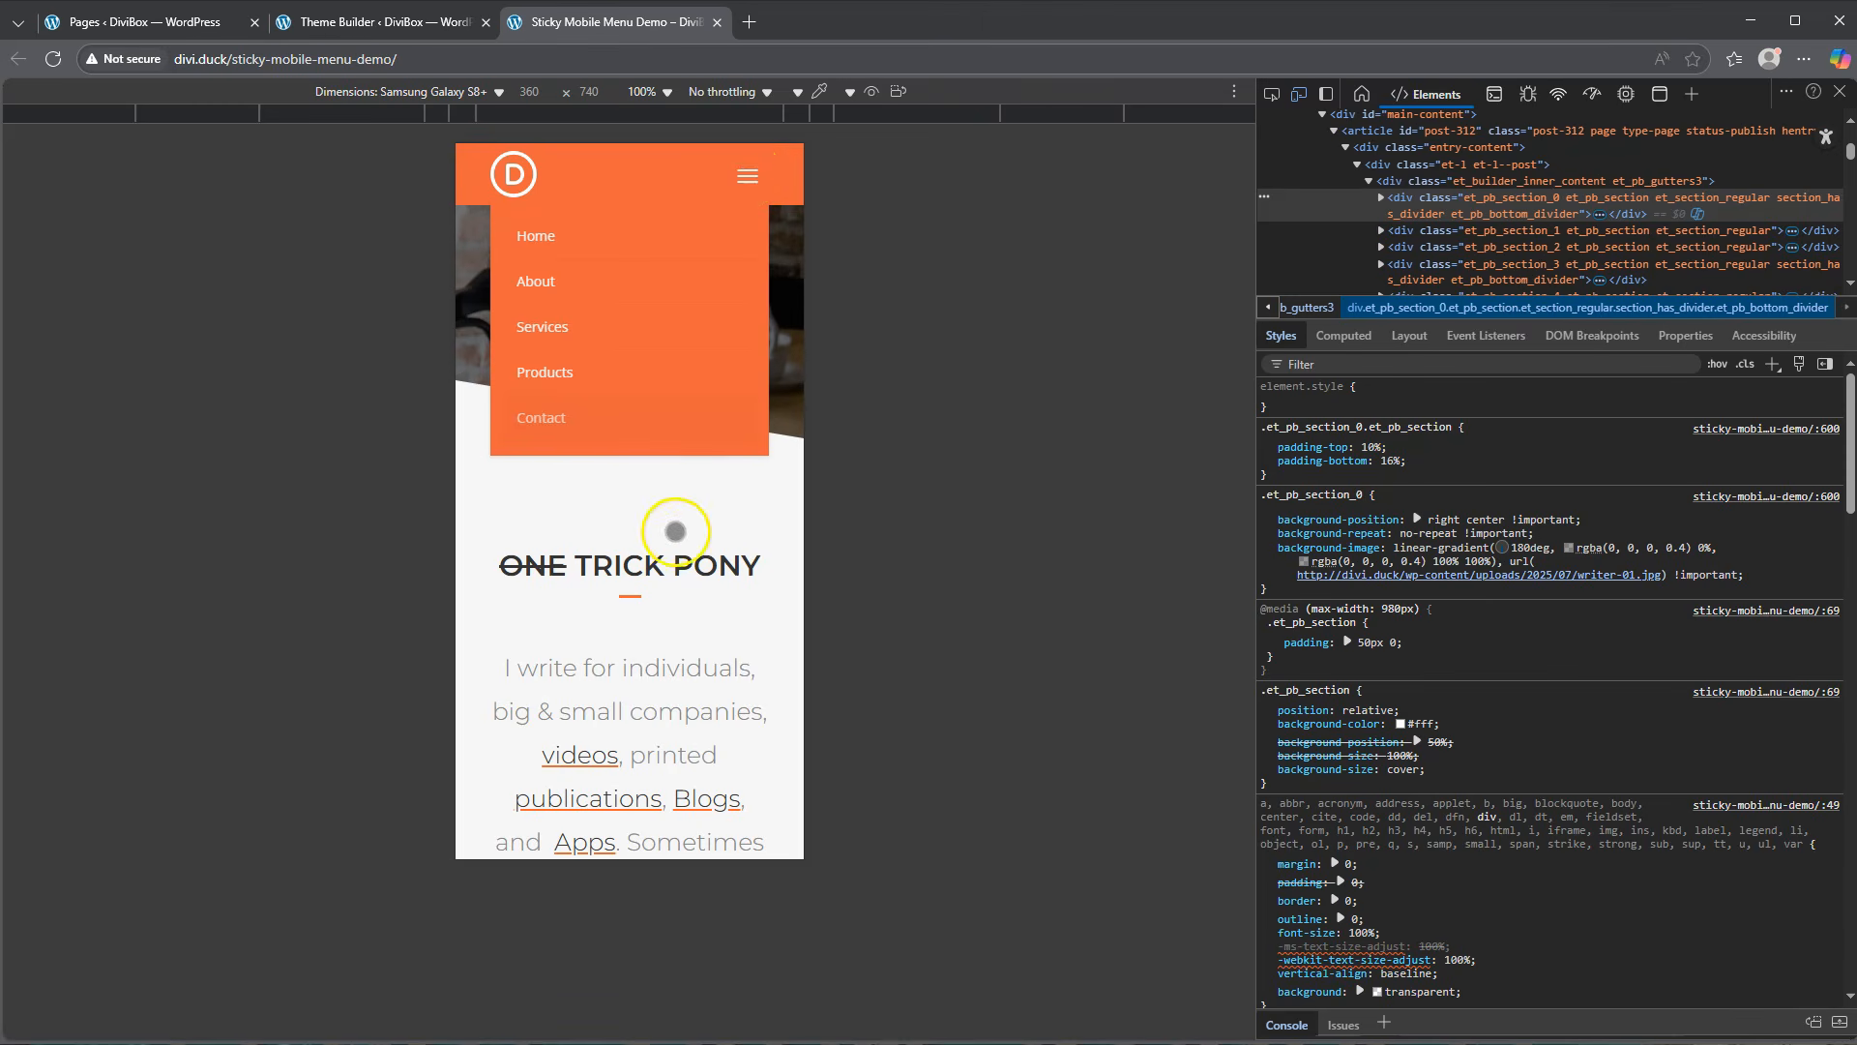
{"action": "scroll", "coordinate": [680, 496], "scroll_direction": "down", "scroll_amount": 5}
{"action": "scroll", "coordinate": [680, 497], "scroll_direction": "down", "scroll_amount": 5}
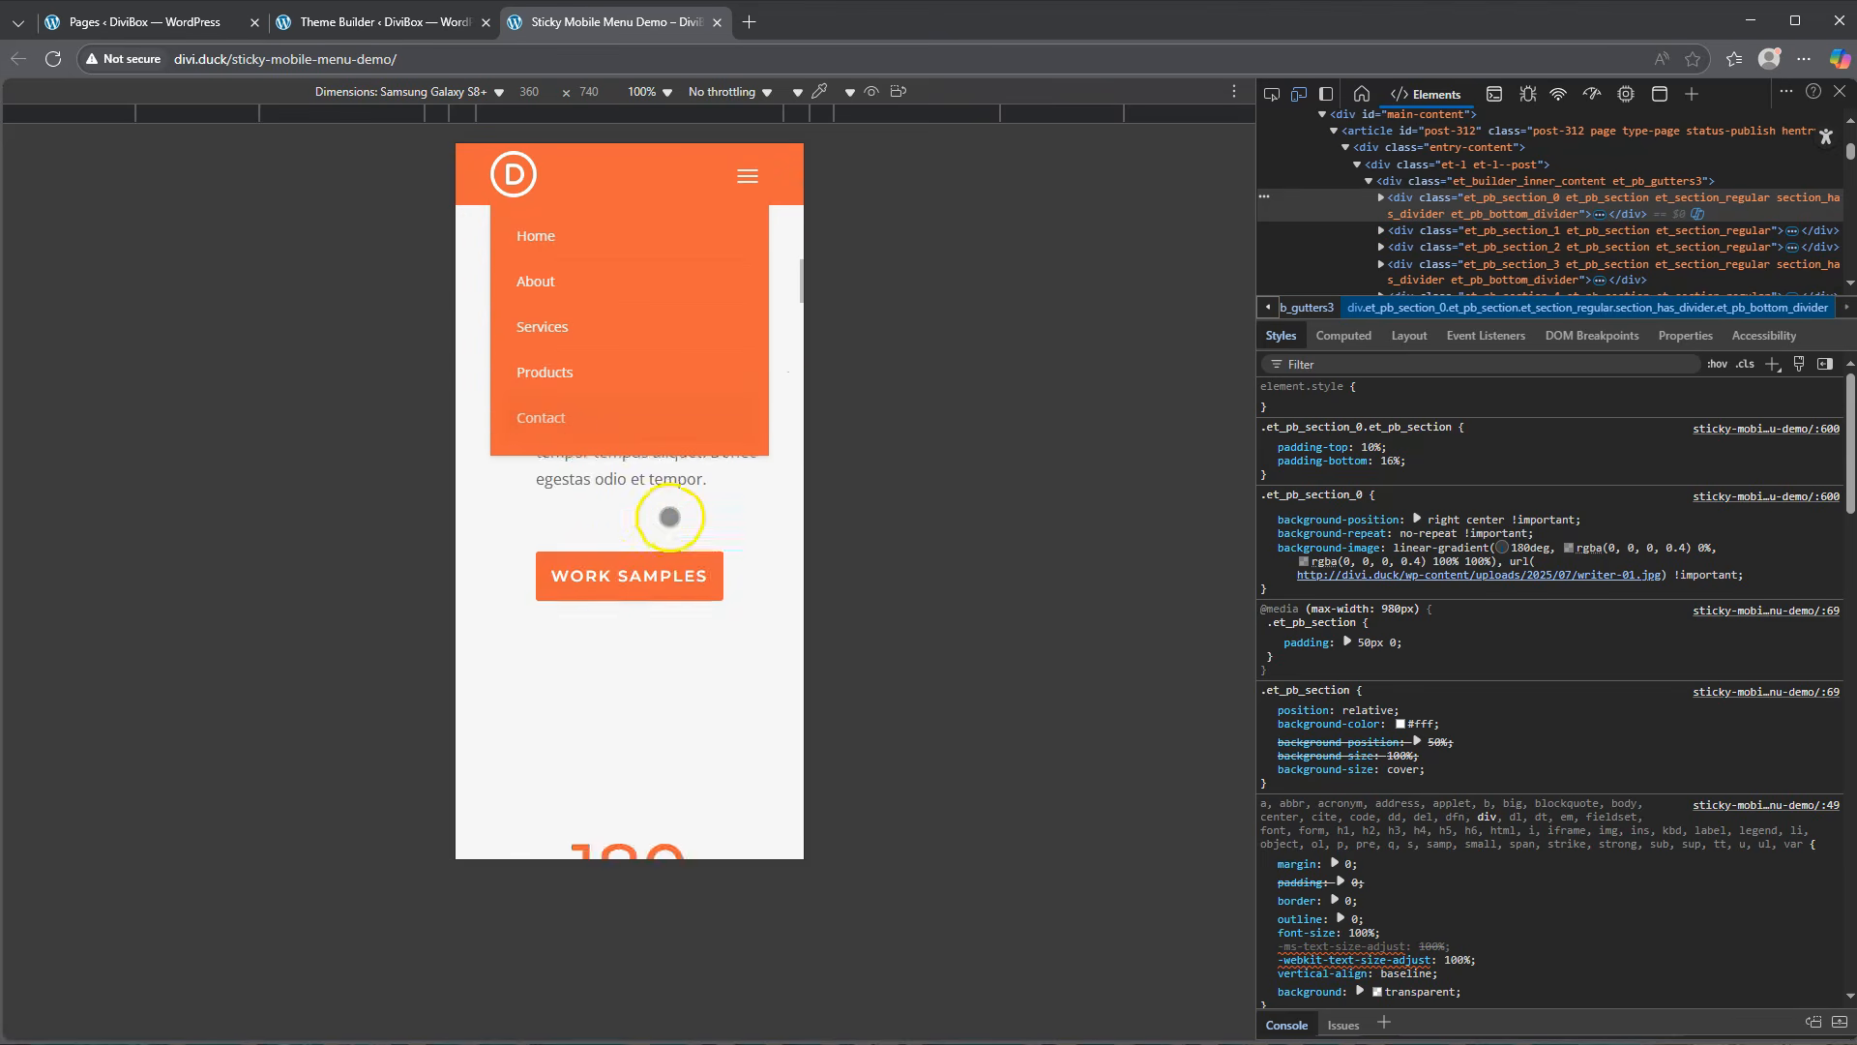
{"action": "left_click", "coordinate": [744, 176]}
Scroll the mobile page down to the footer and back up to check the sticky header along its full length.
{"action": "scroll", "coordinate": [676, 548], "scroll_direction": "down", "scroll_amount": 15}
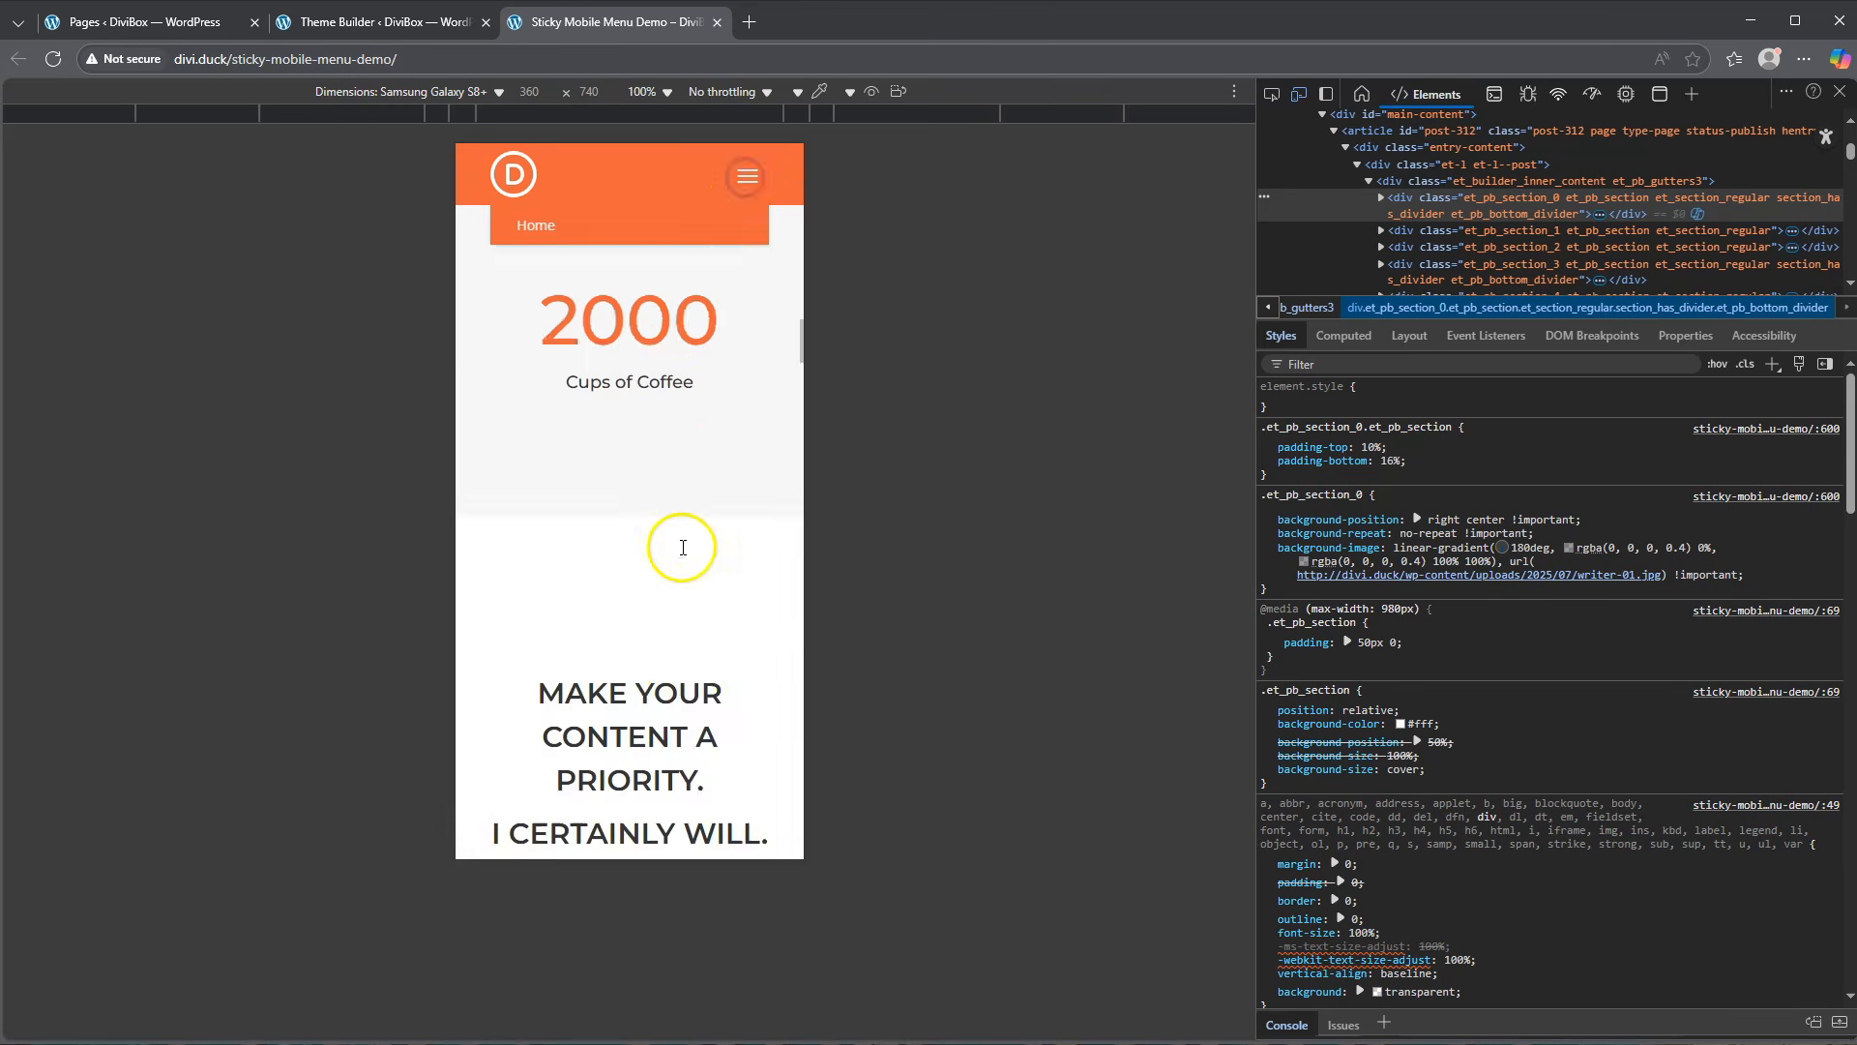
{"action": "scroll", "coordinate": [661, 566], "scroll_direction": "down", "scroll_amount": 10}
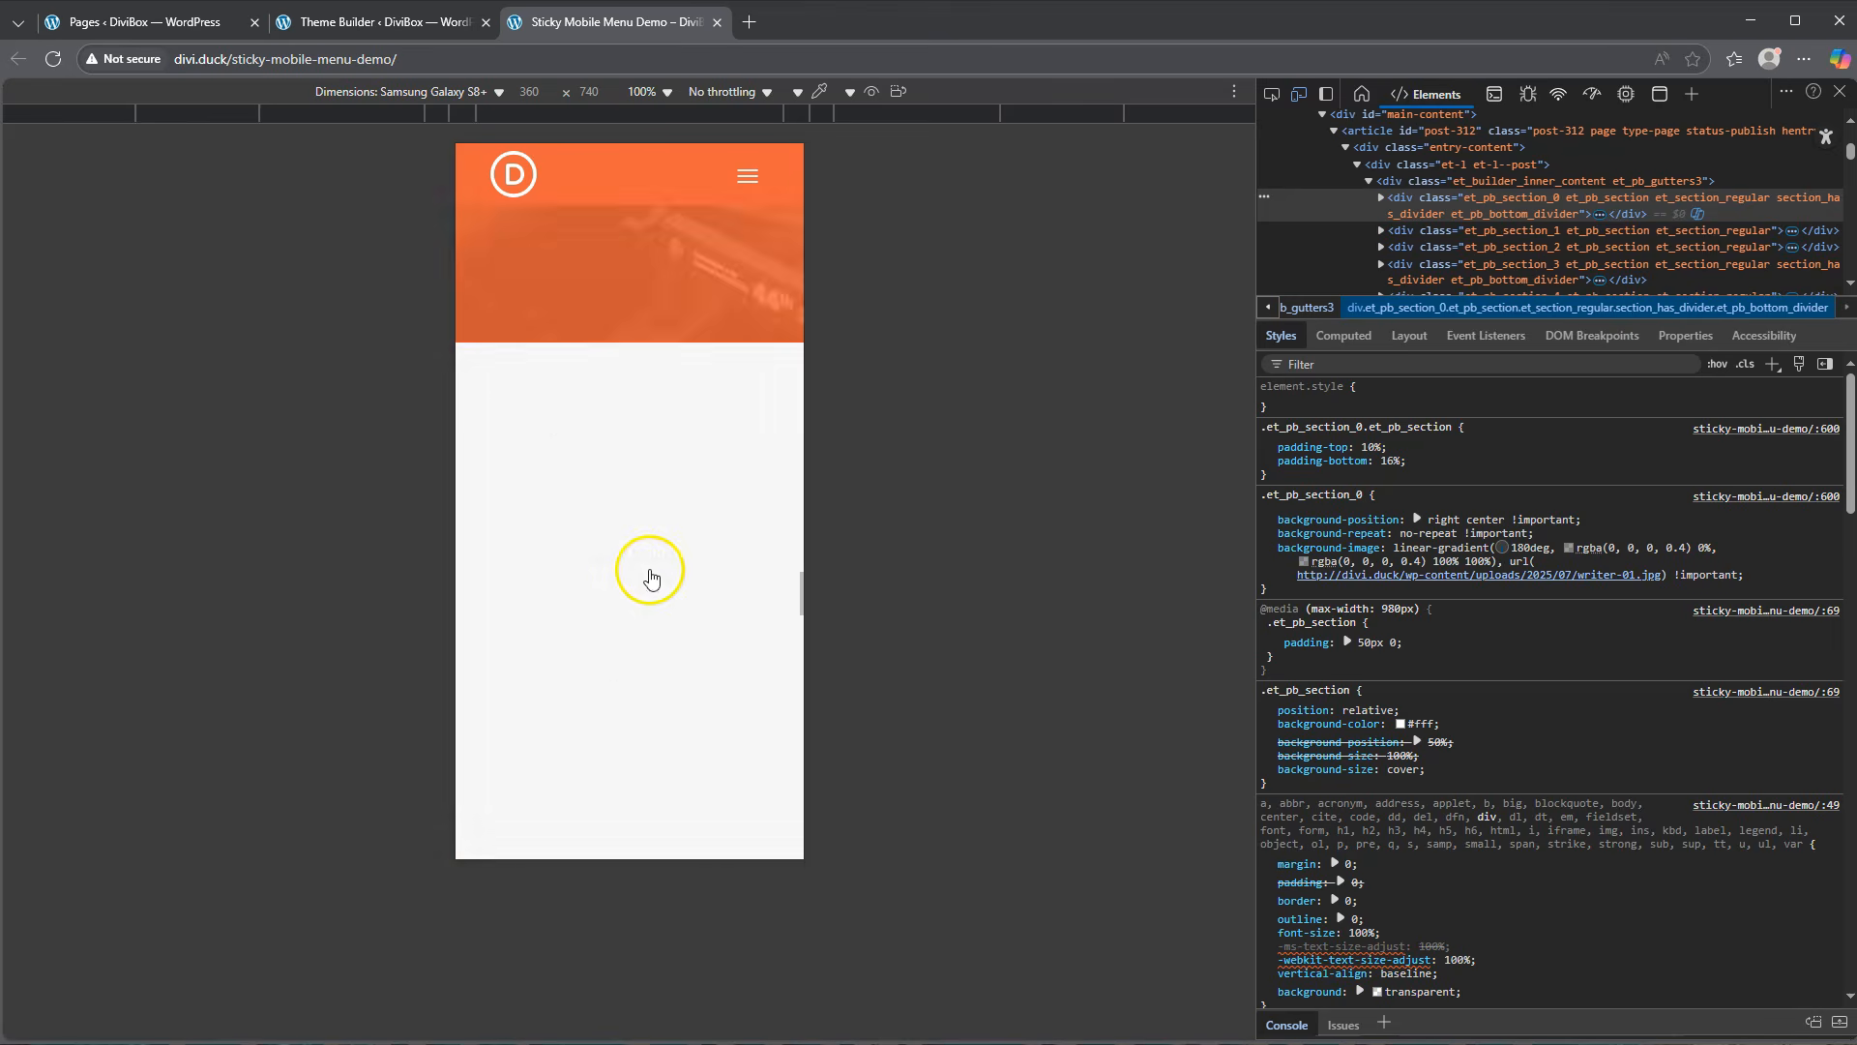
{"action": "scroll", "coordinate": [644, 576], "scroll_direction": "down", "scroll_amount": 5}
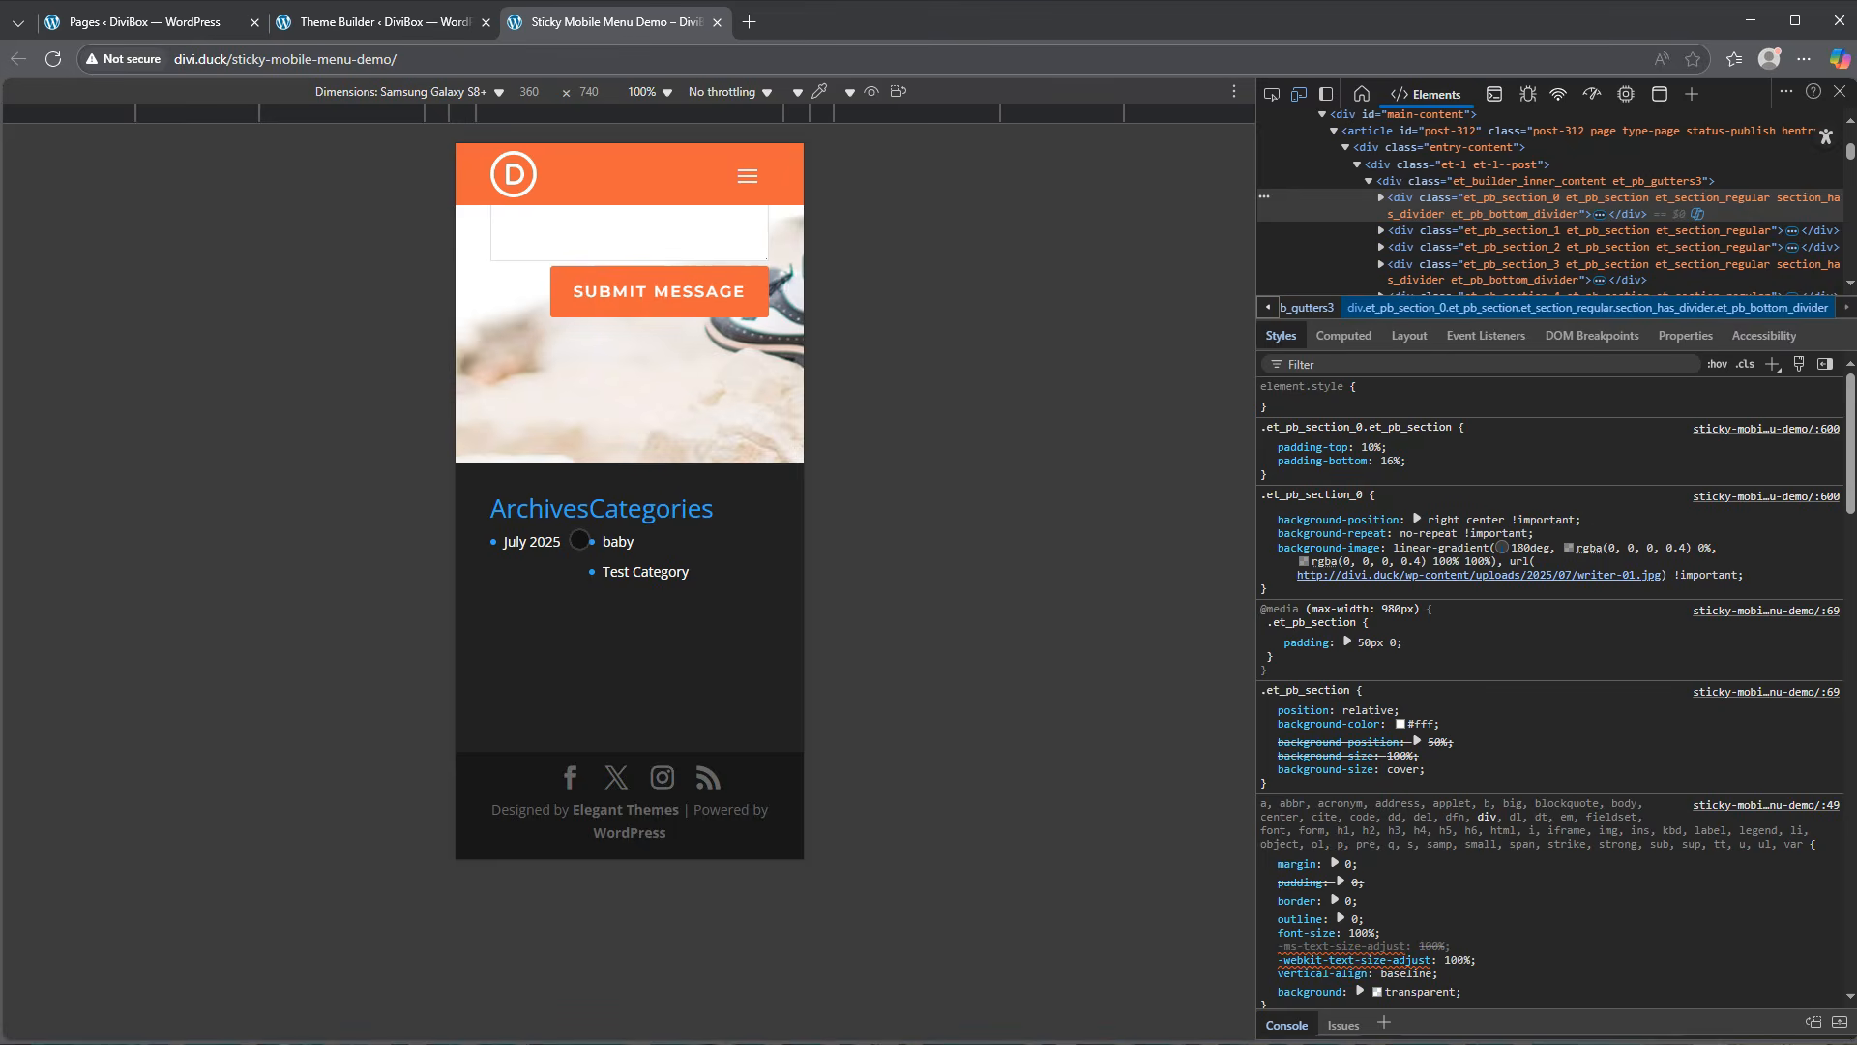
{"action": "scroll", "coordinate": [578, 540], "scroll_direction": "up", "scroll_amount": 20}
{"action": "scroll", "coordinate": [578, 539], "scroll_direction": "up", "scroll_amount": 15}
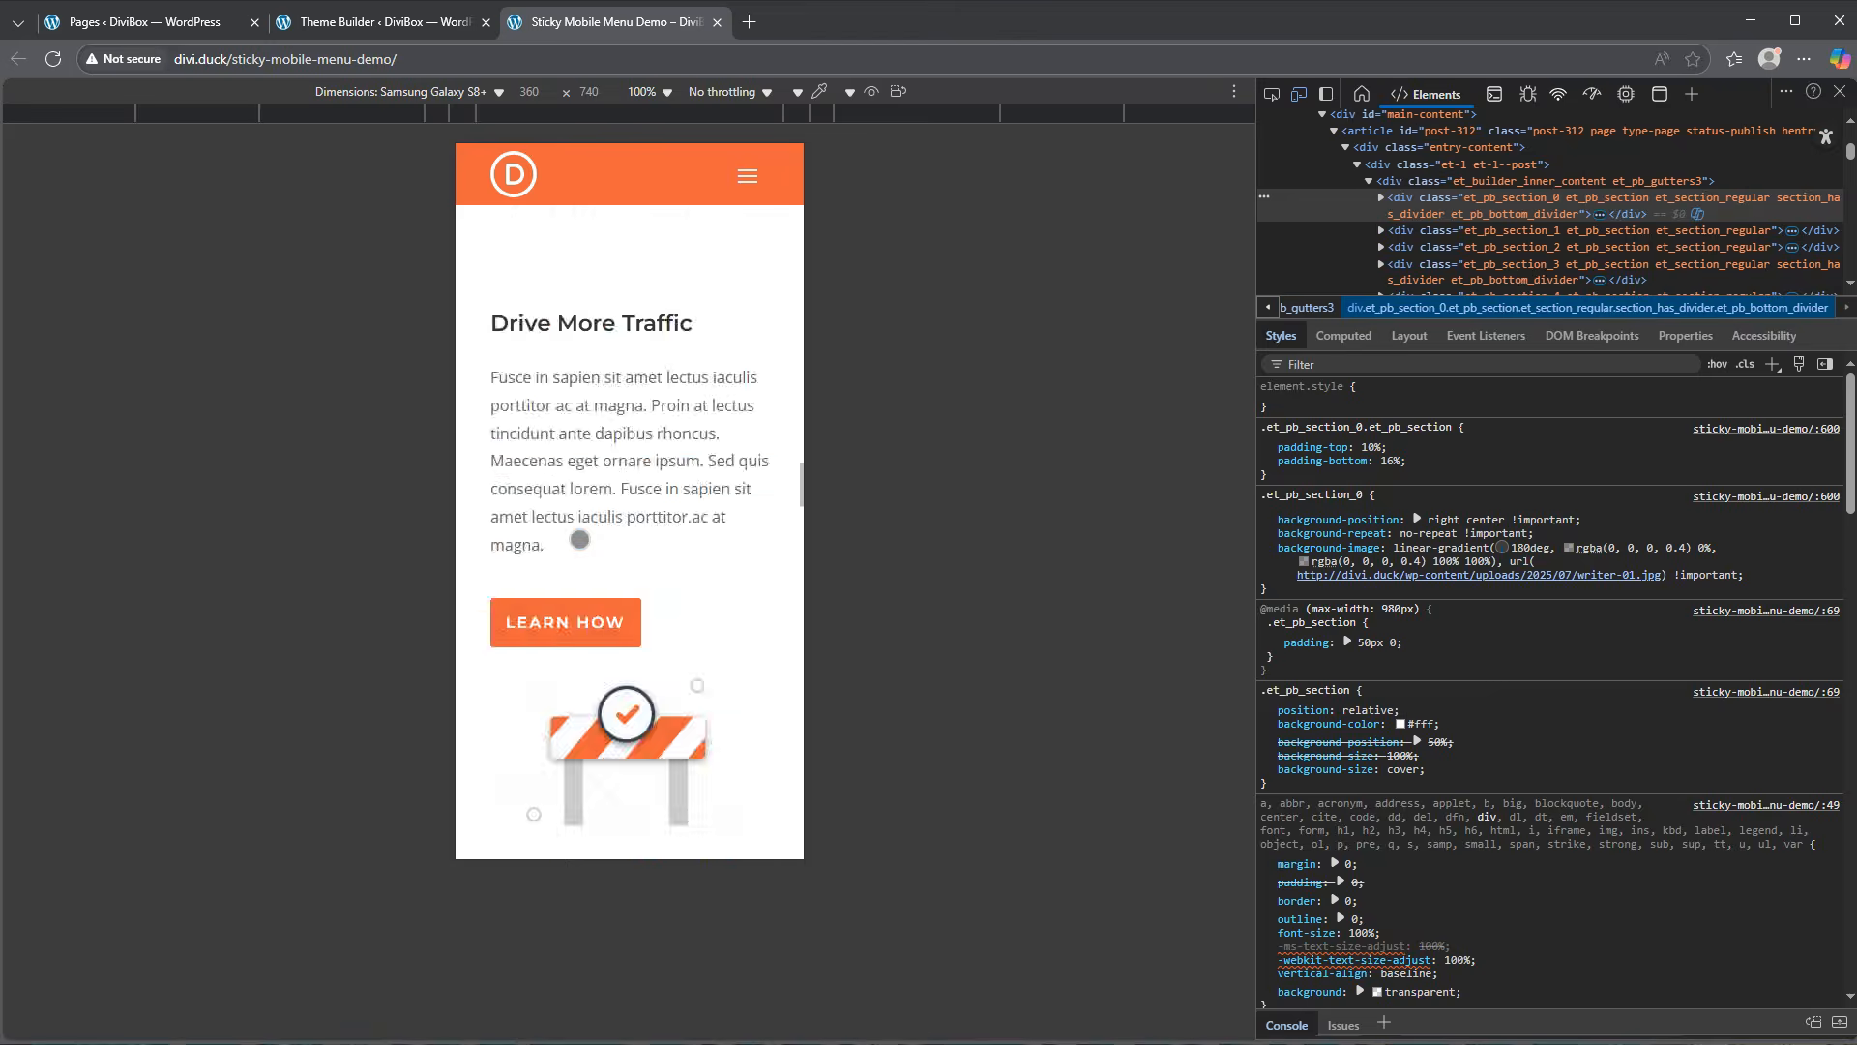
{"action": "scroll", "coordinate": [578, 539], "scroll_direction": "up", "scroll_amount": 10}
{"action": "scroll", "coordinate": [579, 539], "scroll_direction": "up", "scroll_amount": 10}
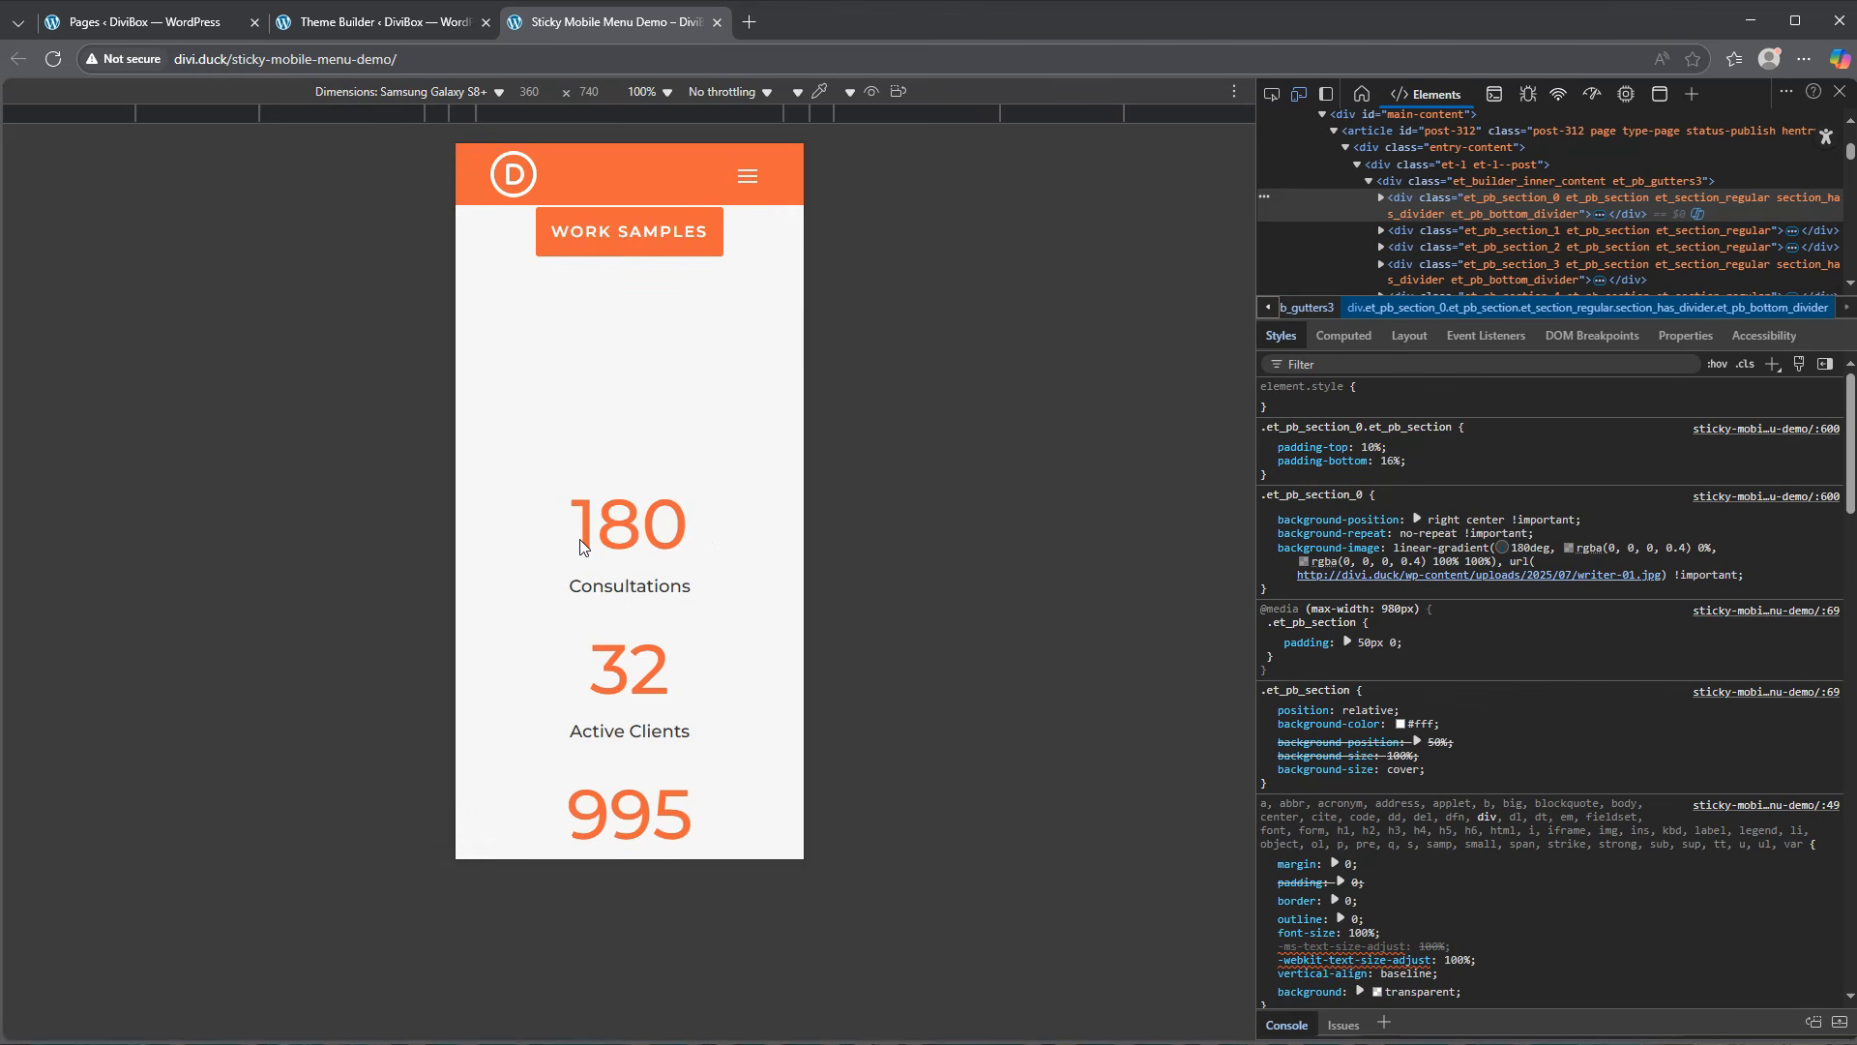